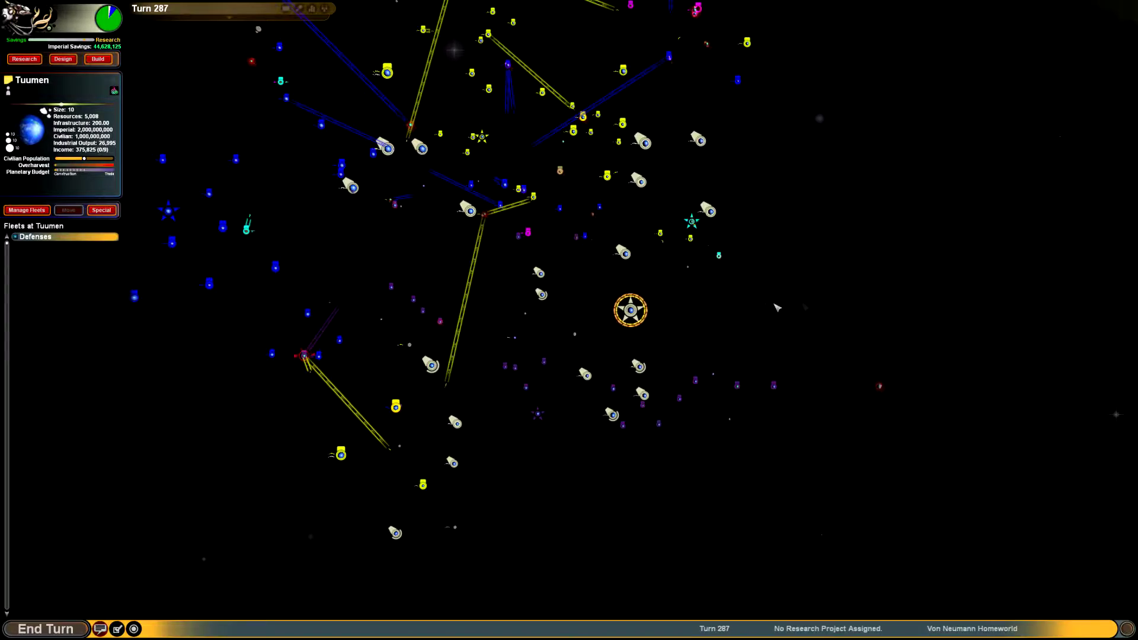
Orbit the galaxy map around Tuumen and bring up the W'kanda system's details.
{"action": "left_click_drag", "start_coordinate": [776, 307], "coordinate": [774, 269]}
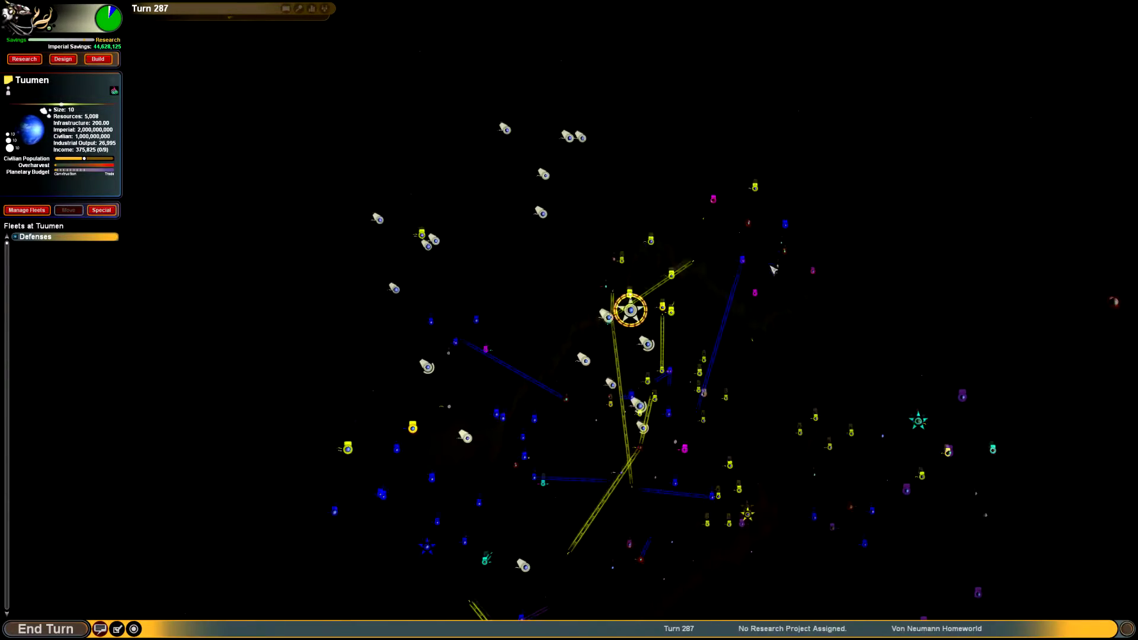
{"action": "mouse_move", "coordinate": [774, 269]}
{"action": "left_mouse_down"}
{"action": "mouse_move", "coordinate": [787, 332]}
{"action": "mouse_move", "coordinate": [755, 317]}
{"action": "left_mouse_up"}
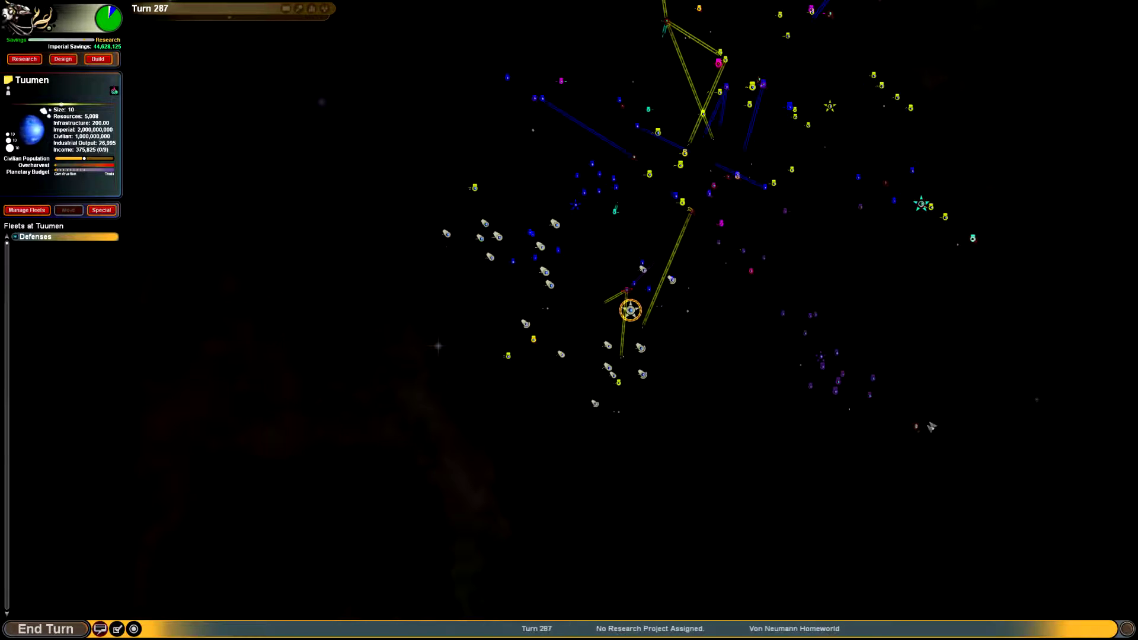
{"action": "mouse_move", "coordinate": [990, 421]}
{"action": "left_mouse_down"}
{"action": "mouse_move", "coordinate": [800, 395]}
{"action": "mouse_move", "coordinate": [802, 406]}
{"action": "mouse_move", "coordinate": [772, 401]}
{"action": "mouse_move", "coordinate": [805, 400]}
{"action": "mouse_move", "coordinate": [796, 278]}
{"action": "left_mouse_up"}
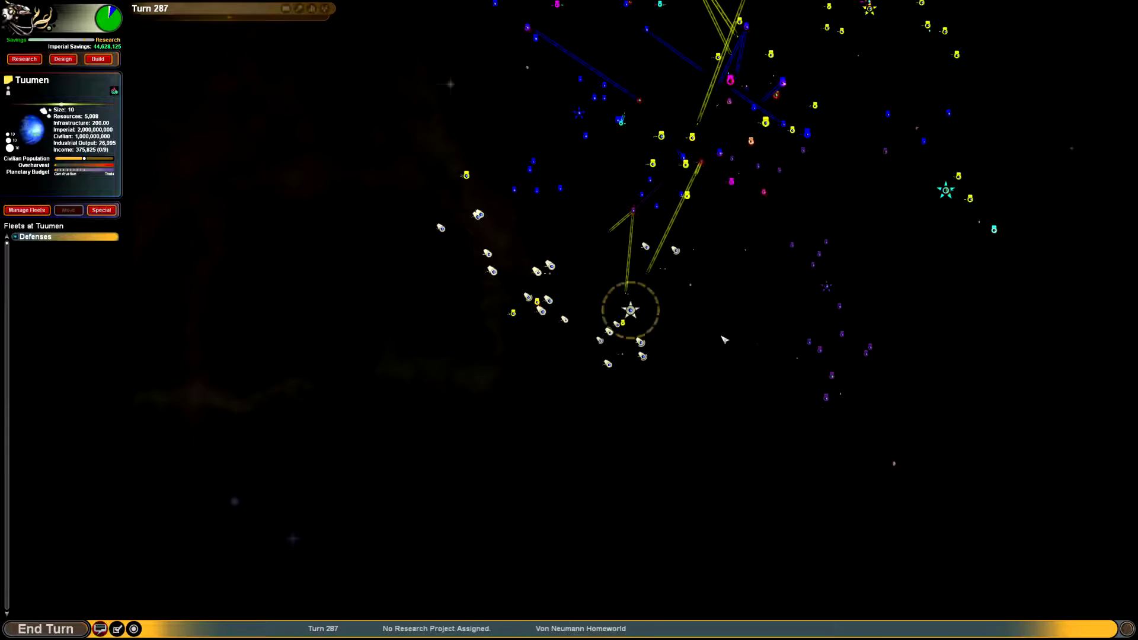
{"action": "left_click_drag", "start_coordinate": [796, 279], "coordinate": [738, 321]}
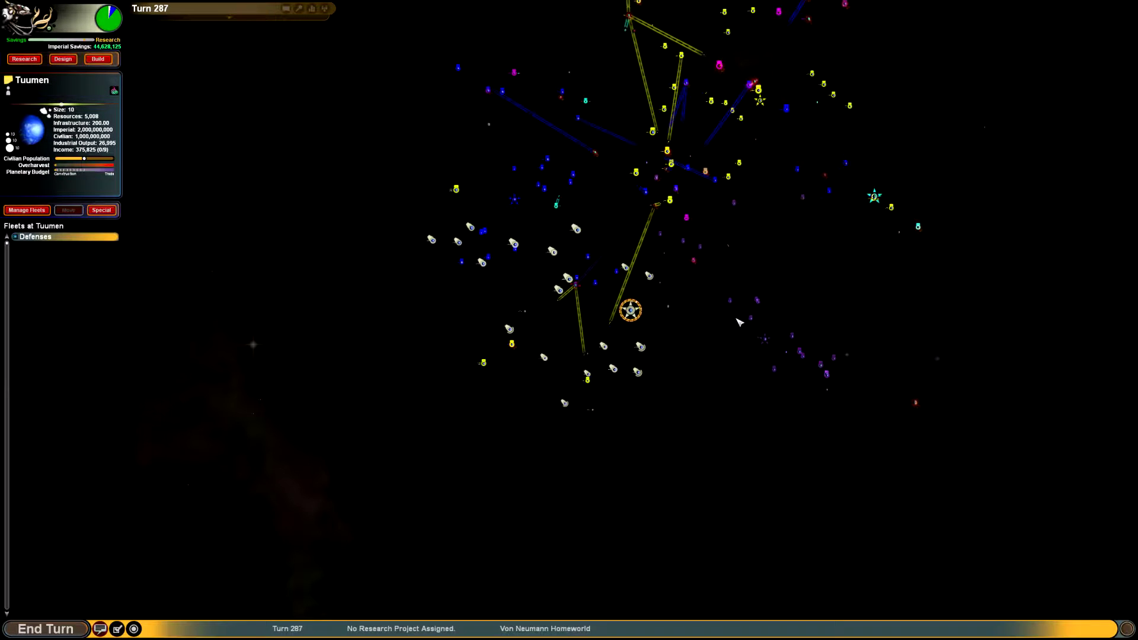
{"action": "mouse_move", "coordinate": [853, 359]}
{"action": "left_mouse_down"}
{"action": "mouse_move", "coordinate": [690, 298]}
{"action": "mouse_move", "coordinate": [718, 297]}
{"action": "mouse_move", "coordinate": [665, 291]}
{"action": "left_mouse_up"}
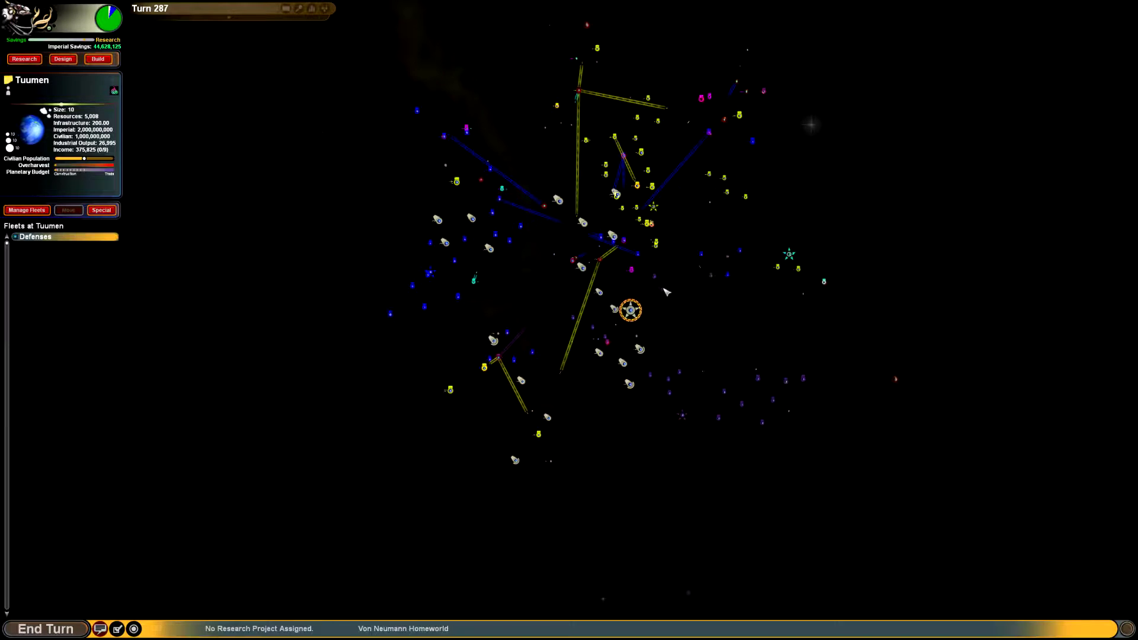
{"action": "left_click", "coordinate": [632, 272]}
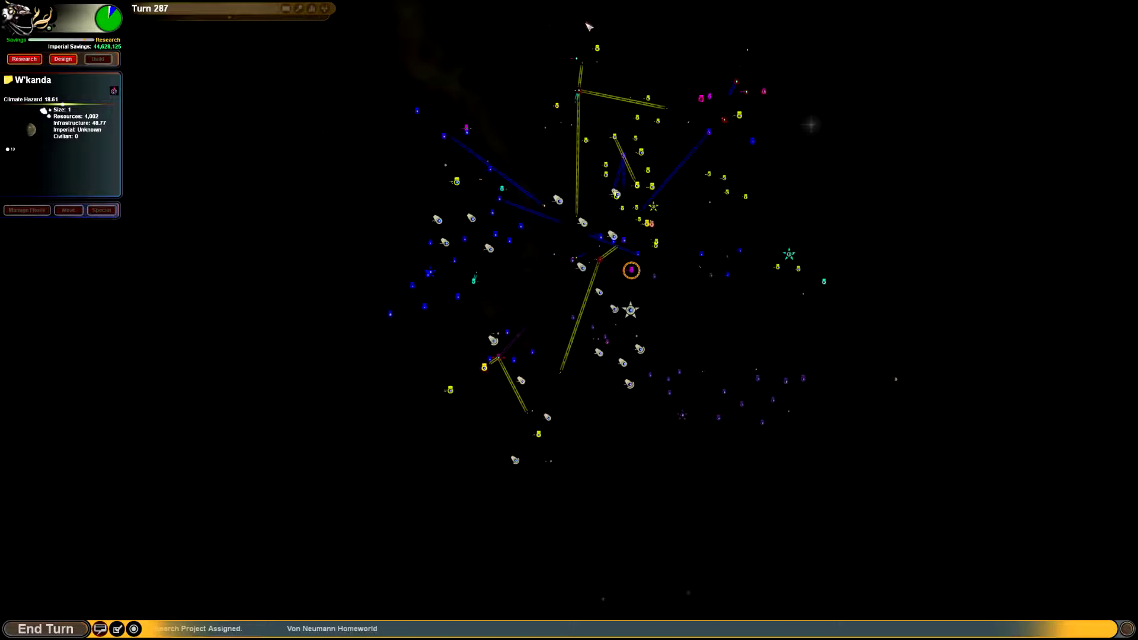
Rotate the galaxy map and show the Ixion system's details.
{"action": "left_click_drag", "start_coordinate": [575, 65], "coordinate": [555, 144]}
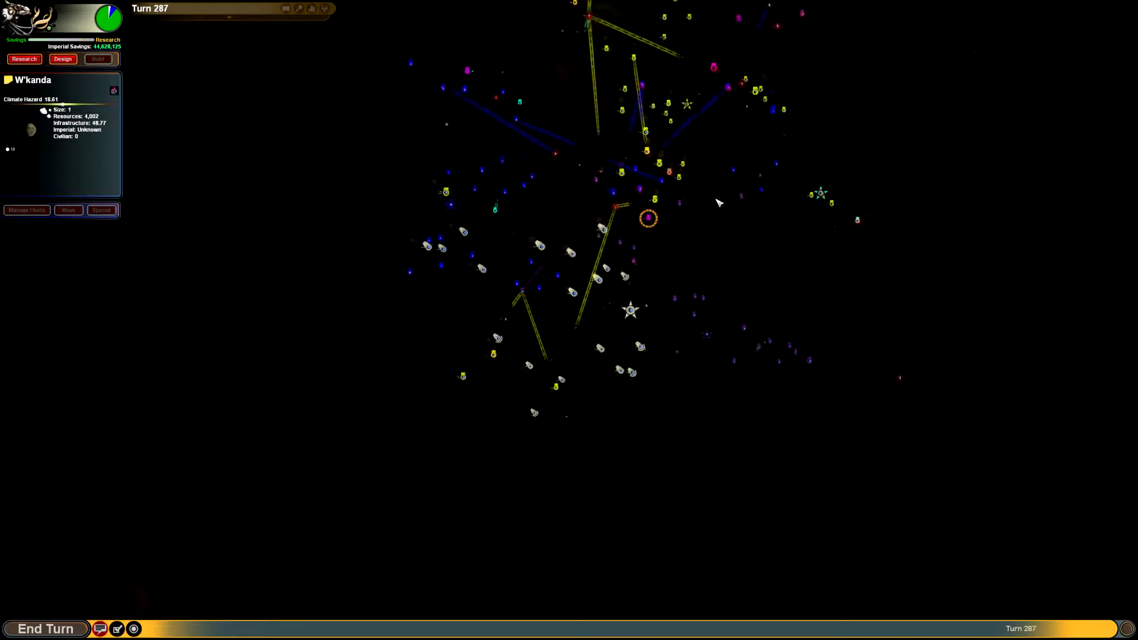
{"action": "scroll", "coordinate": [563, 348], "scroll_direction": "up", "scroll_amount": 3}
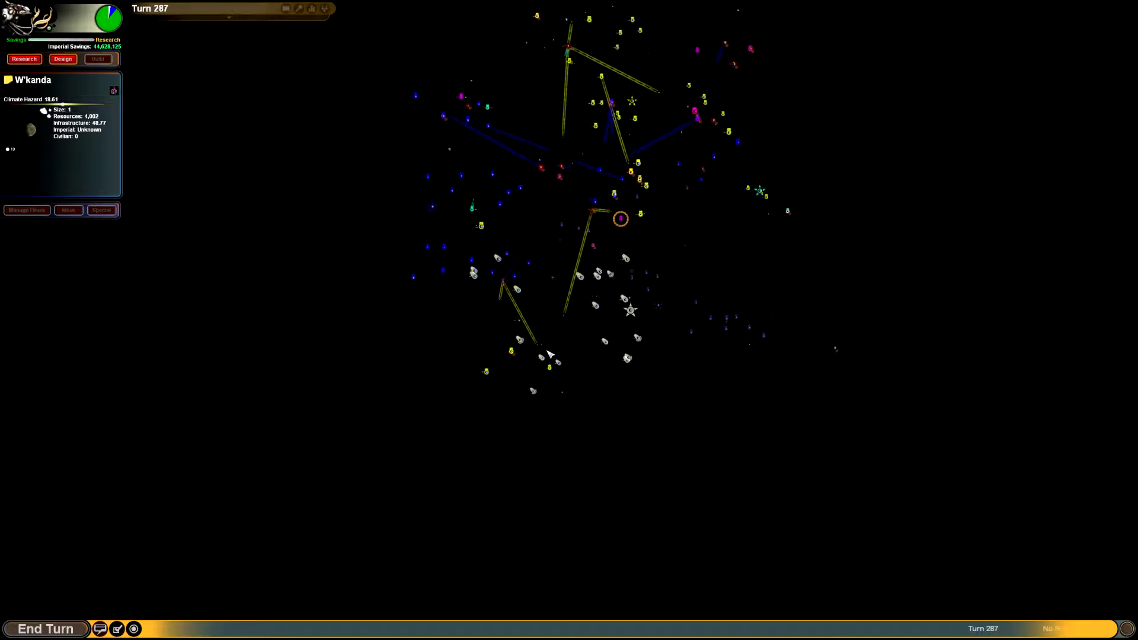
{"action": "scroll", "coordinate": [558, 355], "scroll_direction": "down", "scroll_amount": 2}
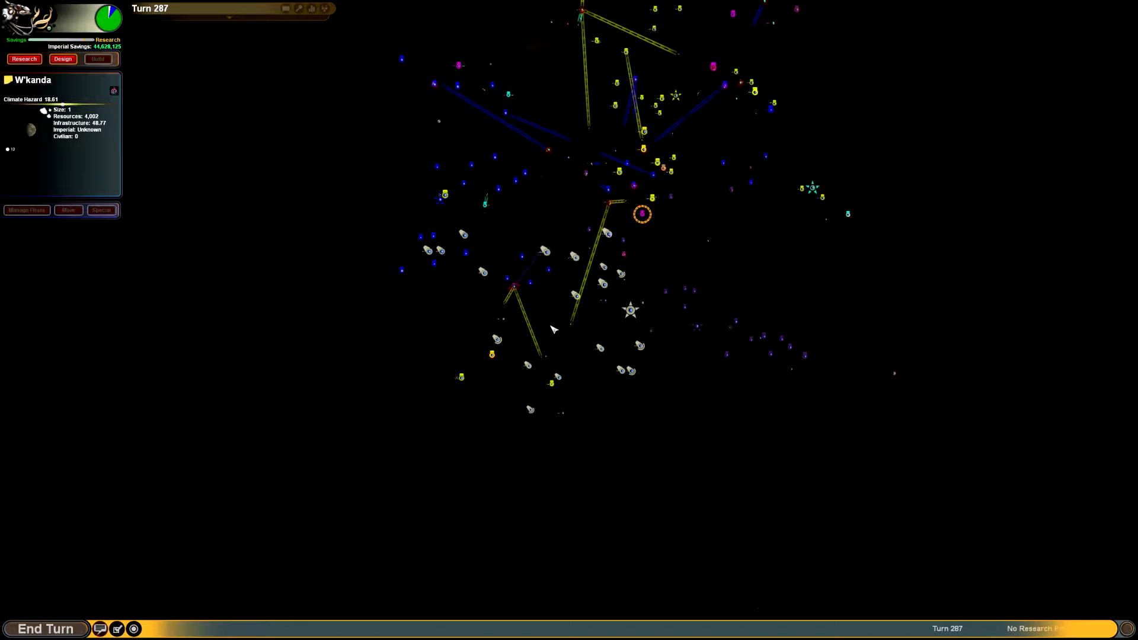
{"action": "scroll", "coordinate": [545, 329], "scroll_direction": "up", "scroll_amount": 2}
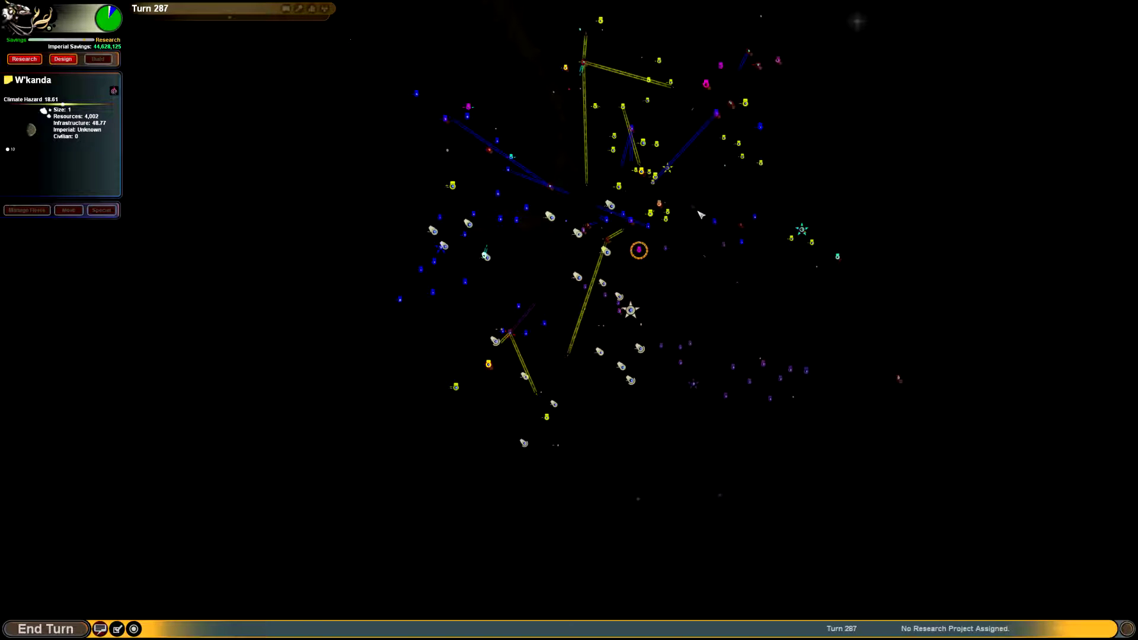
{"action": "left_click_drag", "start_coordinate": [686, 246], "coordinate": [673, 273]}
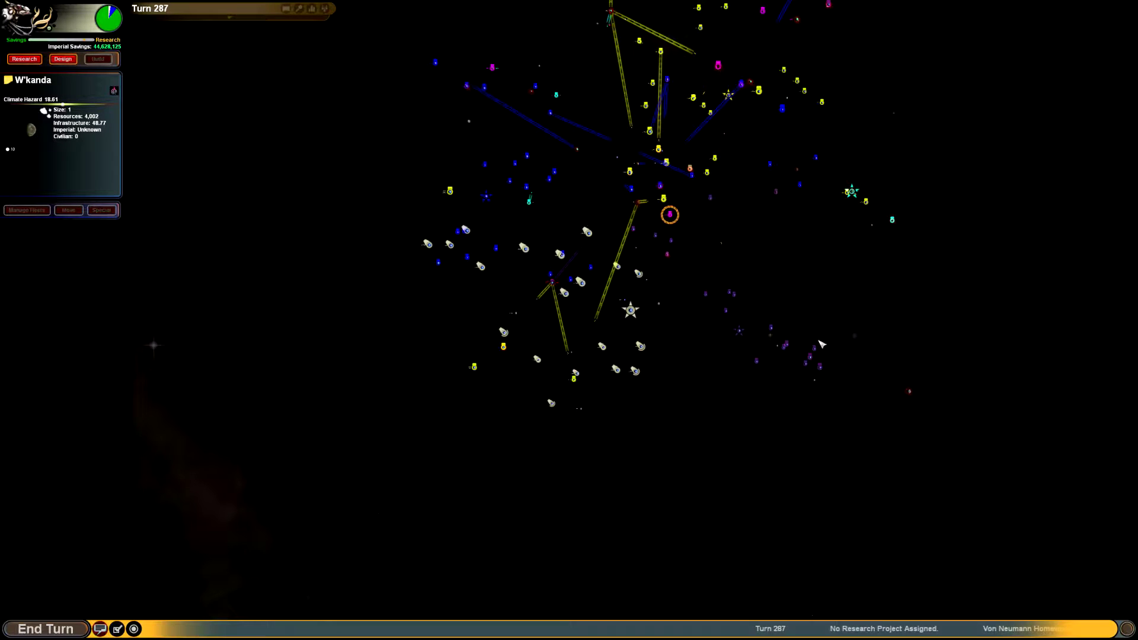
{"action": "mouse_move", "coordinate": [820, 344]}
{"action": "left_mouse_down"}
{"action": "mouse_move", "coordinate": [770, 351]}
{"action": "mouse_move", "coordinate": [826, 385]}
{"action": "left_mouse_up"}
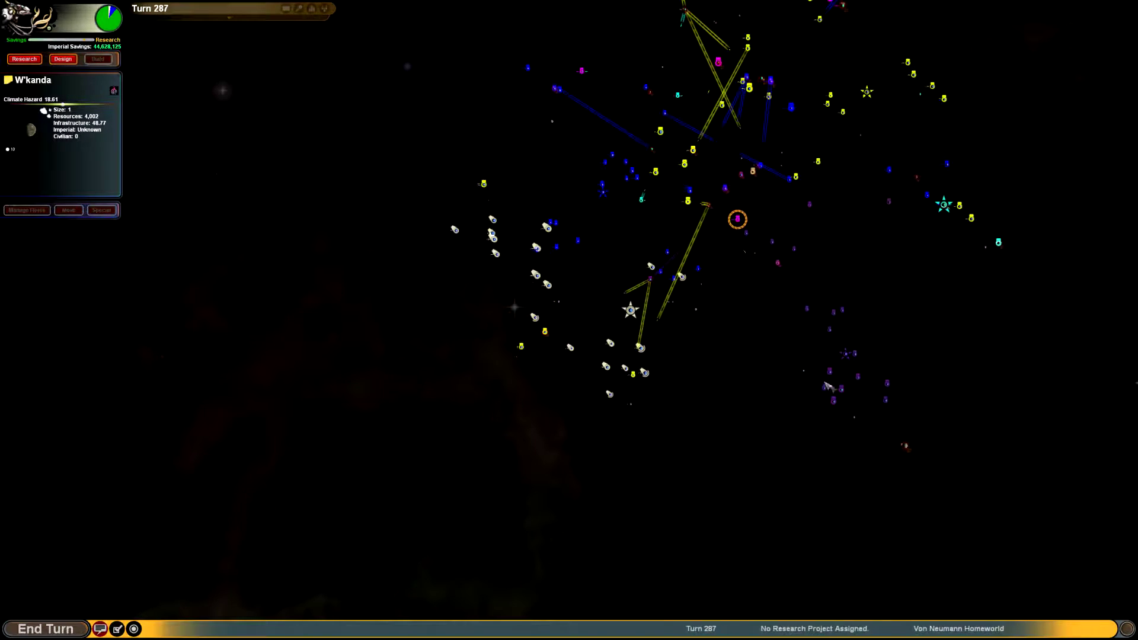
{"action": "left_click", "coordinate": [833, 400]}
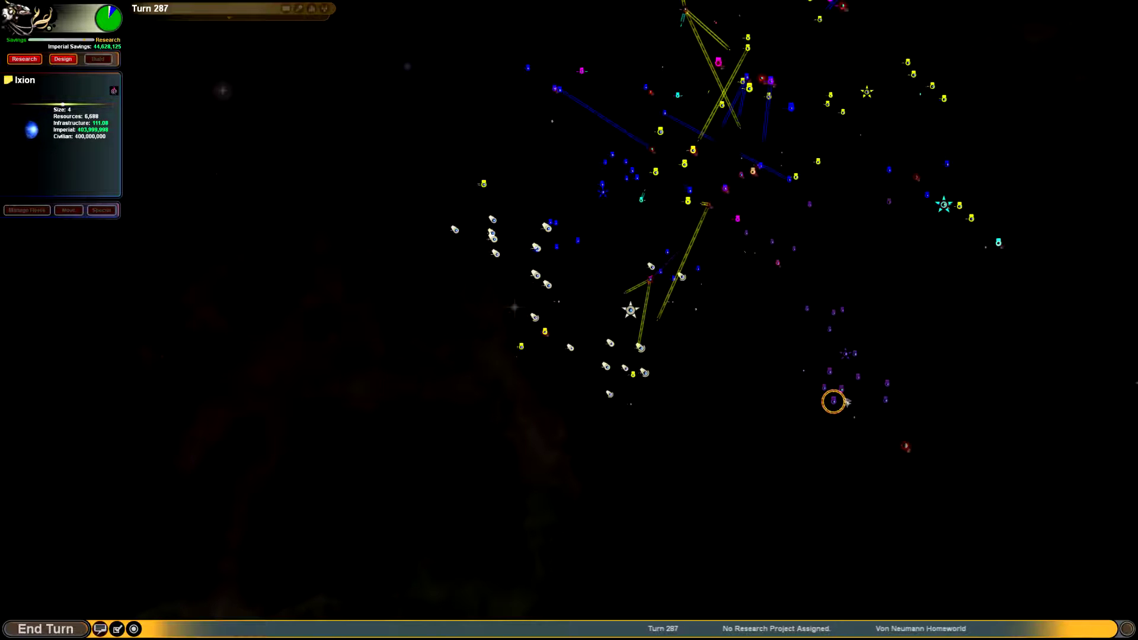
Check the Soozle system, then show the size-3 Mamoru system's details.
{"action": "left_click", "coordinate": [841, 390]}
{"action": "left_click", "coordinate": [804, 372]}
{"action": "left_click_drag", "start_coordinate": [804, 371], "coordinate": [813, 422]}
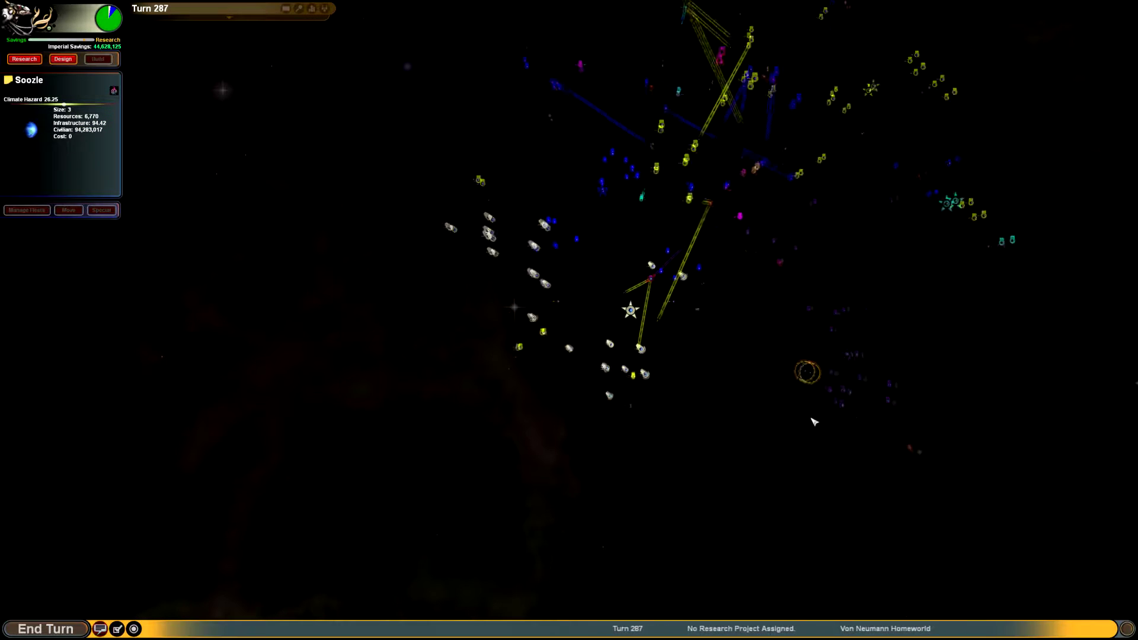
{"action": "scroll", "coordinate": [813, 422], "scroll_direction": "up", "scroll_amount": 3}
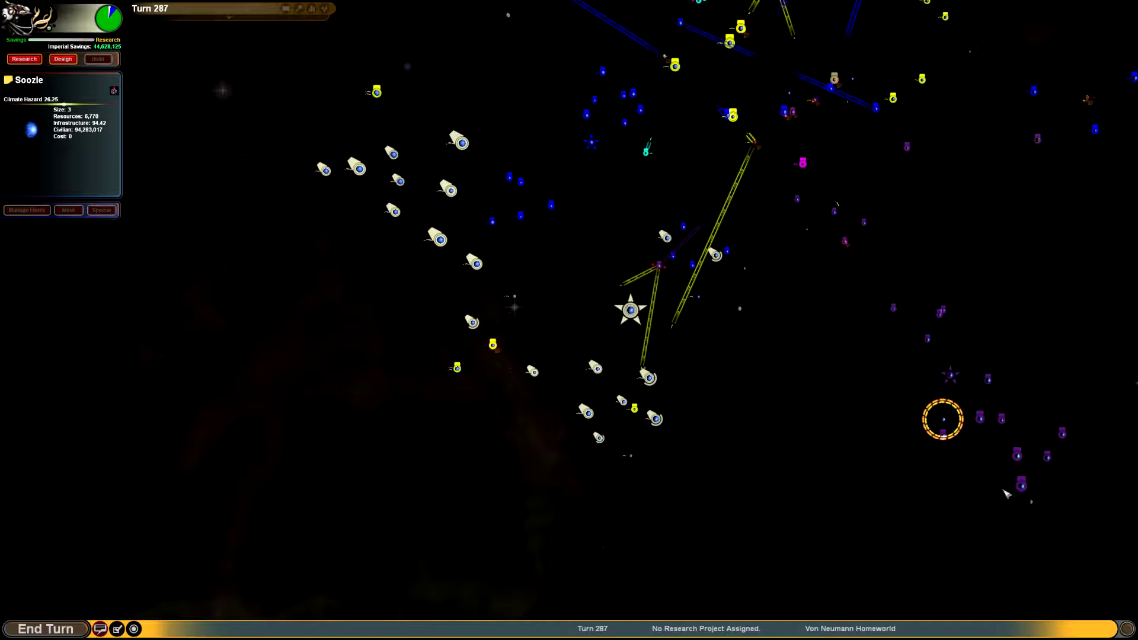
{"action": "left_click", "coordinate": [1020, 485]}
{"action": "scroll", "coordinate": [851, 463], "scroll_direction": "down", "scroll_amount": 3}
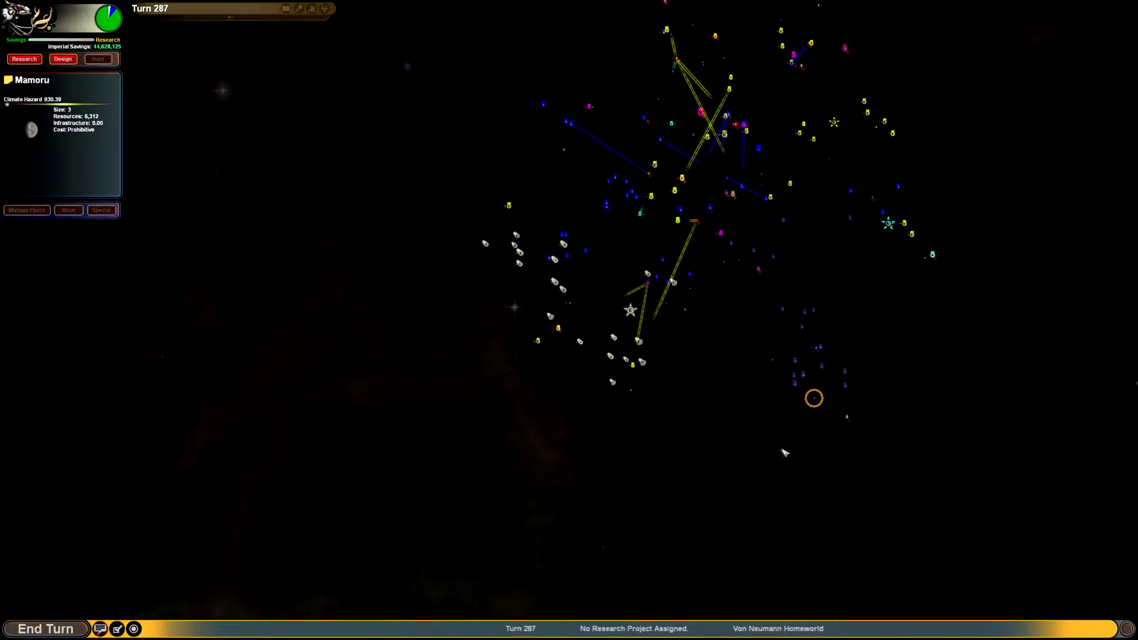
{"action": "scroll", "coordinate": [784, 452], "scroll_direction": "up", "scroll_amount": 3}
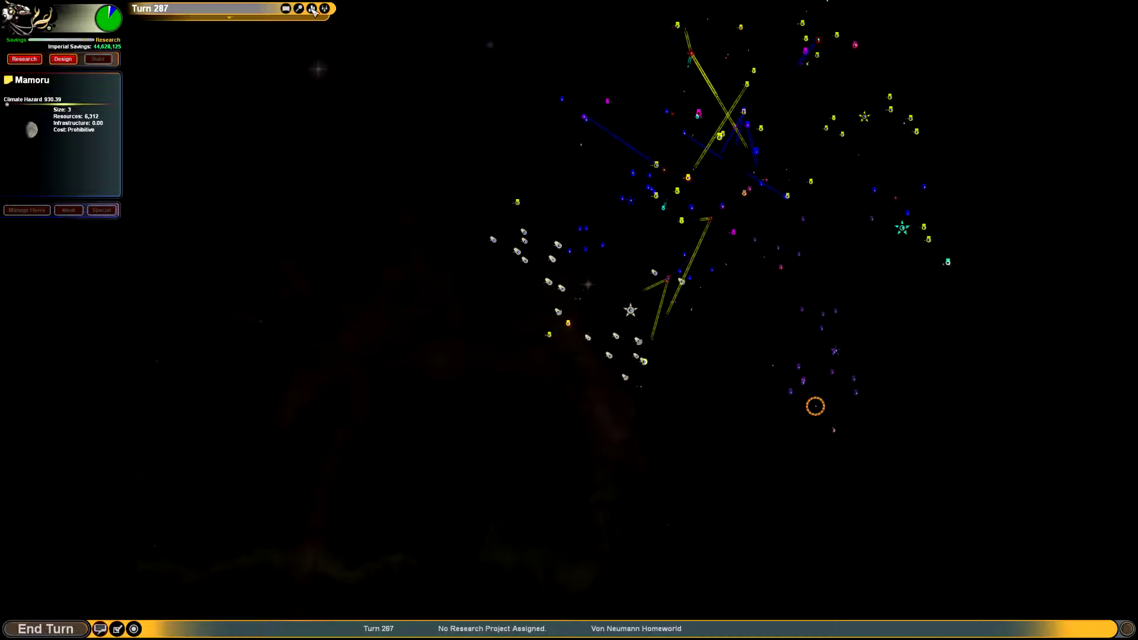
Glance at Diplomacy and Ranking, then open the Colonies/Budget screen listing 20 colonies.
{"action": "left_click", "coordinate": [287, 10]}
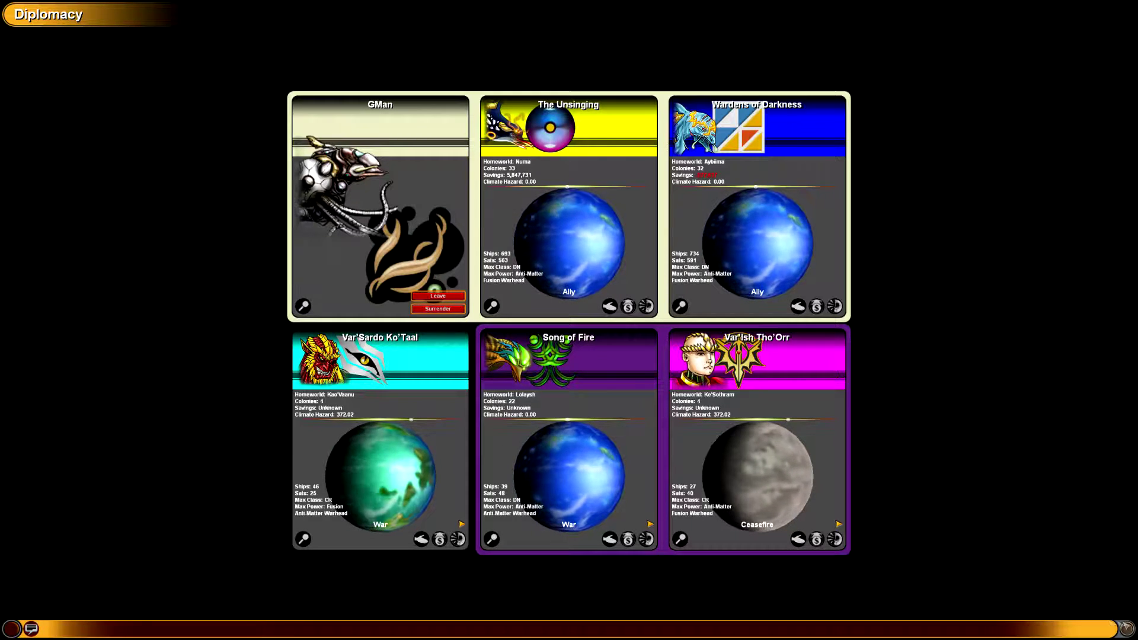
{"action": "key", "text": "Escape"}
{"action": "left_click", "coordinate": [312, 9]}
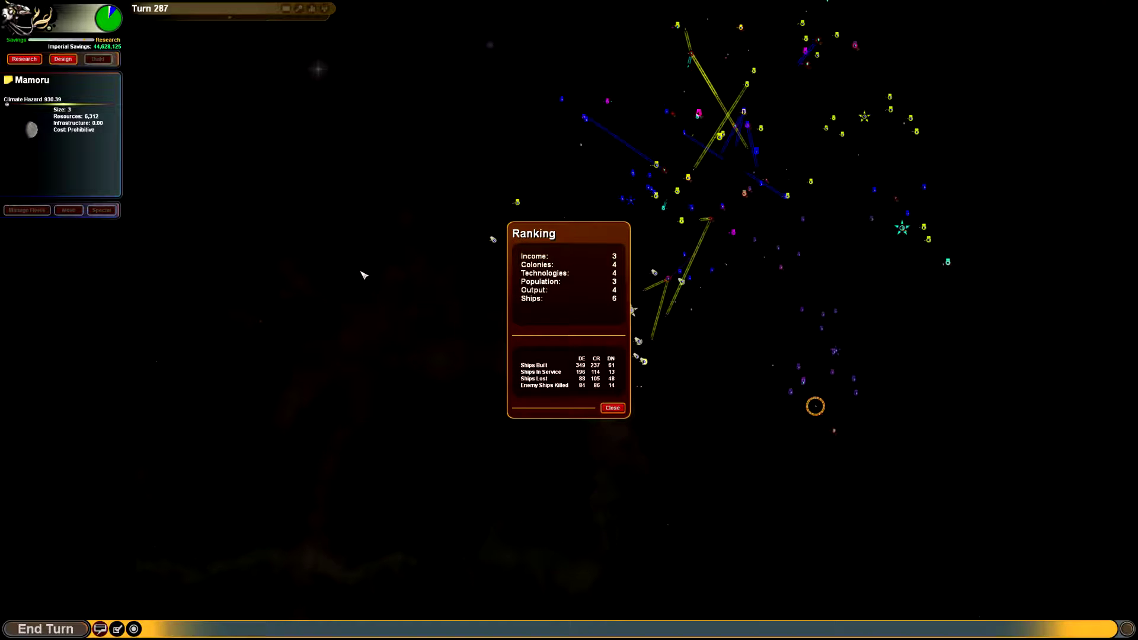
{"action": "left_click", "coordinate": [612, 407]}
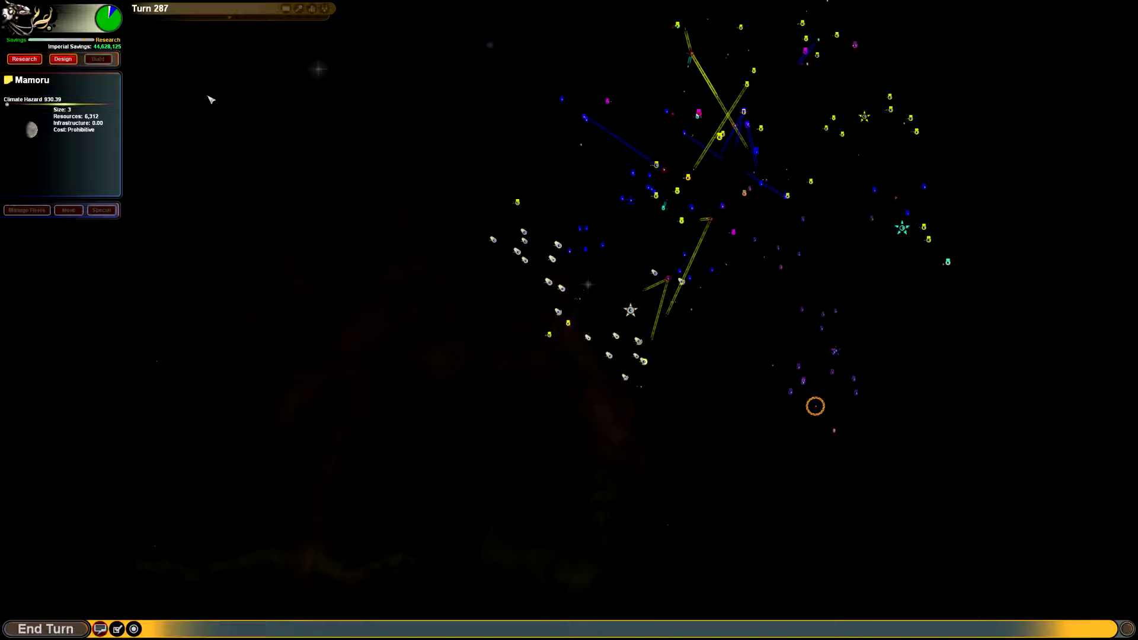
{"action": "left_click", "coordinate": [106, 26]}
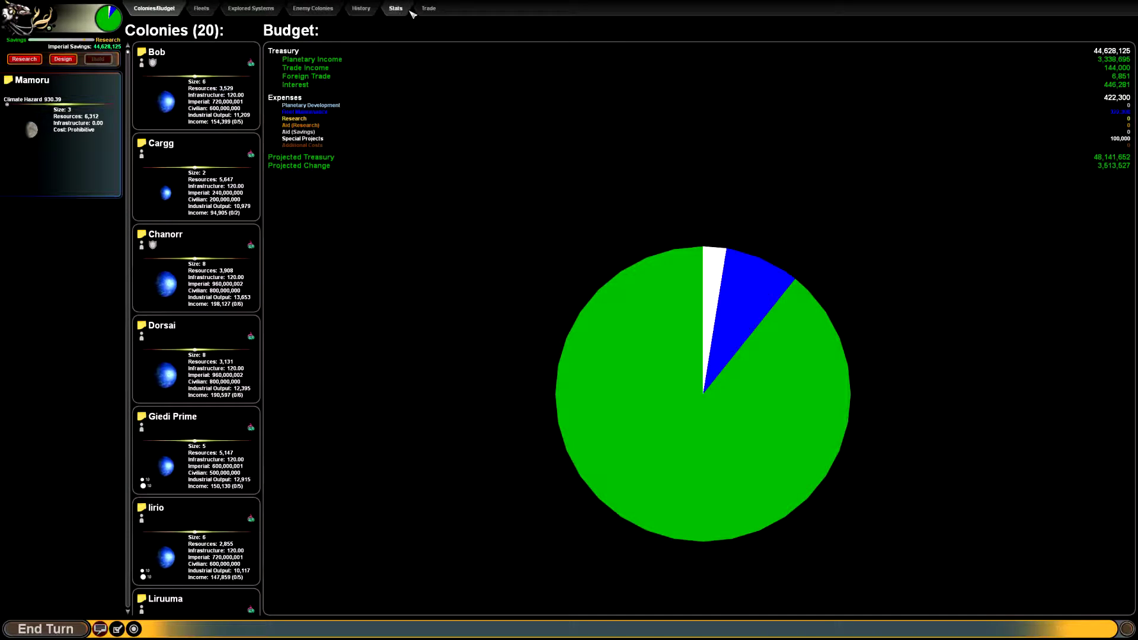
Compare all three species' ship-count graphs on Stats, then switch to Population.
{"action": "left_click", "coordinate": [396, 9]}
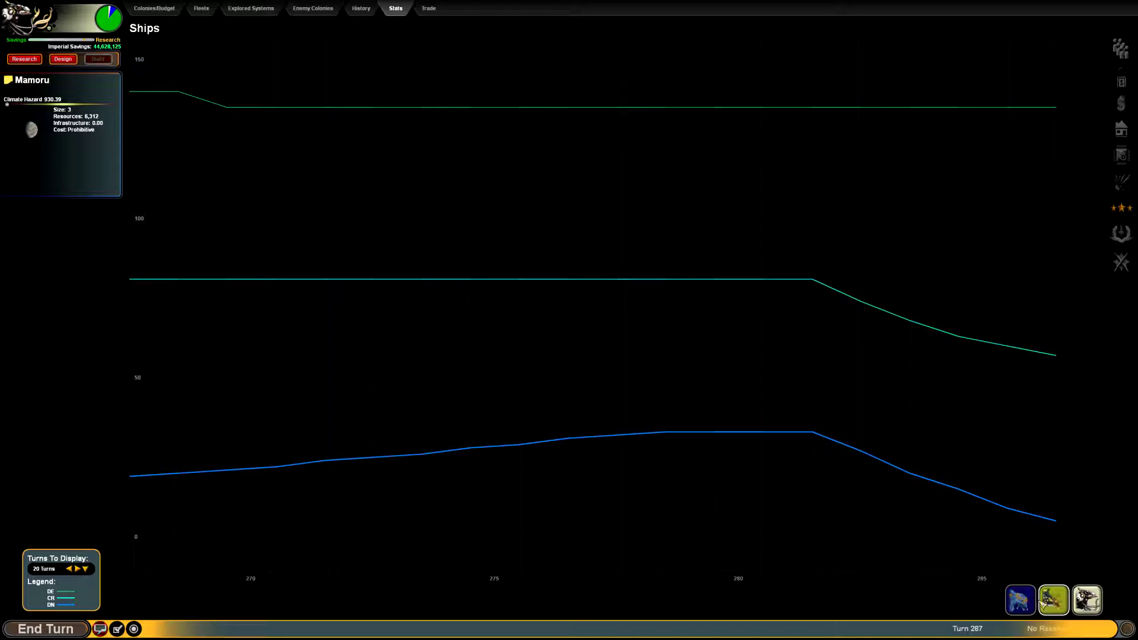
{"action": "left_click", "coordinate": [1021, 601]}
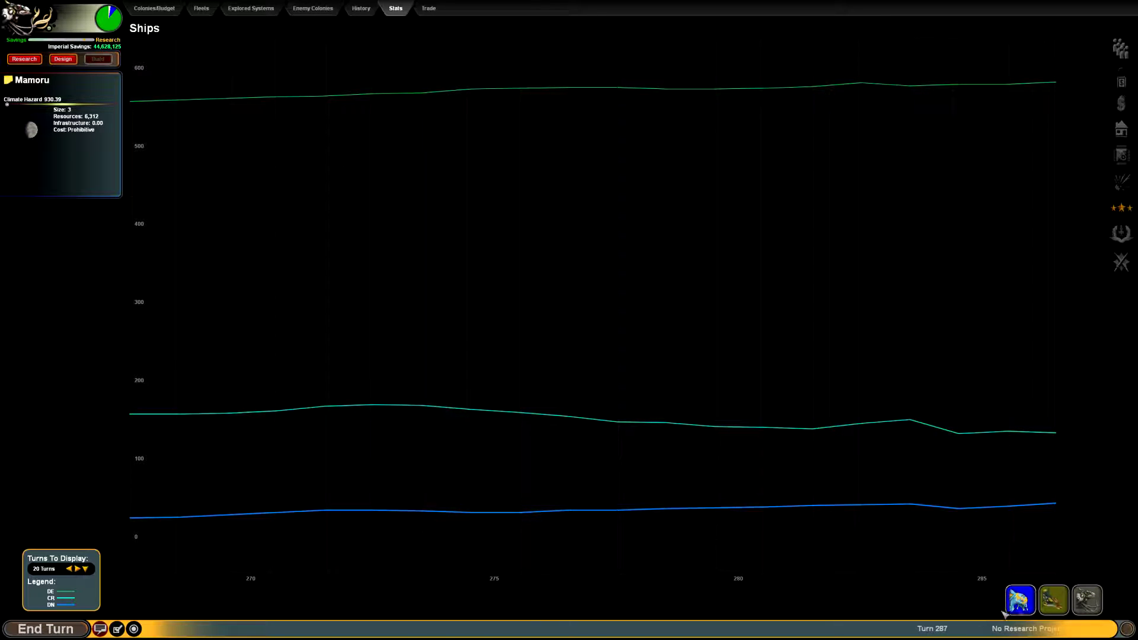
{"action": "left_click", "coordinate": [1087, 601]}
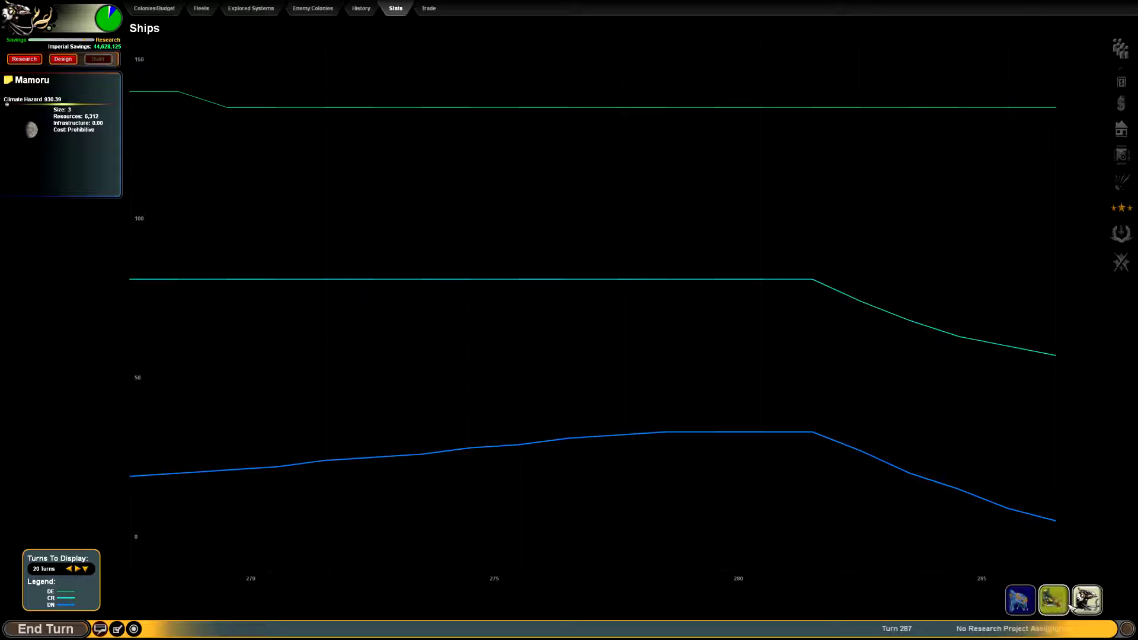
{"action": "left_click", "coordinate": [1021, 601]}
{"action": "left_click", "coordinate": [1086, 600]}
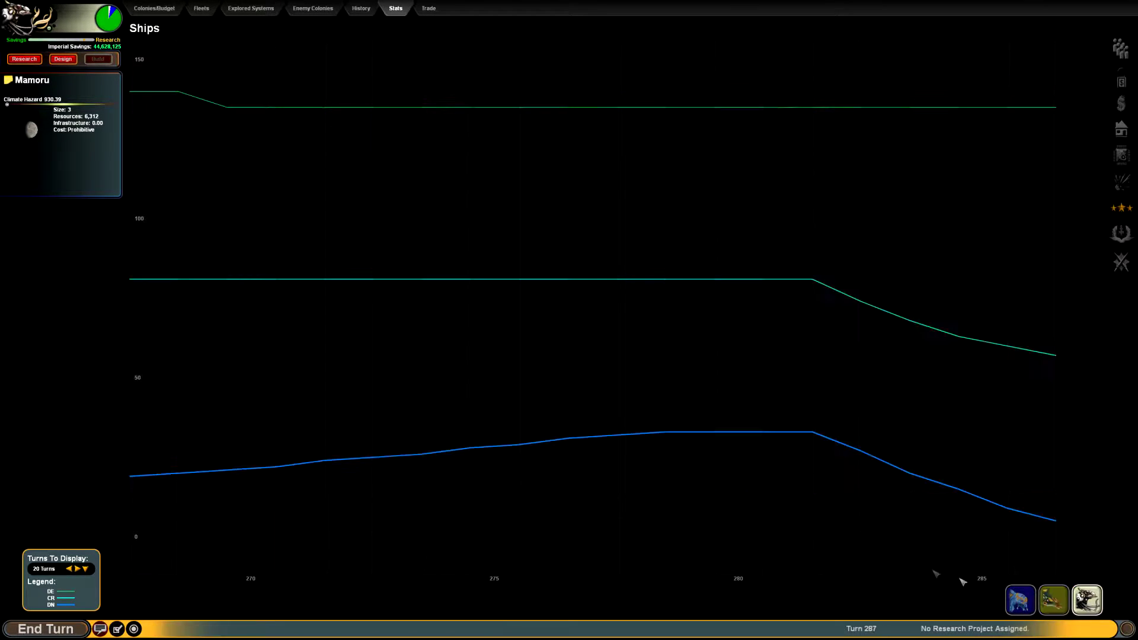
{"action": "left_click", "coordinate": [1053, 601]}
{"action": "left_click", "coordinate": [1021, 601]}
{"action": "left_click", "coordinate": [1086, 601]}
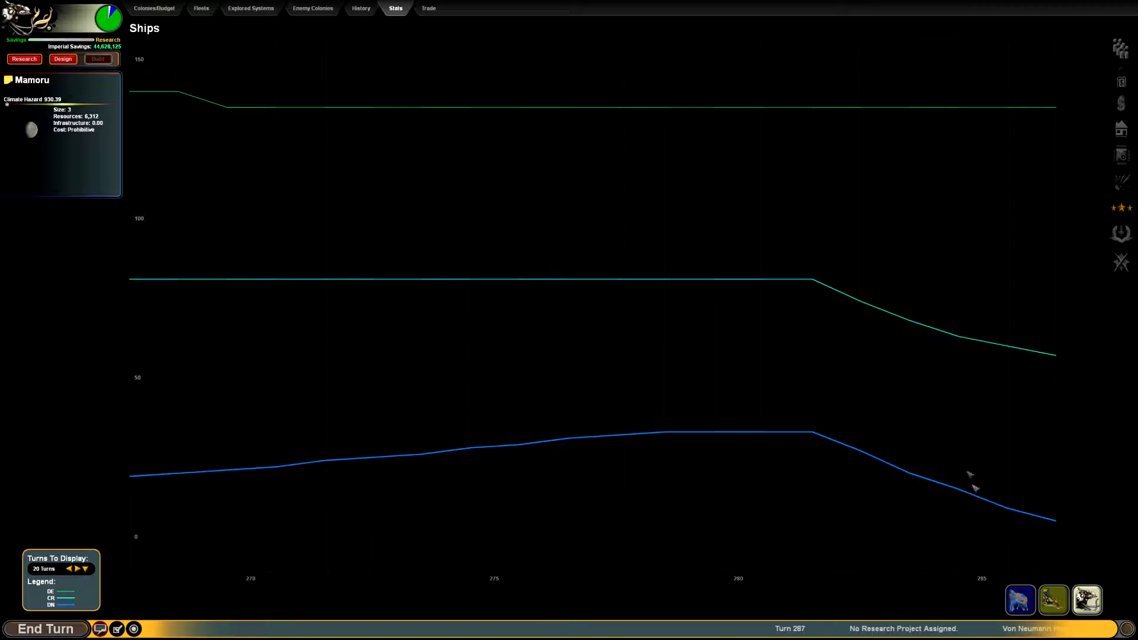
{"action": "left_click", "coordinate": [1121, 49]}
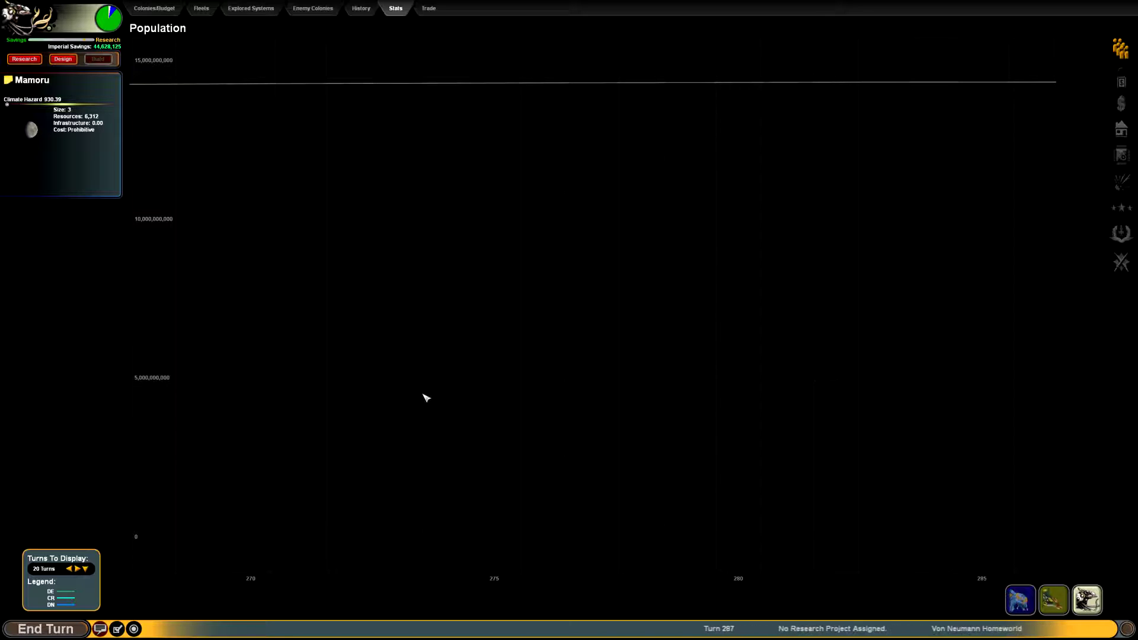
Chart population over 100 turns and compare it across the species.
{"action": "left_click", "coordinate": [85, 569]}
{"action": "left_click", "coordinate": [47, 607]}
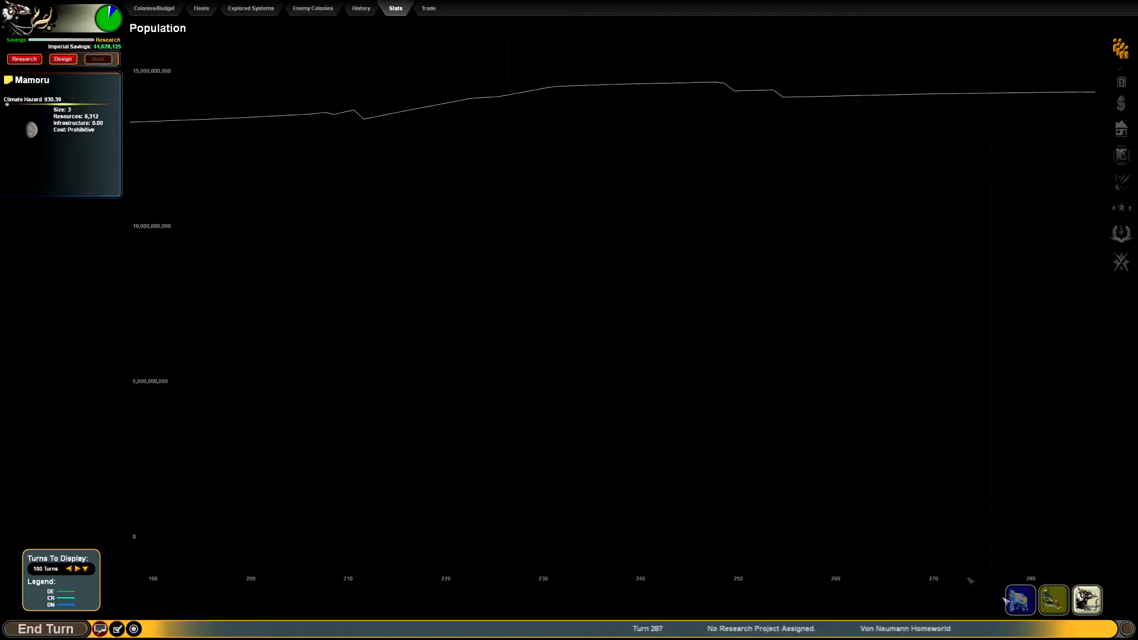
{"action": "left_click", "coordinate": [1054, 603]}
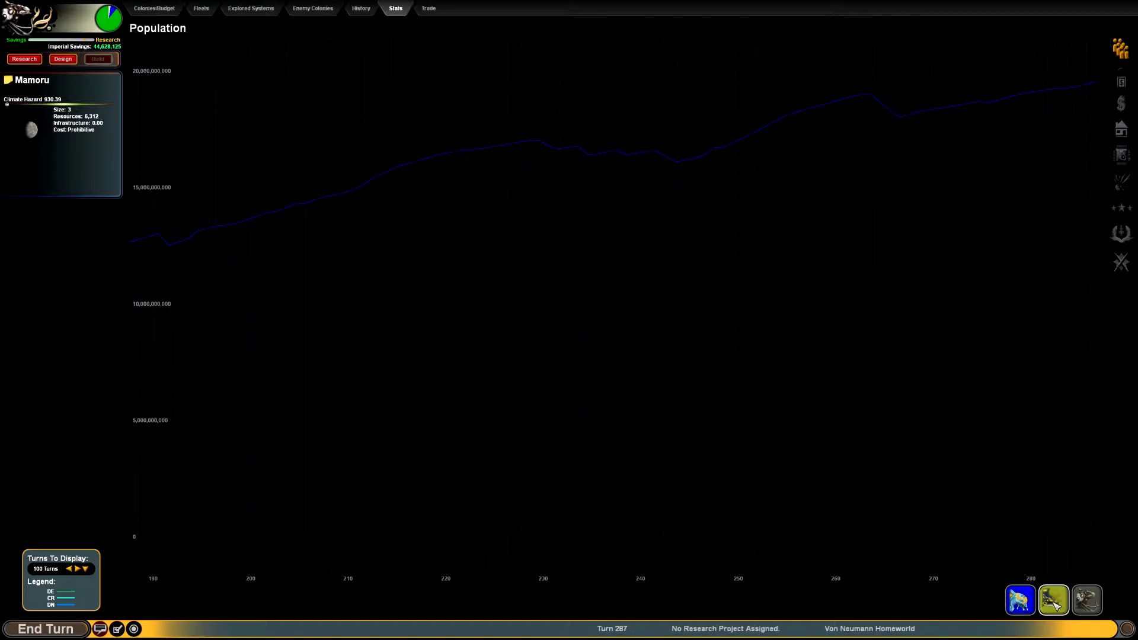
{"action": "left_click", "coordinate": [1094, 604]}
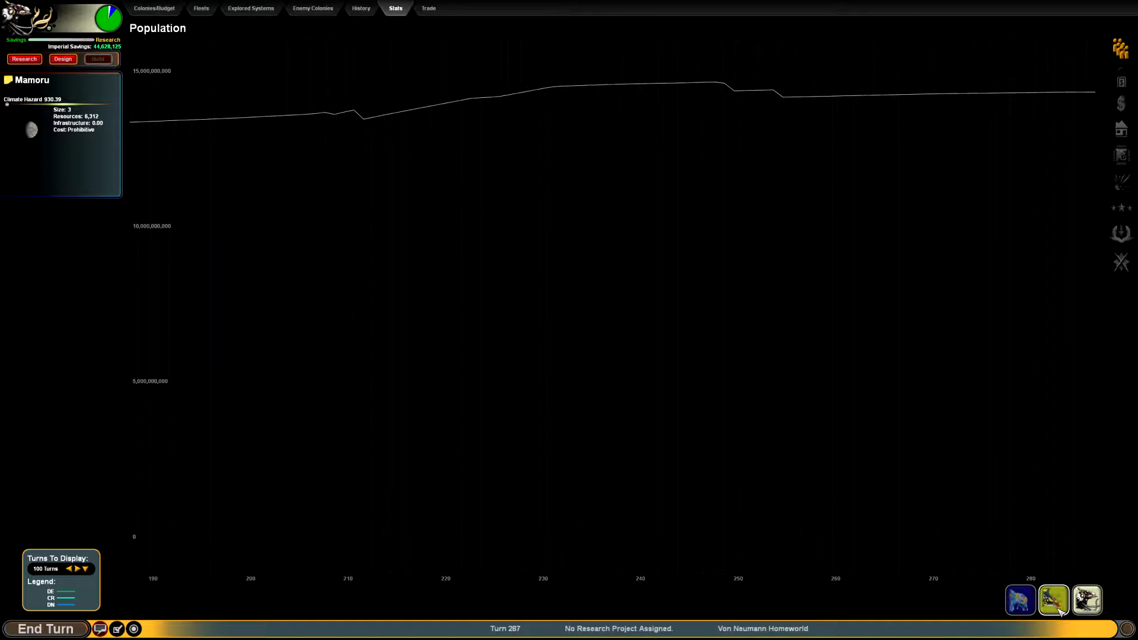
{"action": "left_click", "coordinate": [1061, 608]}
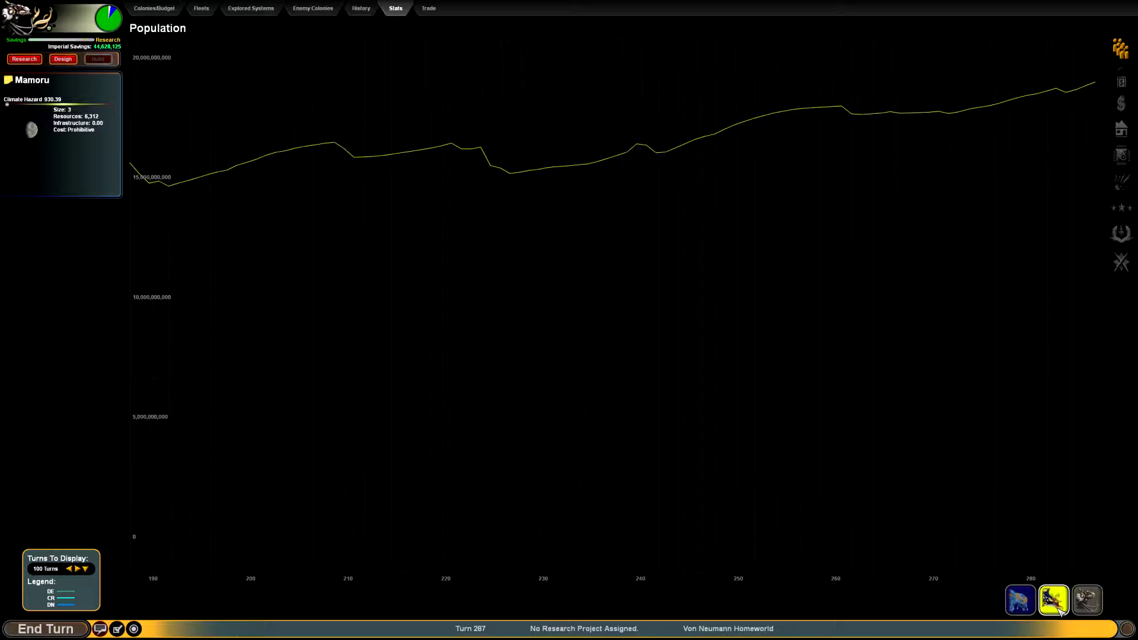
{"action": "left_click", "coordinate": [1022, 602]}
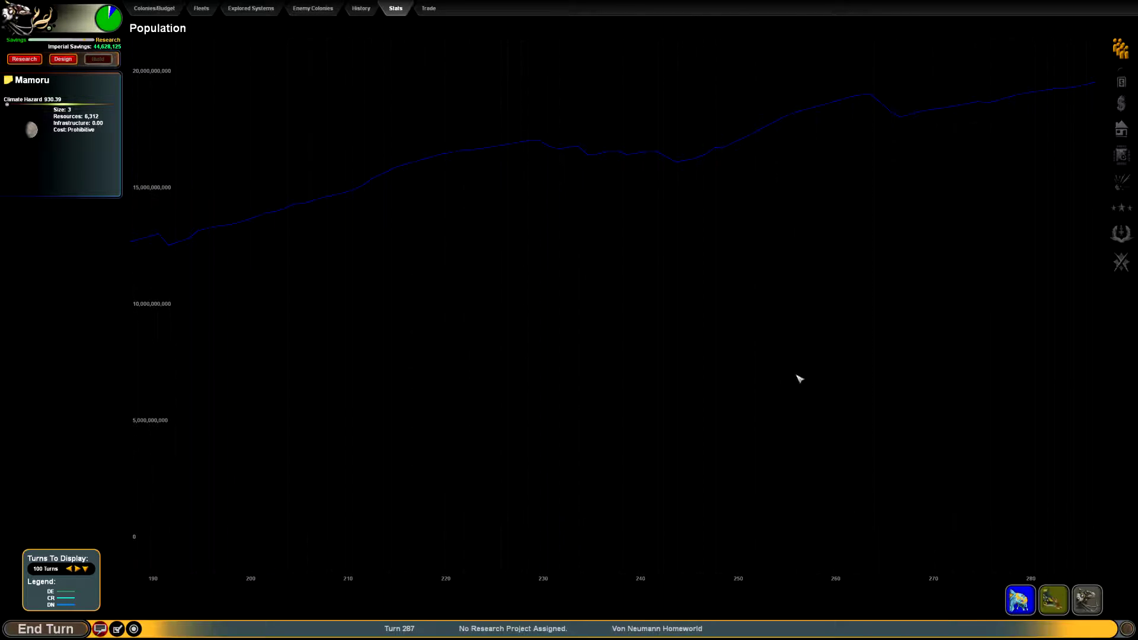
Compare trade income across the three species.
{"action": "left_click", "coordinate": [1121, 83]}
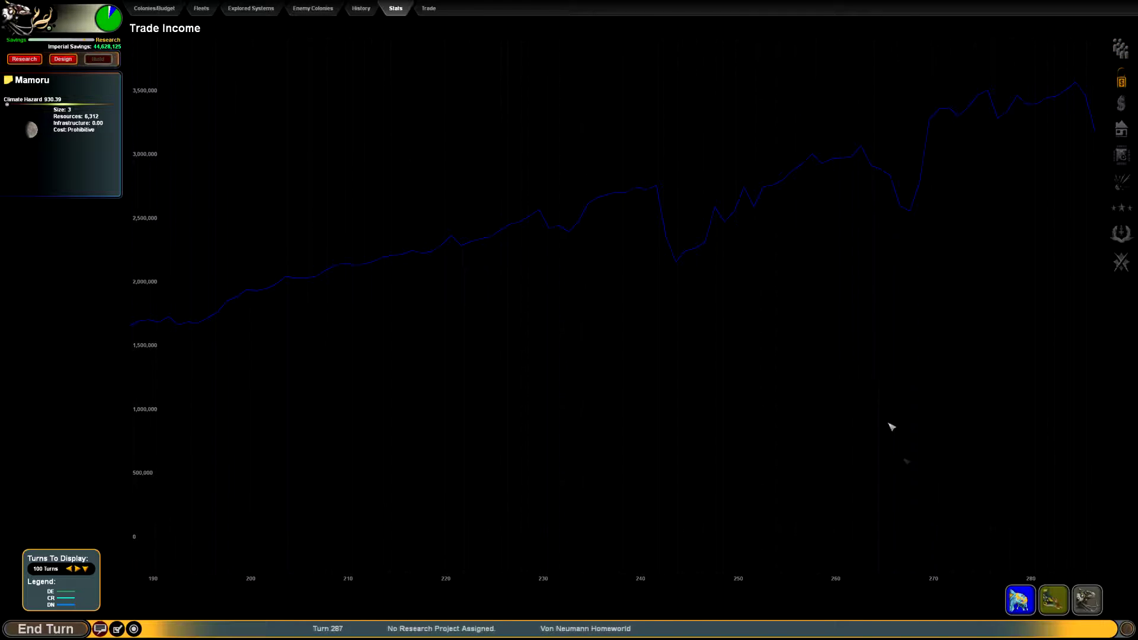
{"action": "left_click", "coordinate": [1052, 599]}
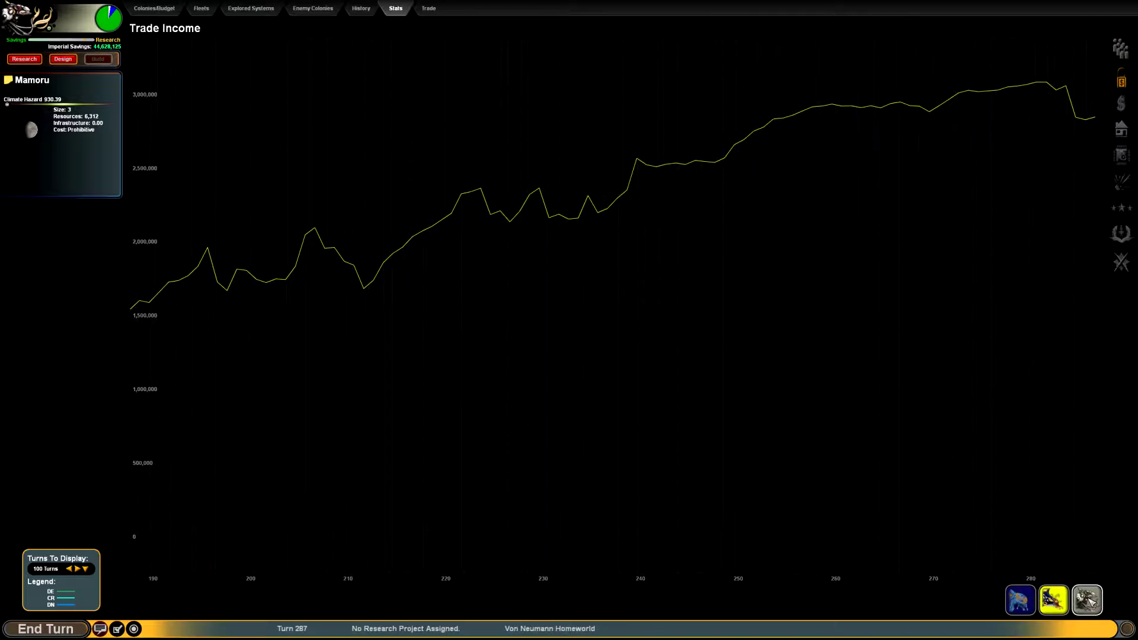
{"action": "left_click", "coordinate": [1087, 599]}
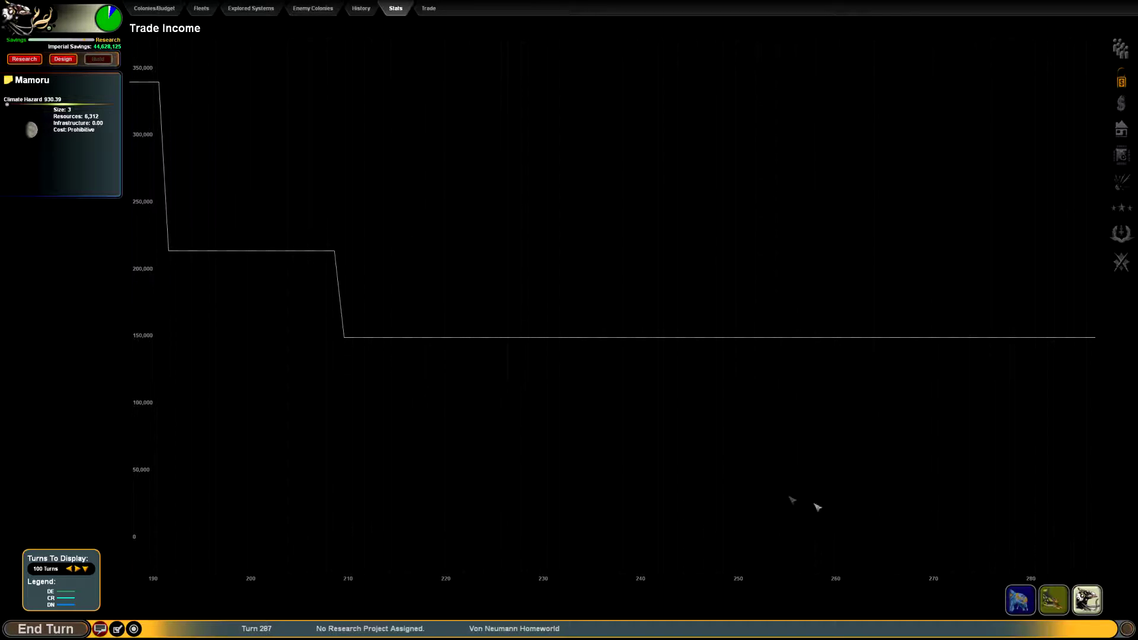
{"action": "left_click", "coordinate": [1020, 599]}
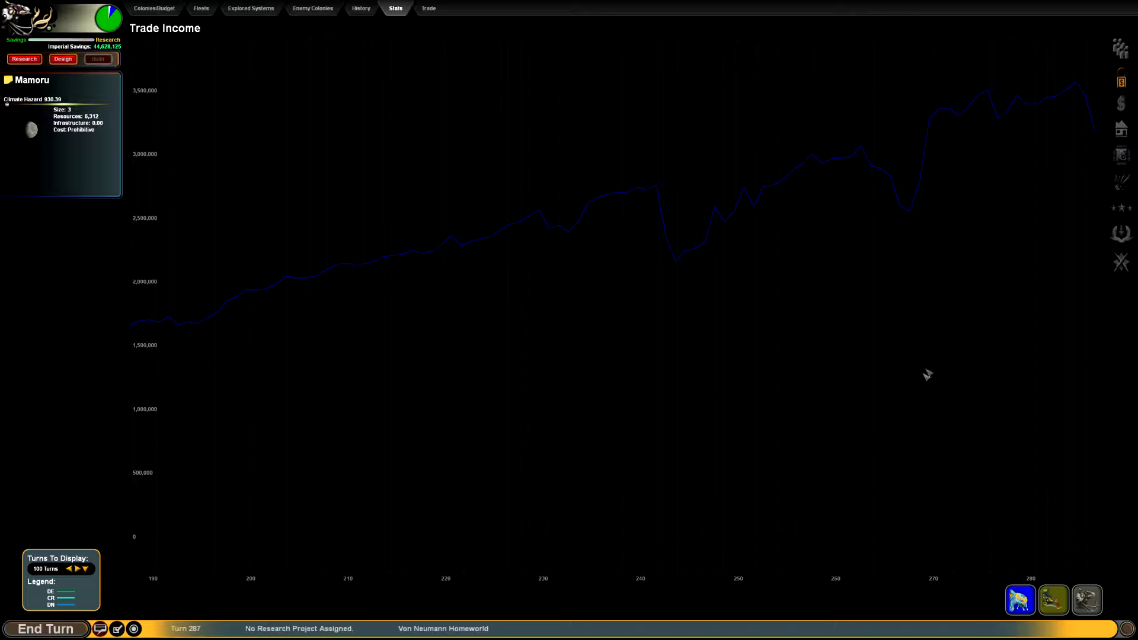
Compare tech-count histories across species, then bring up the trade sectors list.
{"action": "left_click", "coordinate": [1121, 156]}
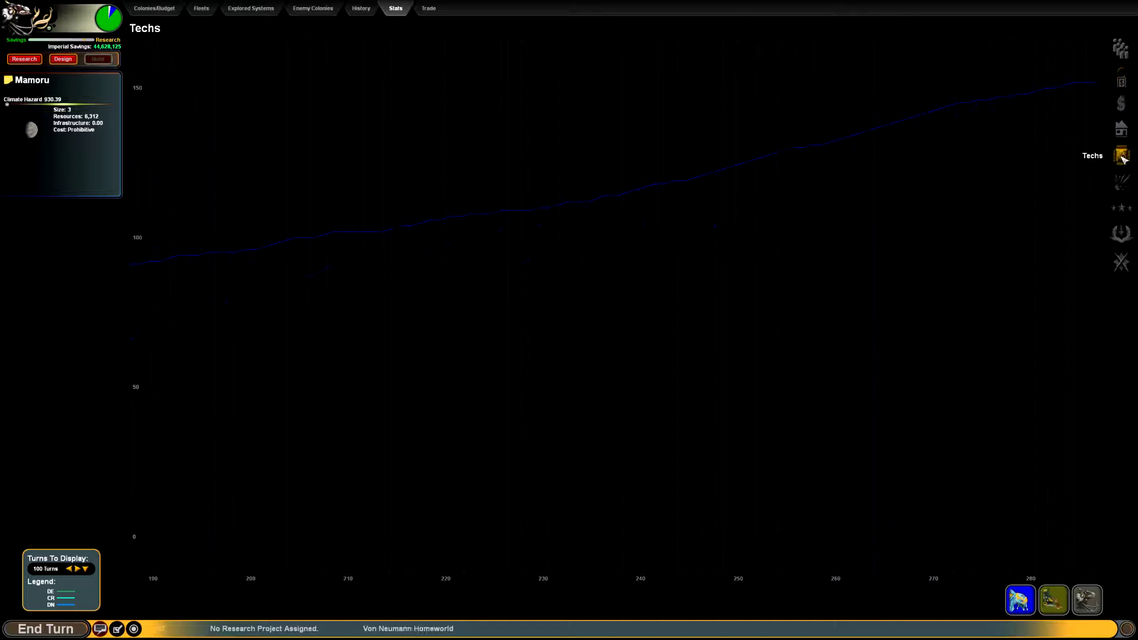
{"action": "left_click", "coordinate": [1085, 597]}
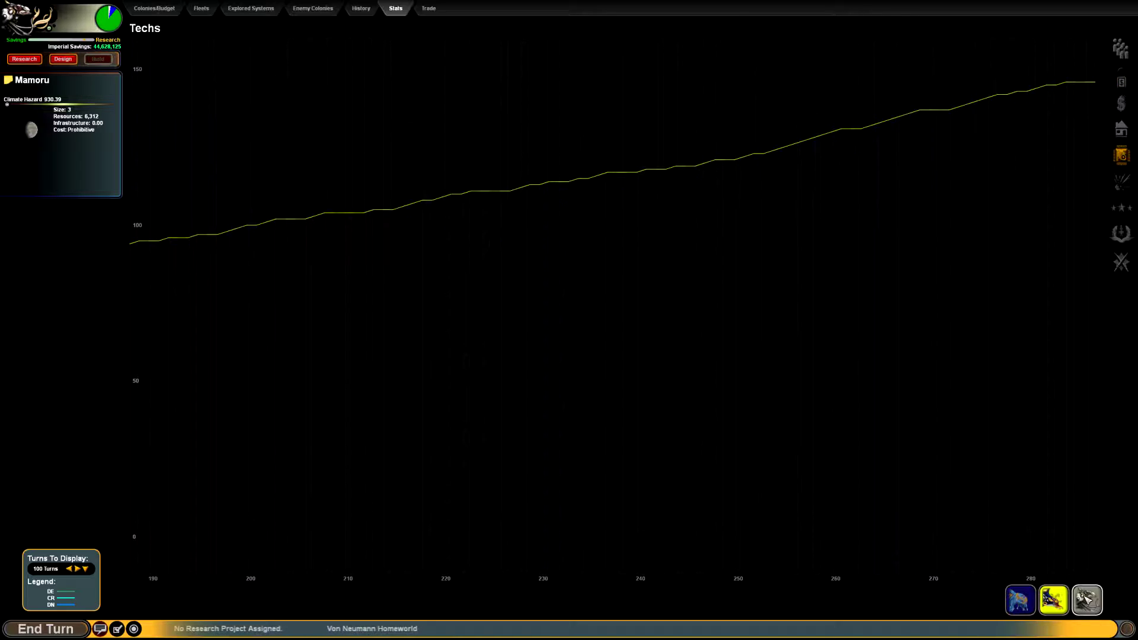
{"action": "left_click", "coordinate": [1057, 601]}
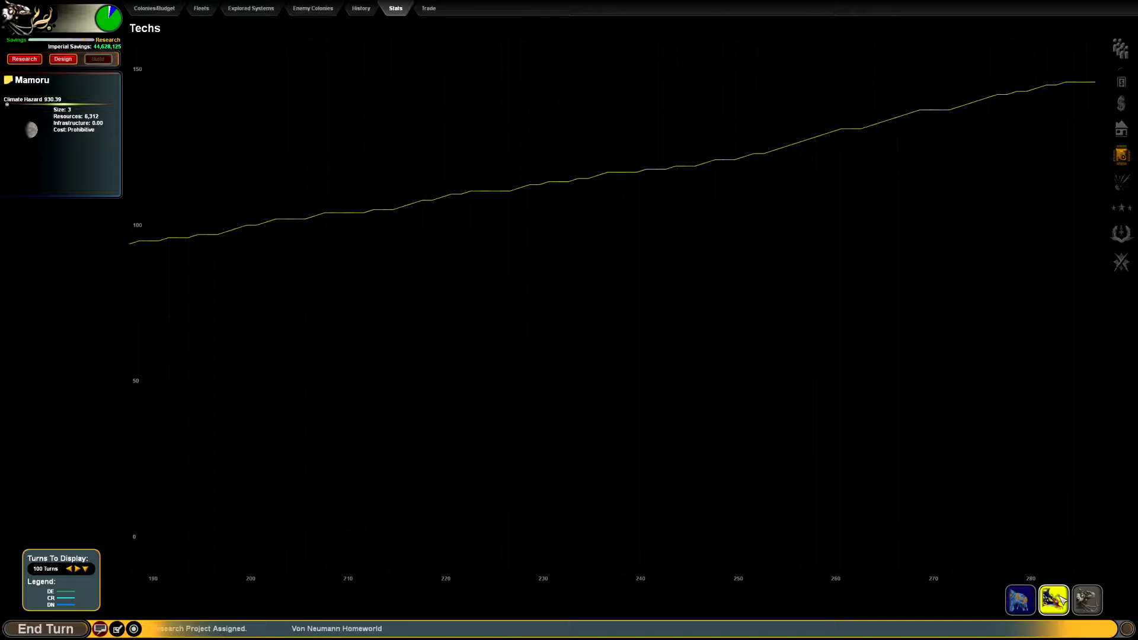
{"action": "left_click", "coordinate": [1020, 600]}
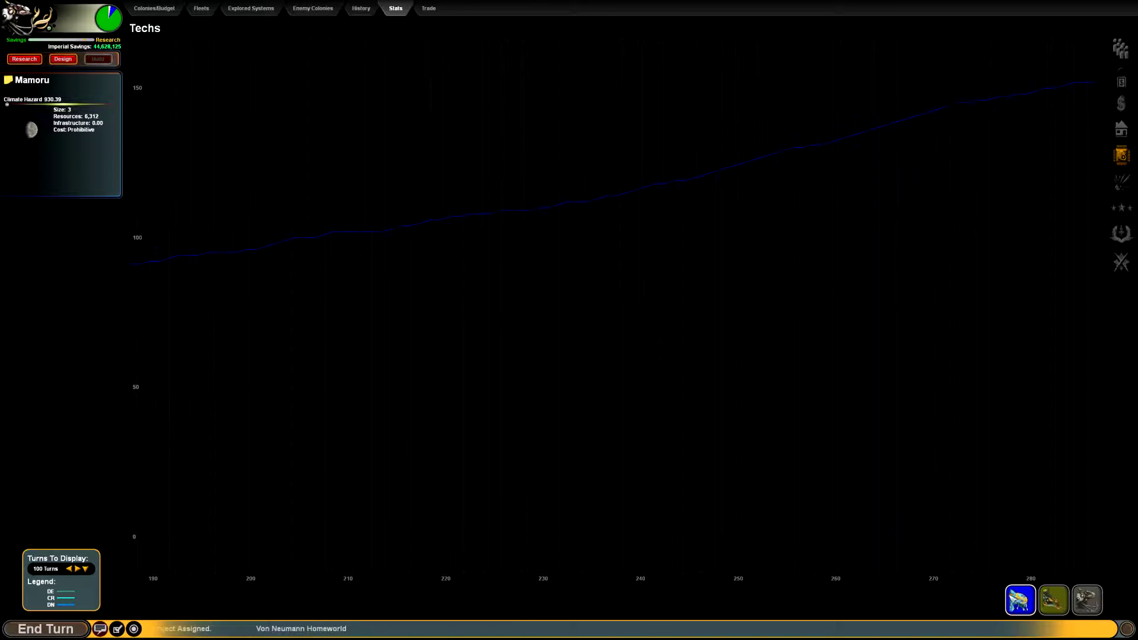
{"action": "left_click", "coordinate": [1088, 606]}
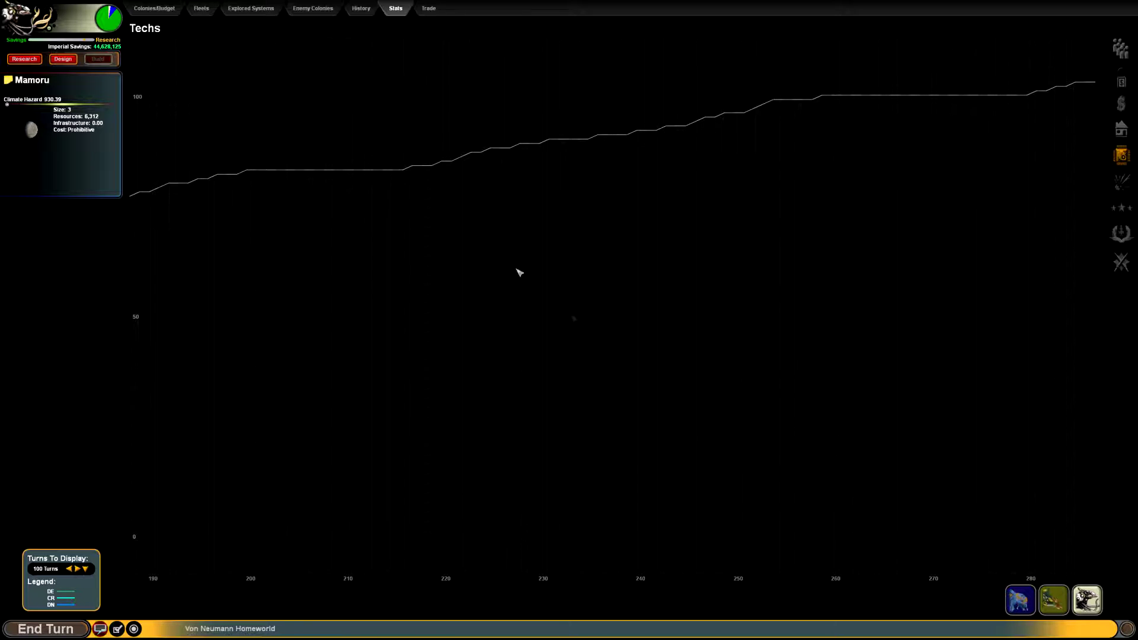
{"action": "left_click", "coordinate": [495, 7]}
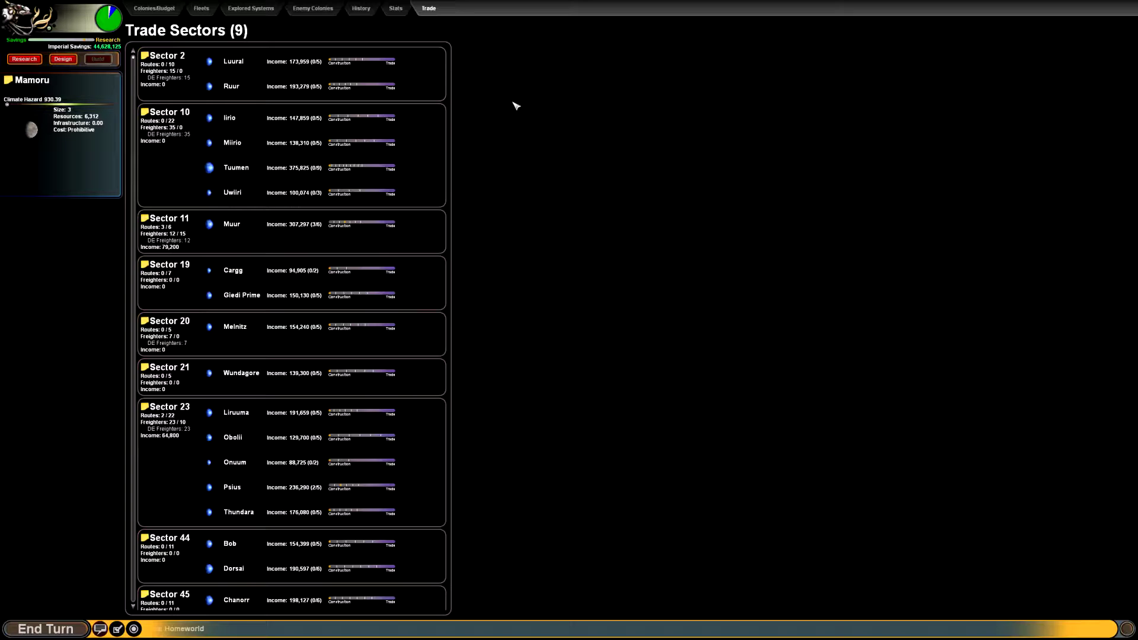
{"action": "scroll", "coordinate": [400, 196], "scroll_direction": "down", "scroll_amount": 1}
{"action": "scroll", "coordinate": [366, 250], "scroll_direction": "down", "scroll_amount": 1}
{"action": "scroll", "coordinate": [365, 242], "scroll_direction": "up", "scroll_amount": 1}
{"action": "scroll", "coordinate": [365, 240], "scroll_direction": "down", "scroll_amount": 1}
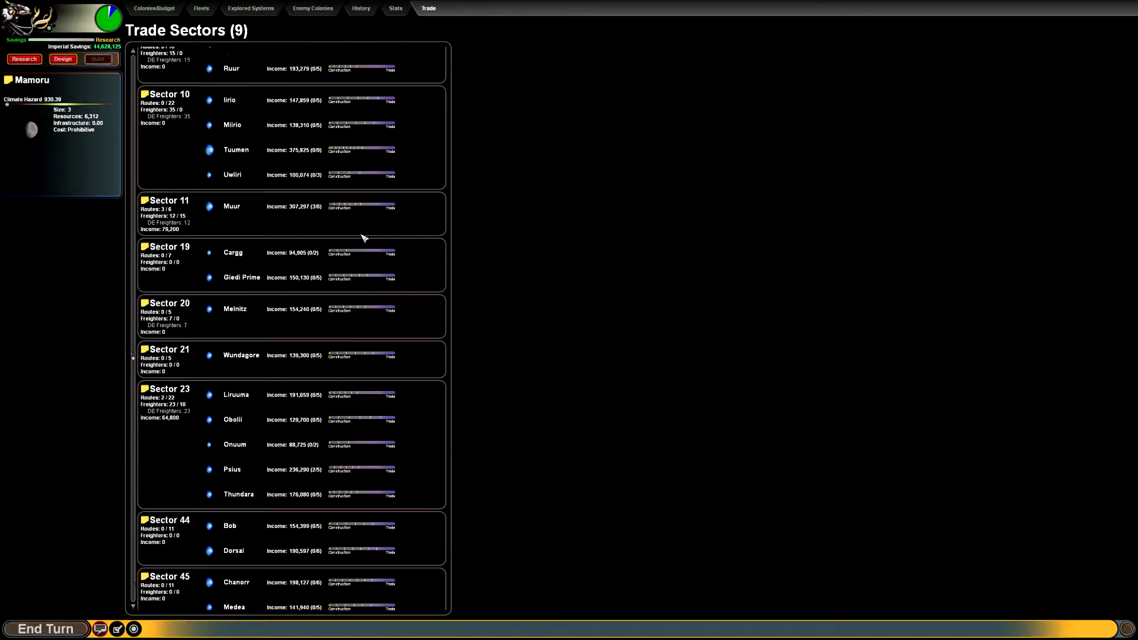
{"action": "scroll", "coordinate": [364, 239], "scroll_direction": "down", "scroll_amount": 1}
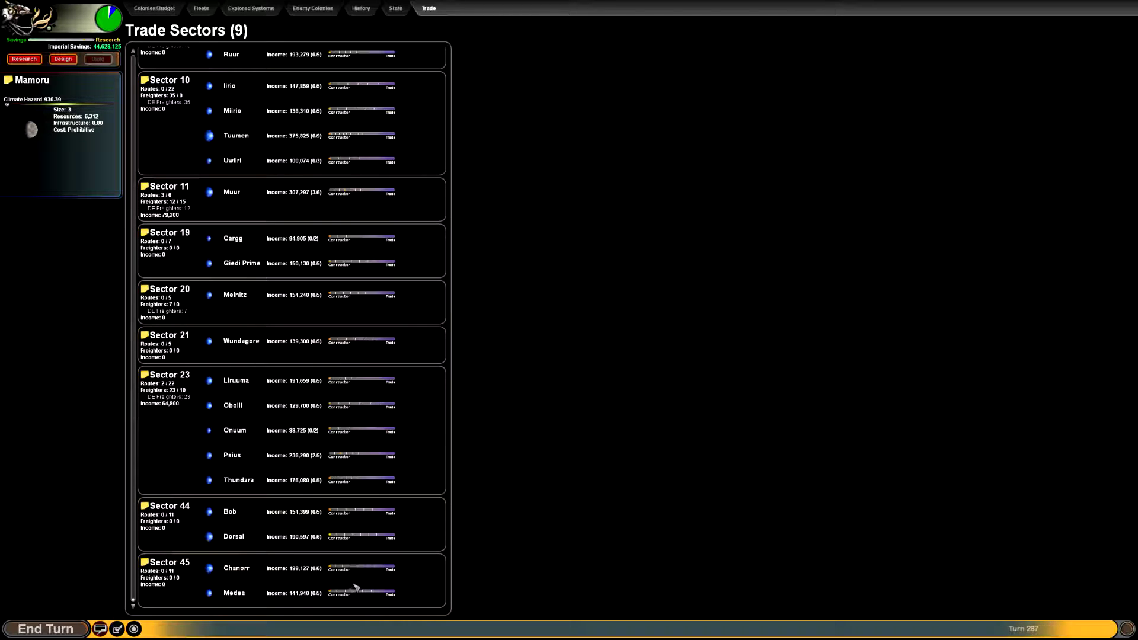
{"action": "scroll", "coordinate": [321, 266], "scroll_direction": "up", "scroll_amount": 2}
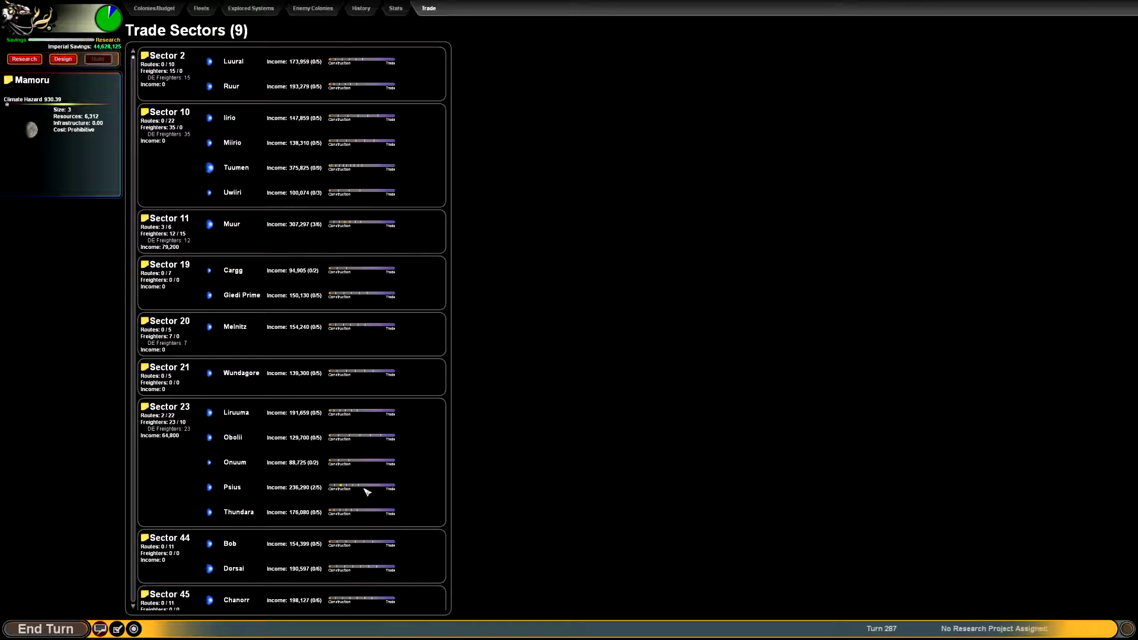
{"action": "scroll", "coordinate": [362, 529], "scroll_direction": "down", "scroll_amount": 2}
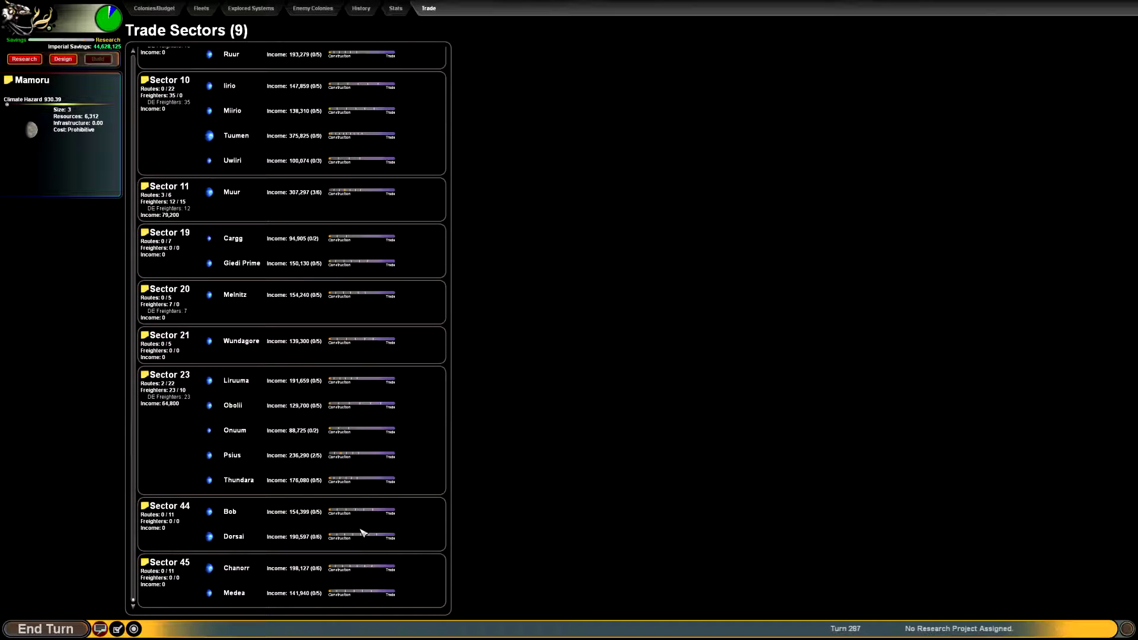
{"action": "scroll", "coordinate": [358, 521], "scroll_direction": "up", "scroll_amount": 2}
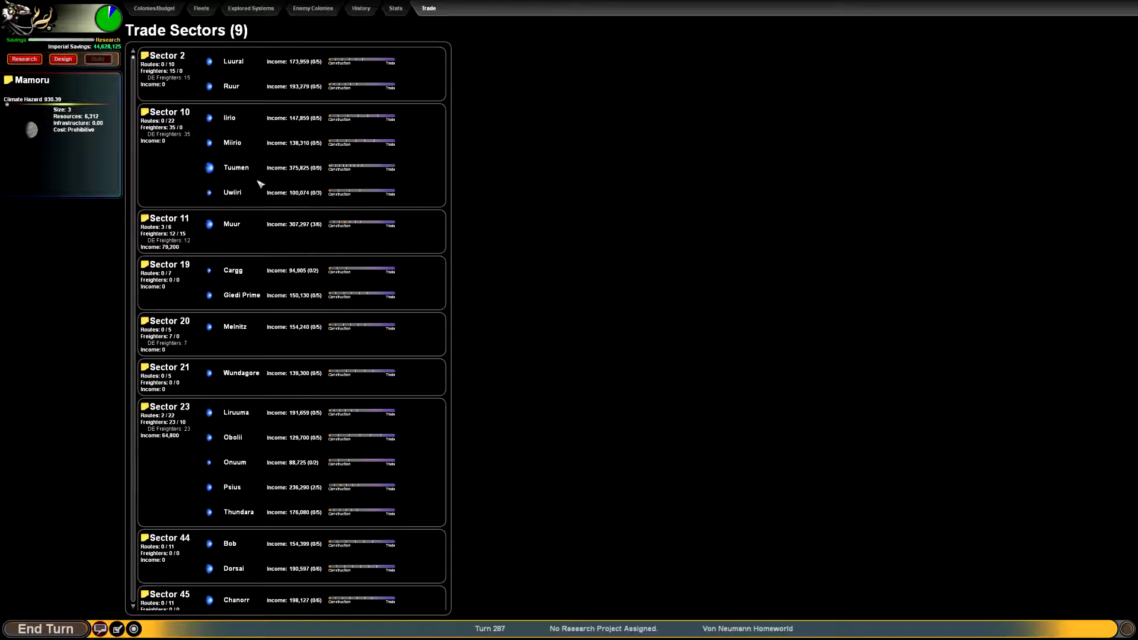
Max out trade allocation for Miirio, Iirio and Uwiiri.
{"action": "left_click_drag", "start_coordinate": [330, 144], "coordinate": [380, 146]}
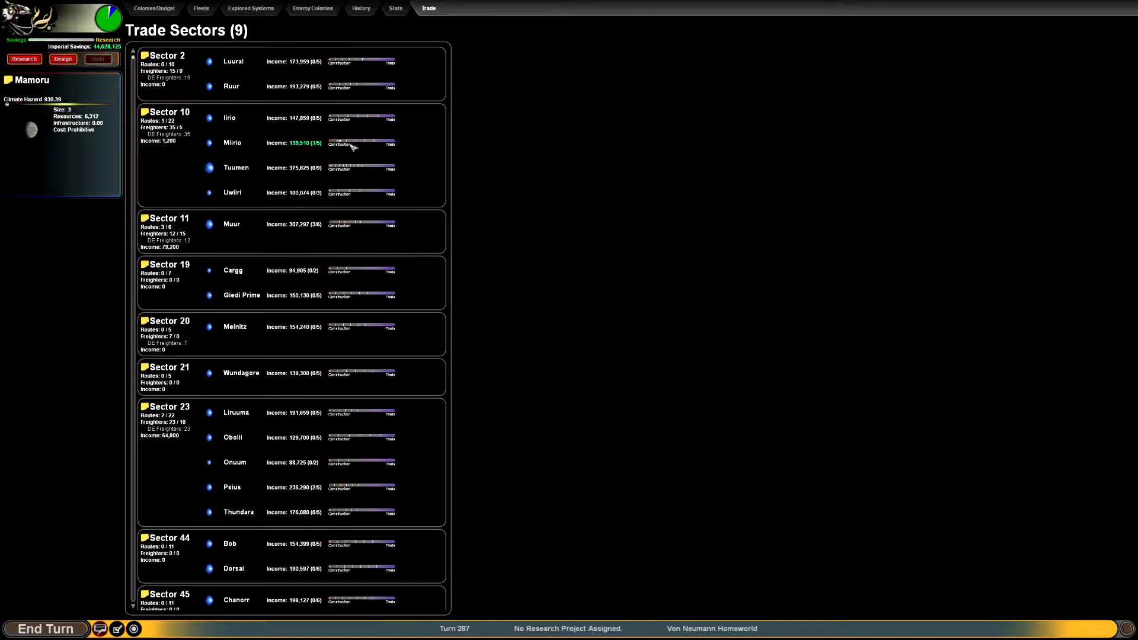
{"action": "left_click", "coordinate": [380, 147]}
{"action": "left_click_drag", "start_coordinate": [330, 119], "coordinate": [385, 124]}
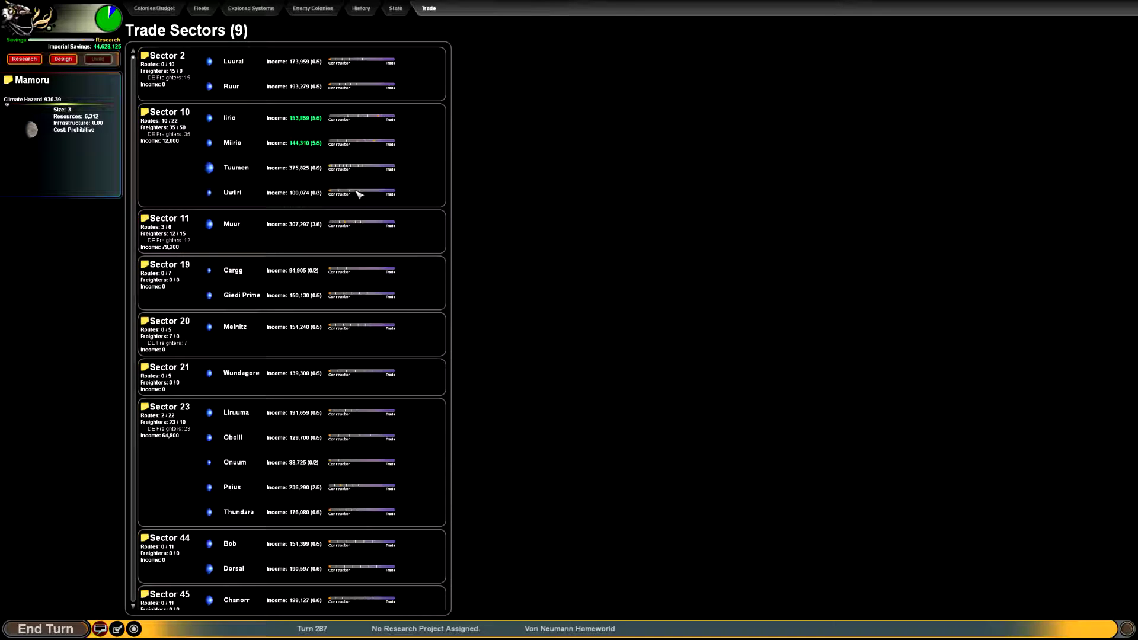
{"action": "left_click", "coordinate": [360, 194]}
{"action": "left_click_drag", "start_coordinate": [361, 193], "coordinate": [364, 194]}
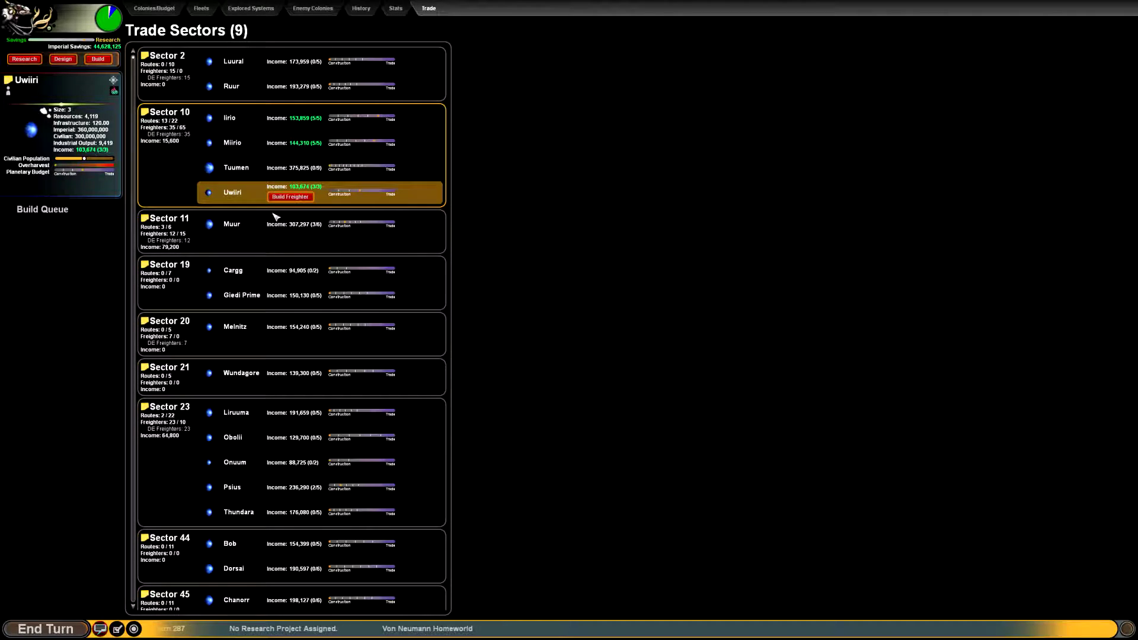
Max out Muur's trade in Sector 11 and raise Melnitz and Liruuma.
{"action": "left_click", "coordinate": [315, 239]}
{"action": "left_click_drag", "start_coordinate": [347, 227], "coordinate": [363, 230]}
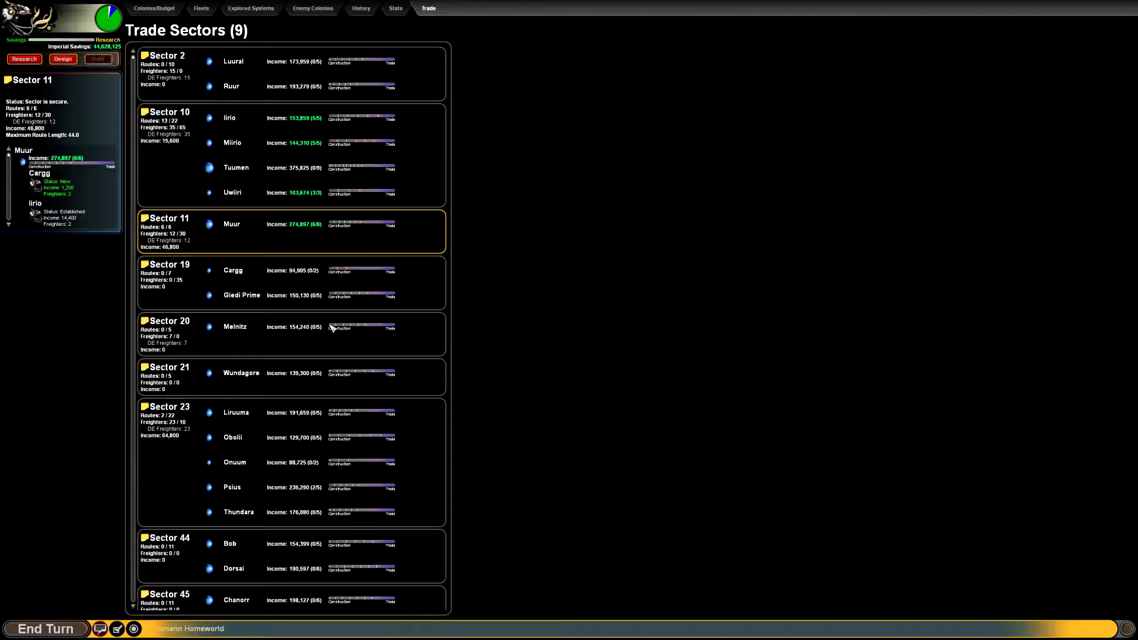
{"action": "left_click_drag", "start_coordinate": [330, 327], "coordinate": [361, 328]}
{"action": "left_click_drag", "start_coordinate": [347, 415], "coordinate": [359, 419]}
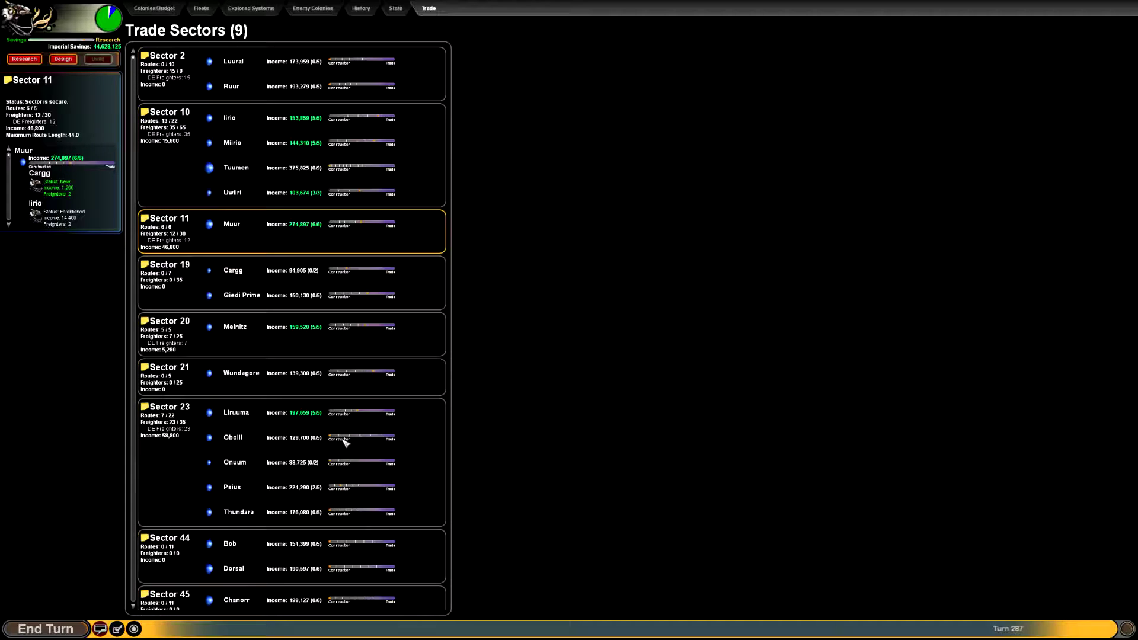
Max trade for Obolii, Onuum and Thundara, then Sector 2's Luural and Ruur.
{"action": "left_click", "coordinate": [342, 440]}
{"action": "left_click", "coordinate": [385, 440]}
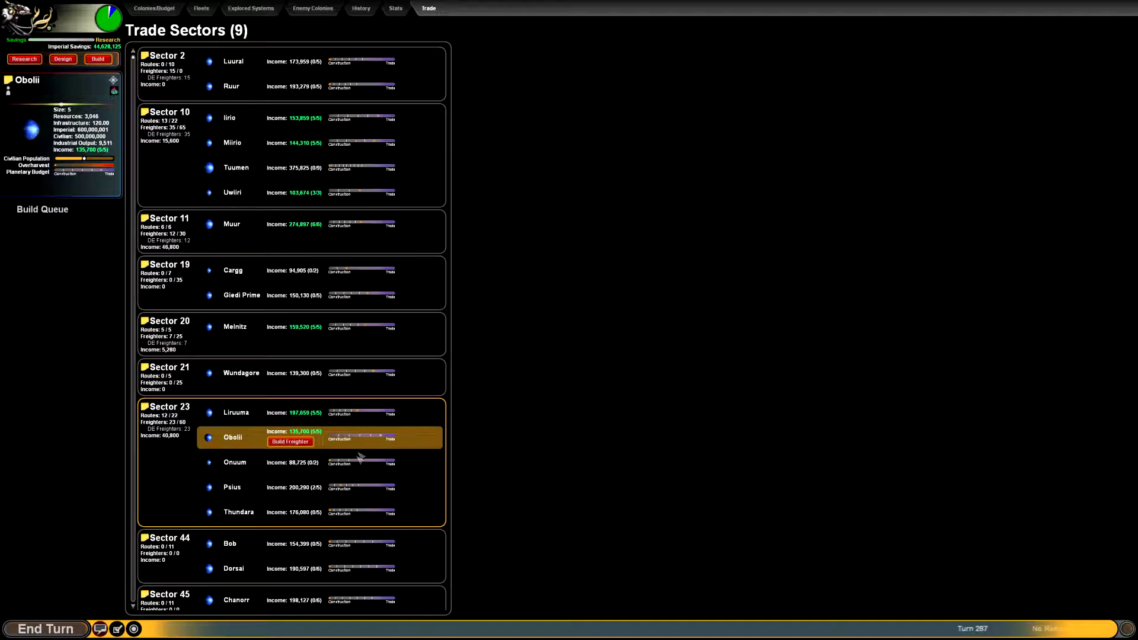
{"action": "left_click", "coordinate": [351, 463]}
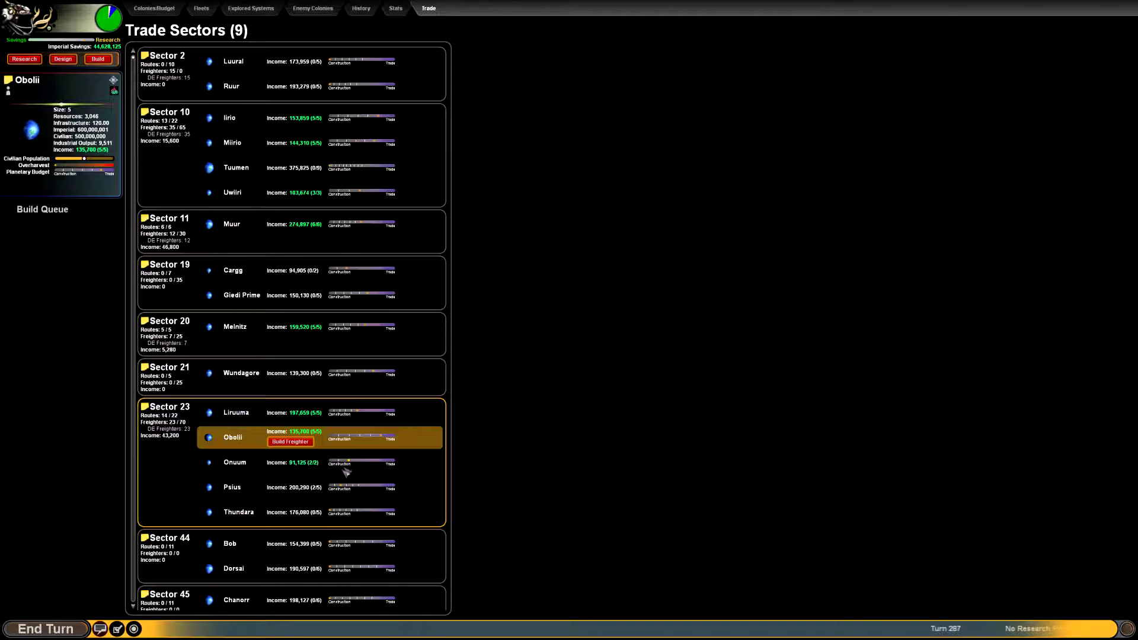
{"action": "left_click", "coordinate": [360, 513]}
{"action": "scroll", "coordinate": [374, 526], "scroll_direction": "down", "scroll_amount": 1}
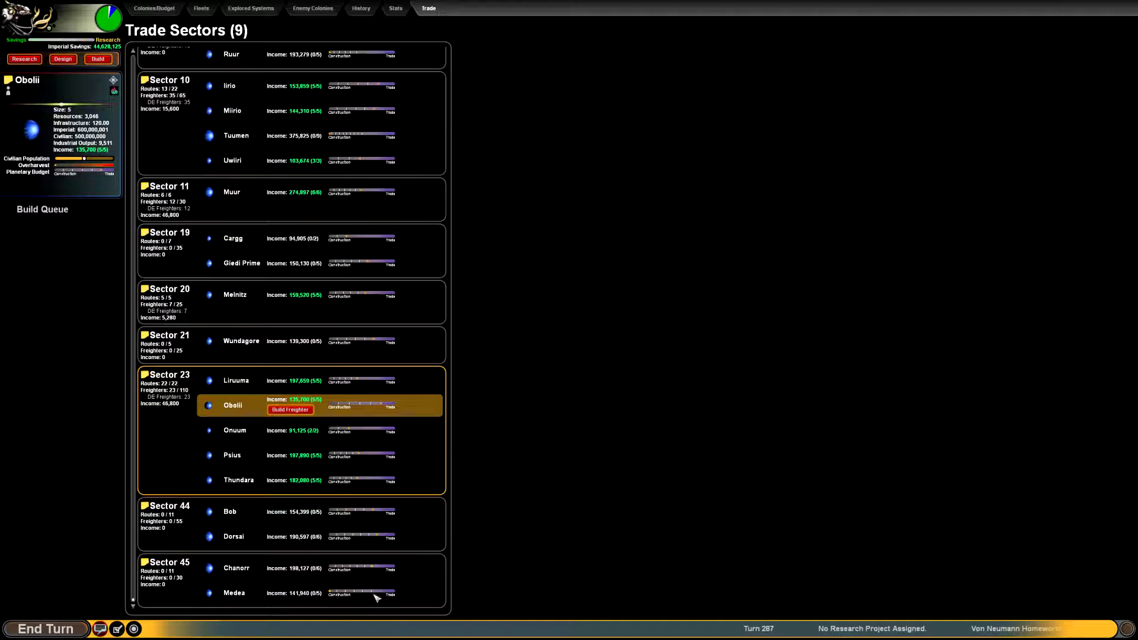
{"action": "scroll", "coordinate": [392, 587], "scroll_direction": "up", "scroll_amount": 1}
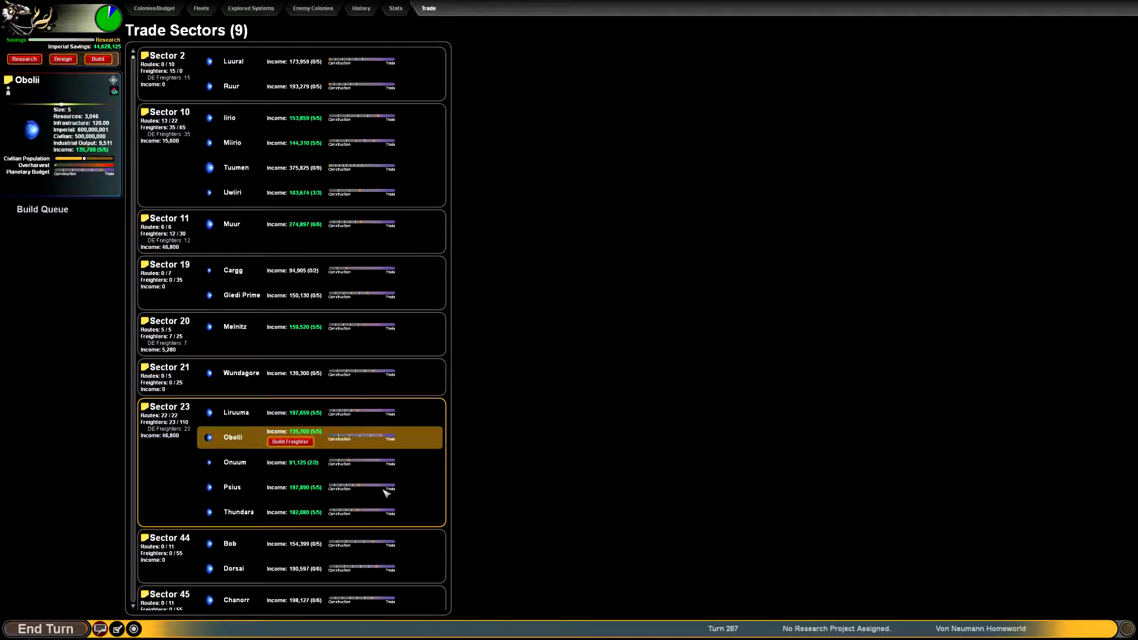
{"action": "left_click", "coordinate": [365, 62]}
{"action": "left_click", "coordinate": [358, 87]}
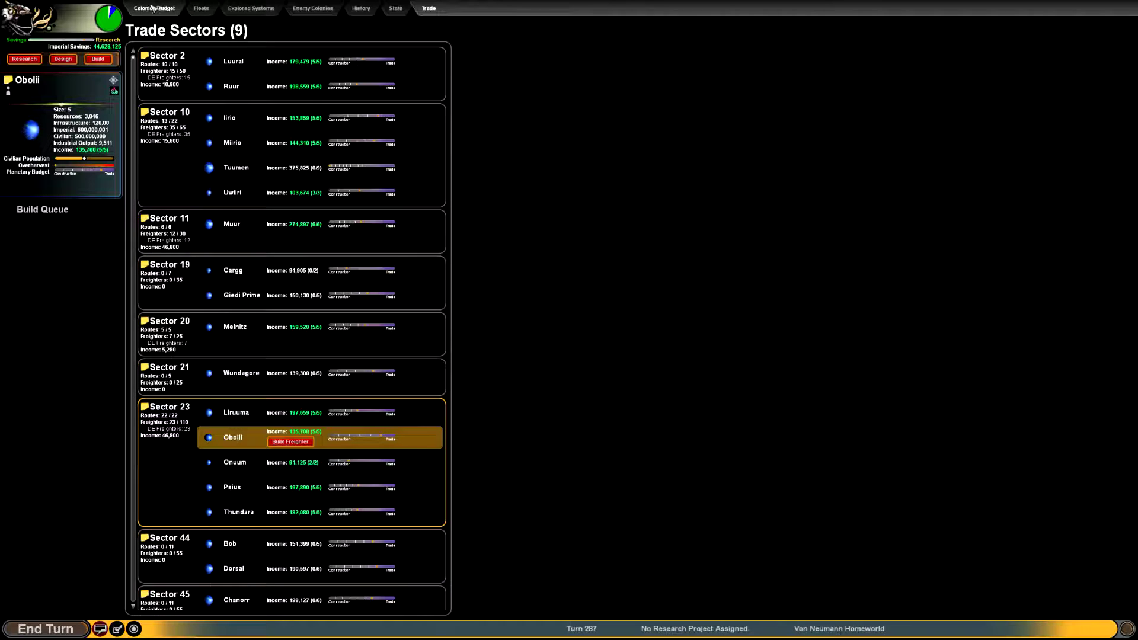
View the Colonies/Budget pie chart, then close it back to the galaxy map.
{"action": "left_click", "coordinate": [138, 8]}
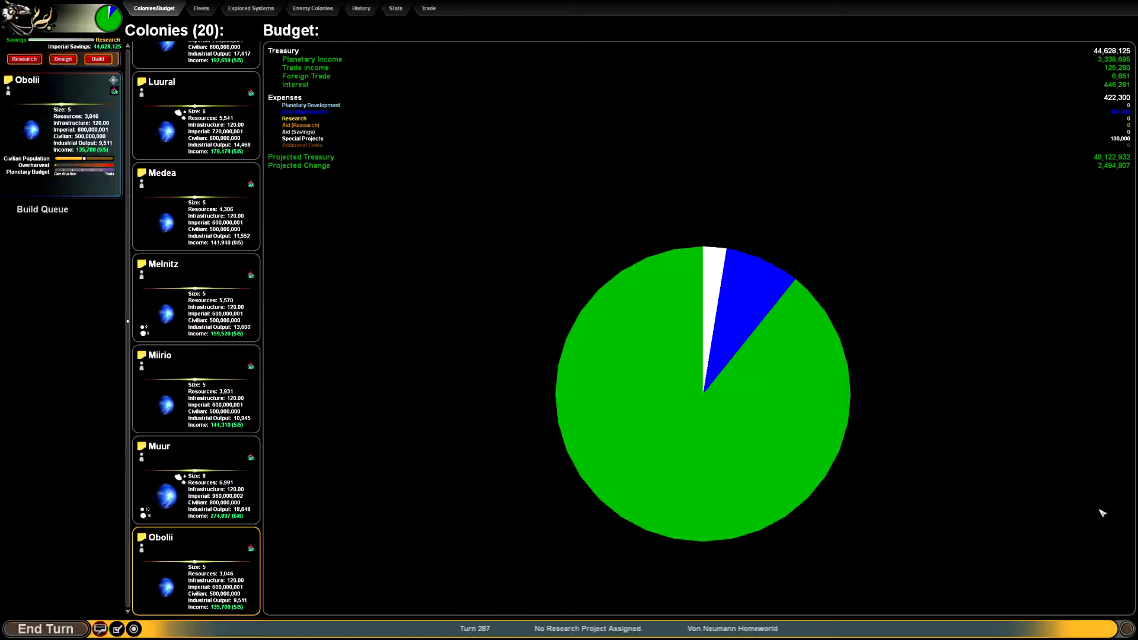
{"action": "key", "text": "Escape"}
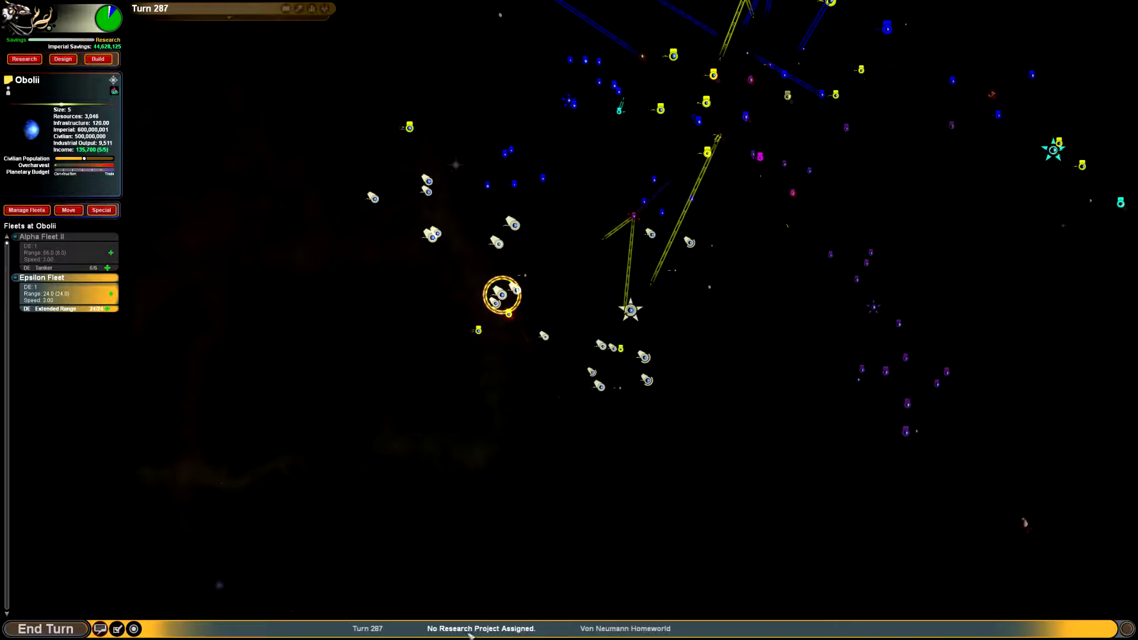
Close the encounter to reach turn 288 and view the budget showing 48,208,732 treasury.
{"action": "left_click", "coordinate": [46, 634]}
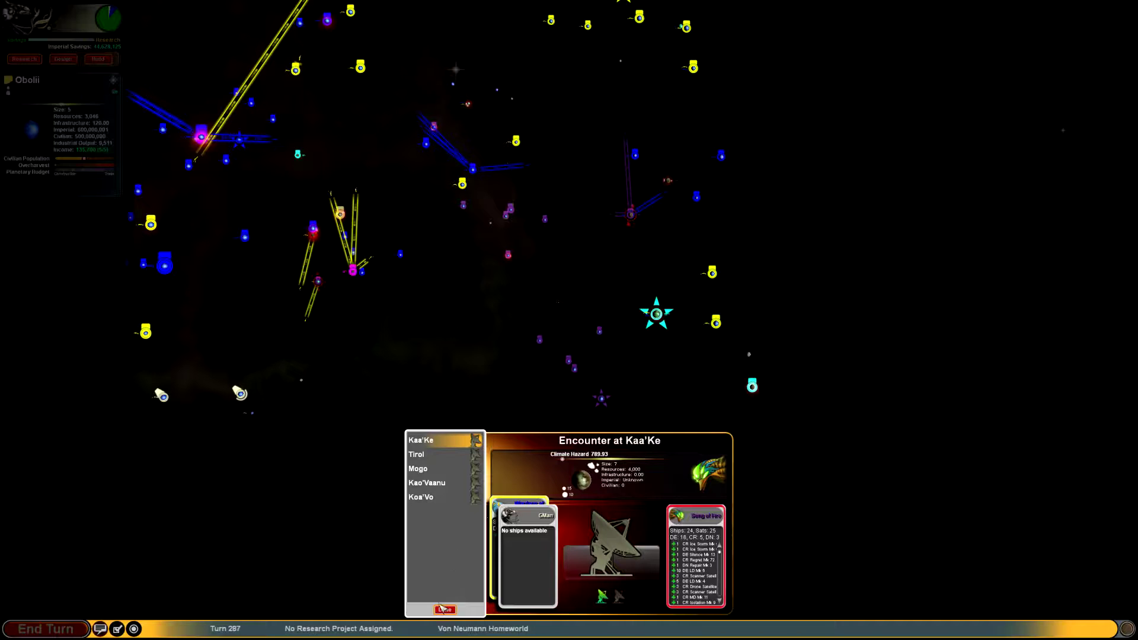
{"action": "left_click", "coordinate": [444, 612]}
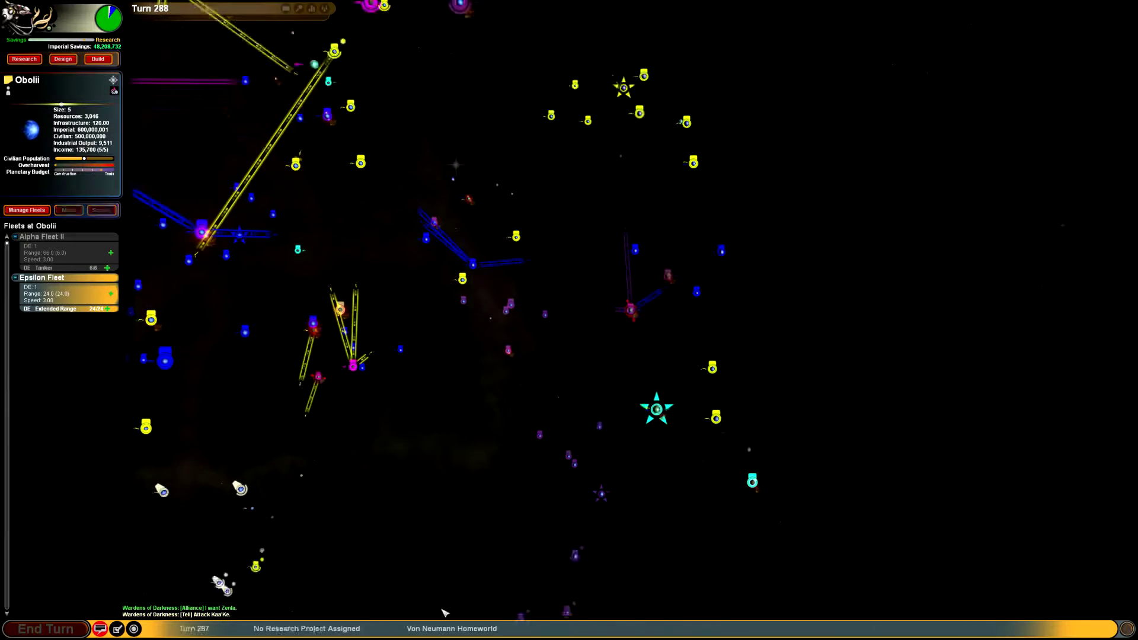
{"action": "left_click", "coordinate": [107, 19]}
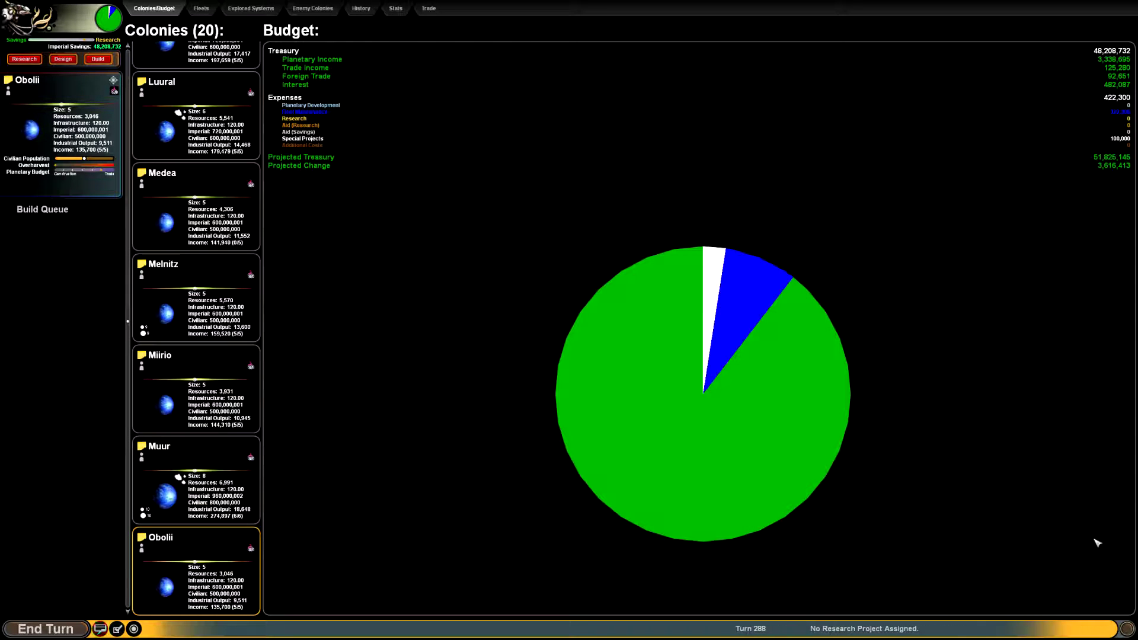
Close the budget, rotate the map, and bring up the nine-sector trade list.
{"action": "key", "text": "Escape"}
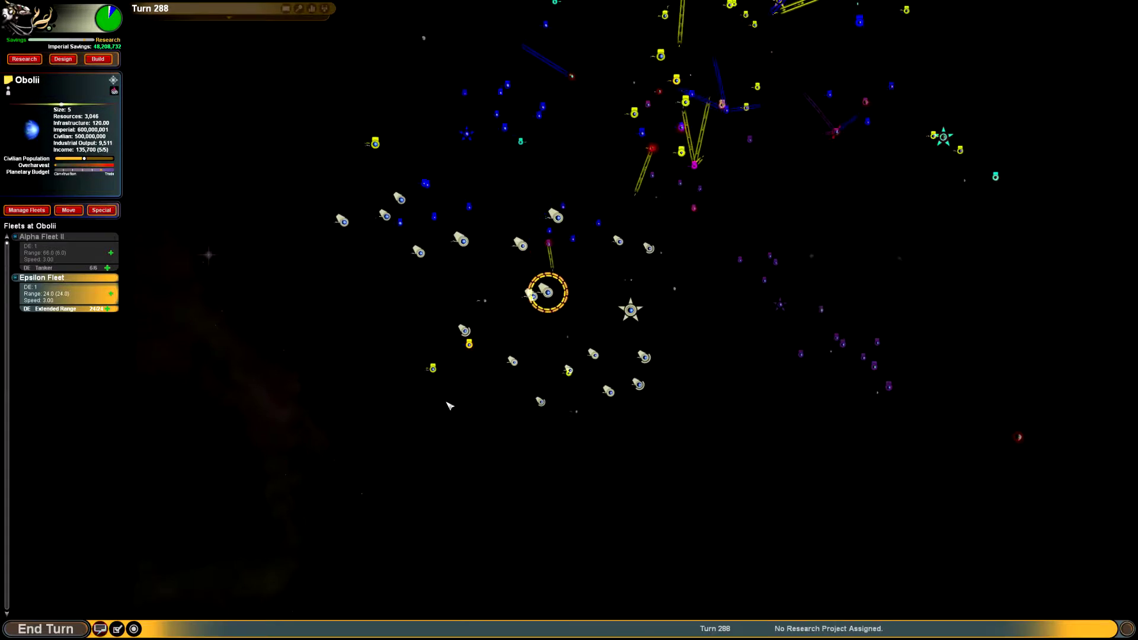
{"action": "left_click_drag", "start_coordinate": [572, 451], "coordinate": [522, 520]}
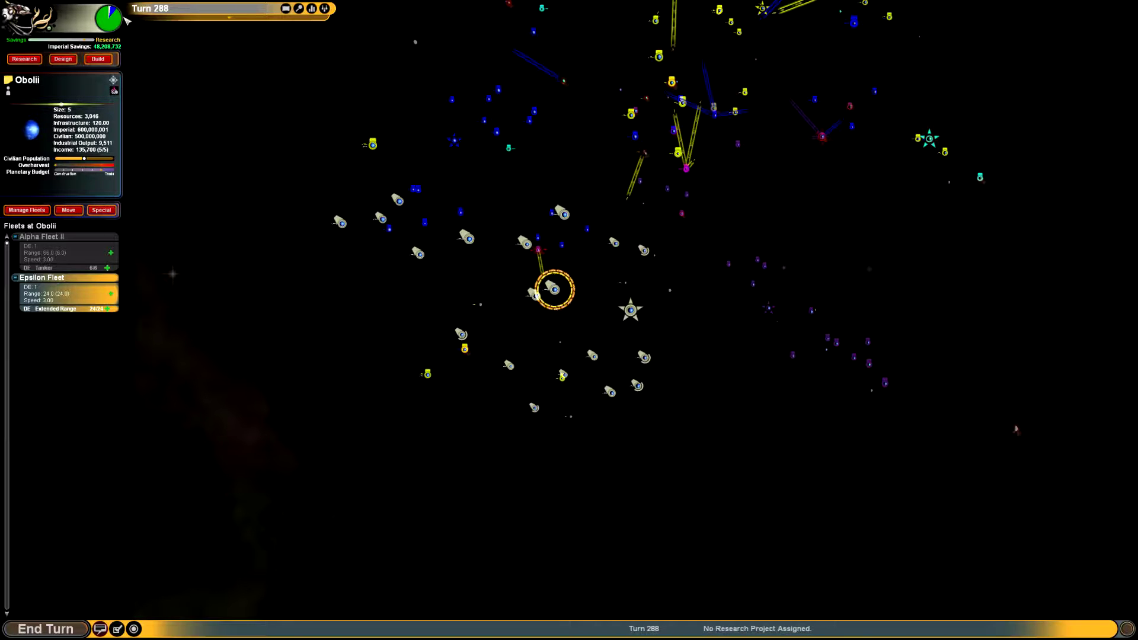
{"action": "left_click", "coordinate": [326, 9]}
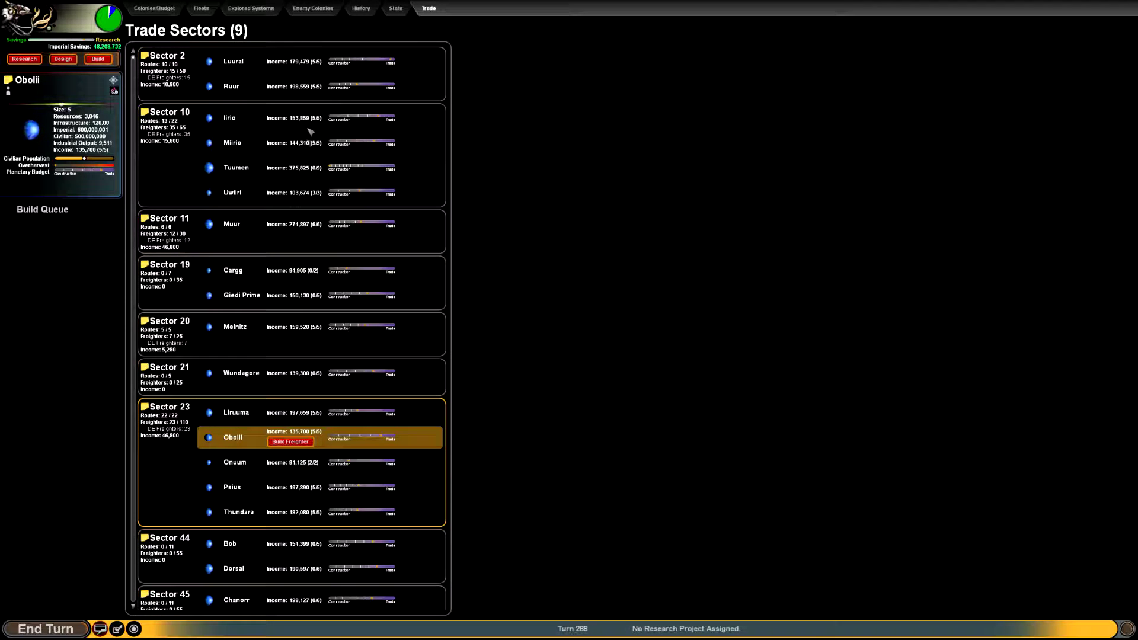
Queue freighters at Cargg and bring Giedi Prime's freighter queue to five.
{"action": "left_click", "coordinate": [394, 169]}
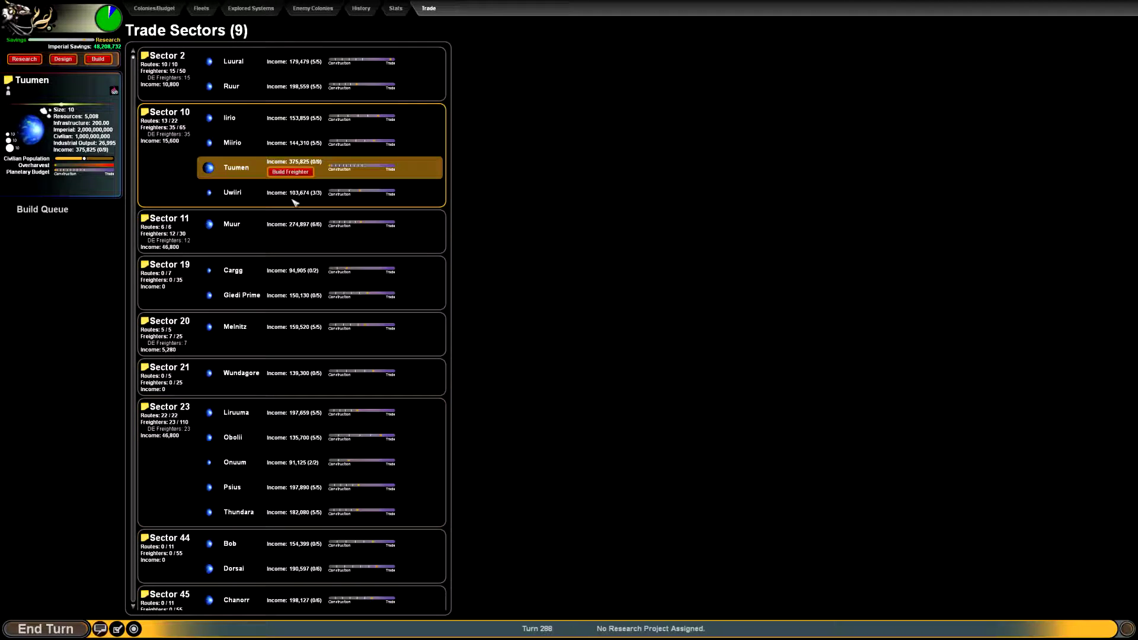
{"action": "left_click", "coordinate": [305, 269]}
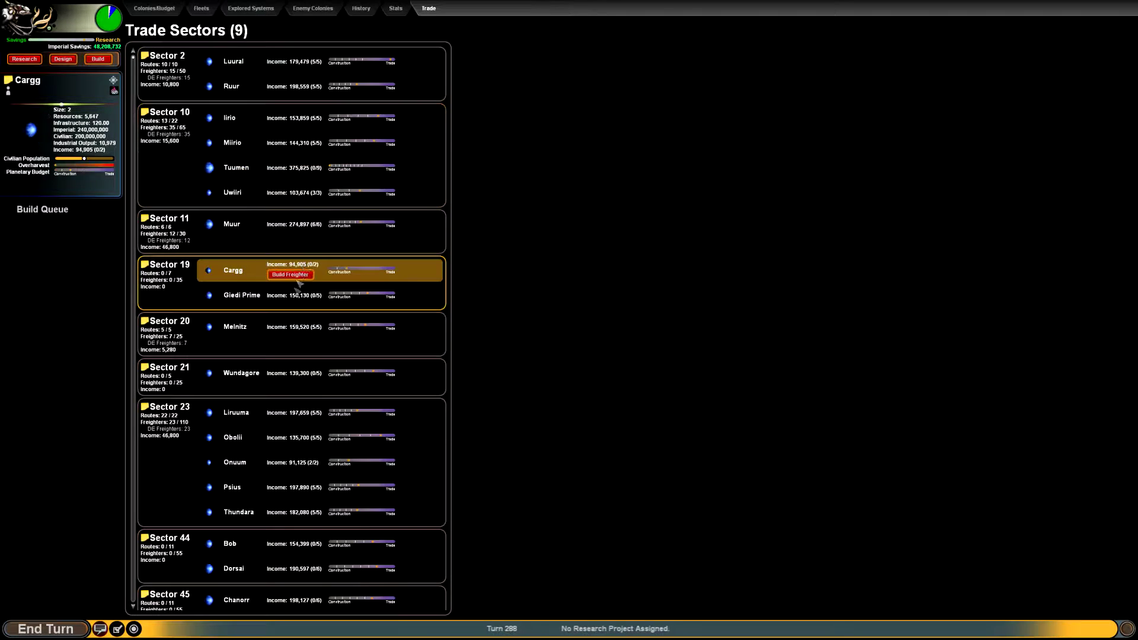
{"action": "left_click", "coordinate": [305, 276]}
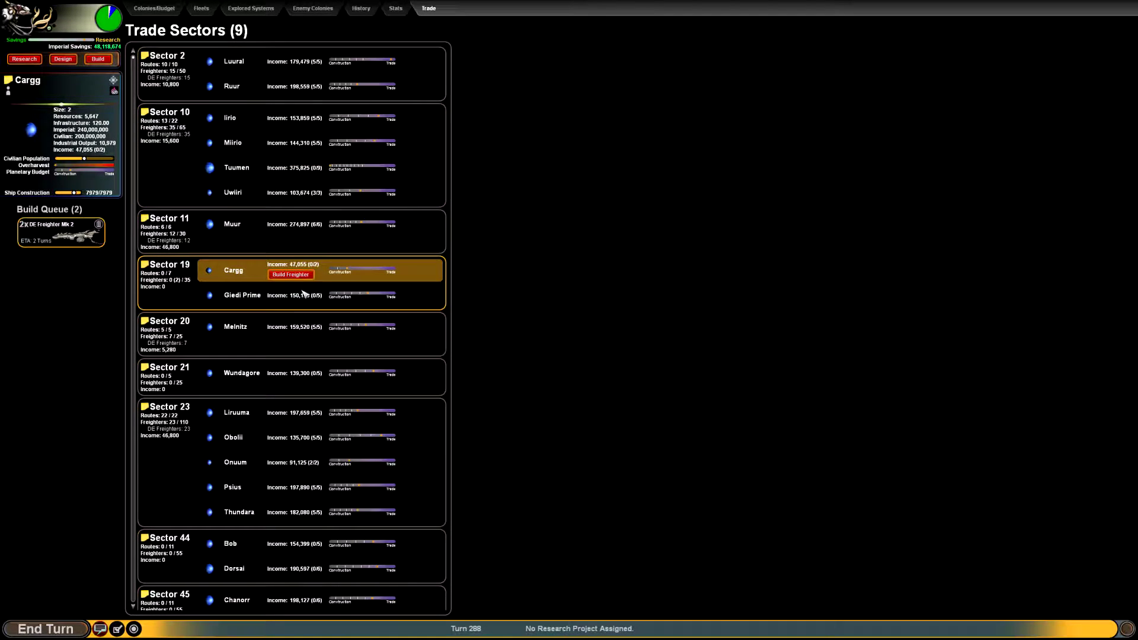
{"action": "left_click", "coordinate": [305, 295]}
{"action": "left_click", "coordinate": [300, 300]}
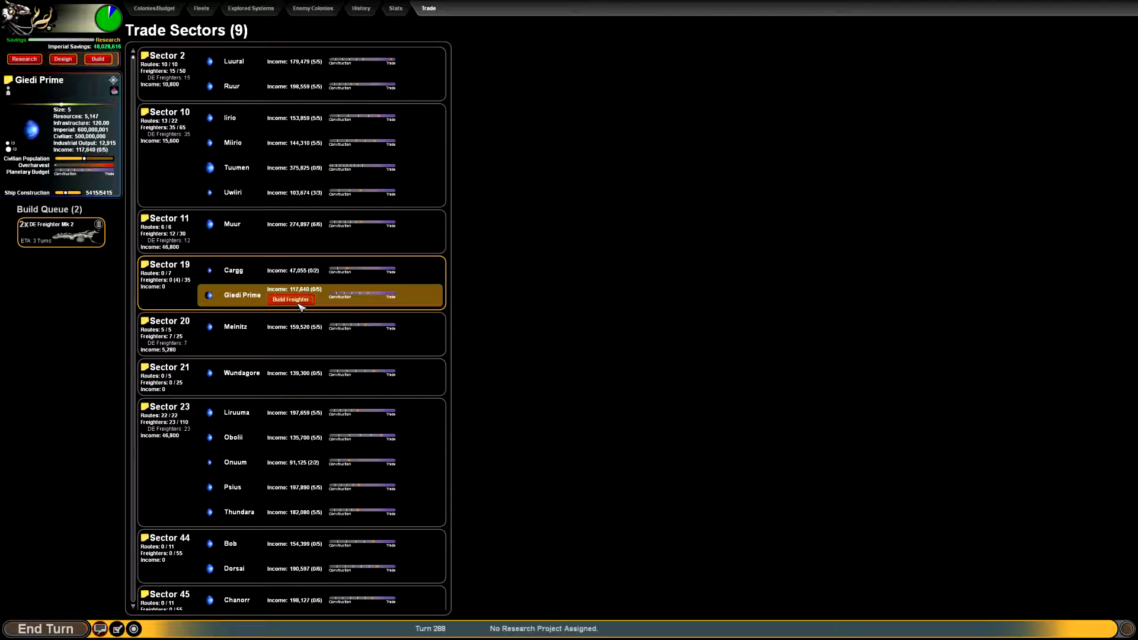
{"action": "left_click", "coordinate": [299, 304]}
{"action": "left_click", "coordinate": [299, 305]}
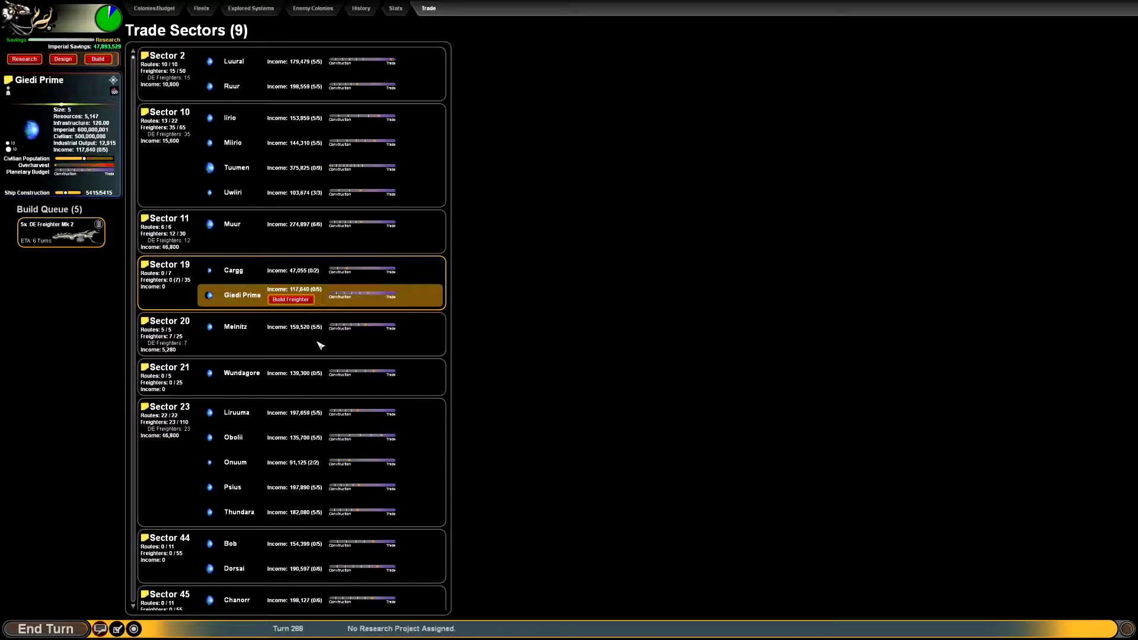
Queue five freighters each at Wundagore (Sector 21) and Bob (Sector 44).
{"action": "left_click", "coordinate": [318, 388]}
{"action": "left_click", "coordinate": [318, 386]}
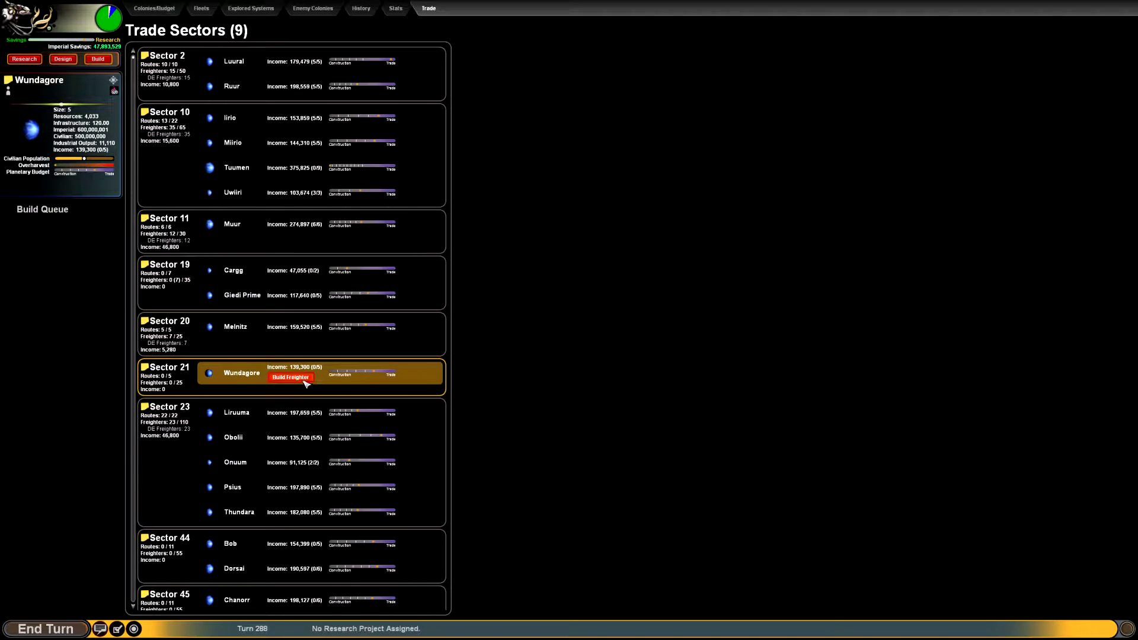
{"action": "left_click", "coordinate": [305, 379]}
{"action": "left_click", "coordinate": [304, 380]}
{"action": "left_click", "coordinate": [305, 380]}
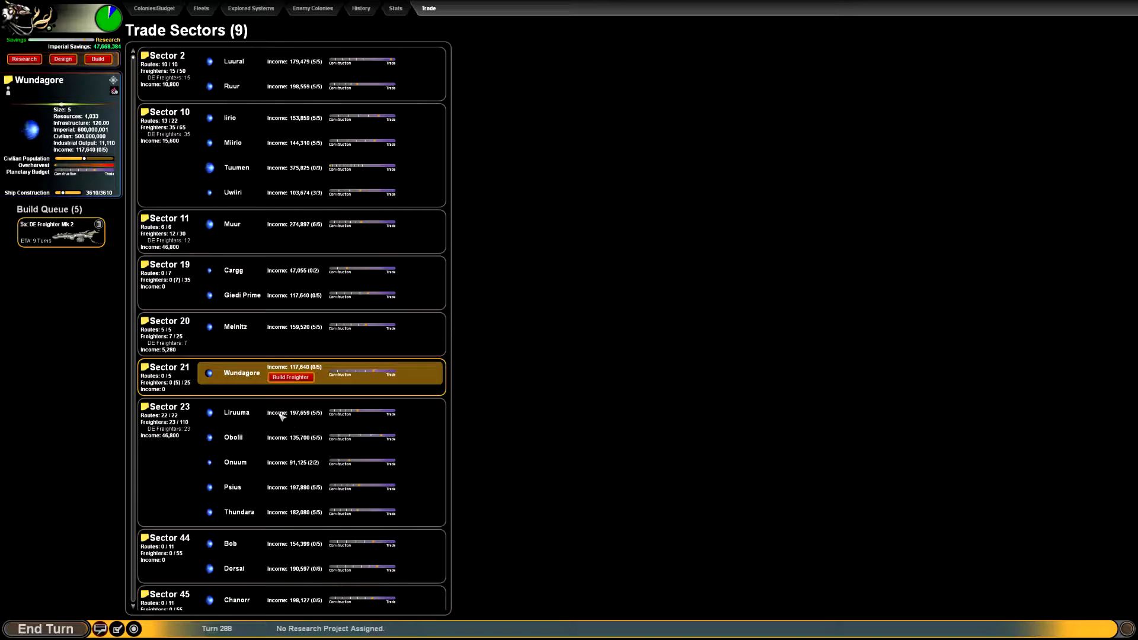
{"action": "scroll", "coordinate": [312, 478], "scroll_direction": "down", "scroll_amount": 1}
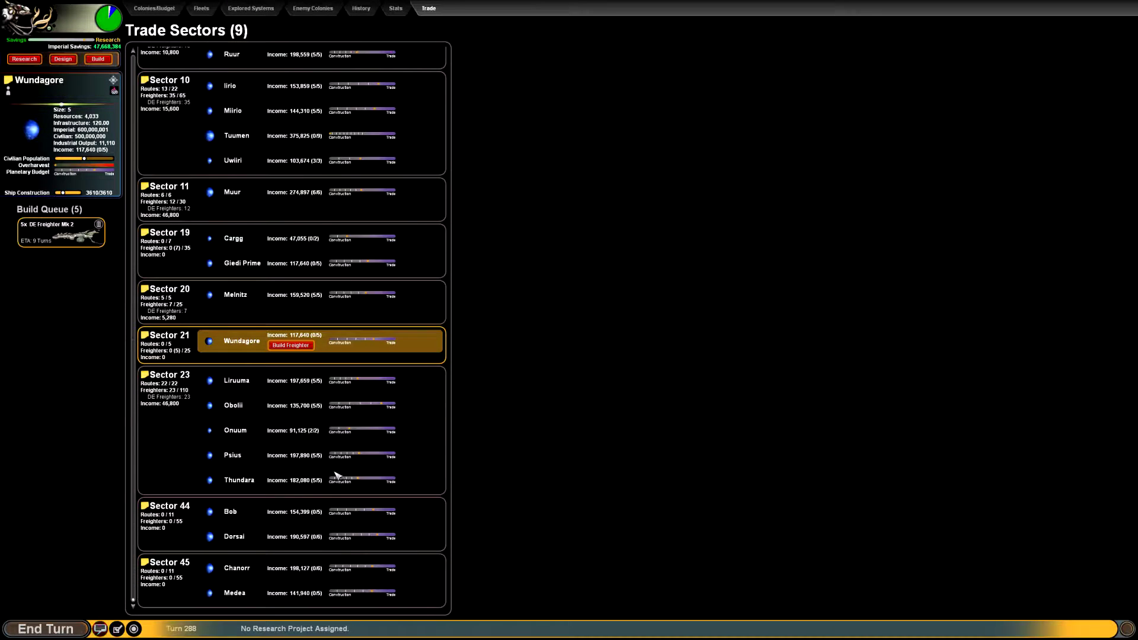
{"action": "left_click", "coordinate": [312, 522]}
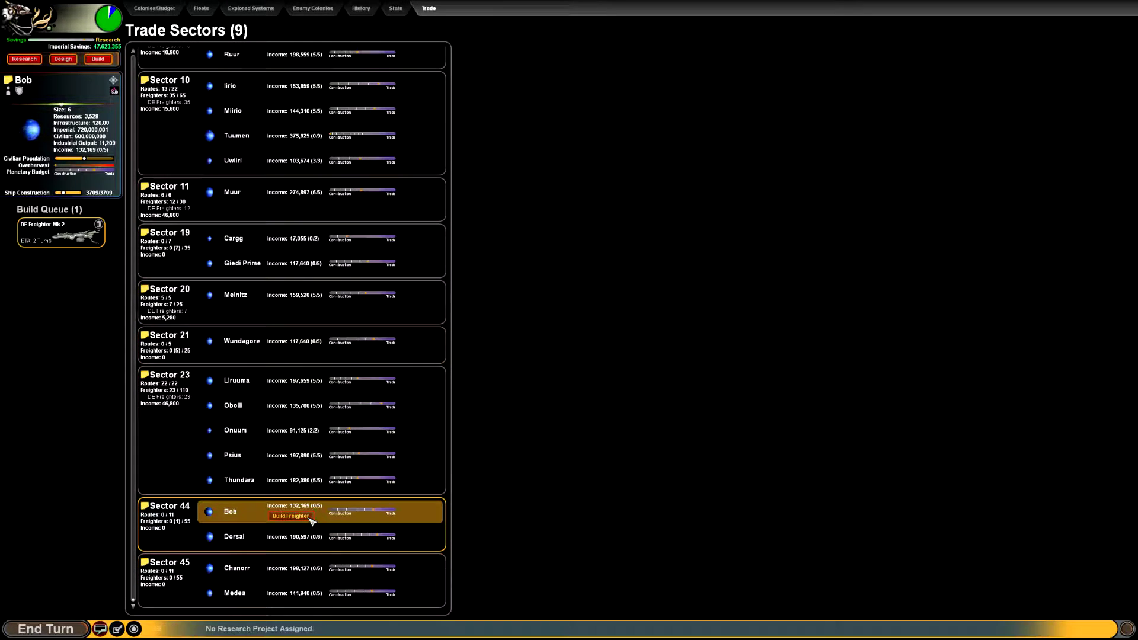
{"action": "left_click", "coordinate": [309, 518]}
{"action": "left_click", "coordinate": [307, 518]}
Queue freighters at Dorsai and Chanorr, and five DE Freighter Mk 2 at Medea.
{"action": "left_click", "coordinate": [304, 545]}
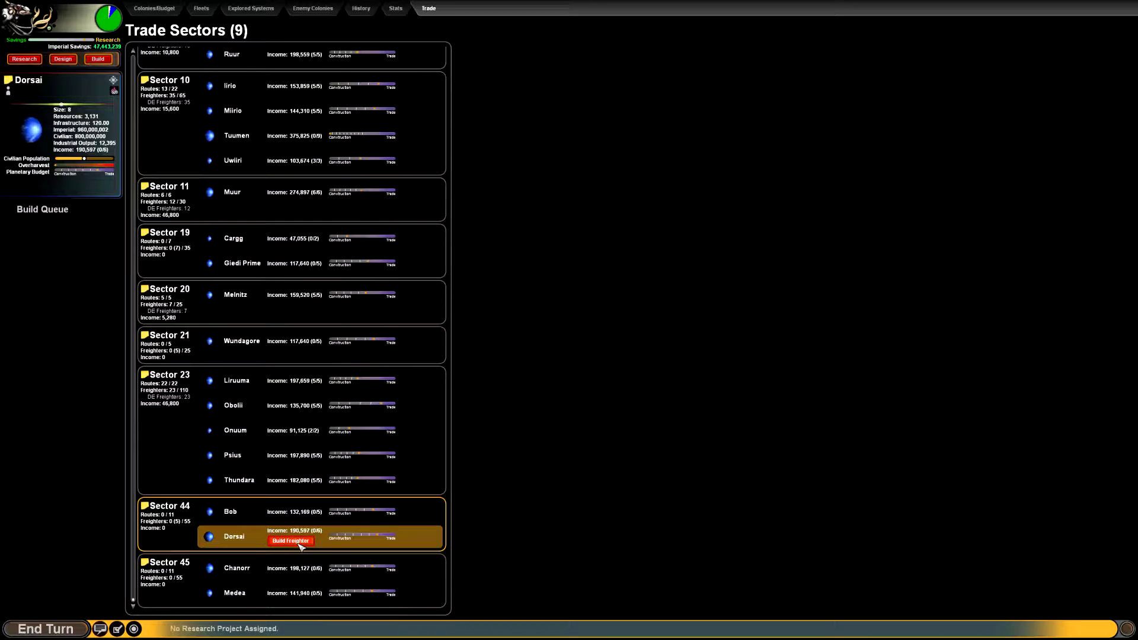
{"action": "left_click", "coordinate": [302, 544]}
{"action": "left_click", "coordinate": [301, 544]}
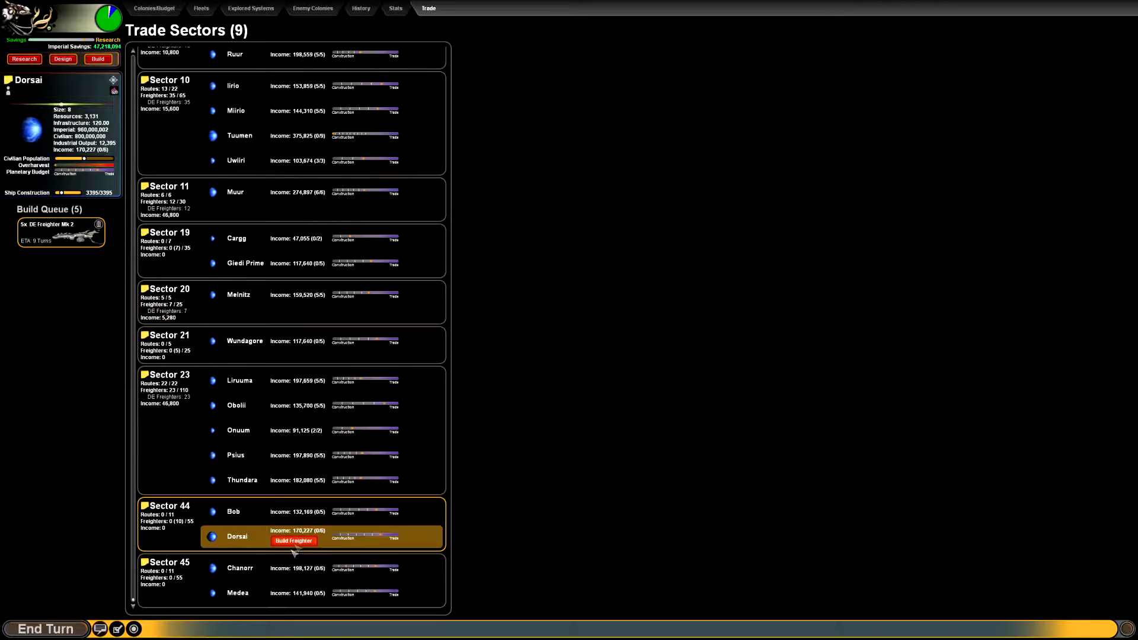
{"action": "left_click", "coordinate": [290, 574]}
{"action": "left_click", "coordinate": [301, 575]}
{"action": "left_click", "coordinate": [303, 575]}
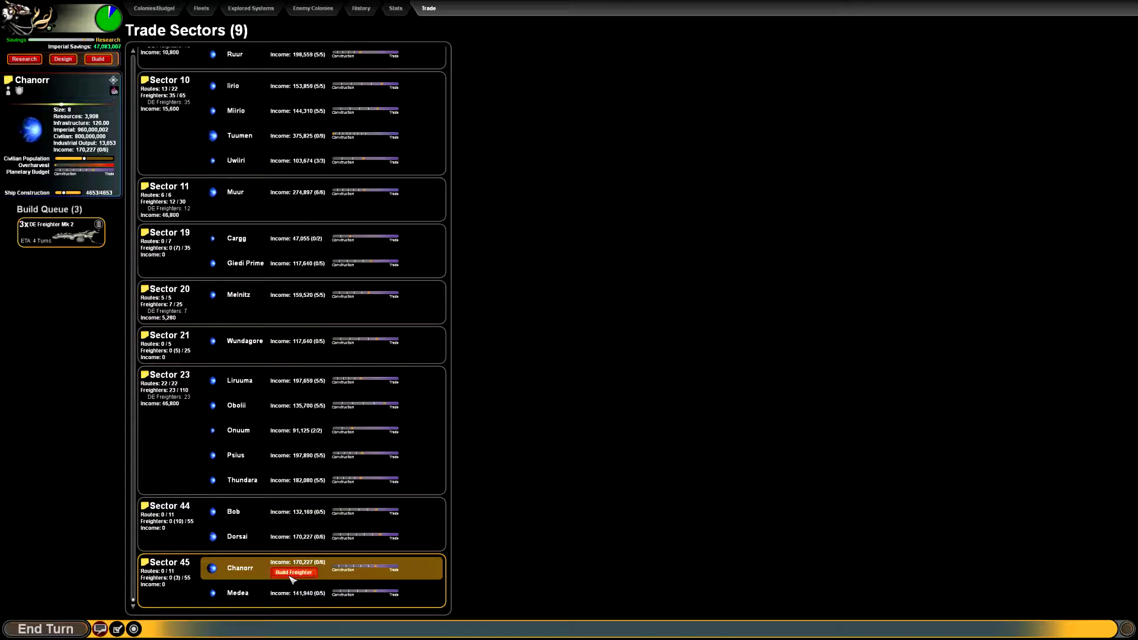
{"action": "left_click", "coordinate": [287, 593]}
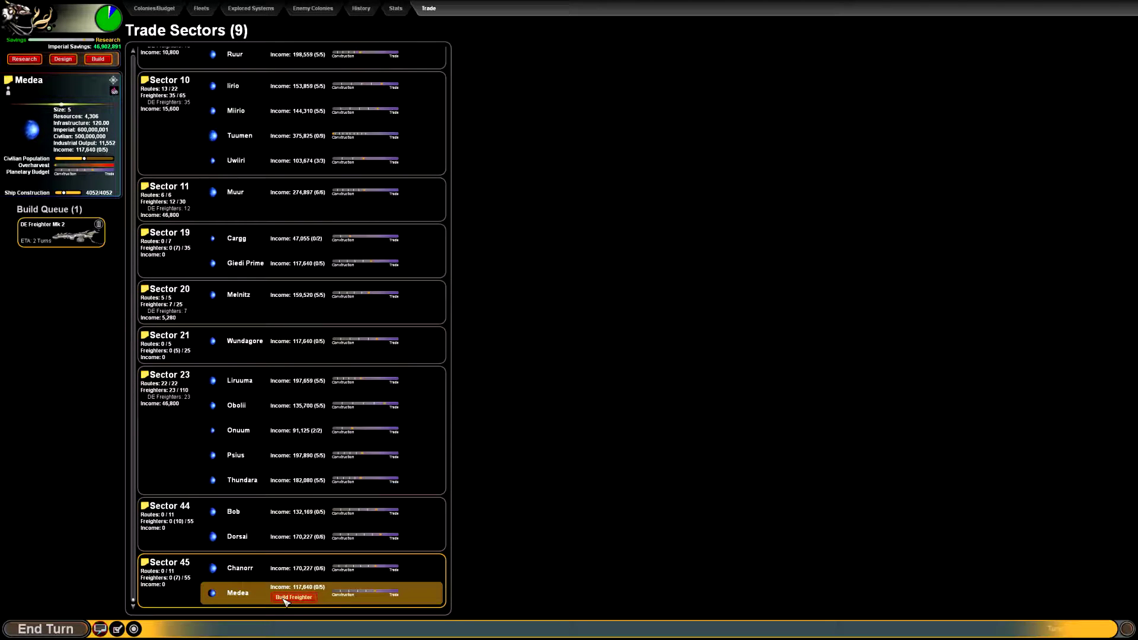
{"action": "left_click", "coordinate": [285, 599]}
{"action": "left_click", "coordinate": [285, 600]}
{"action": "left_click", "coordinate": [284, 598]}
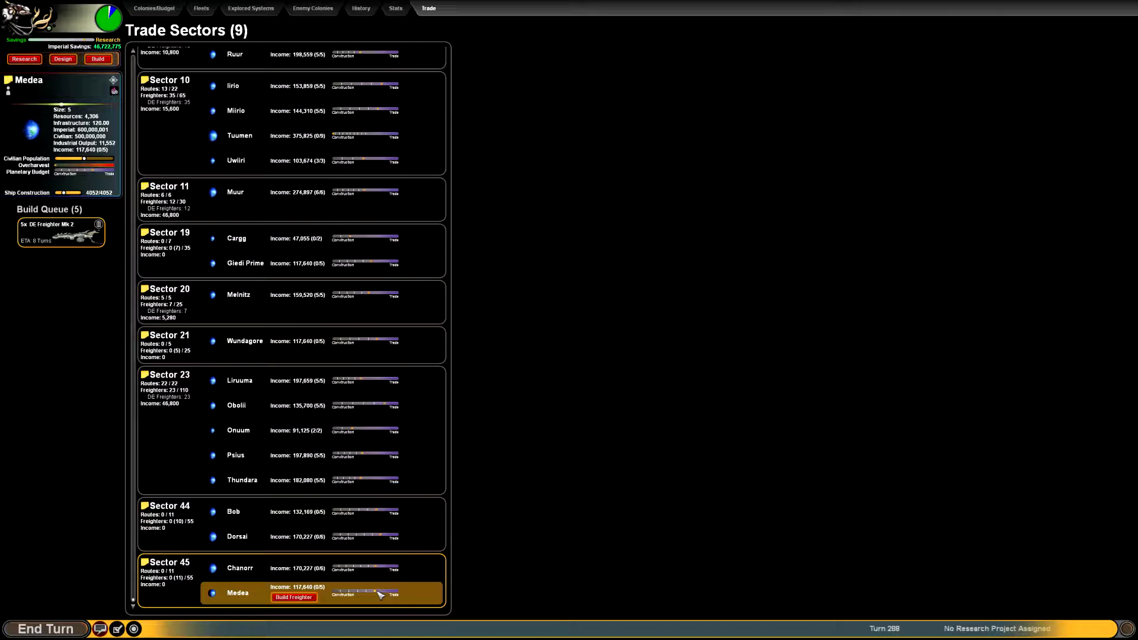
Shift Medea, Dorsai, Bob, Wundagore, Giedi Prime and Cargg output toward ship construction.
{"action": "left_click_drag", "start_coordinate": [380, 594], "coordinate": [335, 594]}
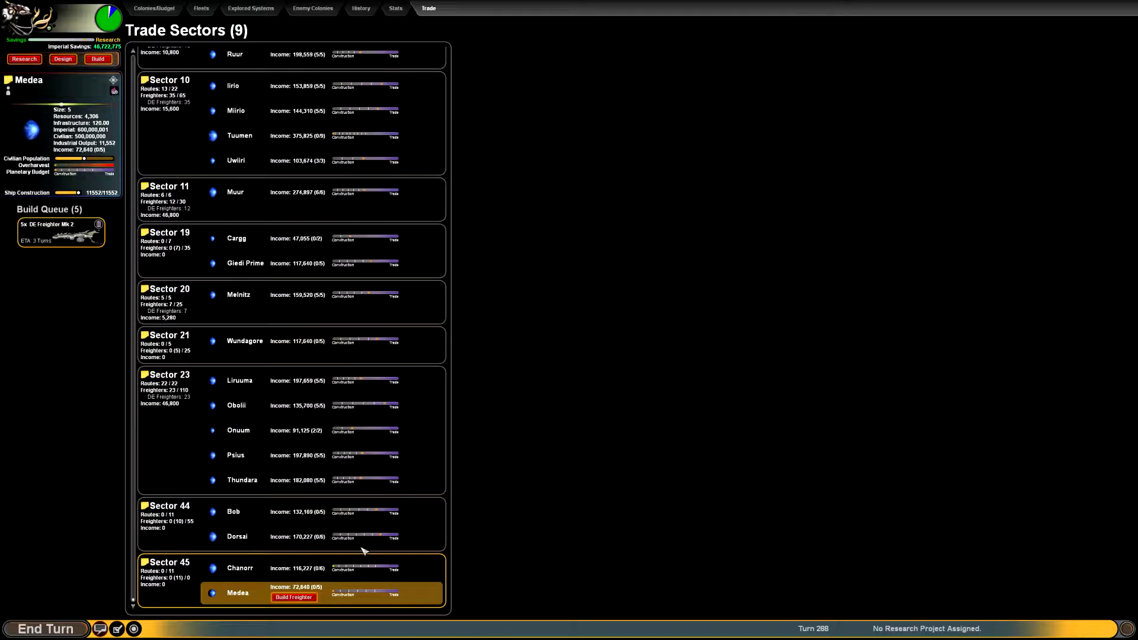
{"action": "left_click", "coordinate": [381, 537]}
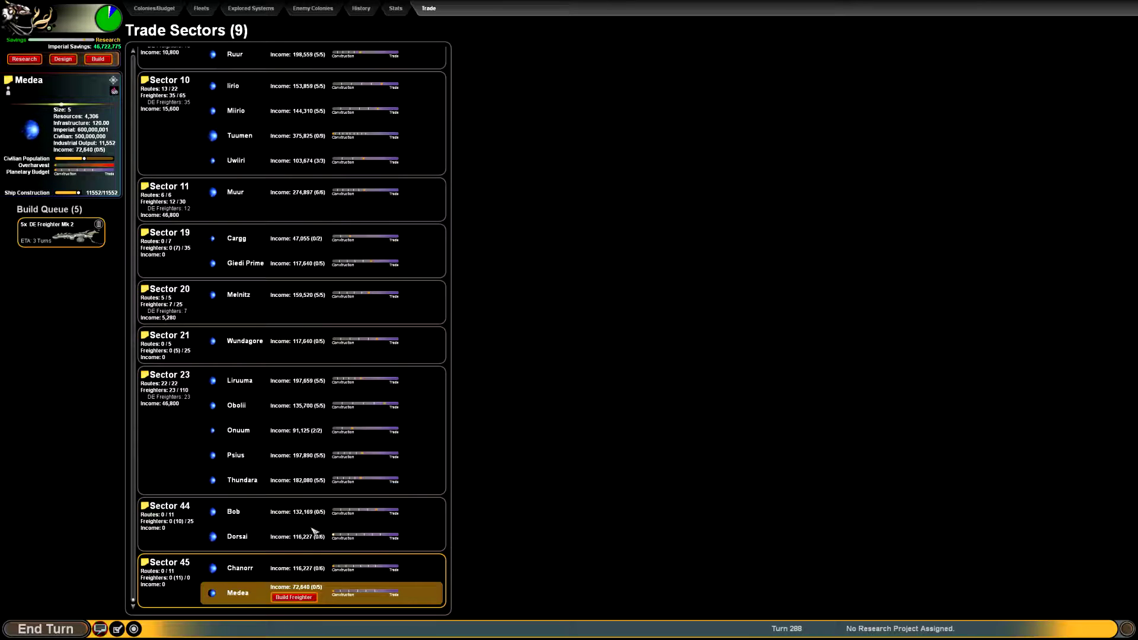
{"action": "left_click", "coordinate": [380, 513]}
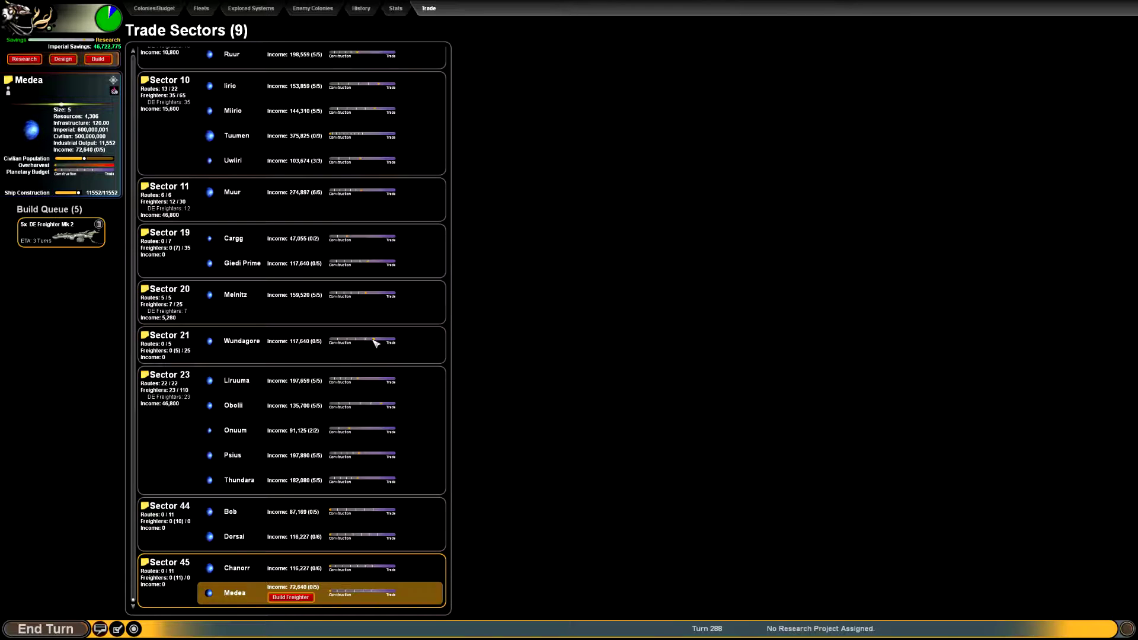
{"action": "left_click_drag", "start_coordinate": [374, 342], "coordinate": [330, 343]}
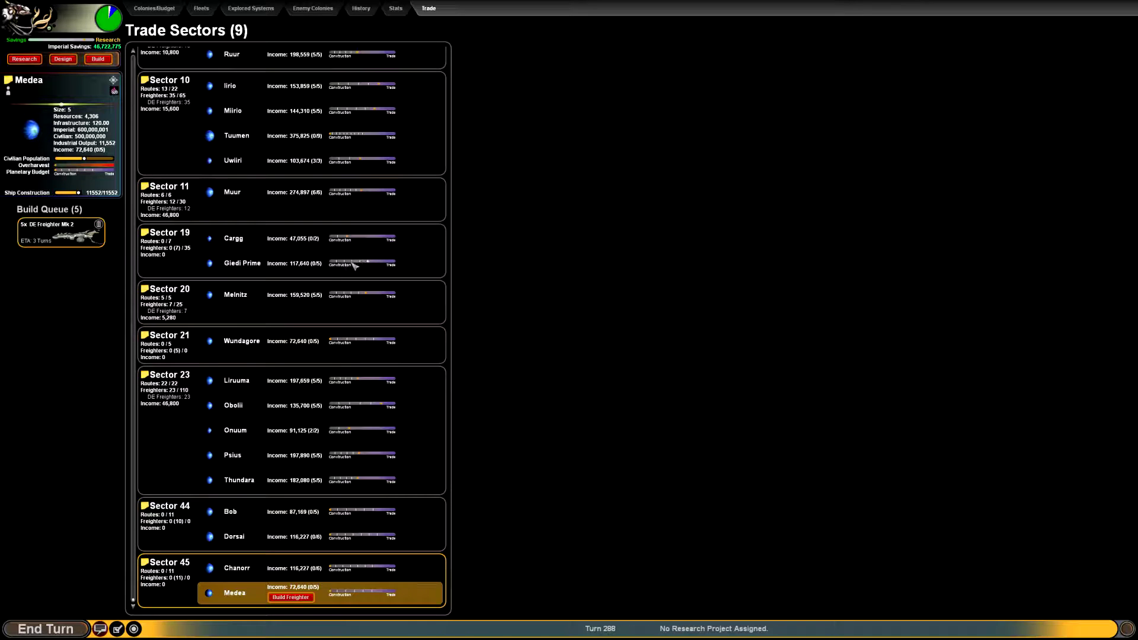
{"action": "mouse_move", "coordinate": [354, 265]}
{"action": "left_mouse_down"}
{"action": "mouse_move", "coordinate": [330, 264]}
{"action": "mouse_move", "coordinate": [328, 240]}
{"action": "left_mouse_up"}
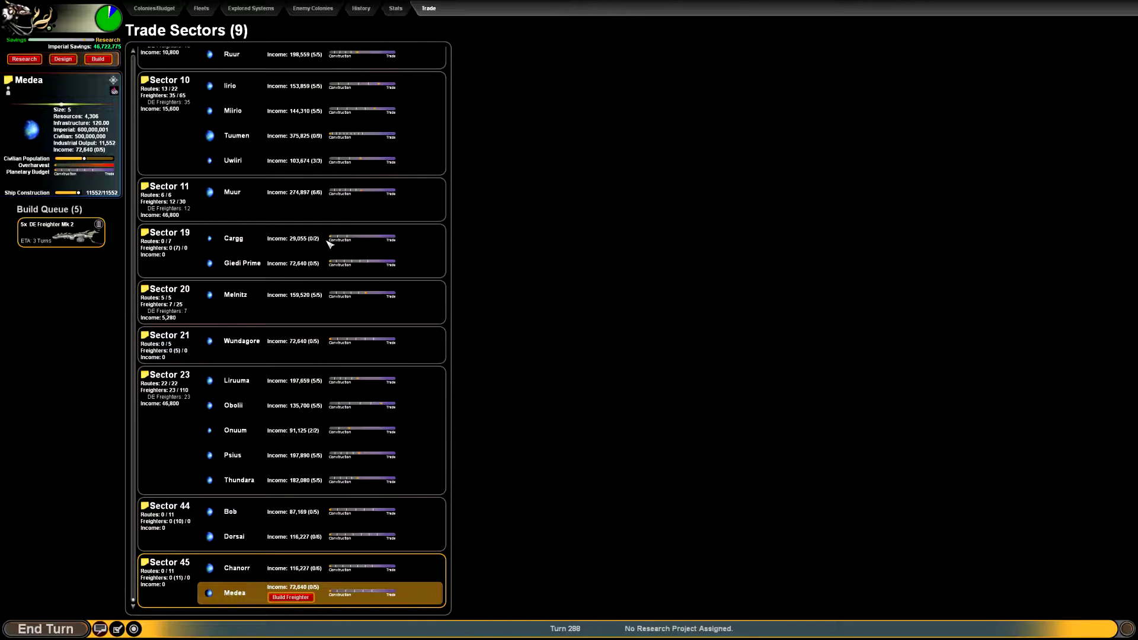
{"action": "scroll", "coordinate": [347, 151], "scroll_direction": "up", "scroll_amount": 1}
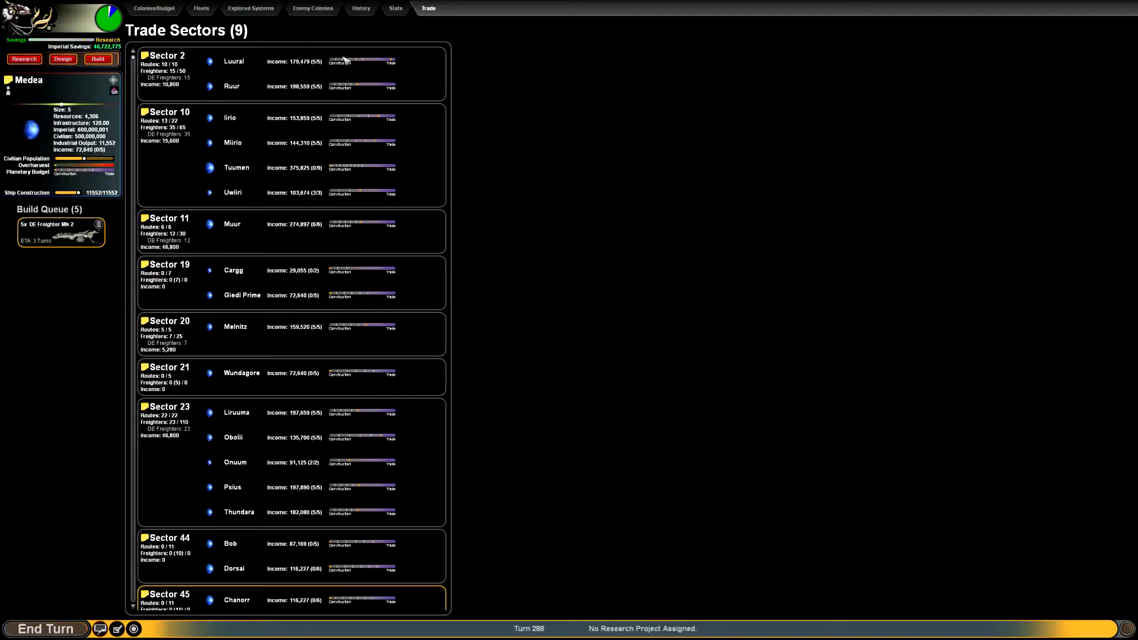
Restore Luural's full trade output and return to the galaxy map.
{"action": "left_click_drag", "start_coordinate": [343, 60], "coordinate": [363, 61]}
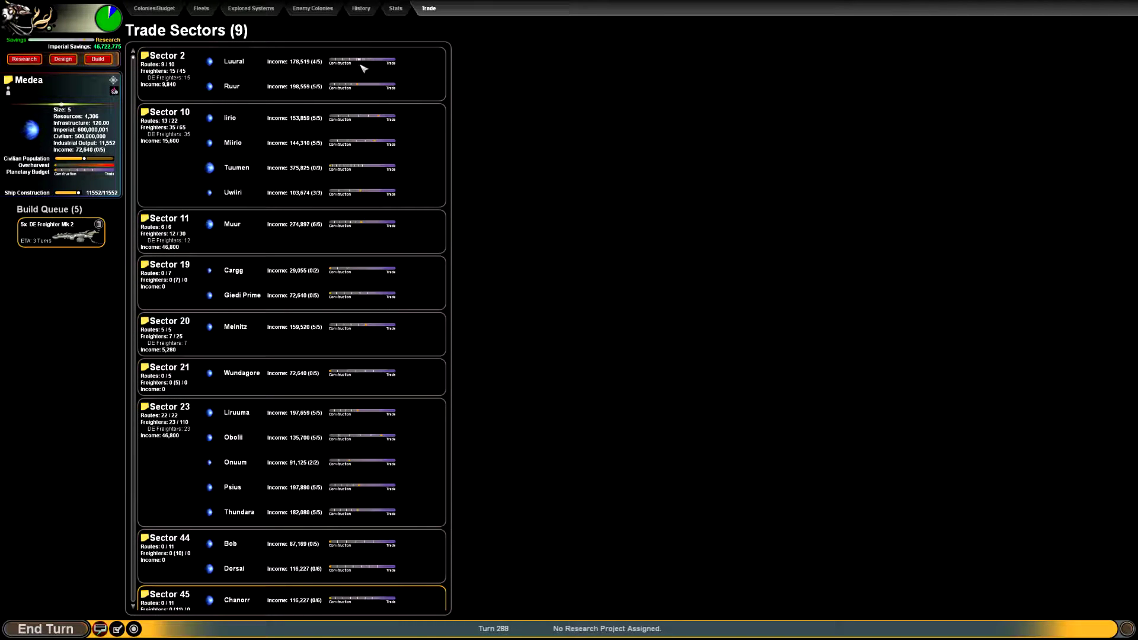
{"action": "left_click", "coordinate": [362, 64]}
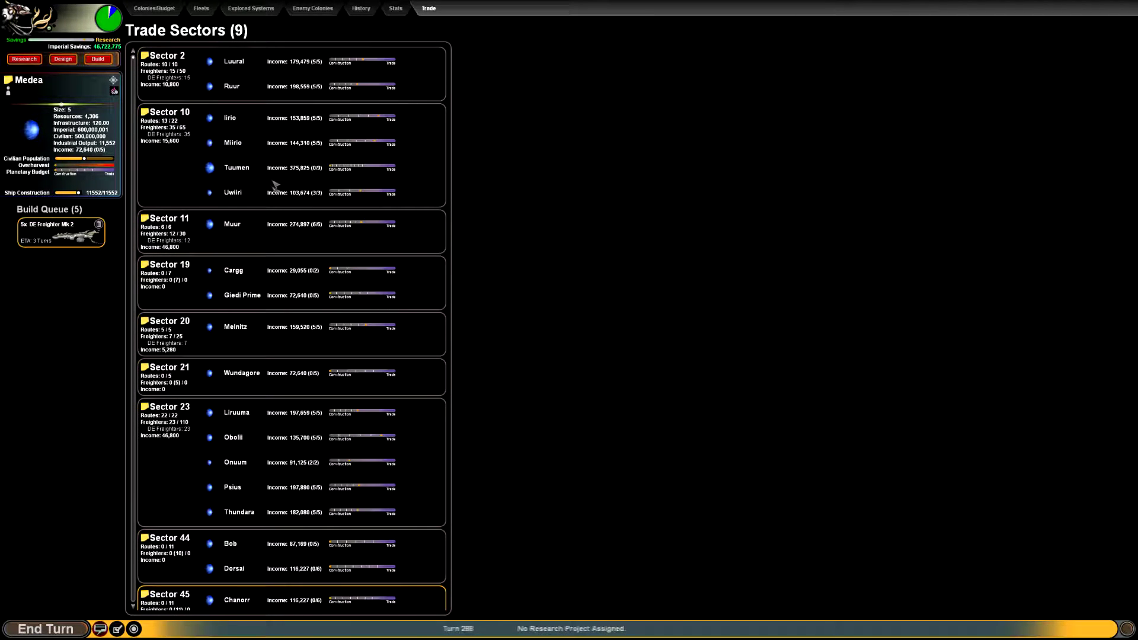
{"action": "scroll", "coordinate": [507, 311], "scroll_direction": "down", "scroll_amount": 1}
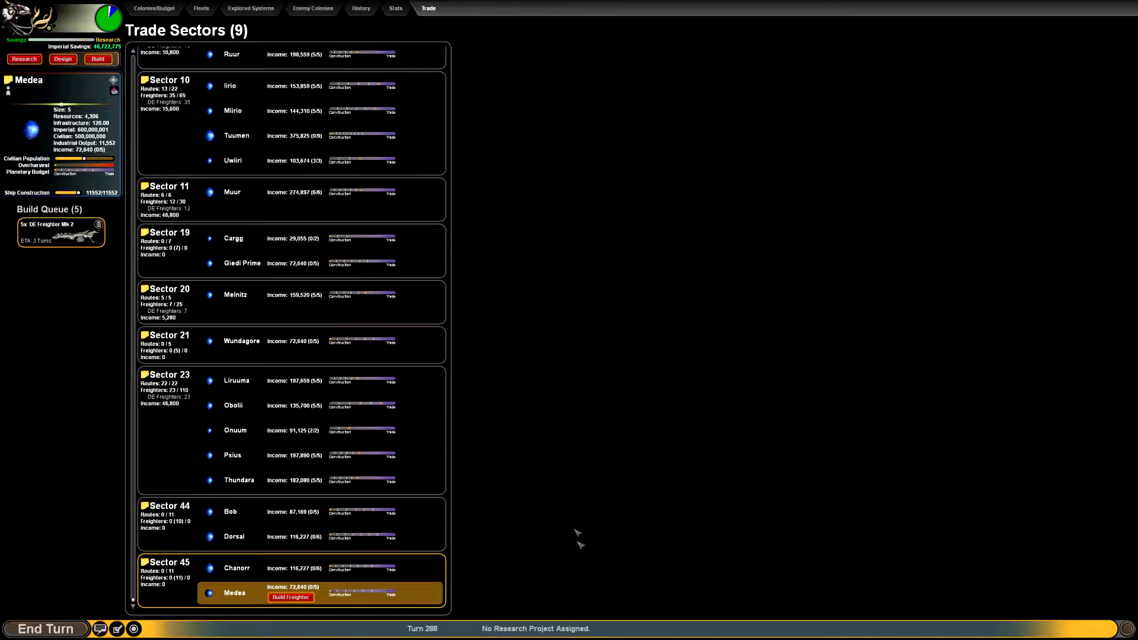
{"action": "left_click", "coordinate": [71, 633]}
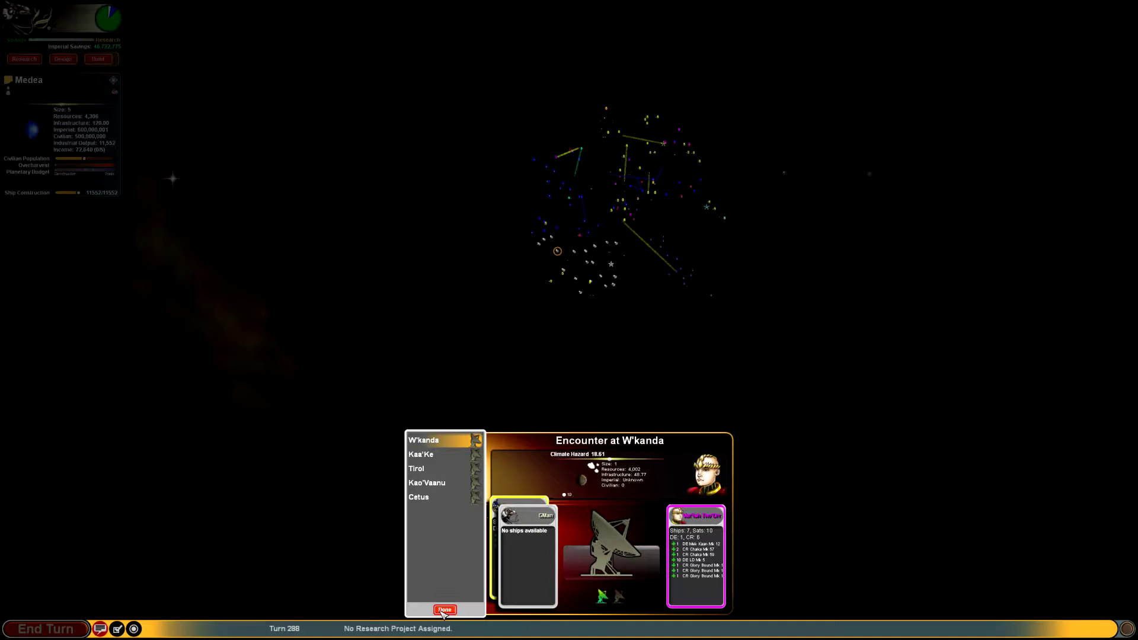
Dismiss the pending encounter reports, including Talos, through turn 289 to reach turn 290.
{"action": "left_click", "coordinate": [445, 609]}
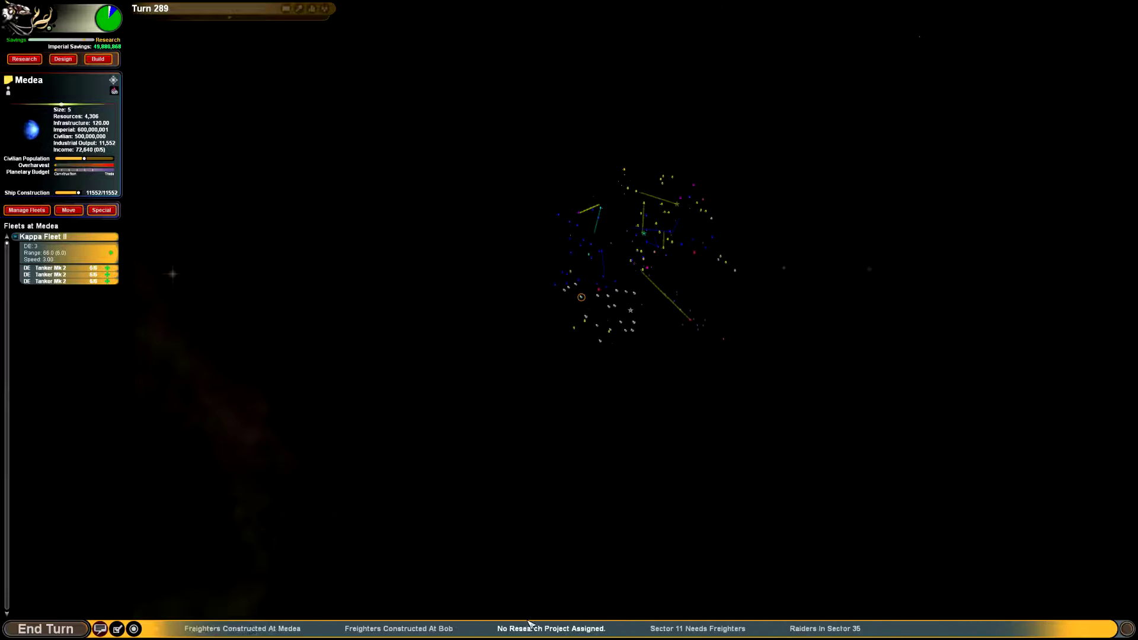
{"action": "key", "text": "Return"}
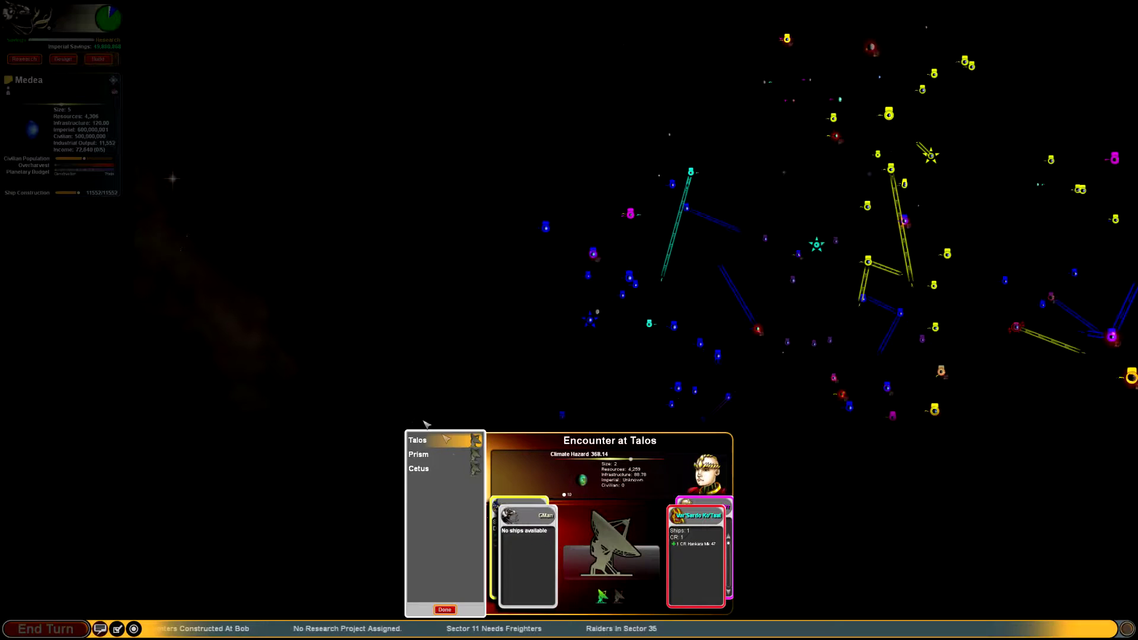
{"action": "left_click", "coordinate": [444, 599]}
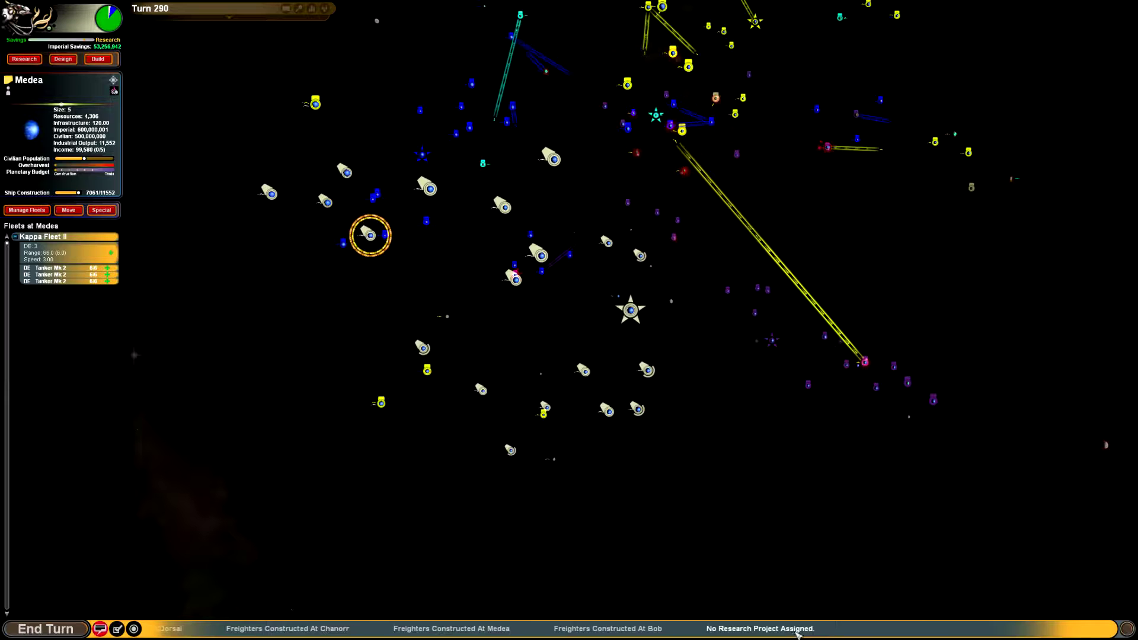
Check the colony budget and the Bob, Dorsai, Wundagore, Giedi Prime and Cargg freighter queues.
{"action": "left_click", "coordinate": [100, 33]}
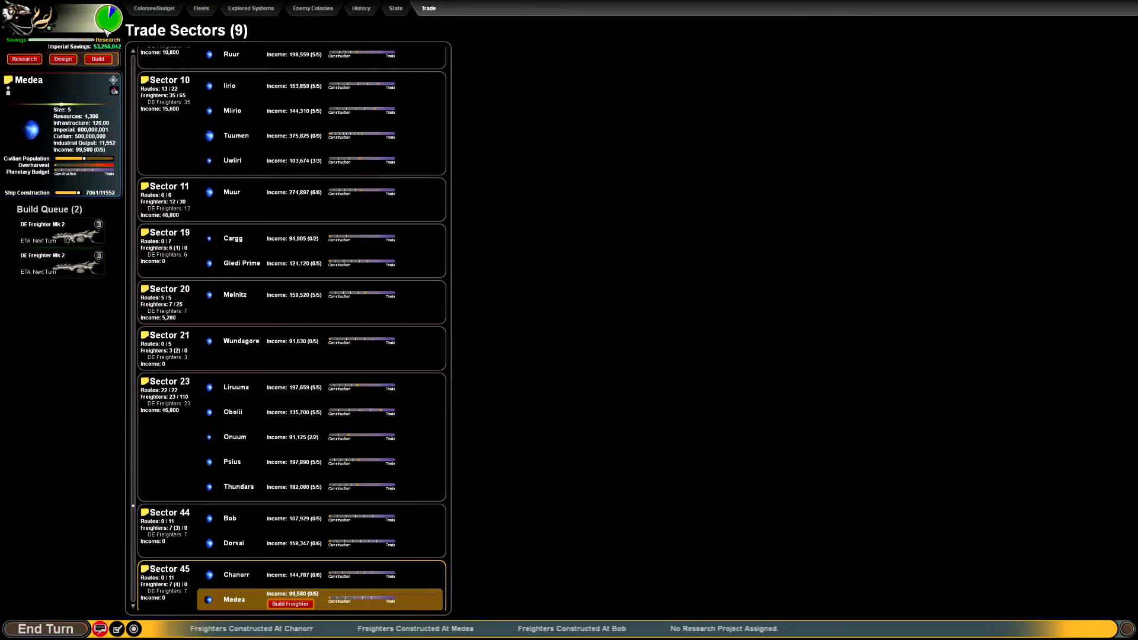
{"action": "left_click", "coordinate": [161, 11]}
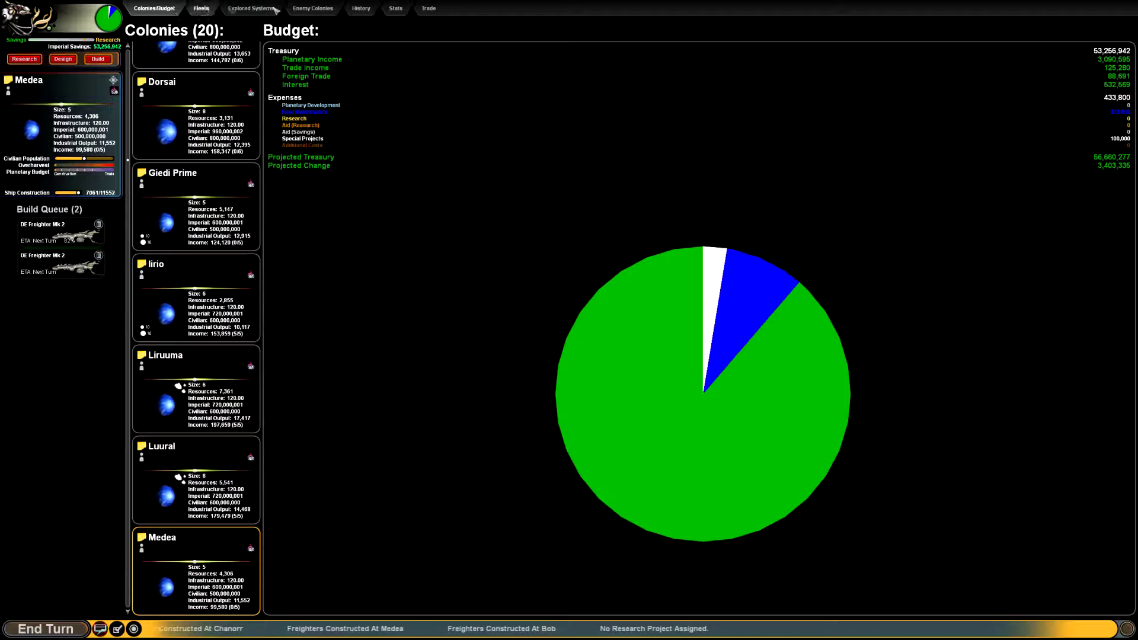
{"action": "left_click", "coordinate": [440, 8]}
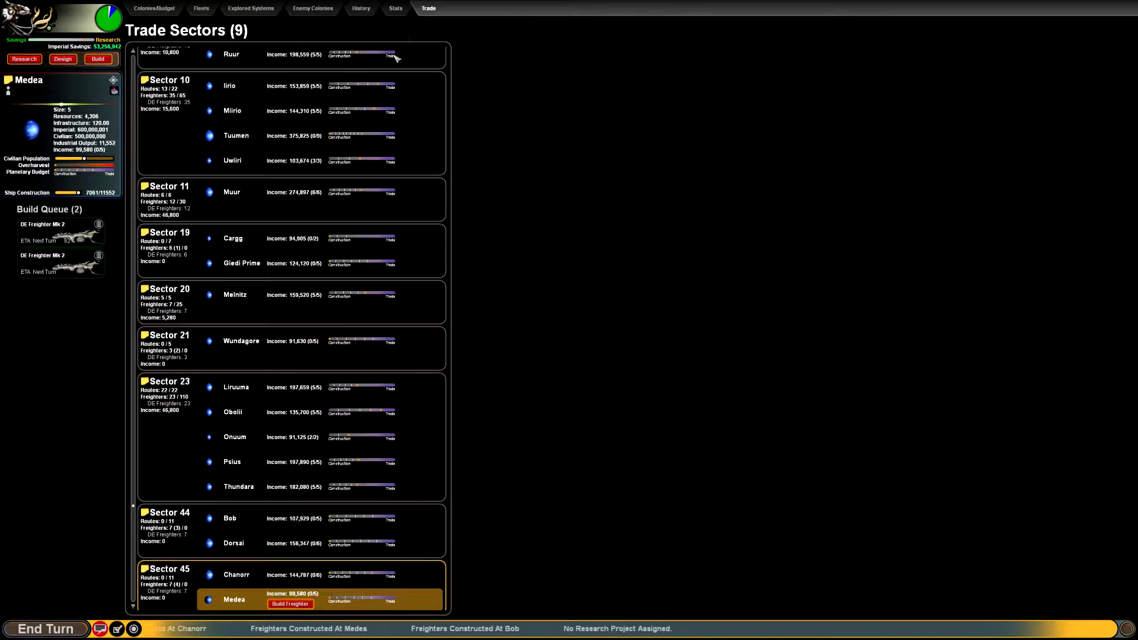
{"action": "left_click", "coordinate": [291, 524]}
{"action": "left_click", "coordinate": [288, 544]}
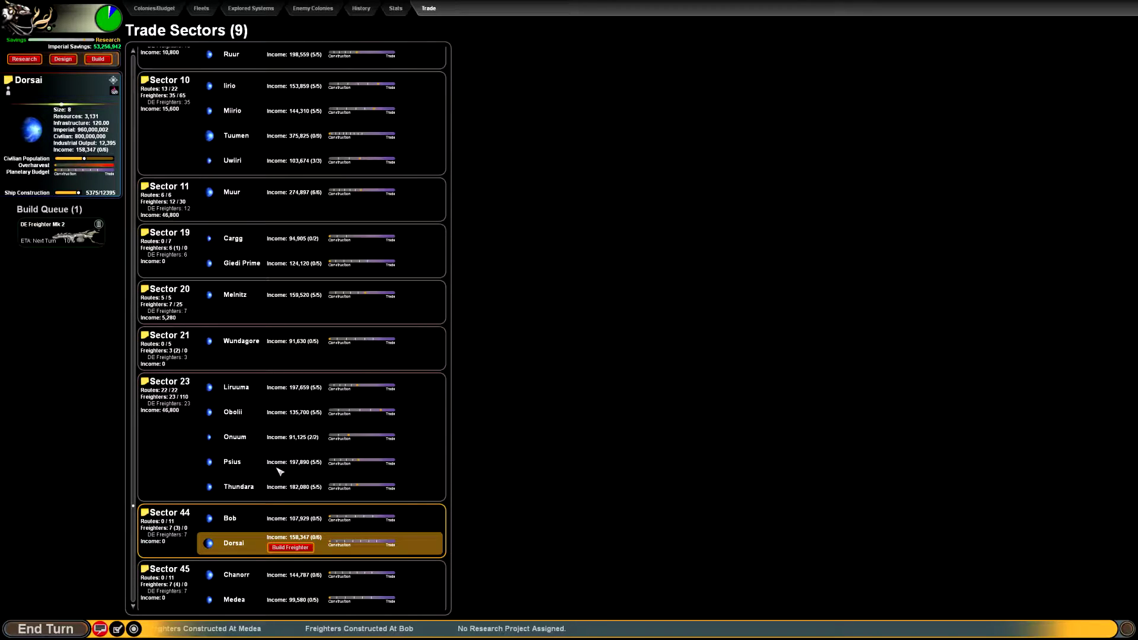
{"action": "left_click", "coordinate": [282, 347]}
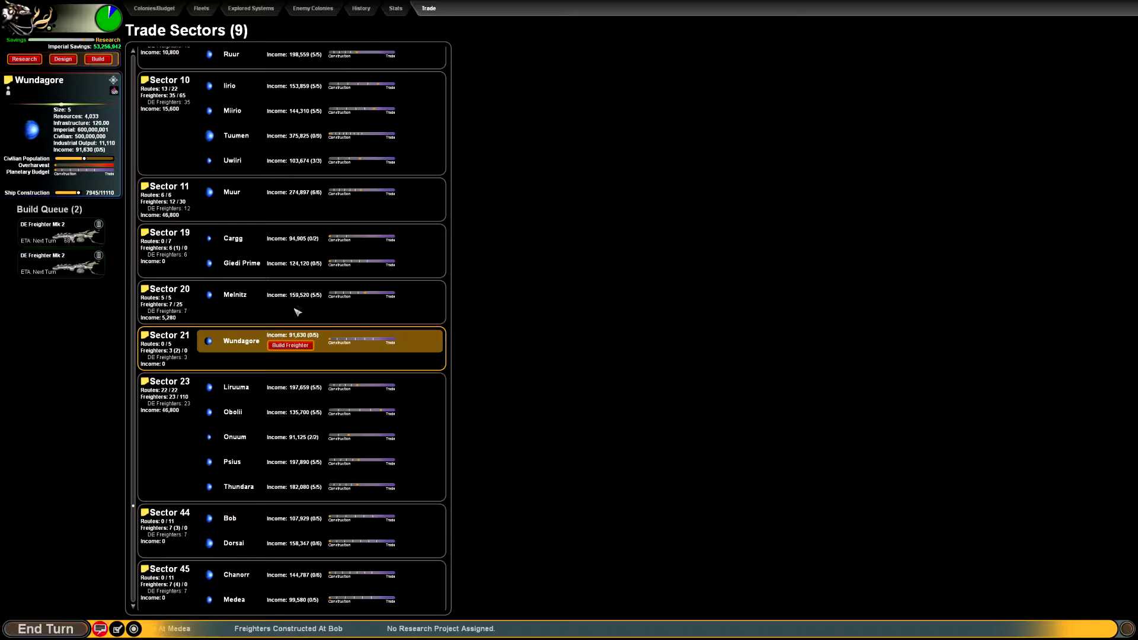
{"action": "left_click", "coordinate": [302, 268]}
{"action": "left_click", "coordinate": [299, 238]}
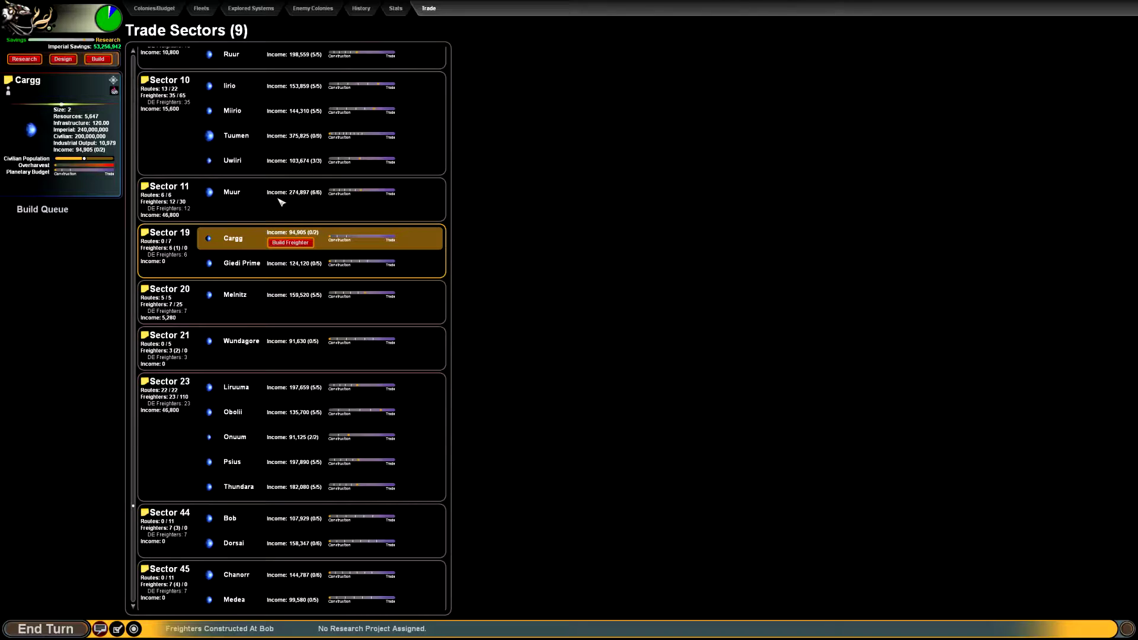
{"action": "key", "text": "Escape"}
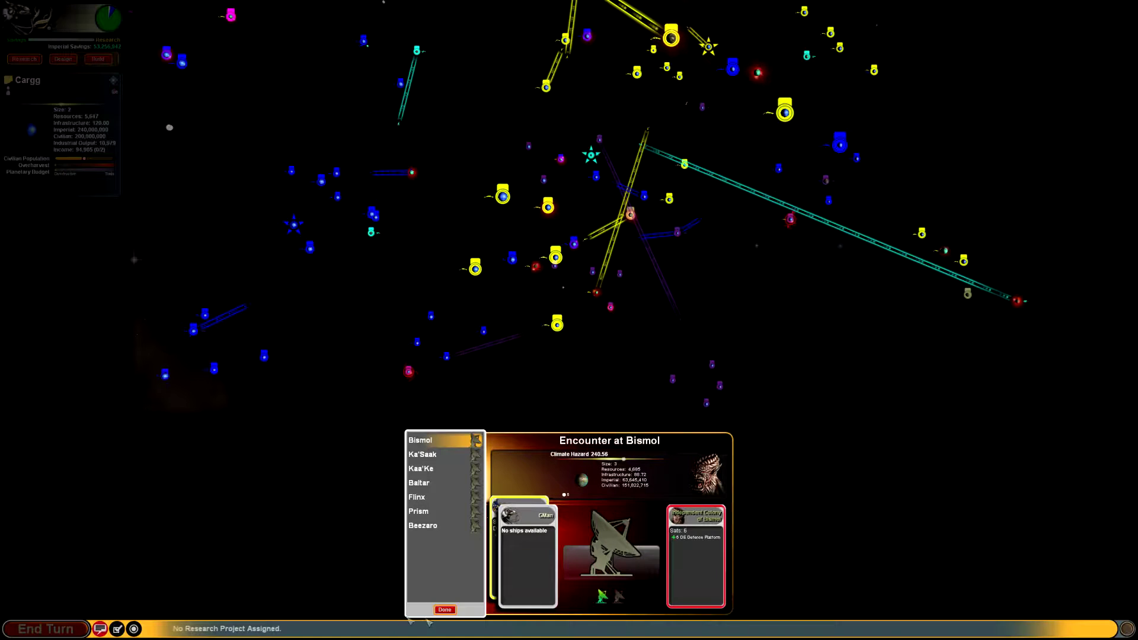
Dismiss the Bismol report and shift Chanorr's budget toward trade in Sector 45.
{"action": "left_click", "coordinate": [445, 609]}
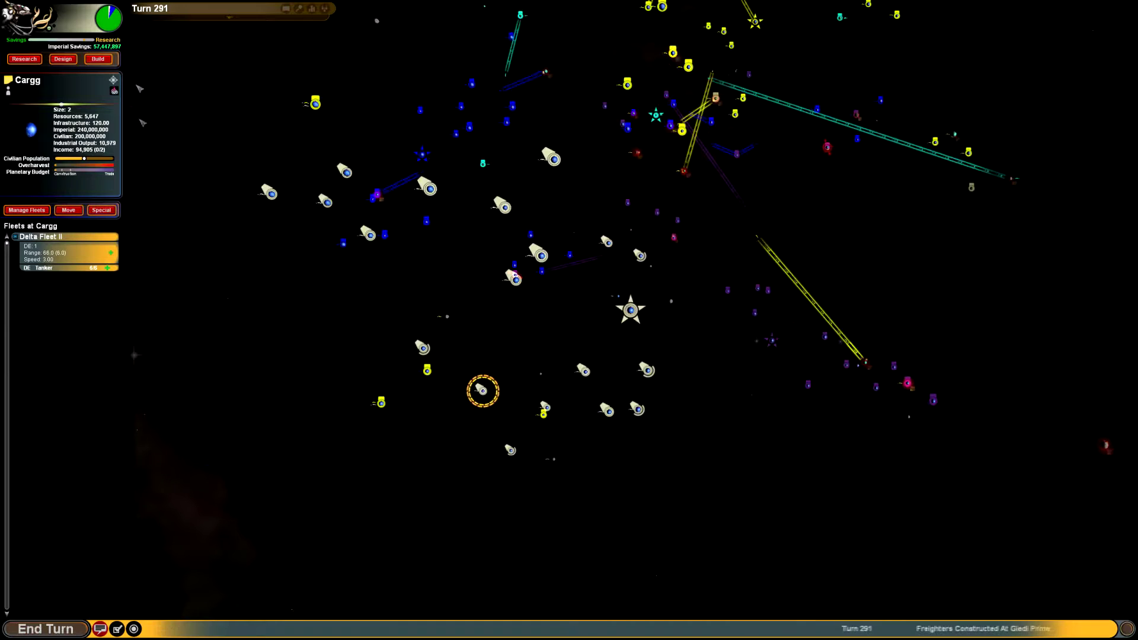
{"action": "left_click", "coordinate": [428, 8]}
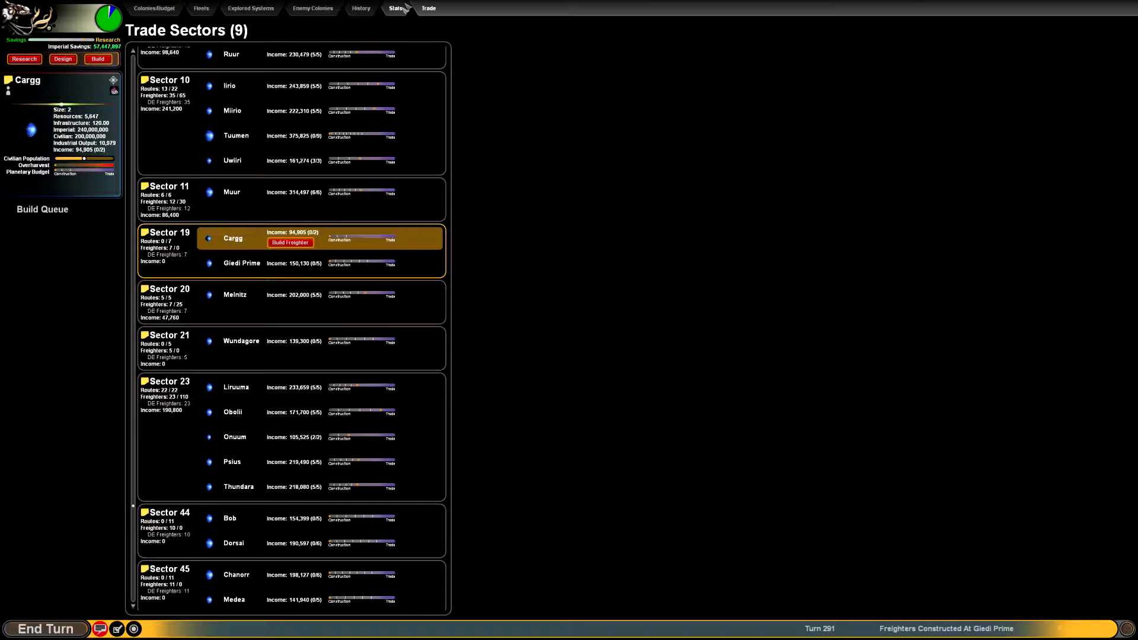
{"action": "scroll", "coordinate": [440, 311], "scroll_direction": "down", "scroll_amount": 1}
{"action": "left_click", "coordinate": [320, 574]}
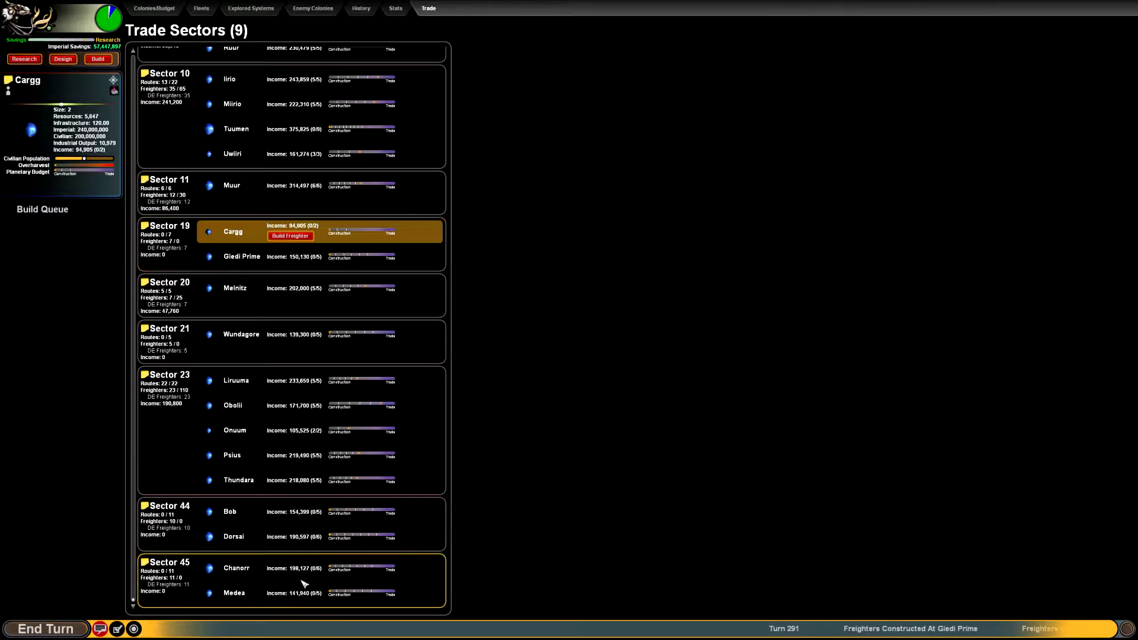
{"action": "left_click", "coordinate": [314, 594]}
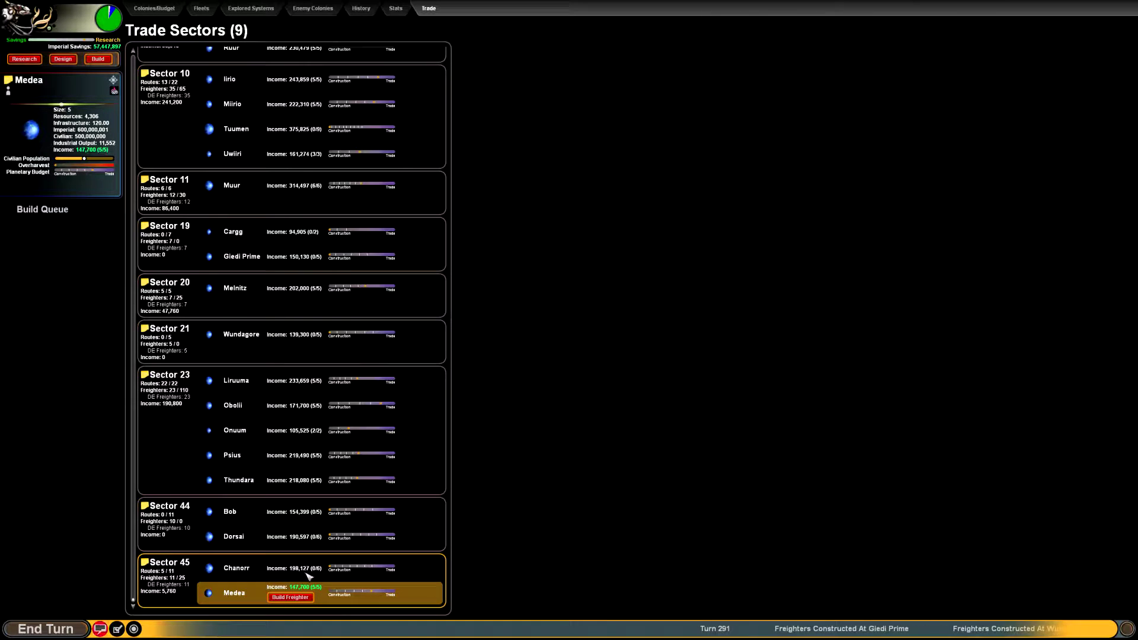
{"action": "left_click", "coordinate": [336, 572]}
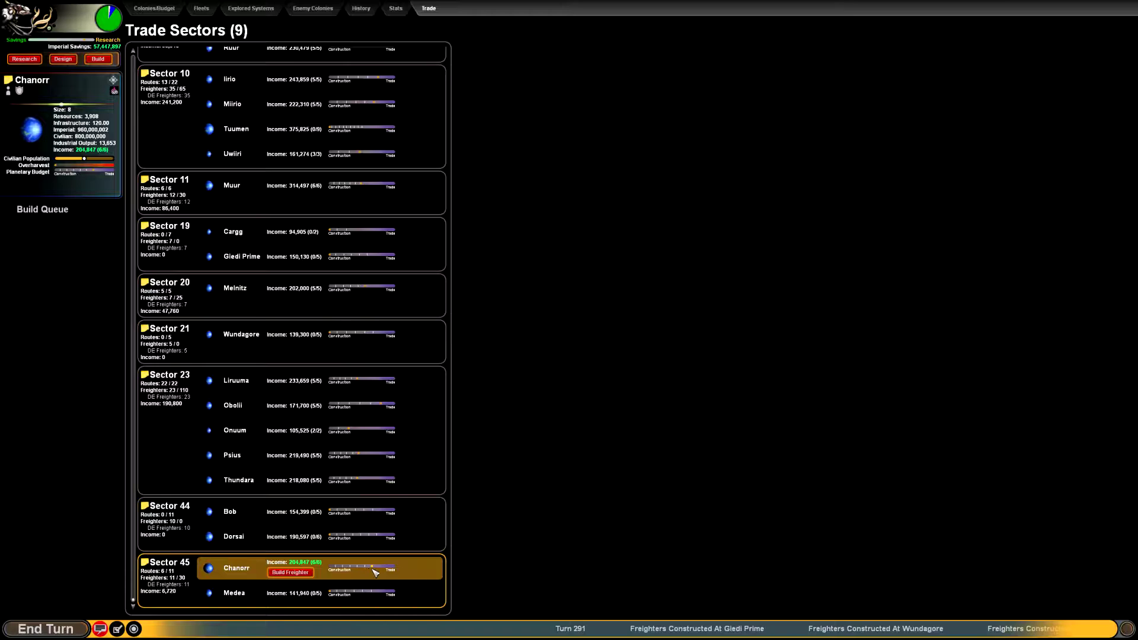
{"action": "left_click_drag", "start_coordinate": [375, 573], "coordinate": [362, 579]}
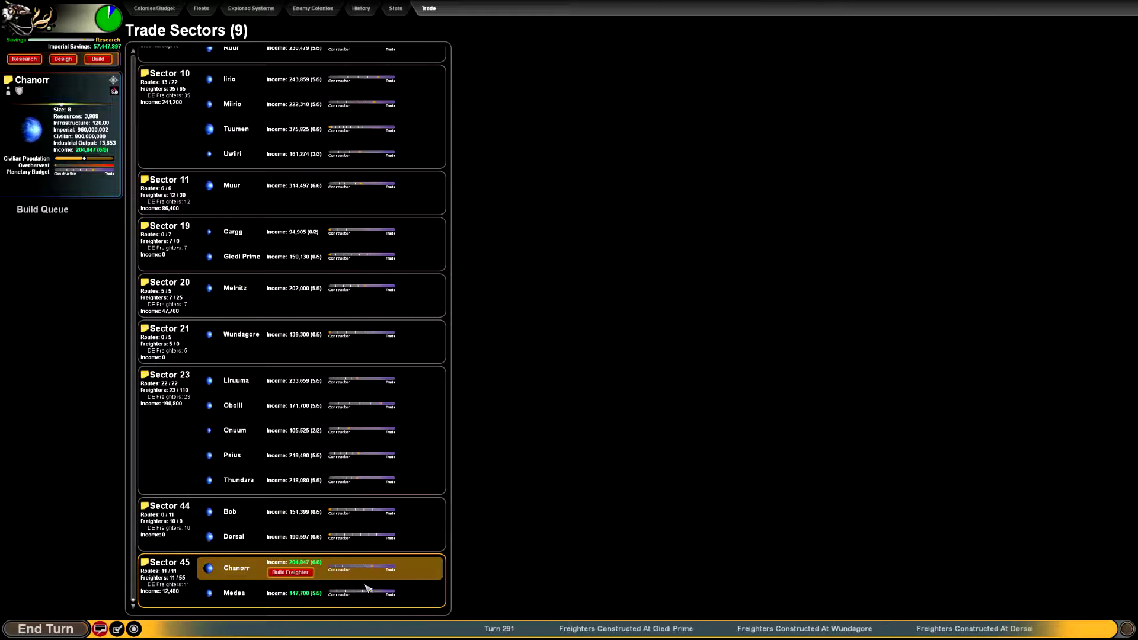
Shift Bob's budget toward trade, then inspect Melnitz, Giedi Prime and Muur.
{"action": "left_click", "coordinate": [176, 478]}
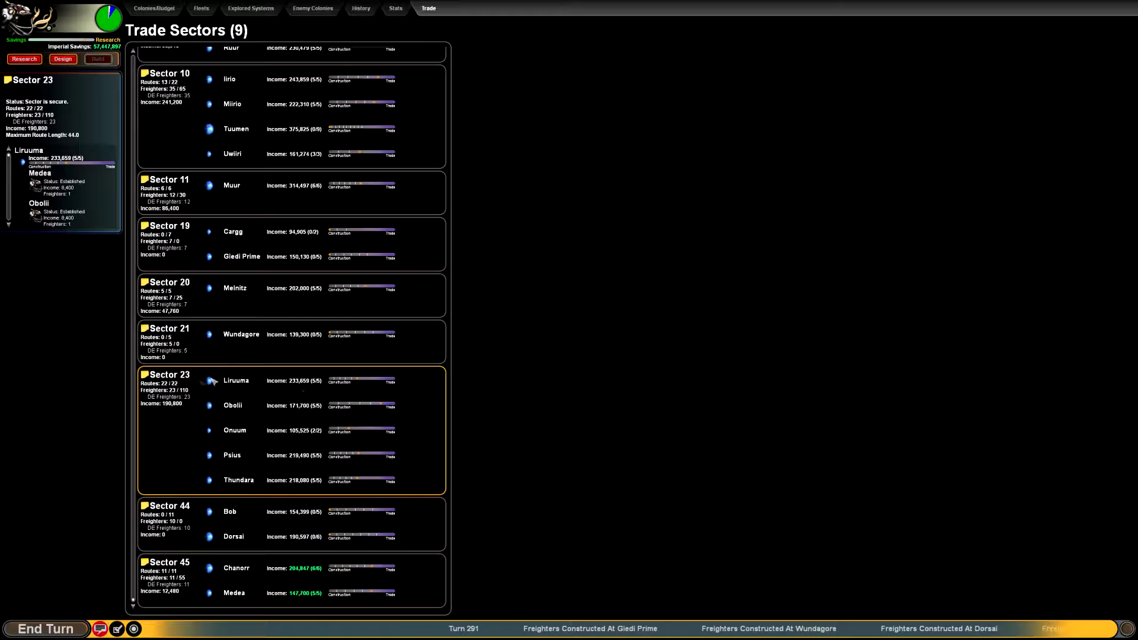
{"action": "left_click", "coordinate": [236, 521]}
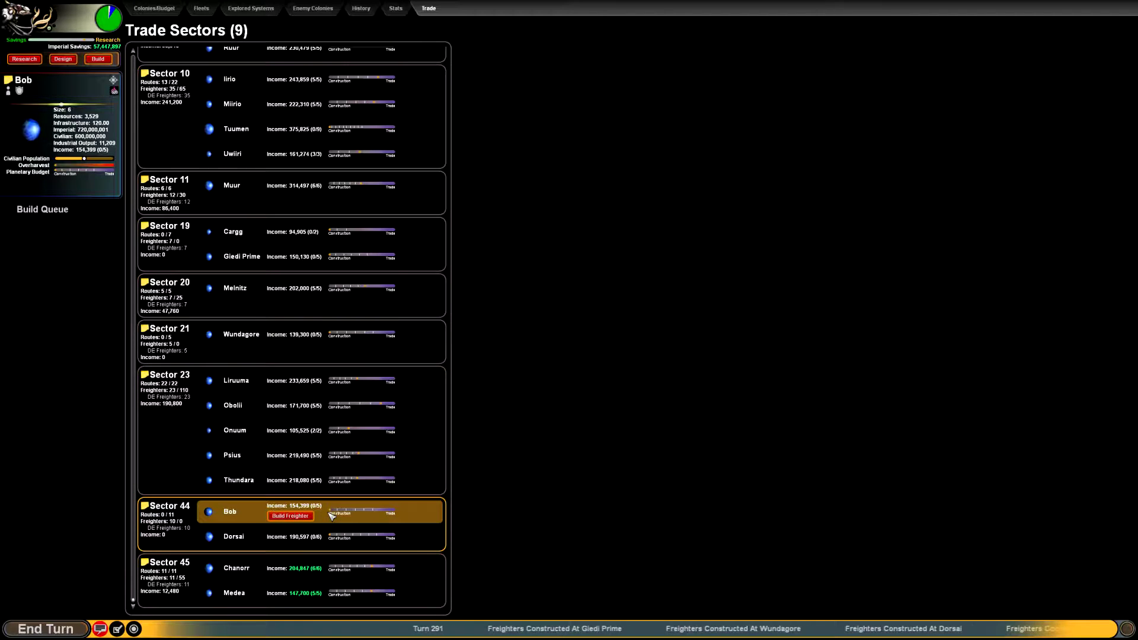
{"action": "left_click_drag", "start_coordinate": [331, 513], "coordinate": [352, 515]}
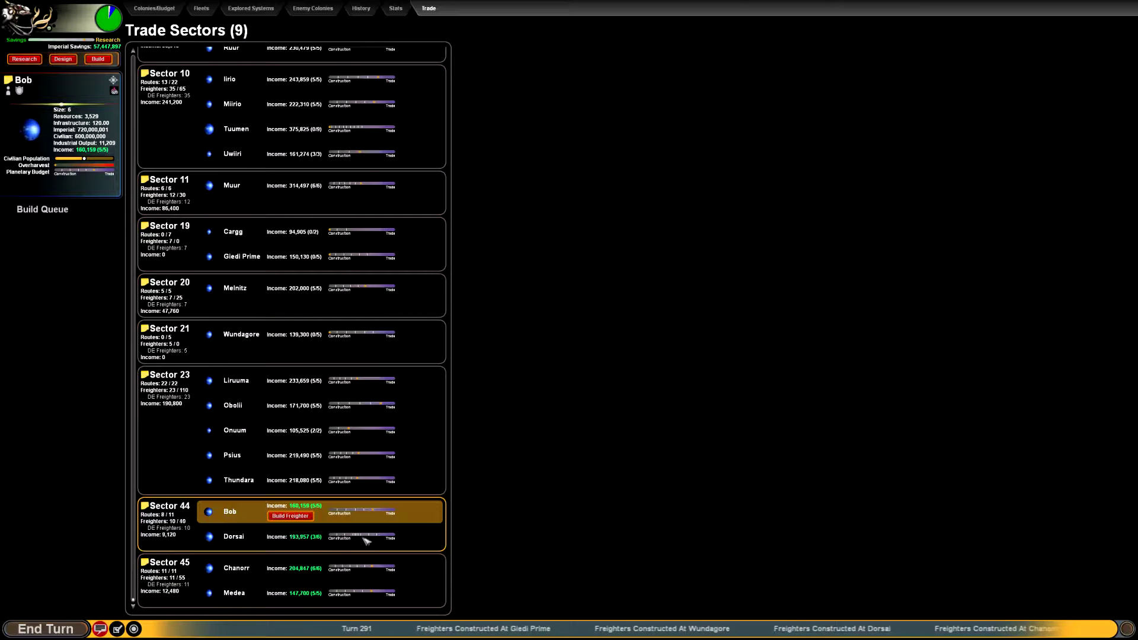
{"action": "scroll", "coordinate": [186, 478], "scroll_direction": "up", "scroll_amount": 1}
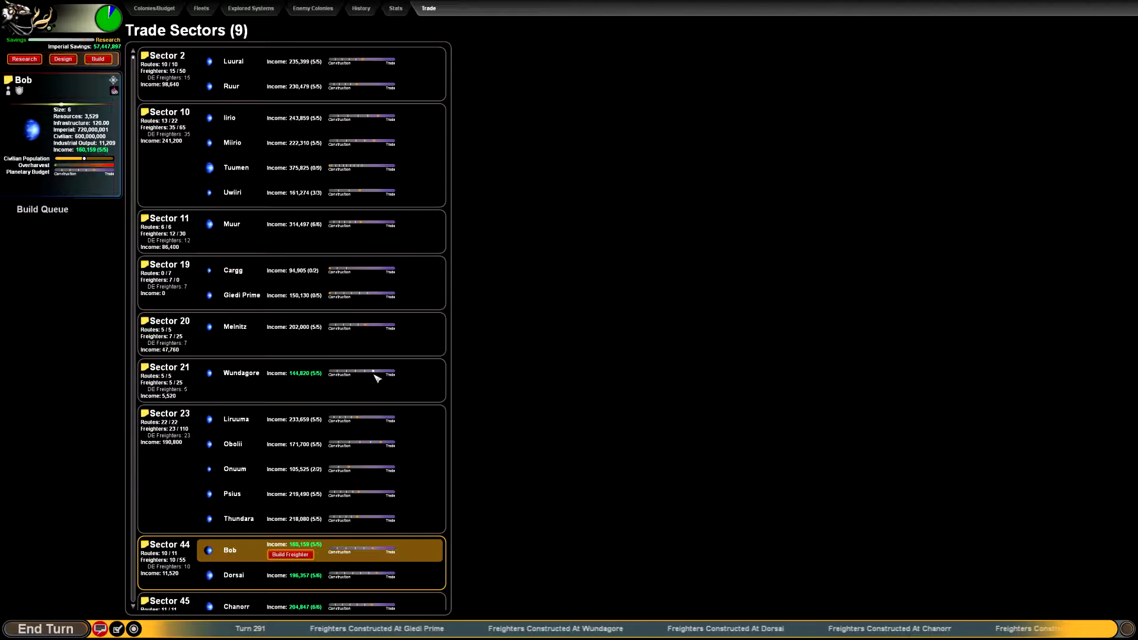
{"action": "left_click", "coordinate": [411, 338]}
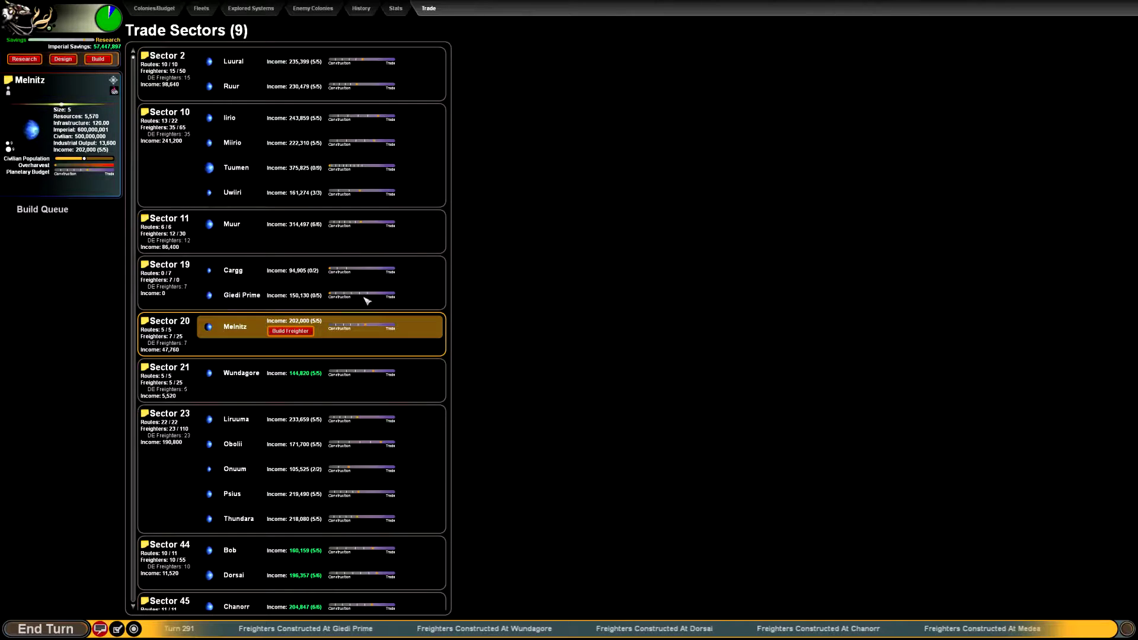
{"action": "left_click", "coordinate": [367, 298]}
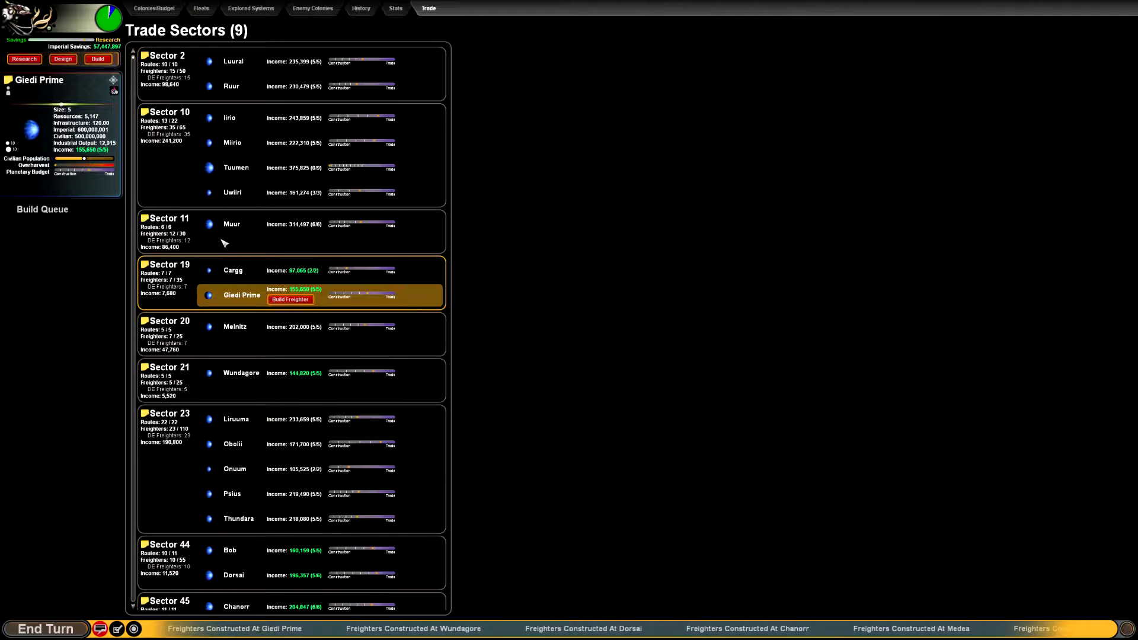
{"action": "left_click", "coordinate": [406, 230]}
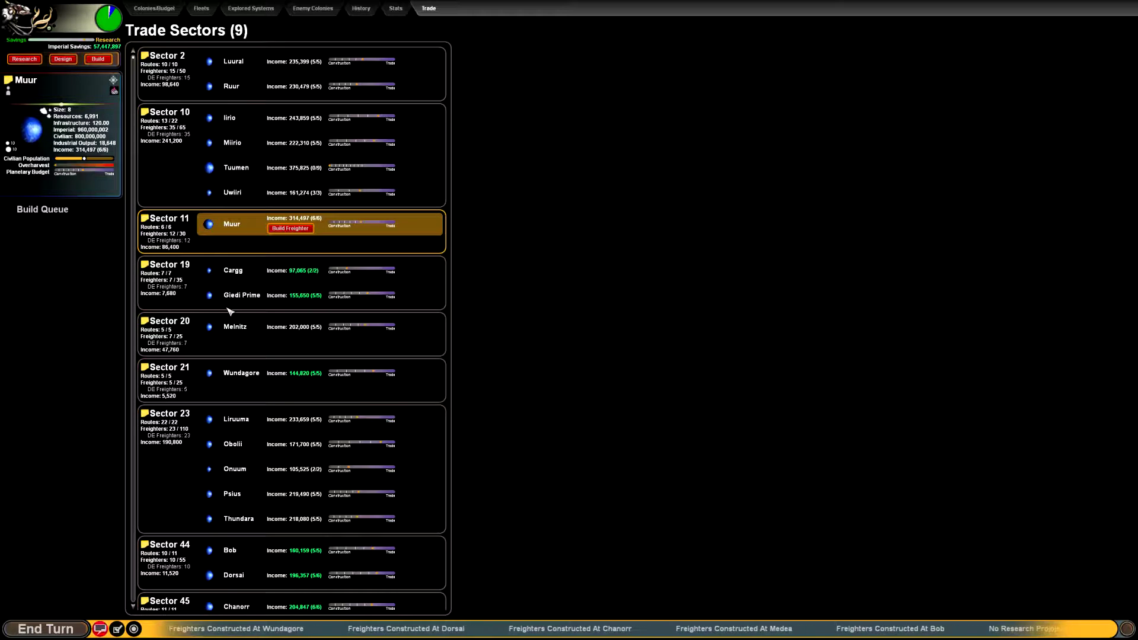
{"action": "scroll", "coordinate": [229, 310], "scroll_direction": "down", "scroll_amount": 1}
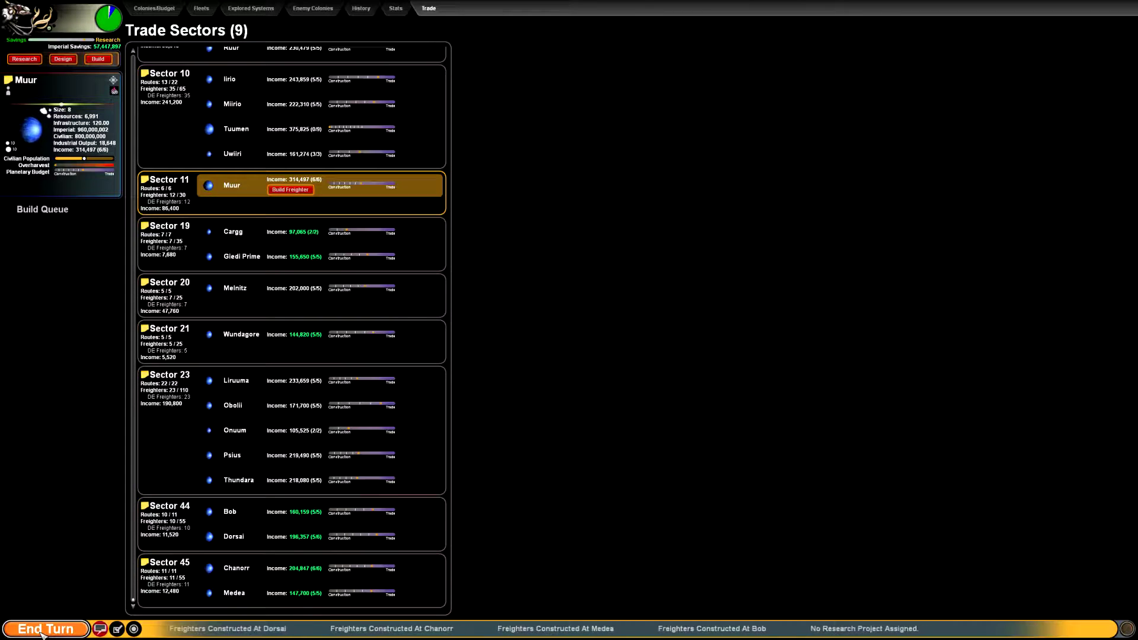
End turn 291 from the budget view and dismiss the Dosadi encounter report.
{"action": "left_click", "coordinate": [139, 8]}
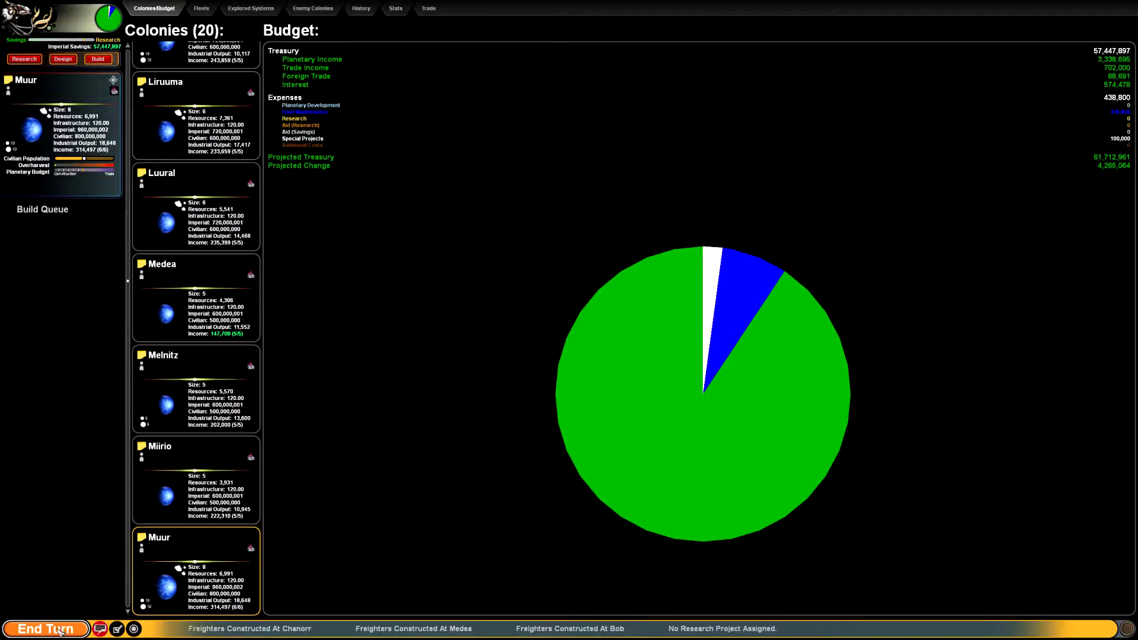
{"action": "left_click", "coordinate": [59, 631]}
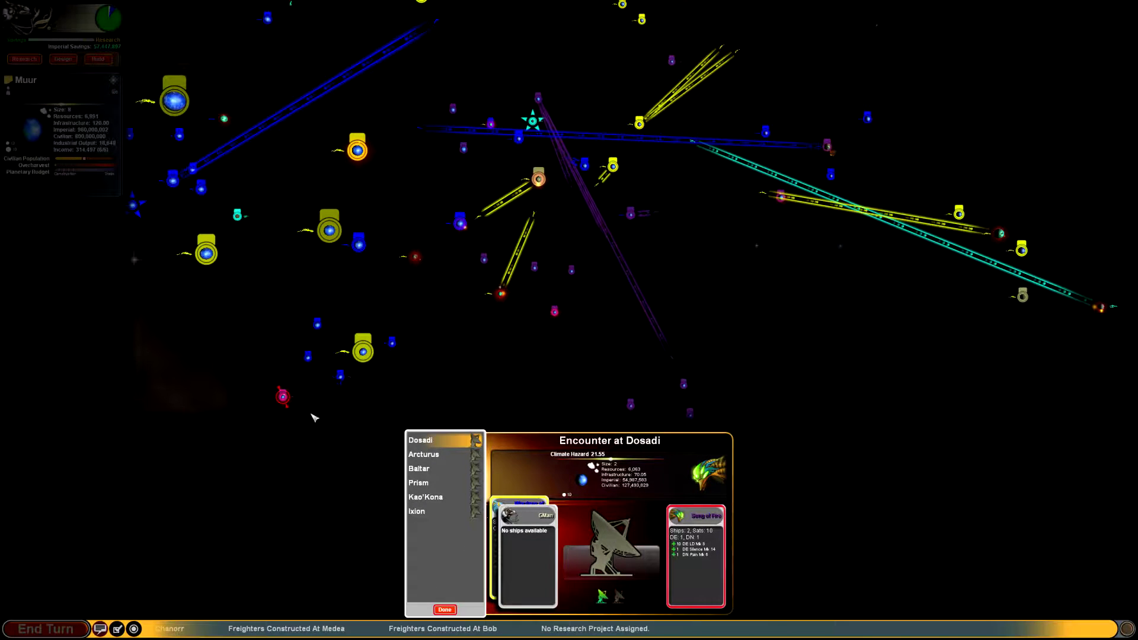
{"action": "key", "text": "Return"}
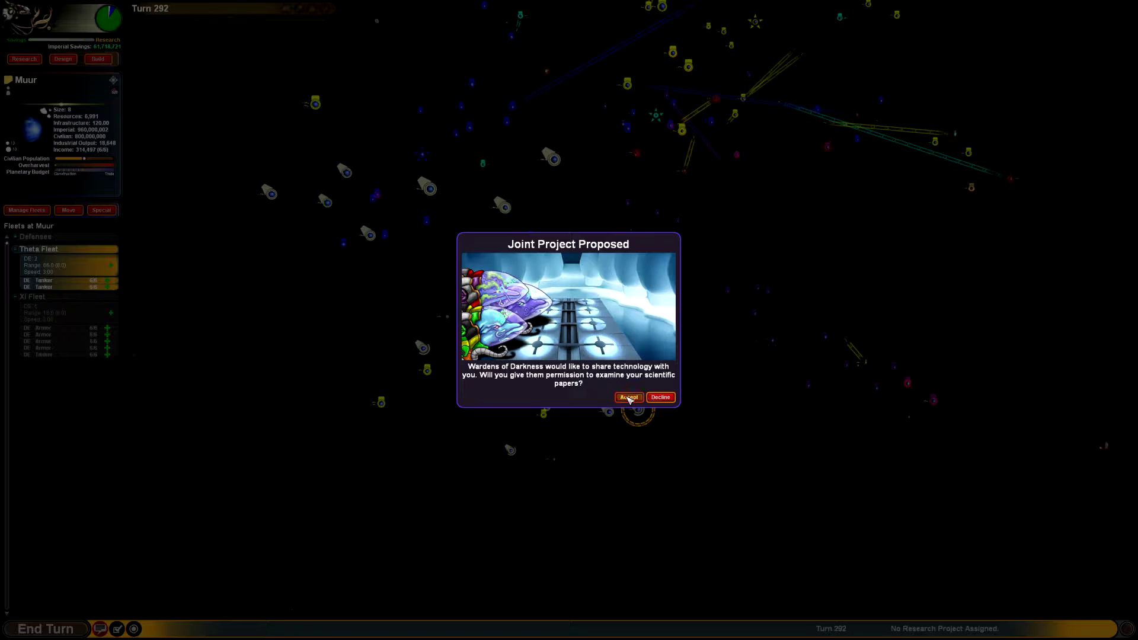
Accept the technology-sharing and Terraforming Bacteria joint projects, then open the research tree.
{"action": "left_click", "coordinate": [632, 398]}
{"action": "left_click", "coordinate": [630, 394]}
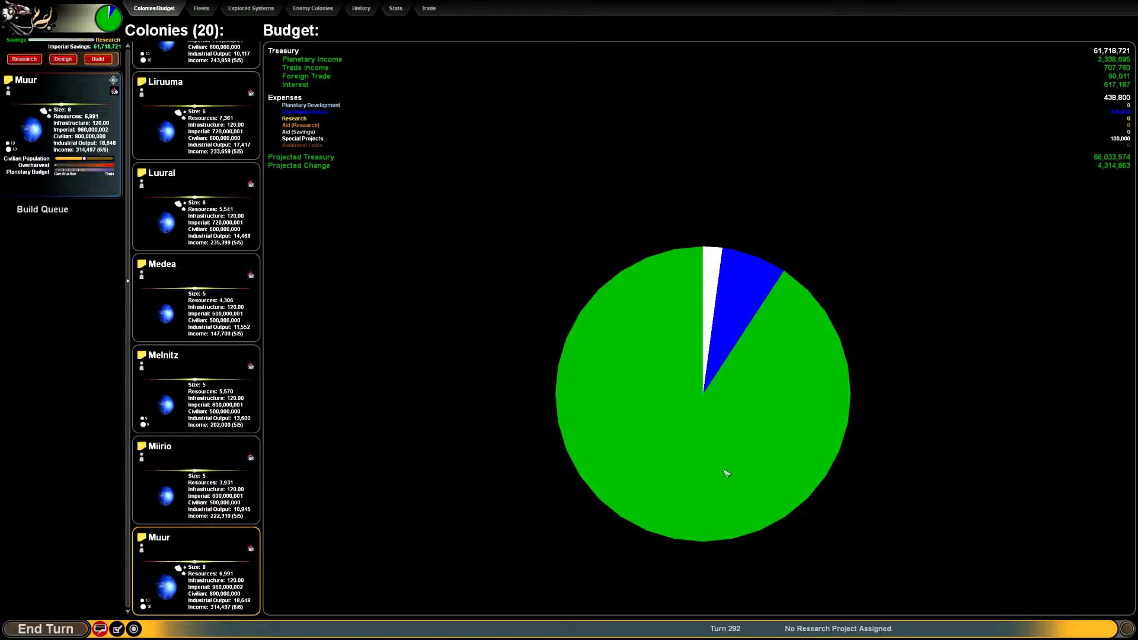
{"action": "key", "text": "Escape"}
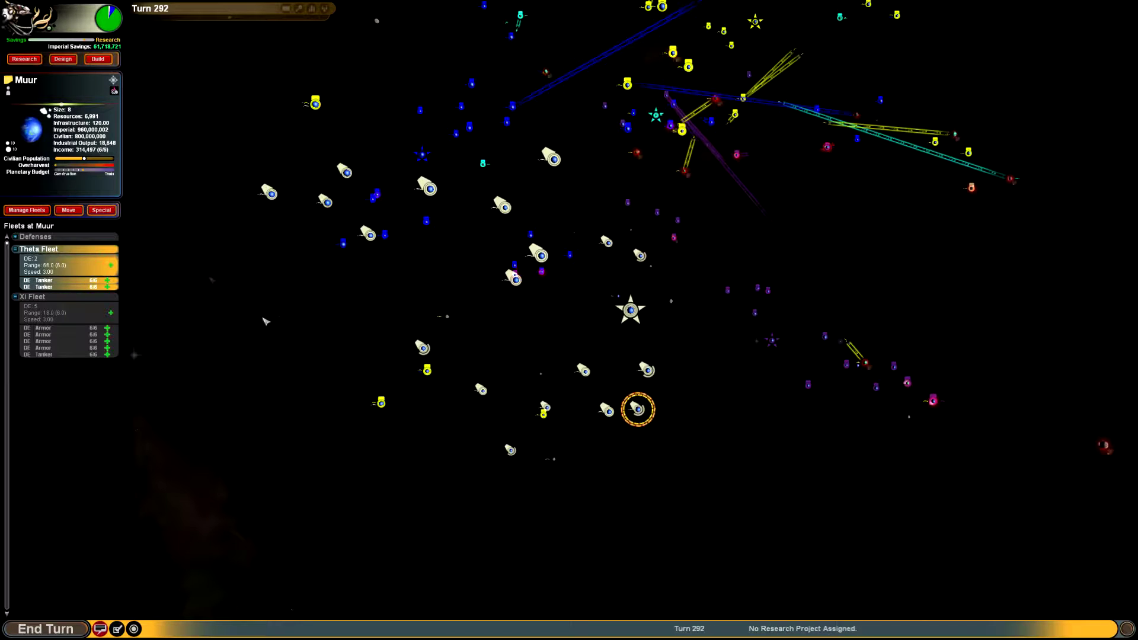
{"action": "left_click", "coordinate": [24, 59]}
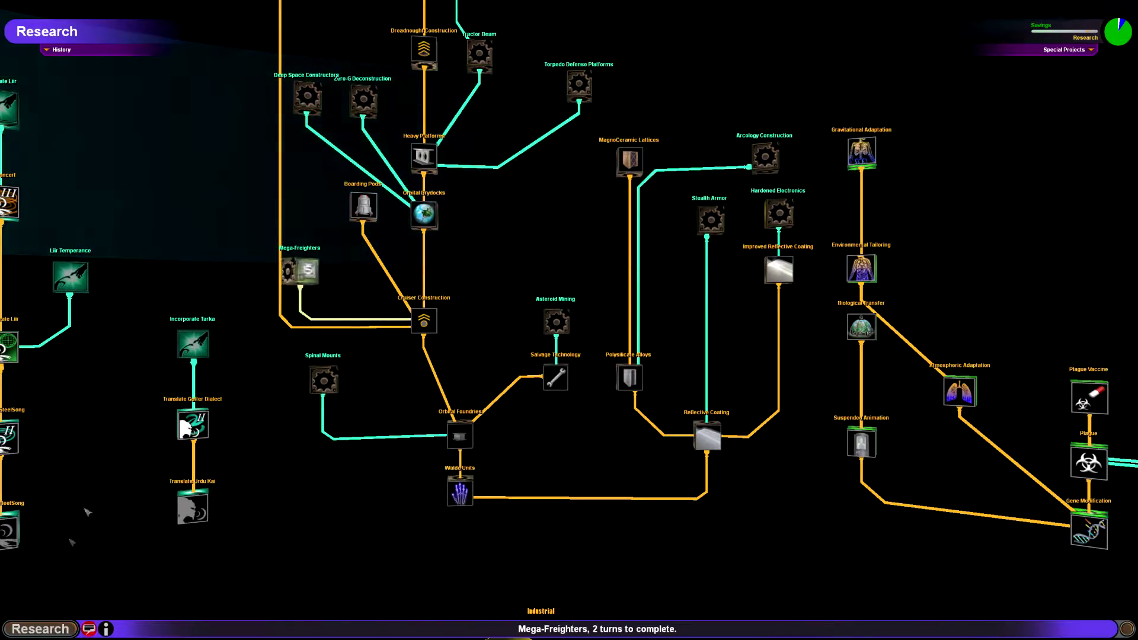
Select Mega-Freighters in the research tree and confirm it.
{"action": "left_click", "coordinate": [301, 271]}
{"action": "left_click", "coordinate": [607, 333]}
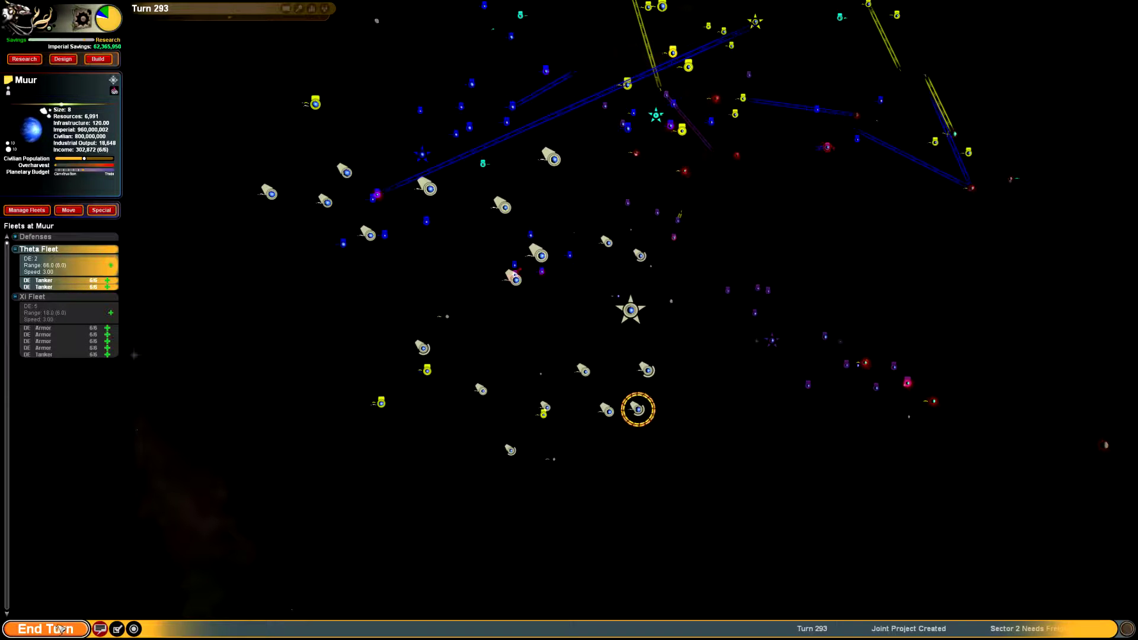
End turn 293, select Ixion on the rotated star map, and open the research tree.
{"action": "left_click", "coordinate": [44, 628]}
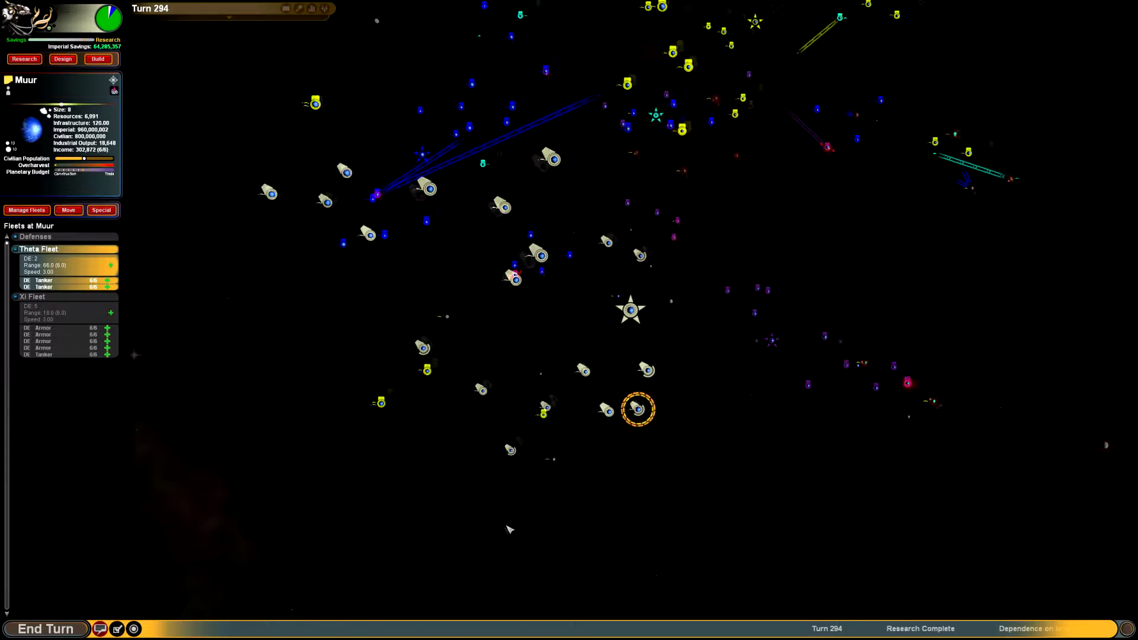
{"action": "mouse_move", "coordinate": [443, 525]}
{"action": "left_mouse_down"}
{"action": "mouse_move", "coordinate": [503, 534]}
{"action": "mouse_move", "coordinate": [487, 528]}
{"action": "left_mouse_up"}
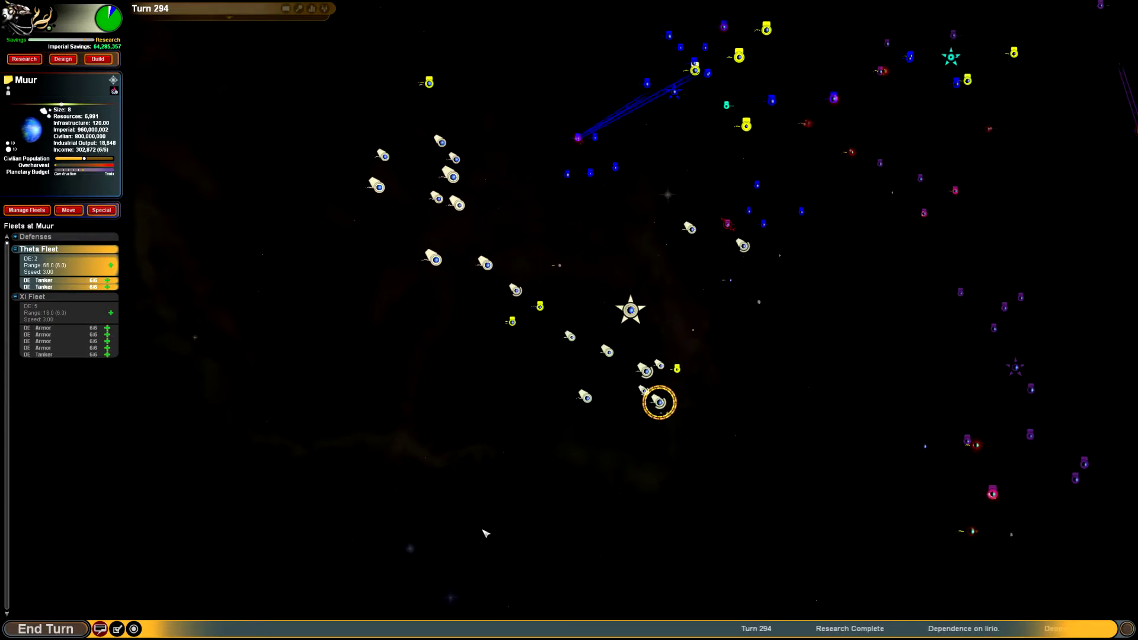
{"action": "left_click_drag", "start_coordinate": [487, 528], "coordinate": [508, 541]}
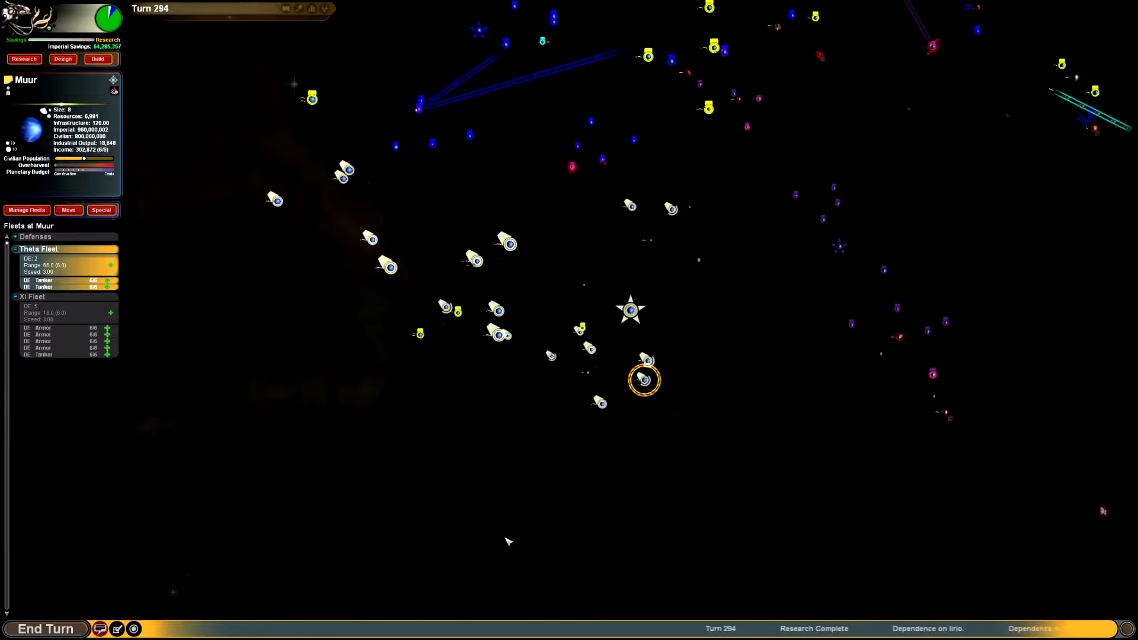
{"action": "left_click", "coordinate": [941, 412]}
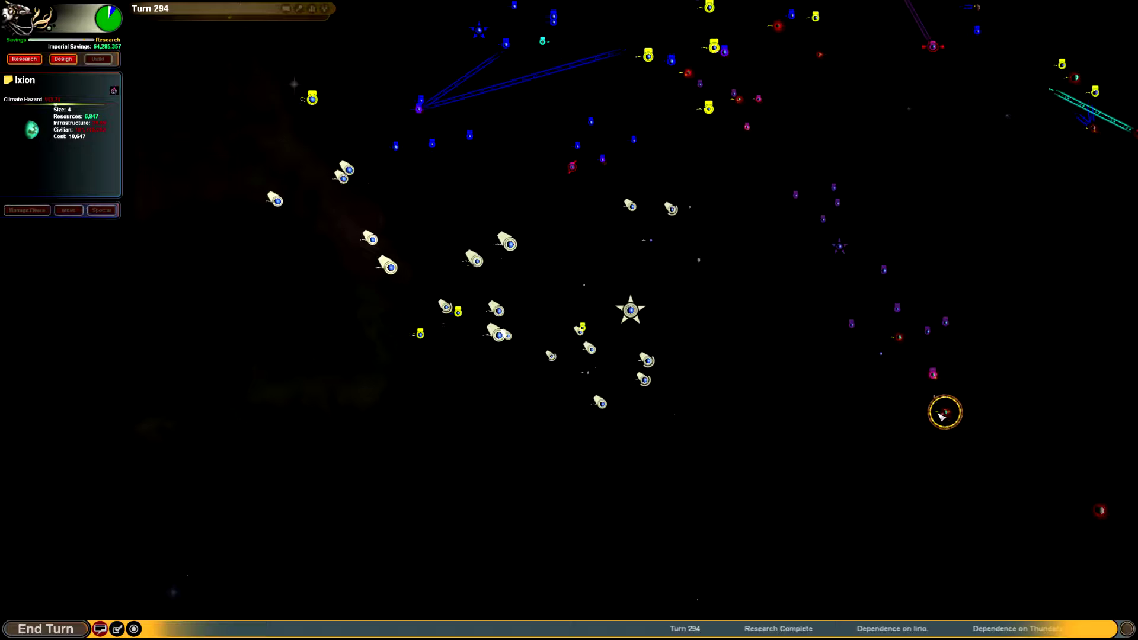
{"action": "left_click_drag", "start_coordinate": [931, 411], "coordinate": [832, 442]}
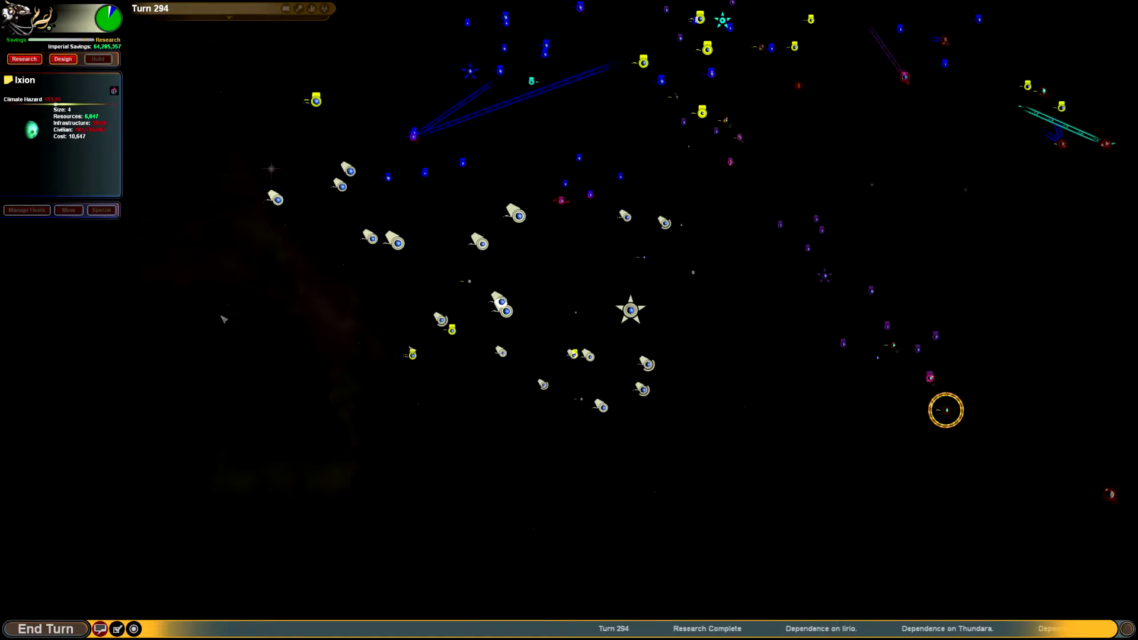
{"action": "left_click", "coordinate": [24, 59]}
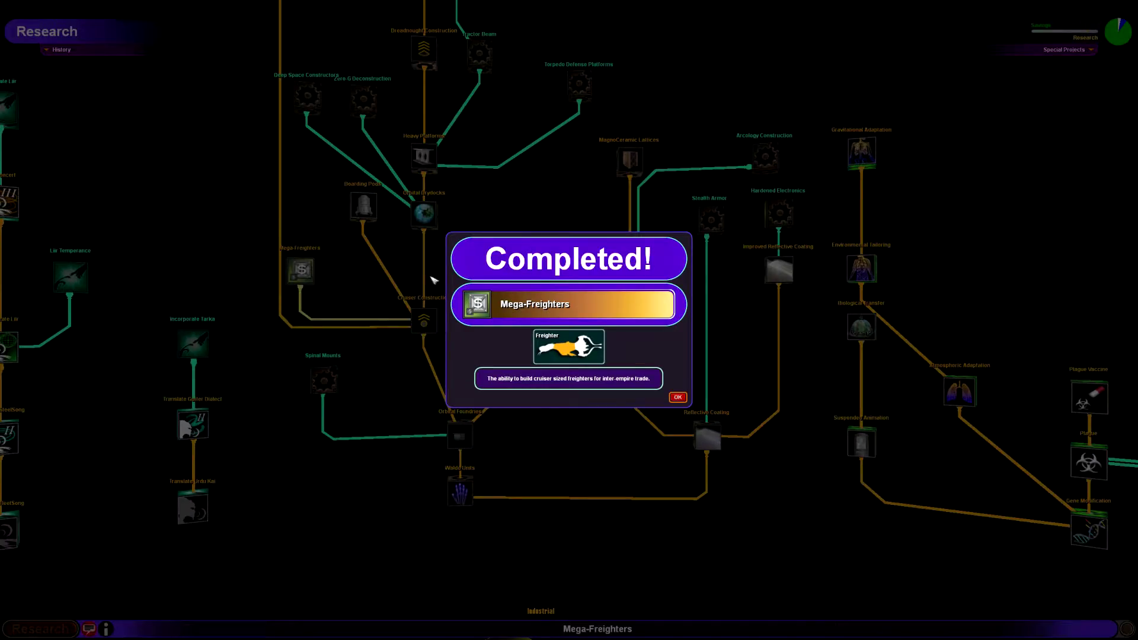
Dismiss the Mega-Freighters completion notice and confirm Arcology Construction as the next research.
{"action": "left_click", "coordinate": [677, 397]}
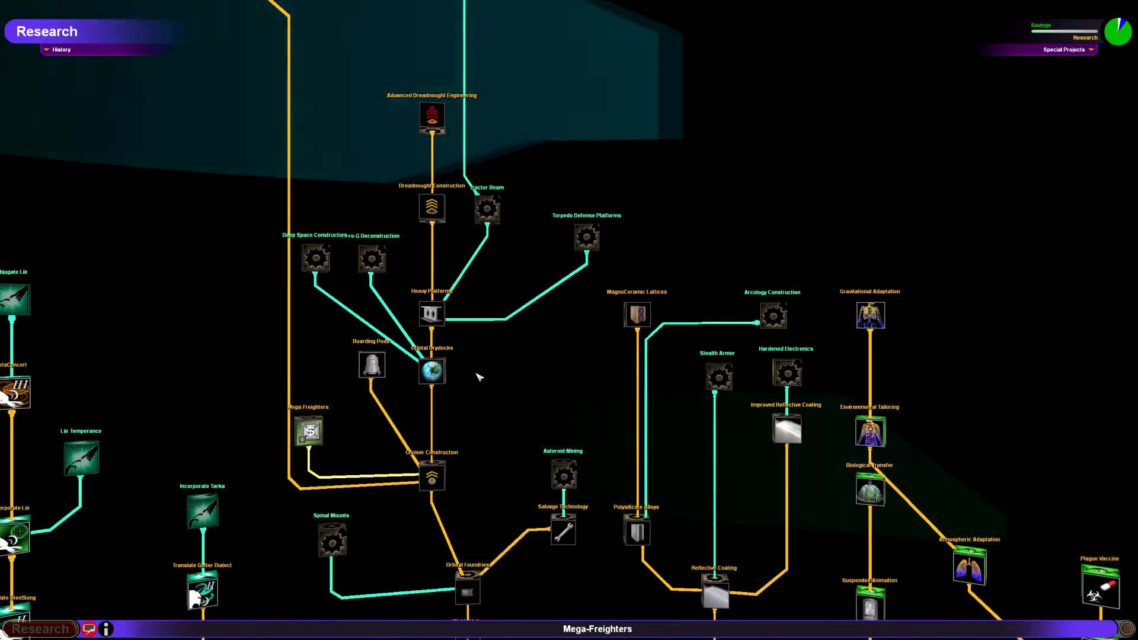
{"action": "left_click", "coordinate": [623, 254]}
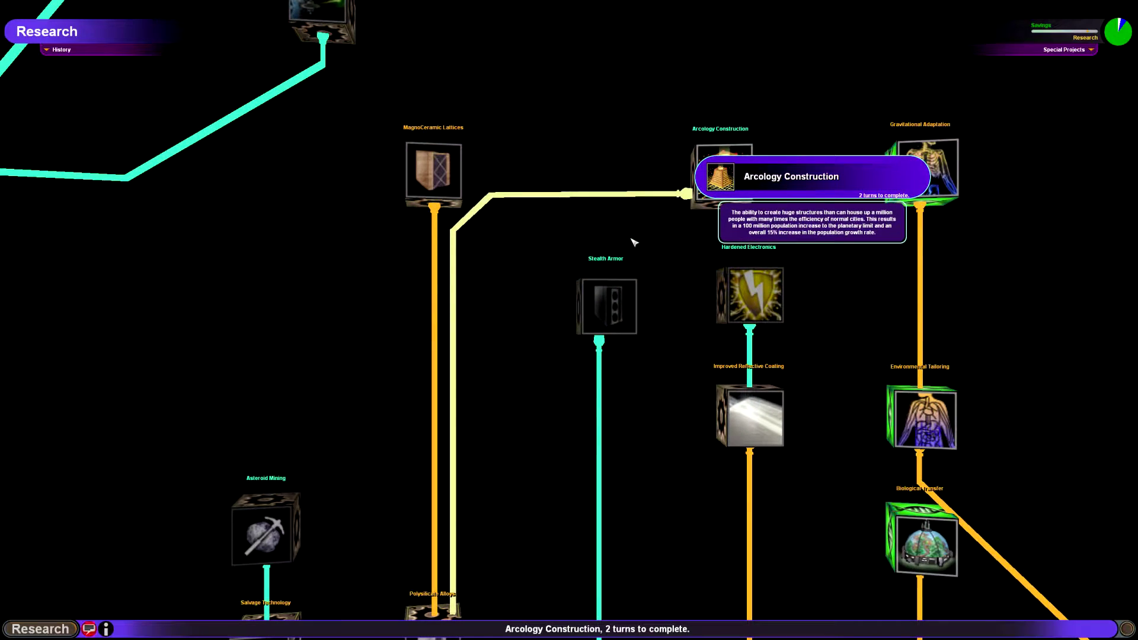
{"action": "scroll", "coordinate": [633, 241], "scroll_direction": "down", "scroll_amount": 2}
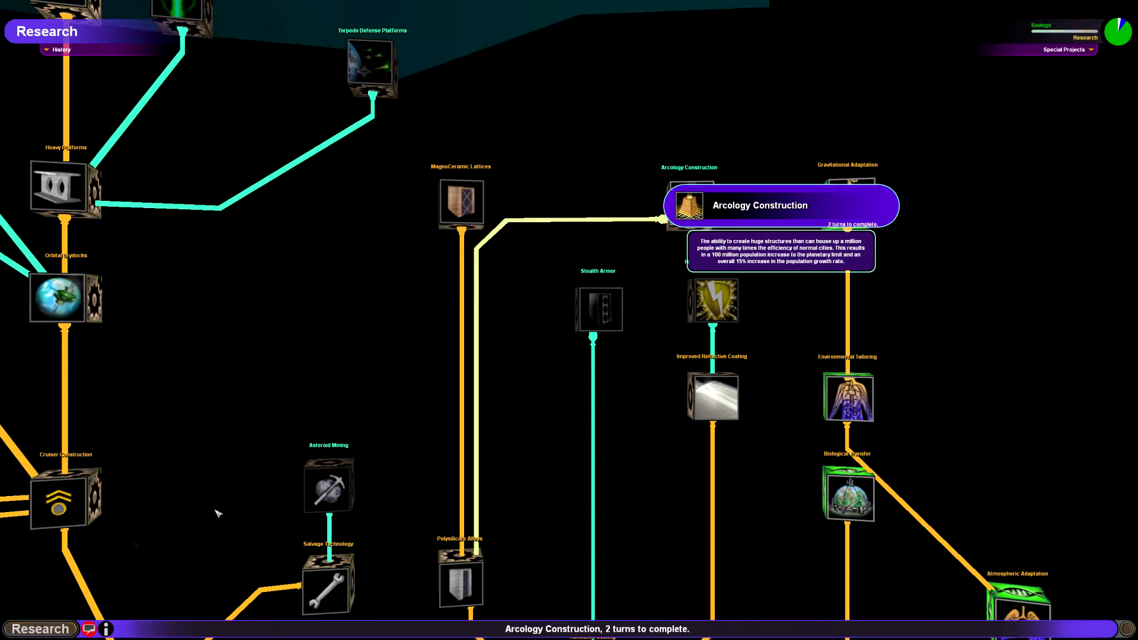
{"action": "key", "text": "Return"}
{"action": "left_click", "coordinate": [614, 333]}
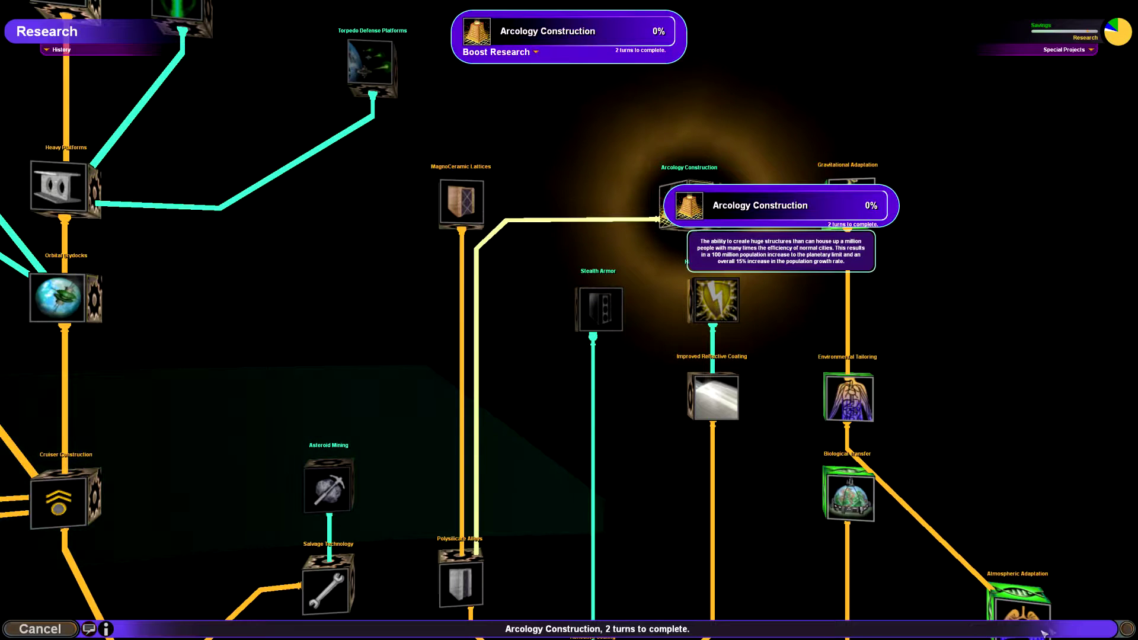
{"action": "key", "text": "Escape"}
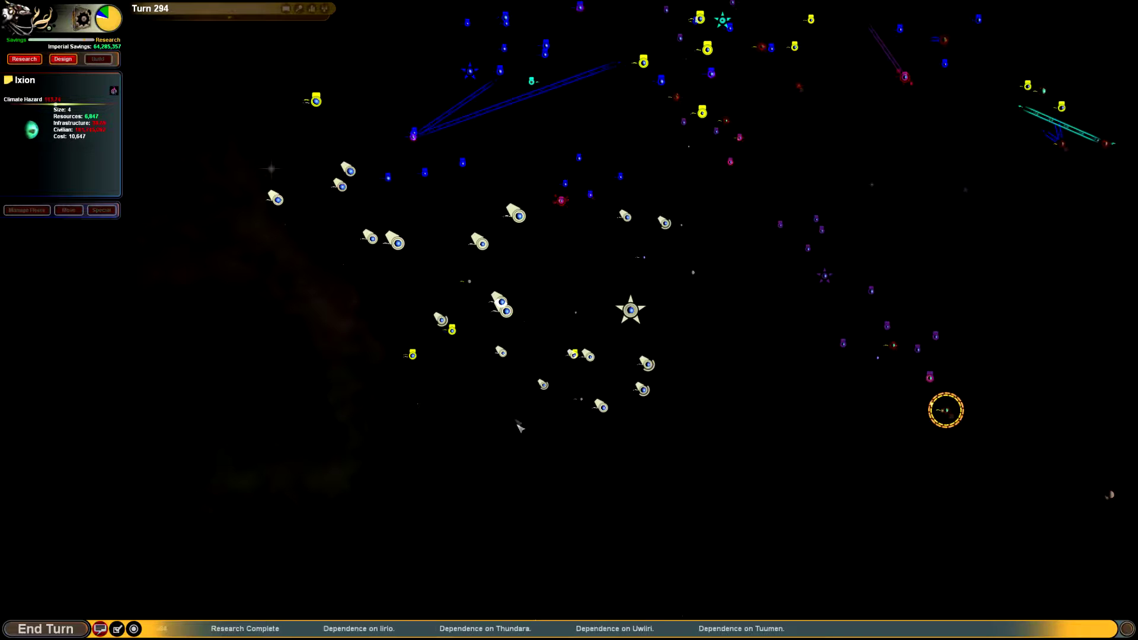
Shift Tuumen's planetary budget toward trade, then queue and remove an Armada CNC dreadnought.
{"action": "left_click", "coordinate": [630, 310]}
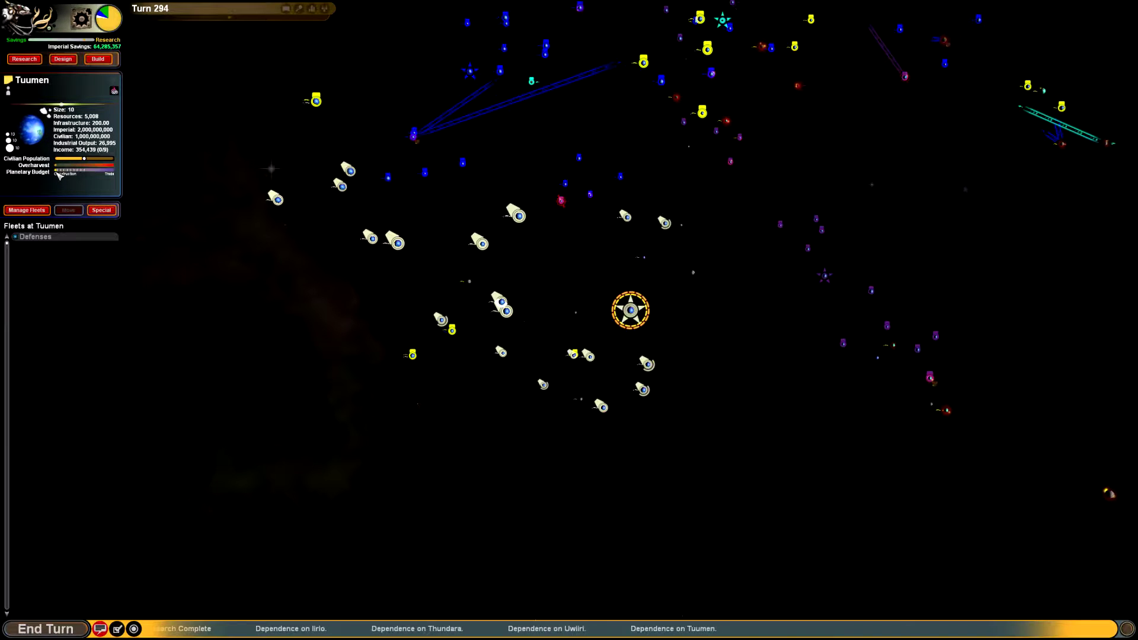
{"action": "left_click_drag", "start_coordinate": [60, 175], "coordinate": [89, 175]}
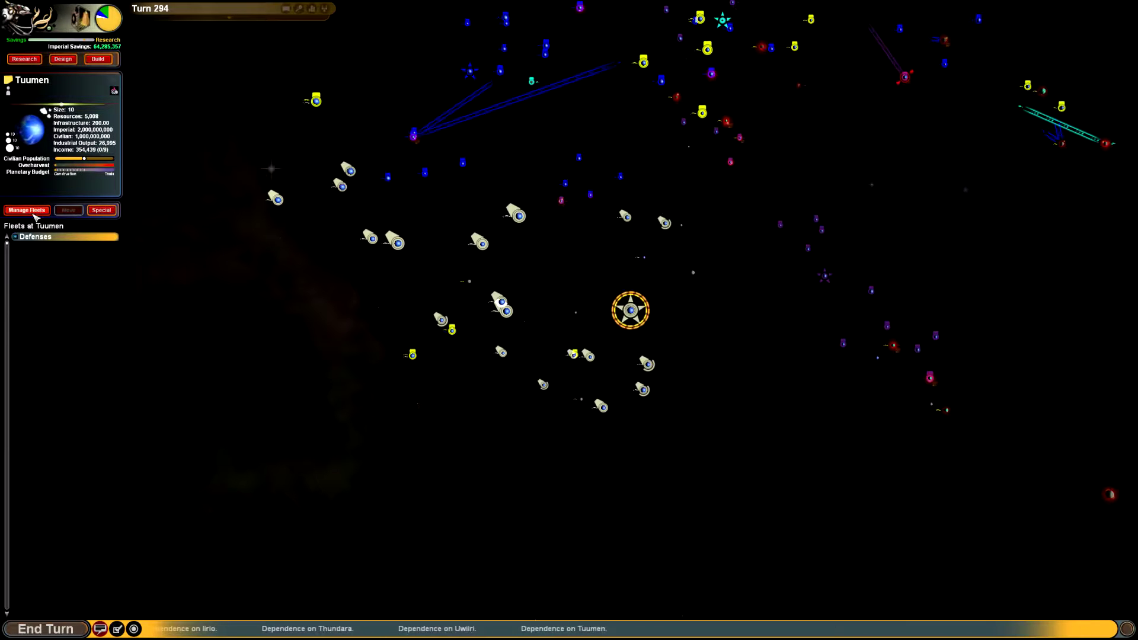
{"action": "left_click", "coordinate": [99, 60]}
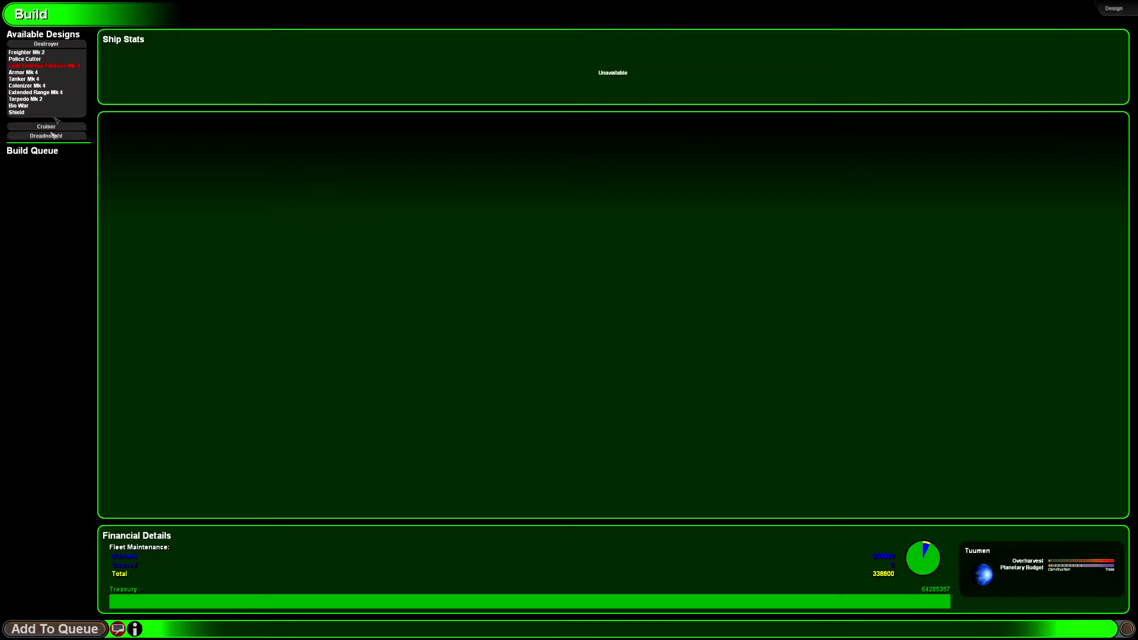
{"action": "left_click", "coordinate": [36, 137]}
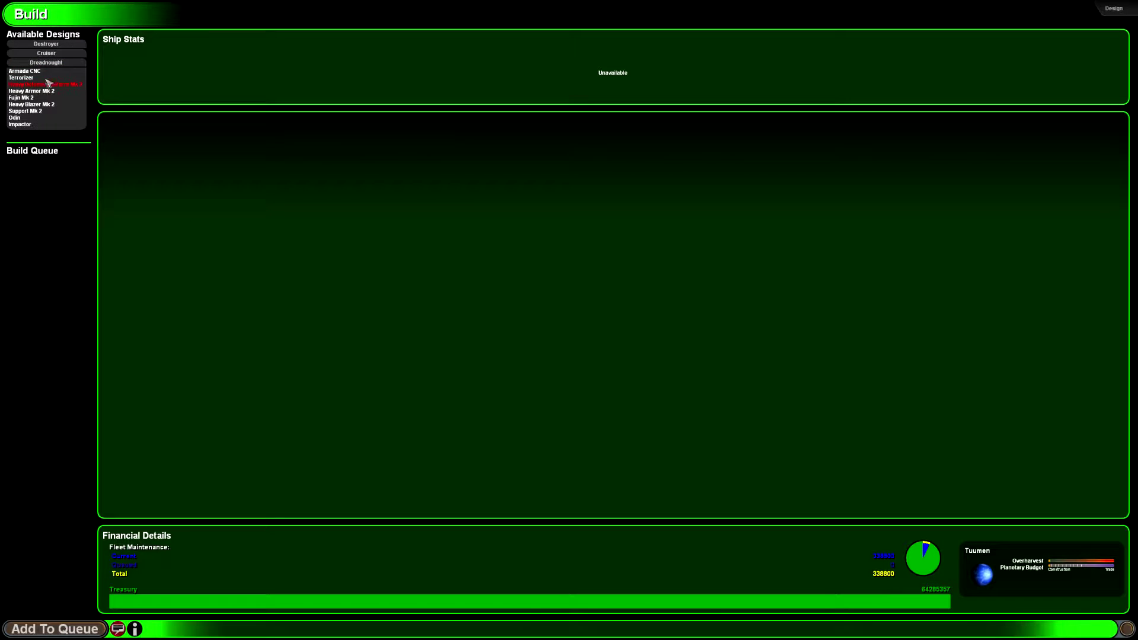
{"action": "double_click", "coordinate": [25, 71]}
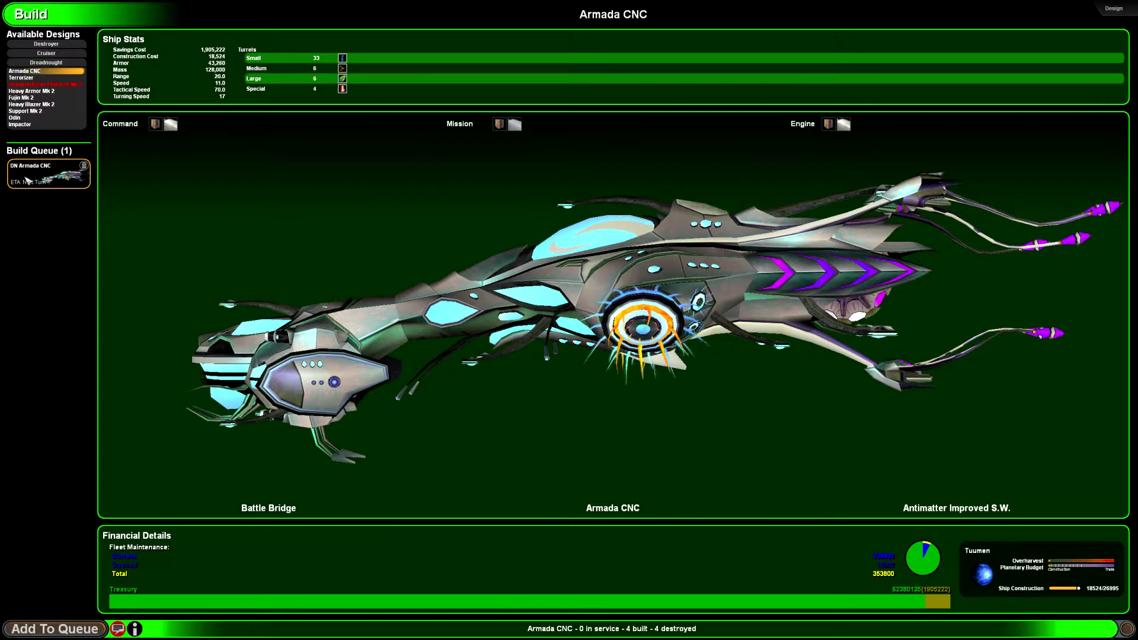
{"action": "left_click", "coordinate": [83, 167]}
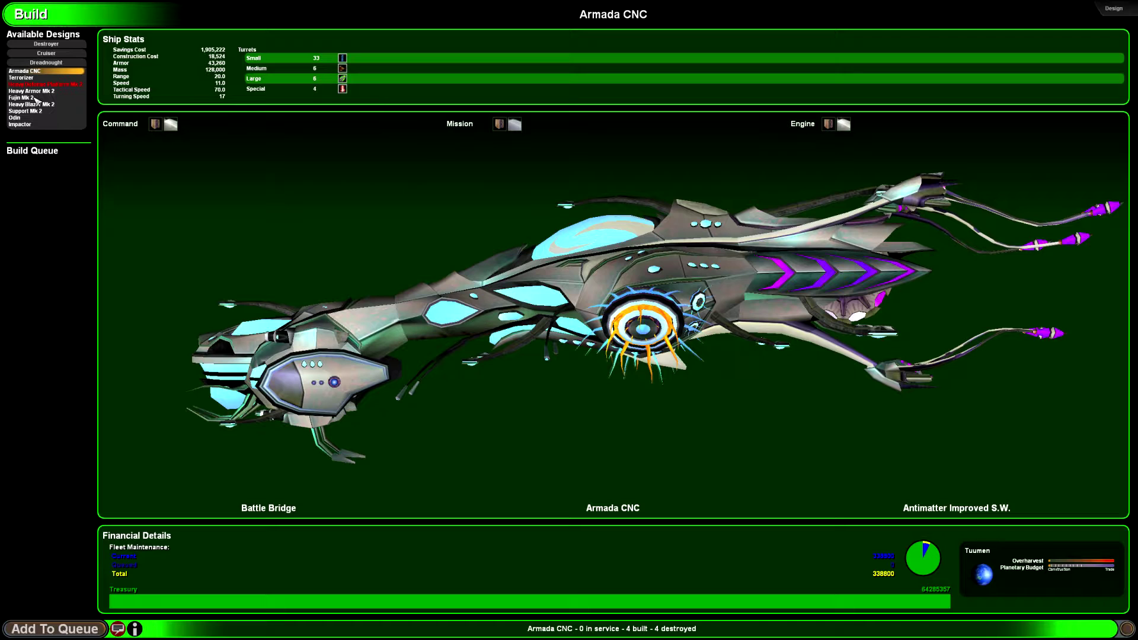
Queue Odin, Impactor, Terrorizer, Fujin Mk 2, Heavy Blazer Mk 2 and Support Mk 2 dreadnoughts.
{"action": "double_click", "coordinate": [27, 118]}
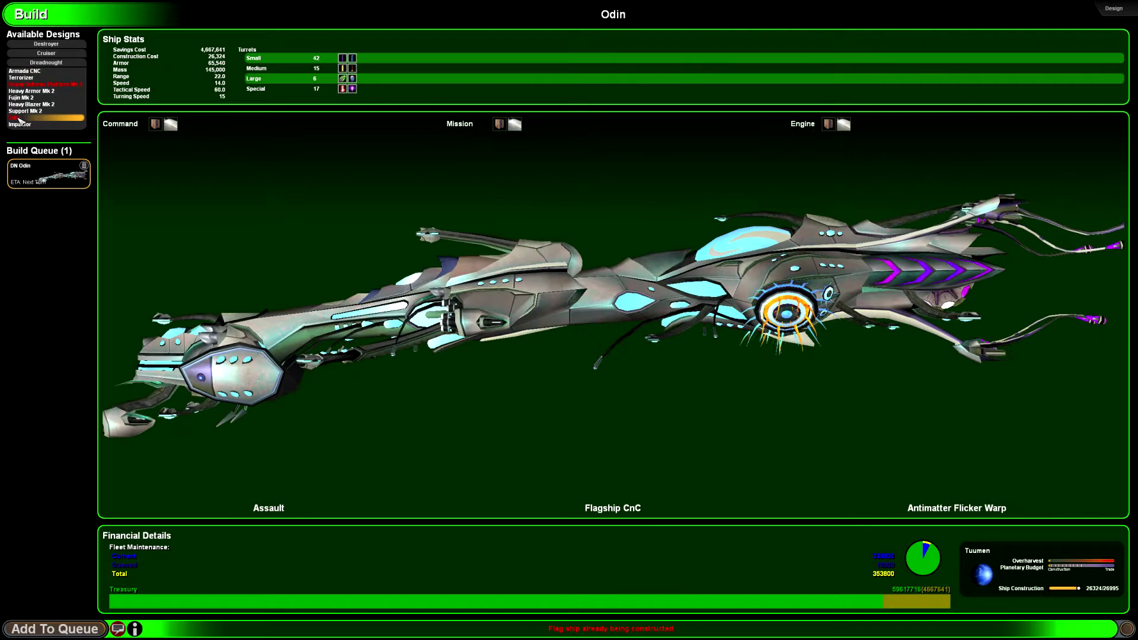
{"action": "double_click", "coordinate": [21, 125]}
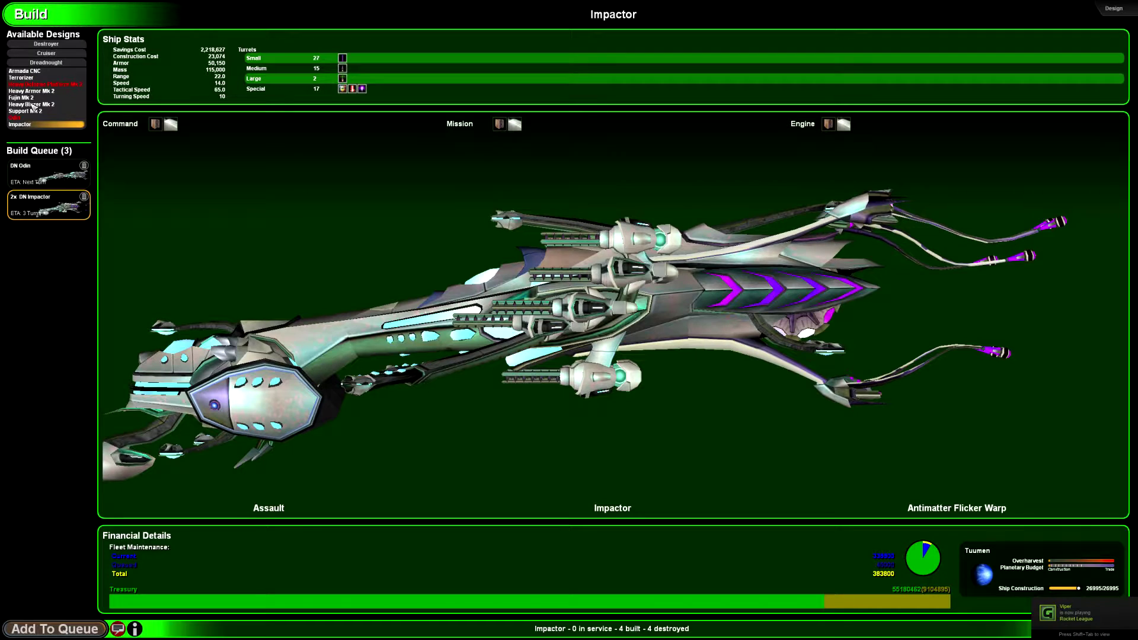
{"action": "double_click", "coordinate": [27, 78]}
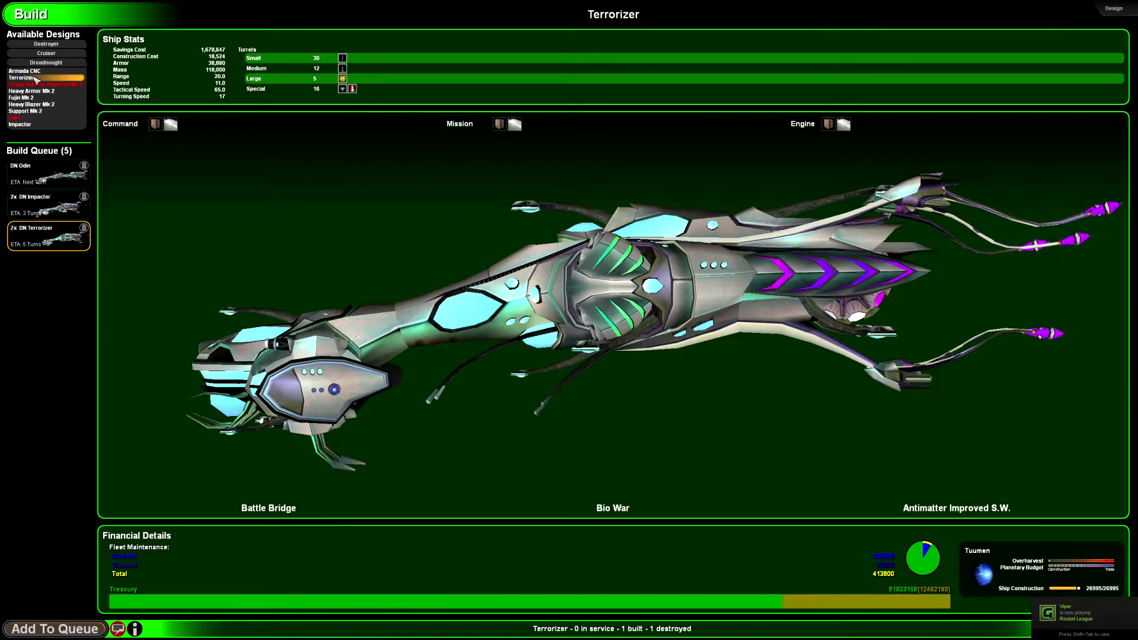
{"action": "double_click", "coordinate": [23, 98]}
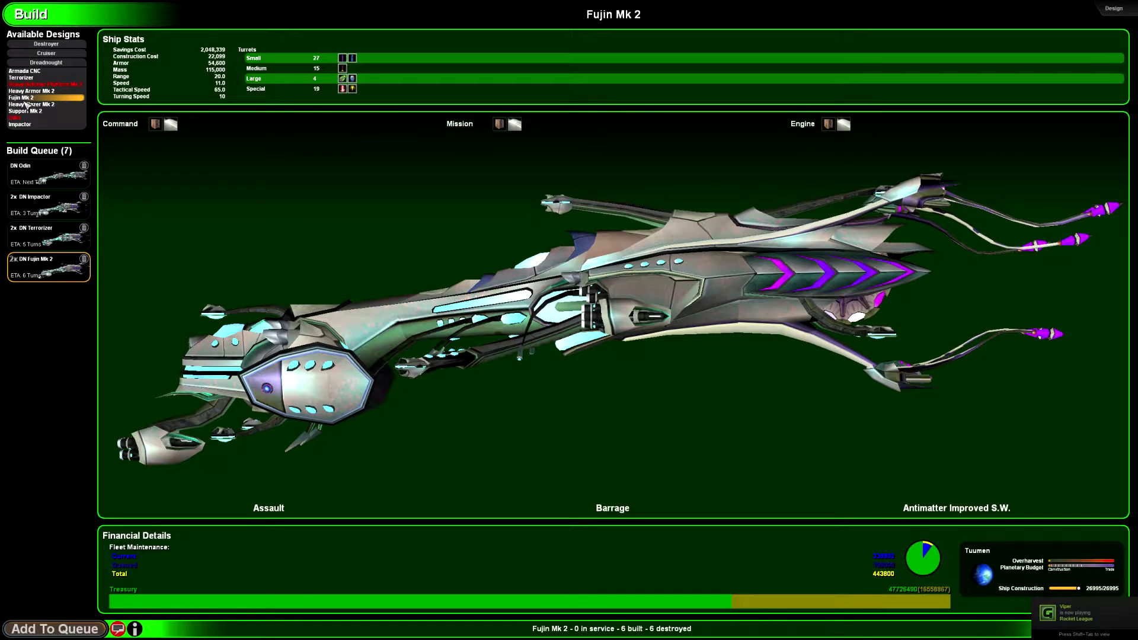
{"action": "double_click", "coordinate": [27, 104]}
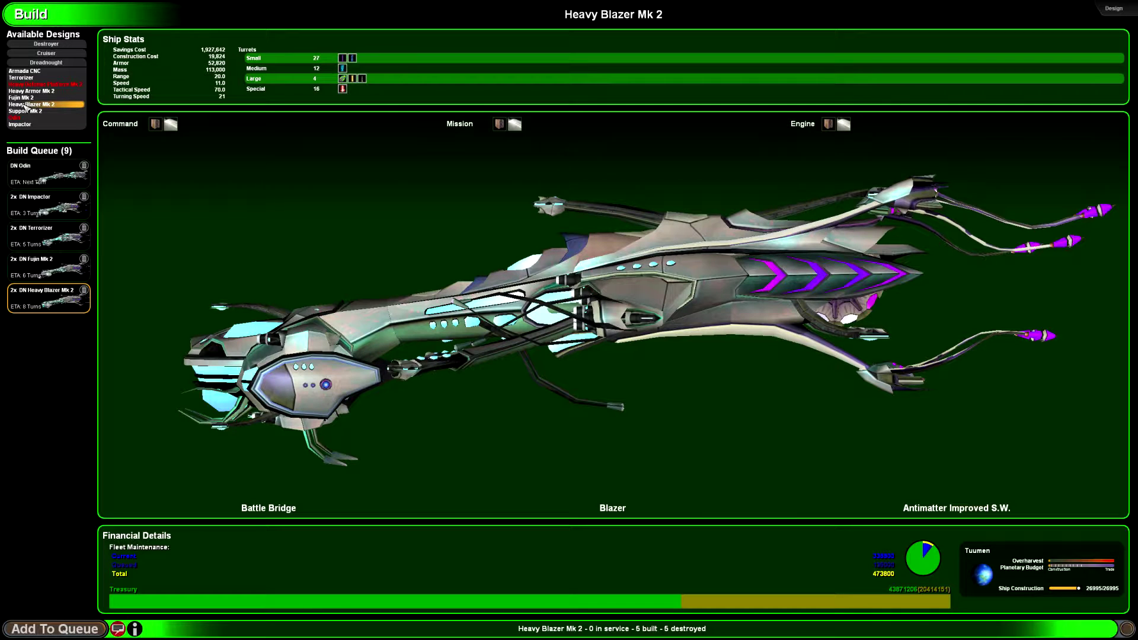
{"action": "double_click", "coordinate": [26, 111]}
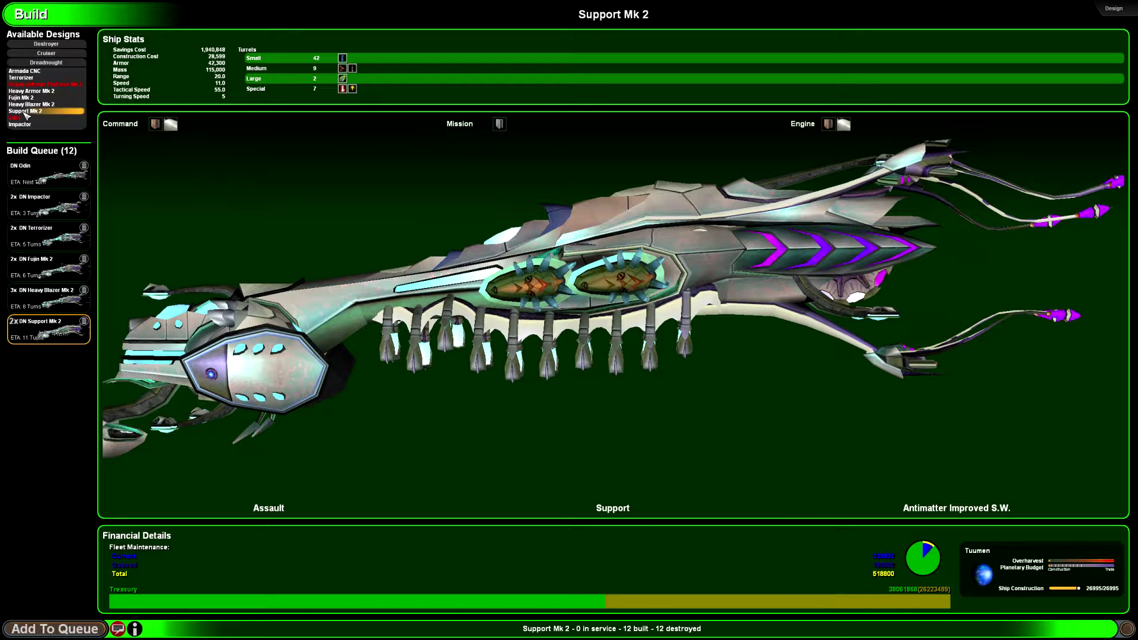
Queue Blazer Mk 3, Barrage Mk 2 and Repair and Salvage Mk 2 cruisers.
{"action": "left_click", "coordinate": [39, 54]}
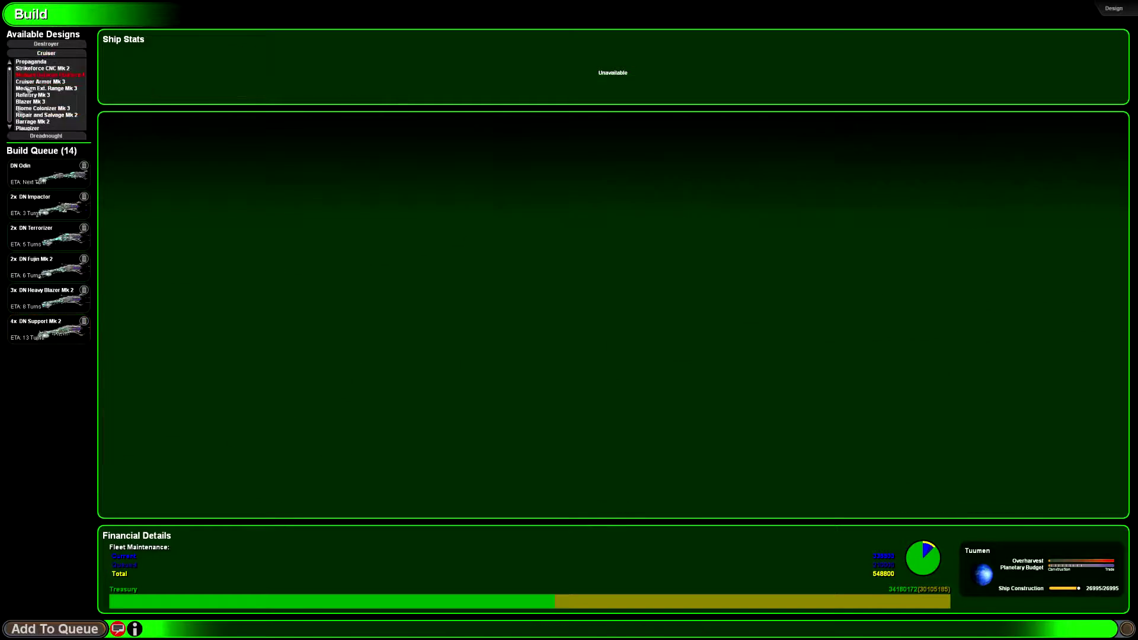
{"action": "double_click", "coordinate": [34, 101]}
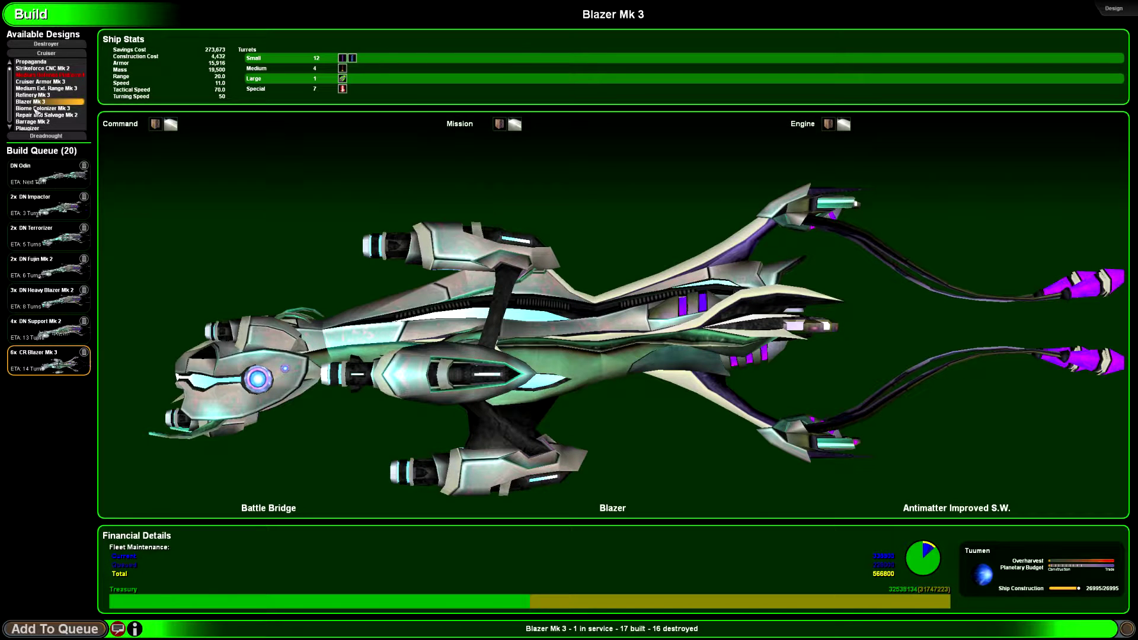
{"action": "left_click", "coordinate": [36, 108]}
{"action": "left_click", "coordinate": [35, 122]}
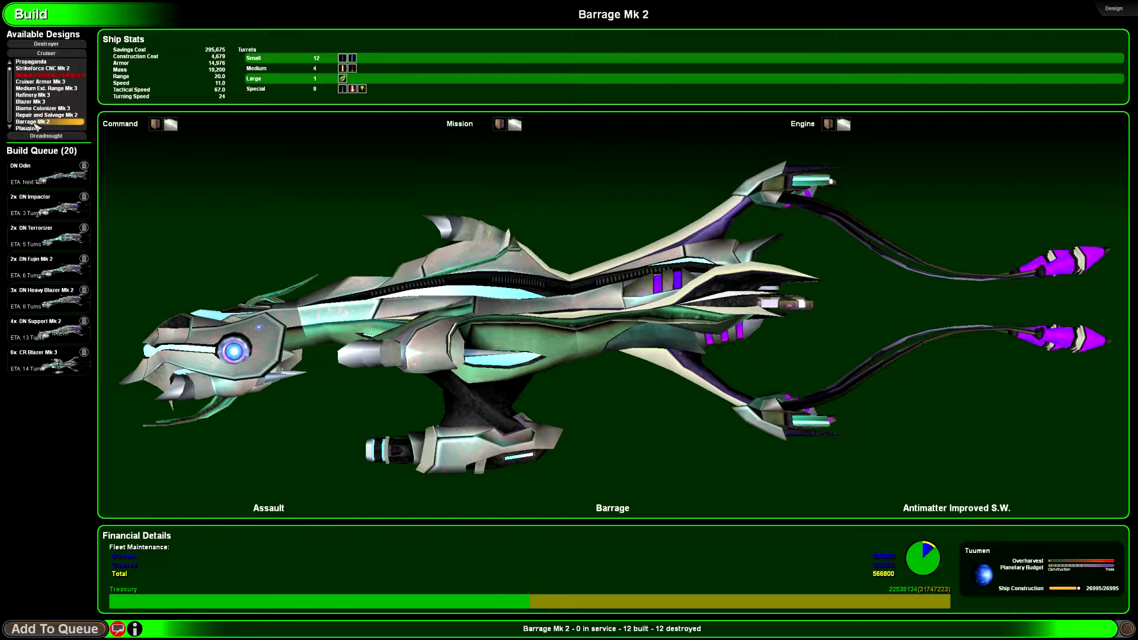
{"action": "double_click", "coordinate": [36, 125]}
{"action": "double_click", "coordinate": [37, 115]}
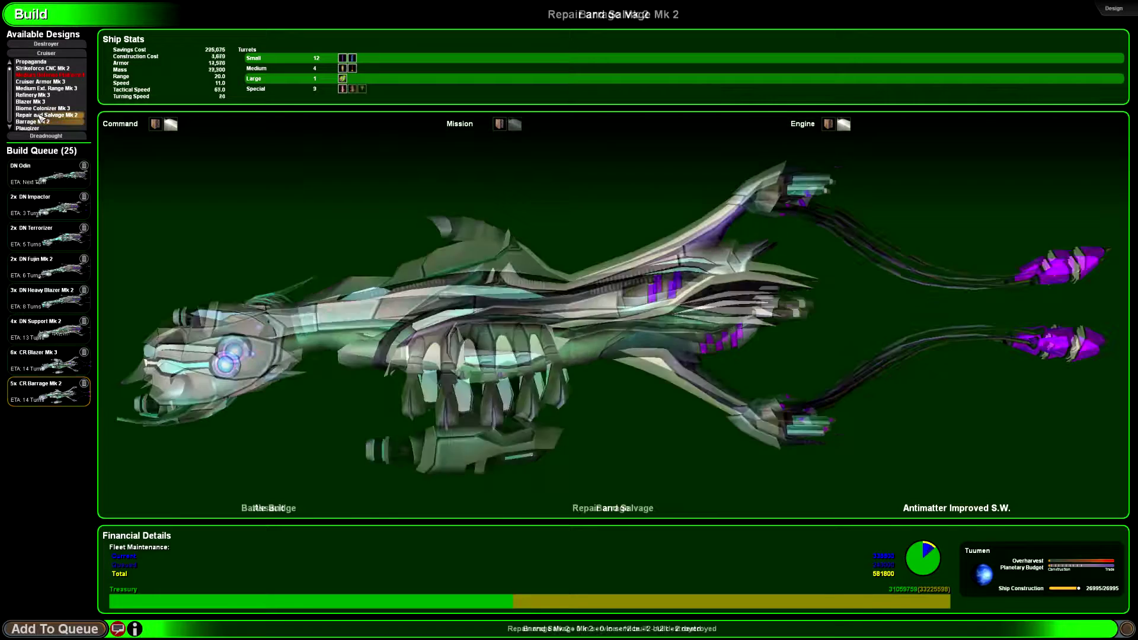
{"action": "scroll", "coordinate": [42, 115], "scroll_direction": "down", "scroll_amount": 1}
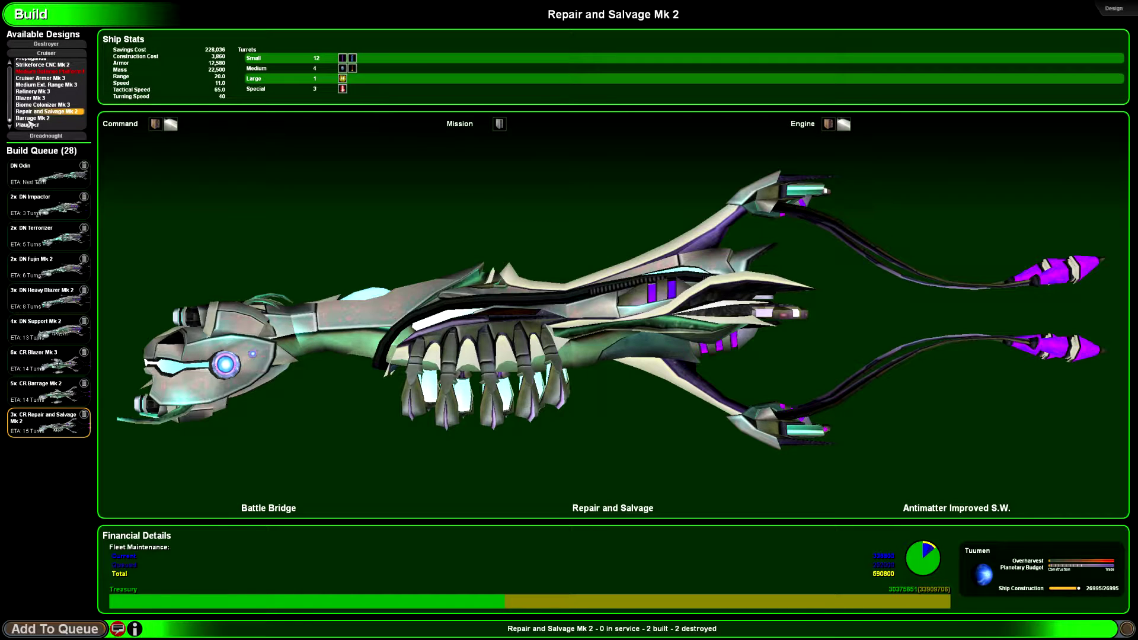
Queue additional Barrage Mk 2 cruisers and return to the galaxy map.
{"action": "left_click", "coordinate": [35, 118]}
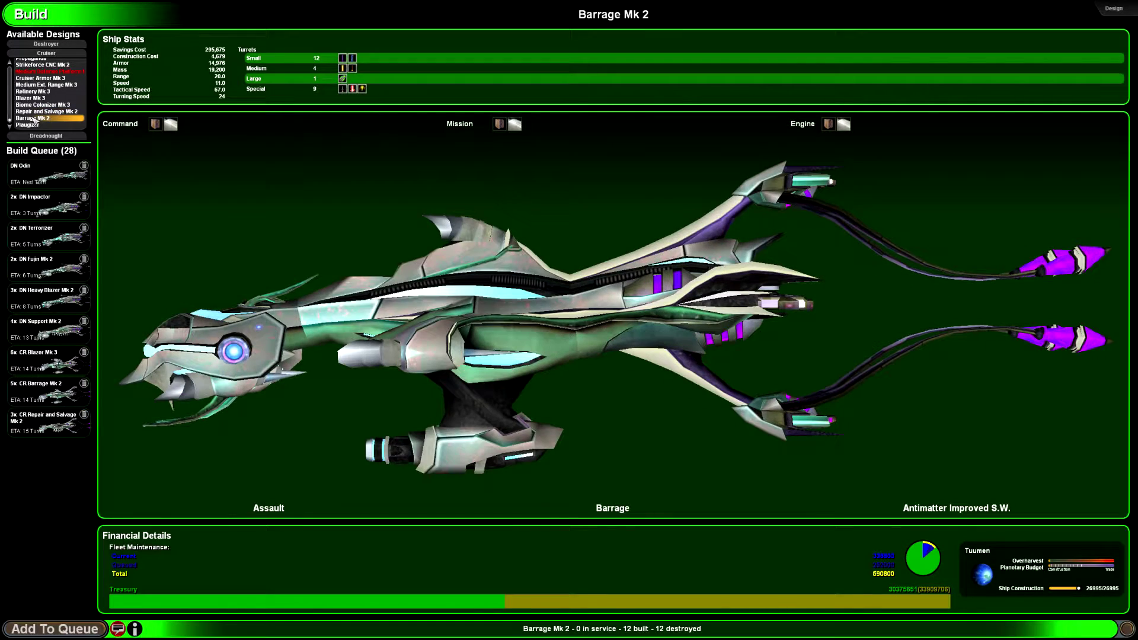
{"action": "double_click", "coordinate": [35, 117]}
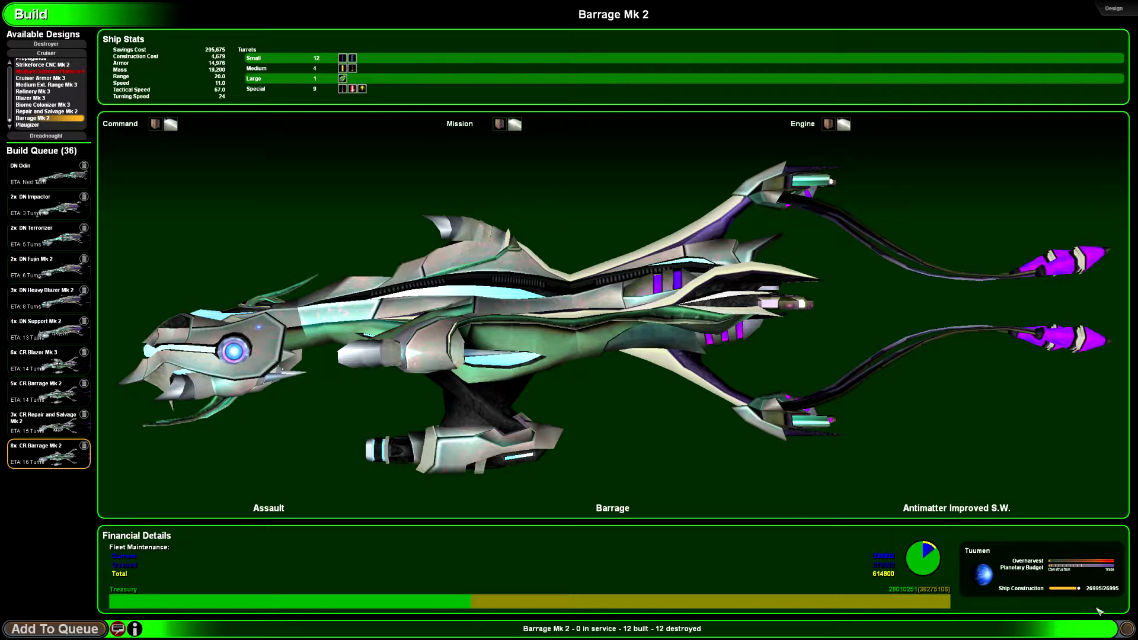
{"action": "left_click", "coordinate": [1126, 628]}
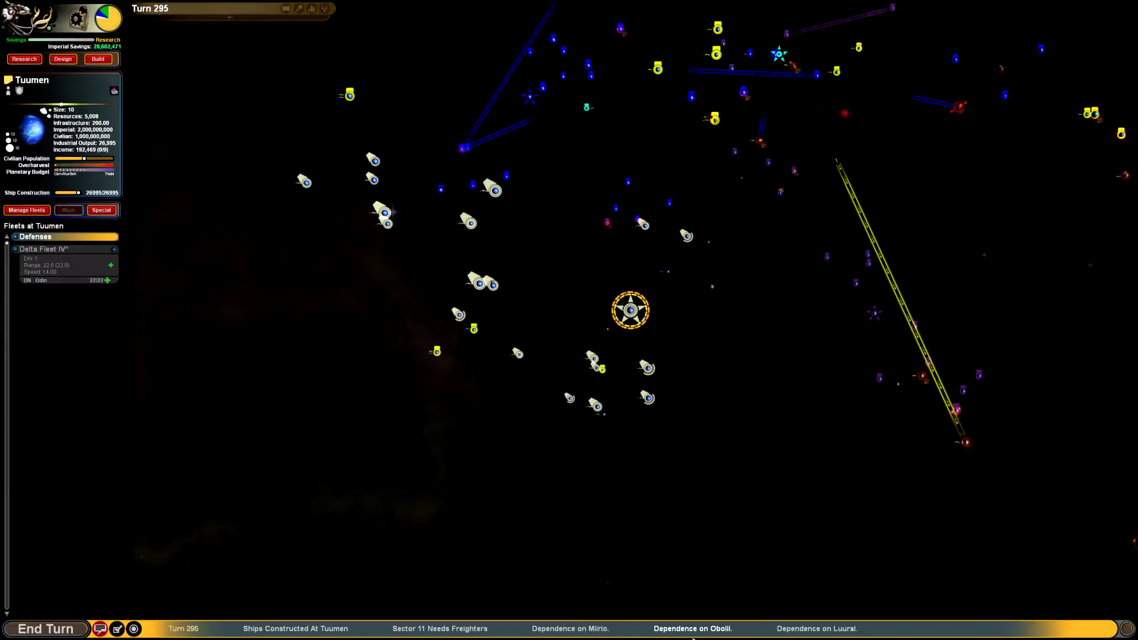
Select Miirio and then the Luural system, toggle the chat window, and end turn 295.
{"action": "left_click", "coordinate": [582, 628]}
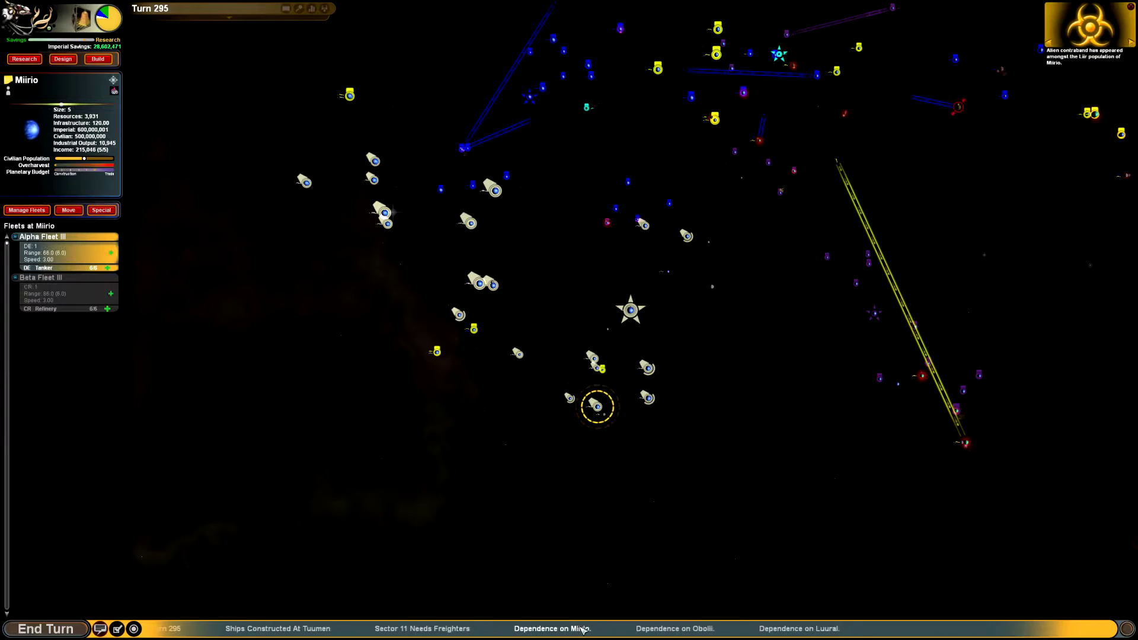
{"action": "scroll", "coordinate": [602, 534], "scroll_direction": "up", "scroll_amount": 3}
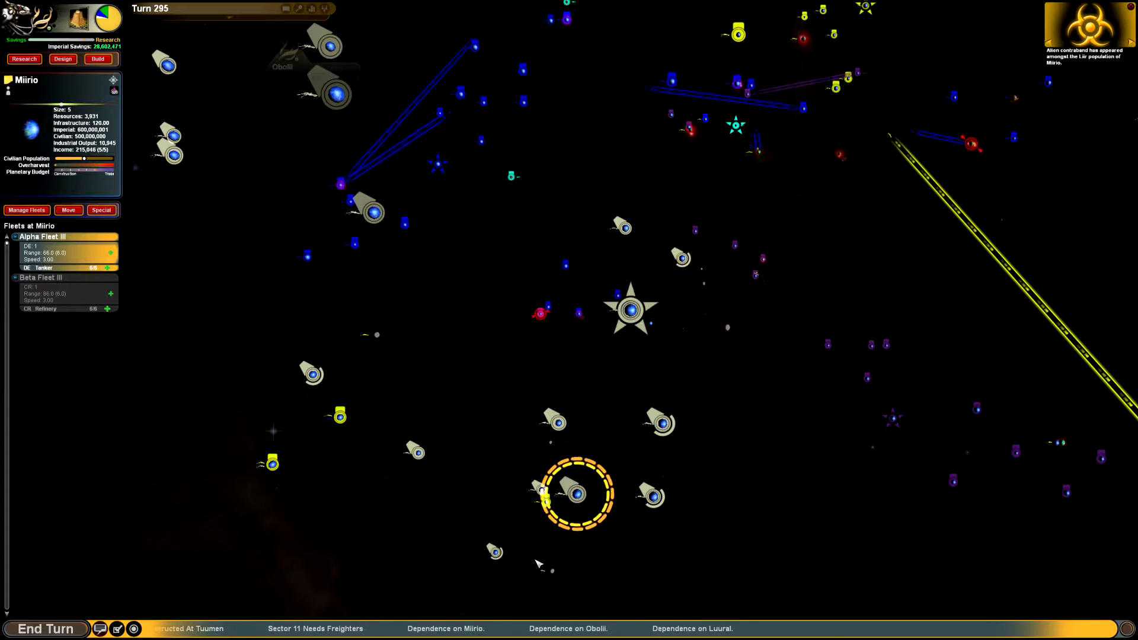
{"action": "scroll", "coordinate": [546, 551], "scroll_direction": "down", "scroll_amount": 2}
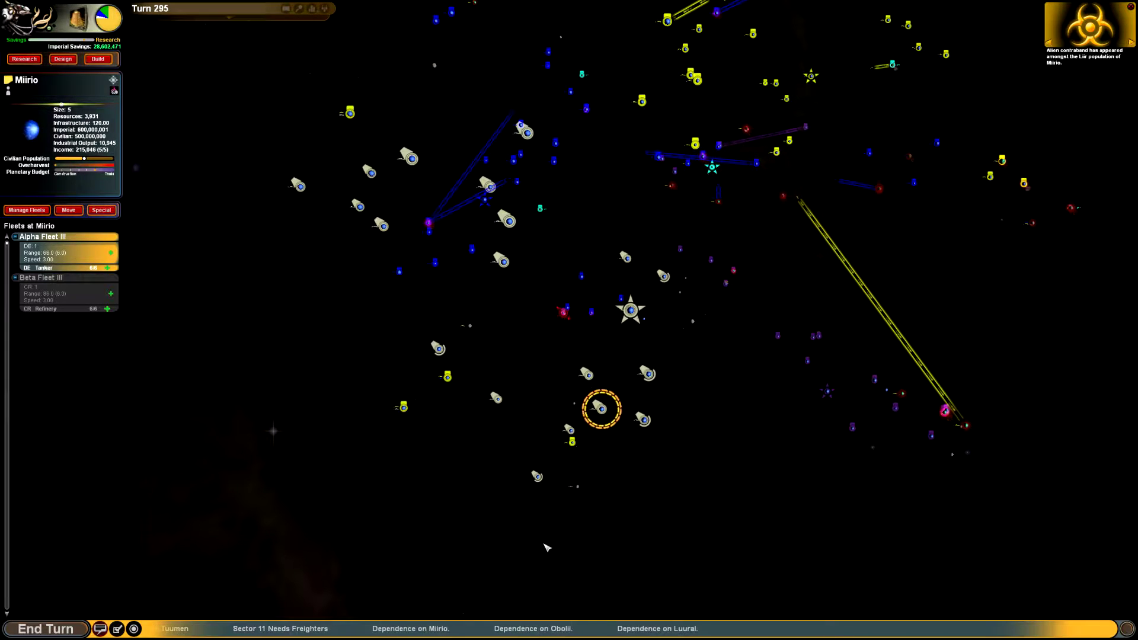
{"action": "left_click", "coordinate": [682, 630]}
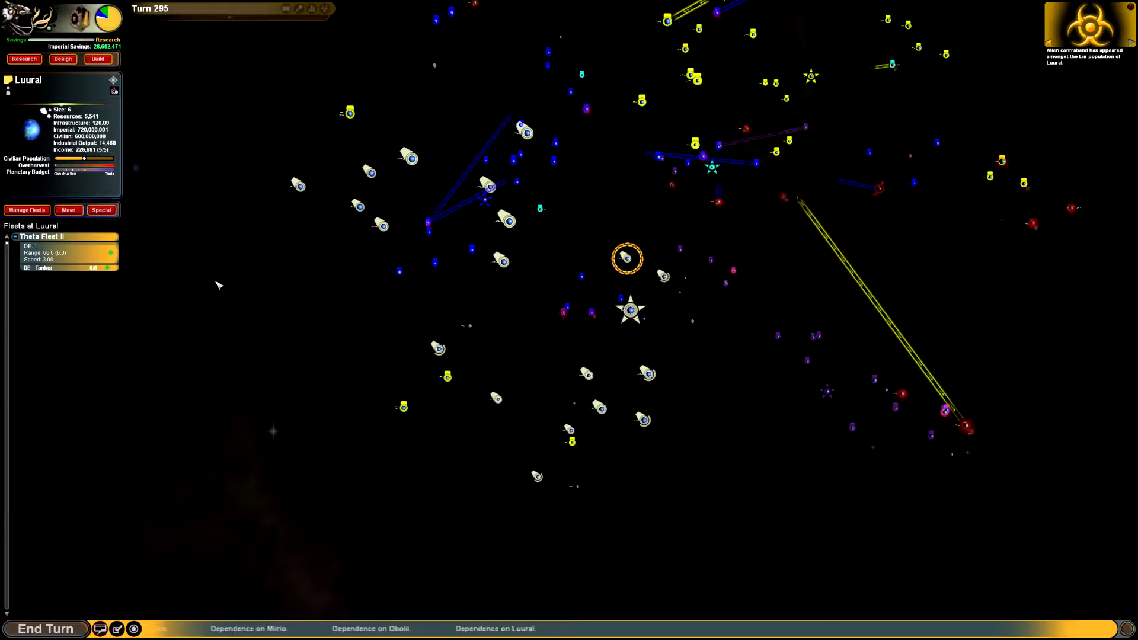
{"action": "left_click", "coordinate": [101, 629]}
{"action": "left_click", "coordinate": [100, 629]}
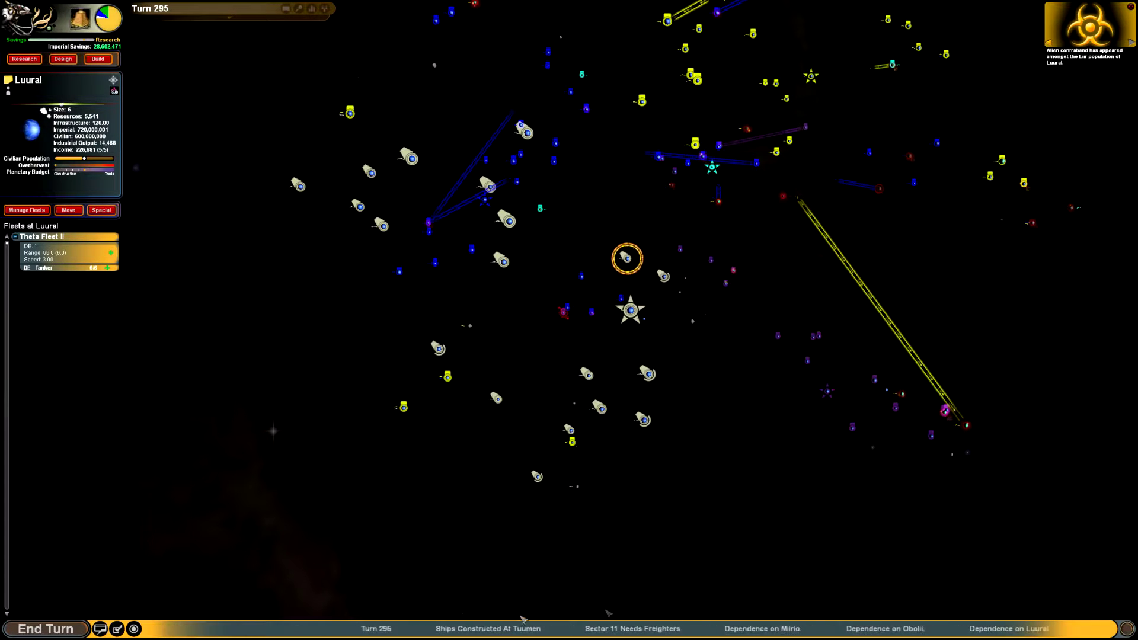
{"action": "left_click", "coordinate": [63, 629]}
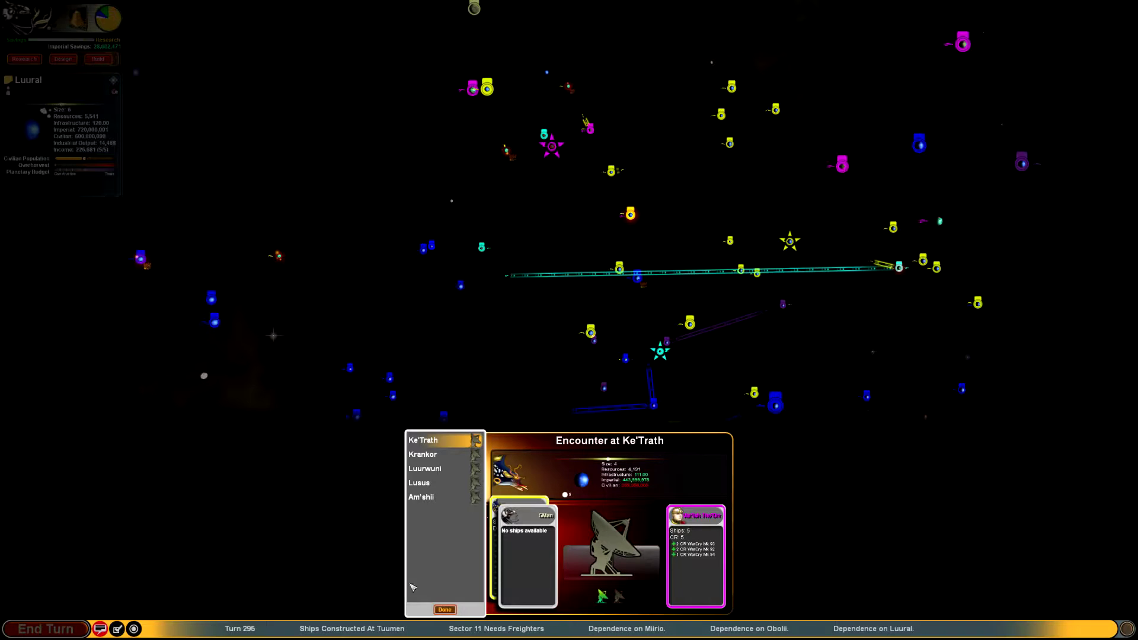
Clear the Ke'Trath and Lusus encounter reports, check the Sector 4 raiders, and open research.
{"action": "key", "text": "Return"}
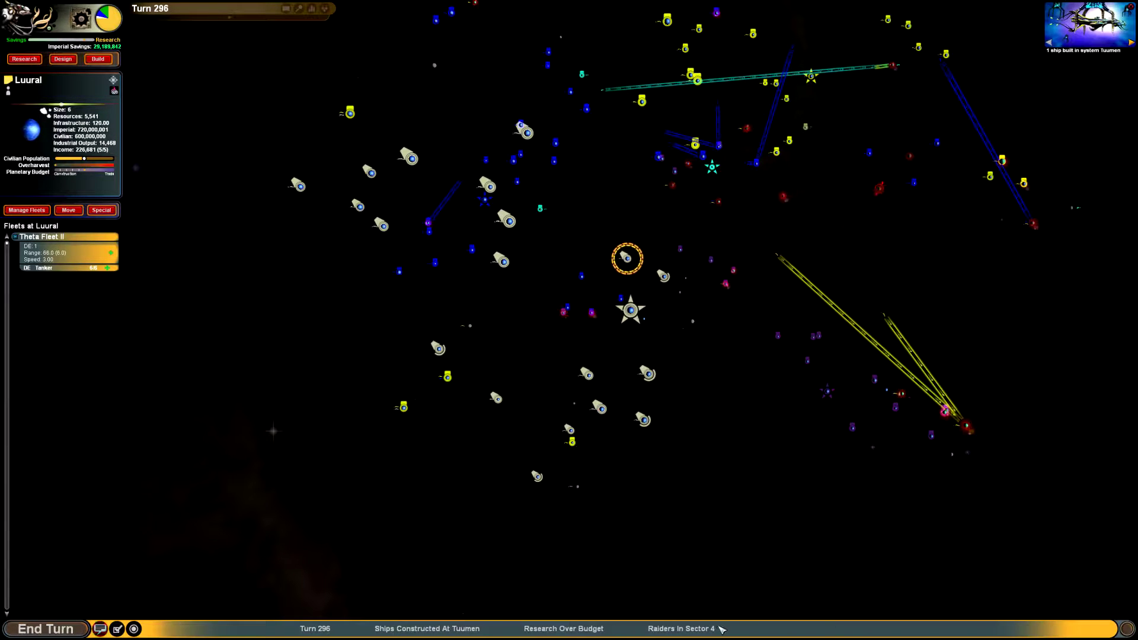
{"action": "left_click", "coordinate": [689, 630]}
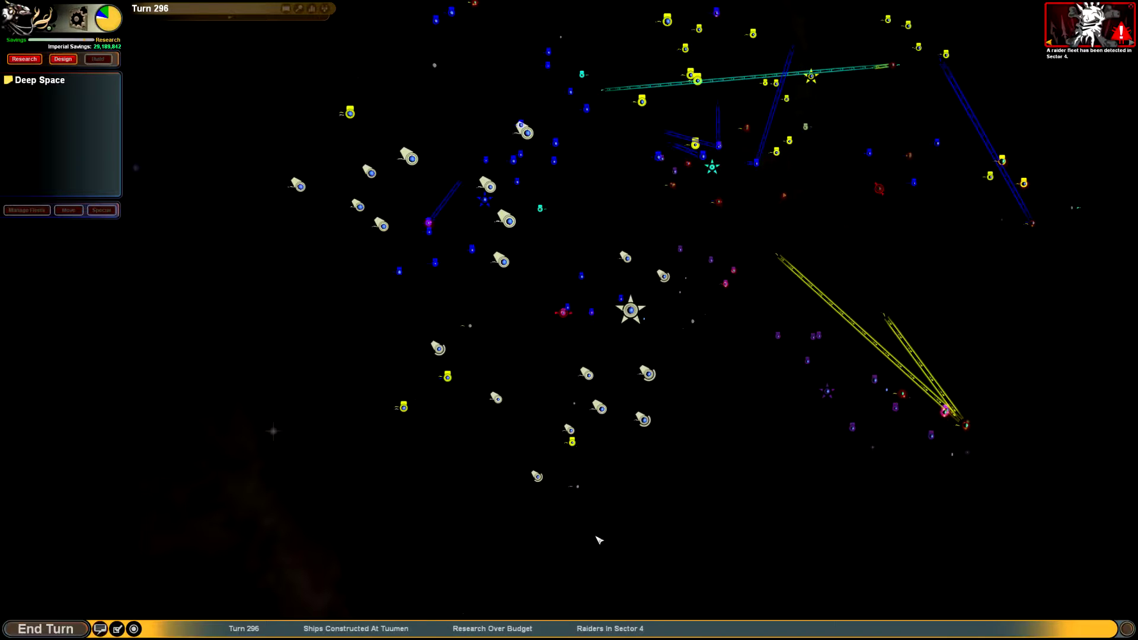
{"action": "left_click", "coordinate": [580, 628]}
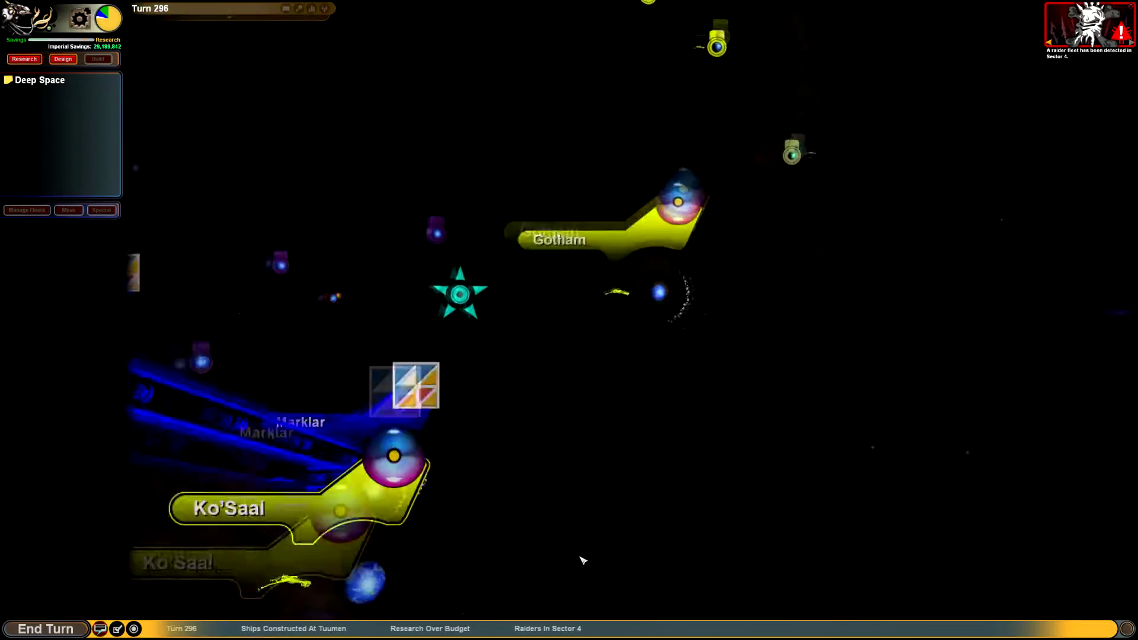
{"action": "scroll", "coordinate": [582, 560], "scroll_direction": "down", "scroll_amount": 1}
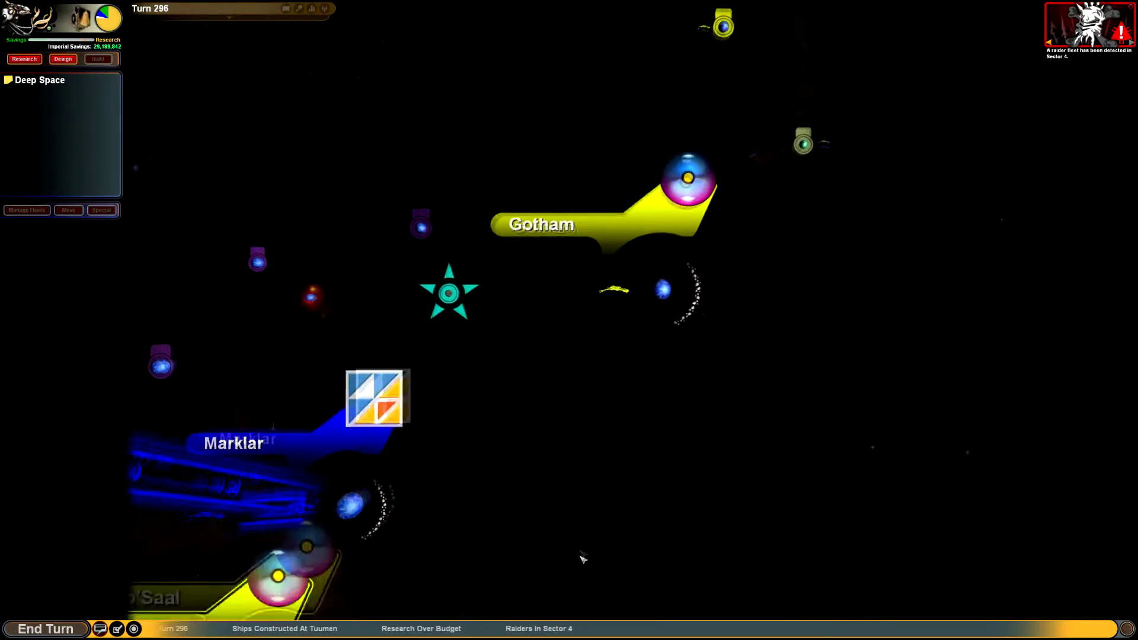
{"action": "scroll", "coordinate": [580, 555], "scroll_direction": "down", "scroll_amount": 3}
{"action": "scroll", "coordinate": [579, 553], "scroll_direction": "down", "scroll_amount": 2}
{"action": "scroll", "coordinate": [534, 554], "scroll_direction": "down", "scroll_amount": 1}
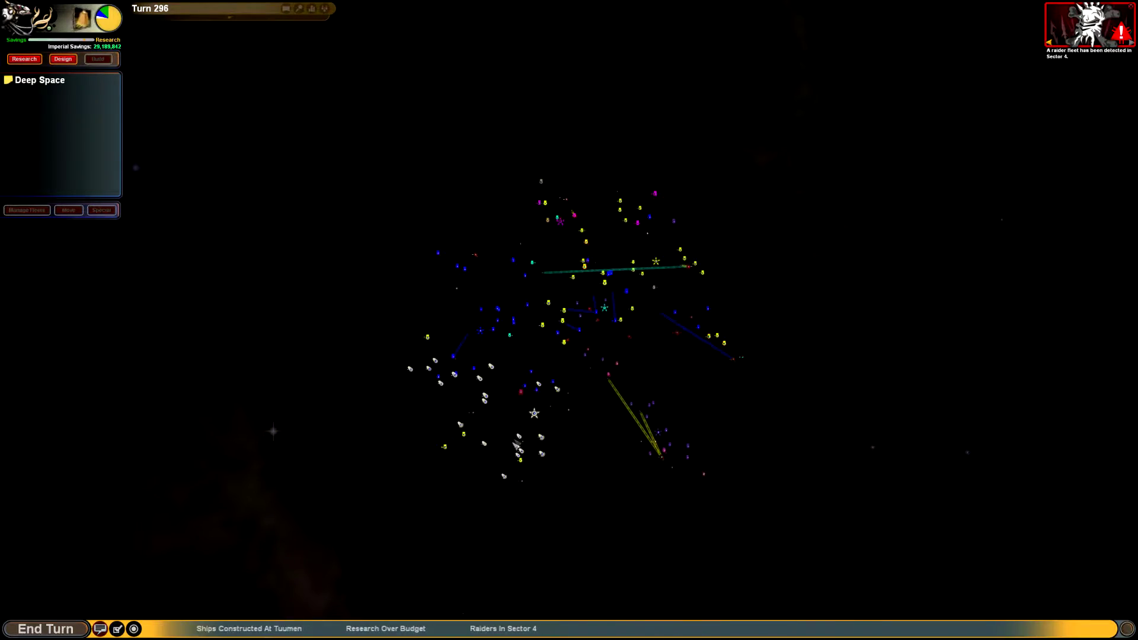
{"action": "left_click", "coordinate": [520, 447]}
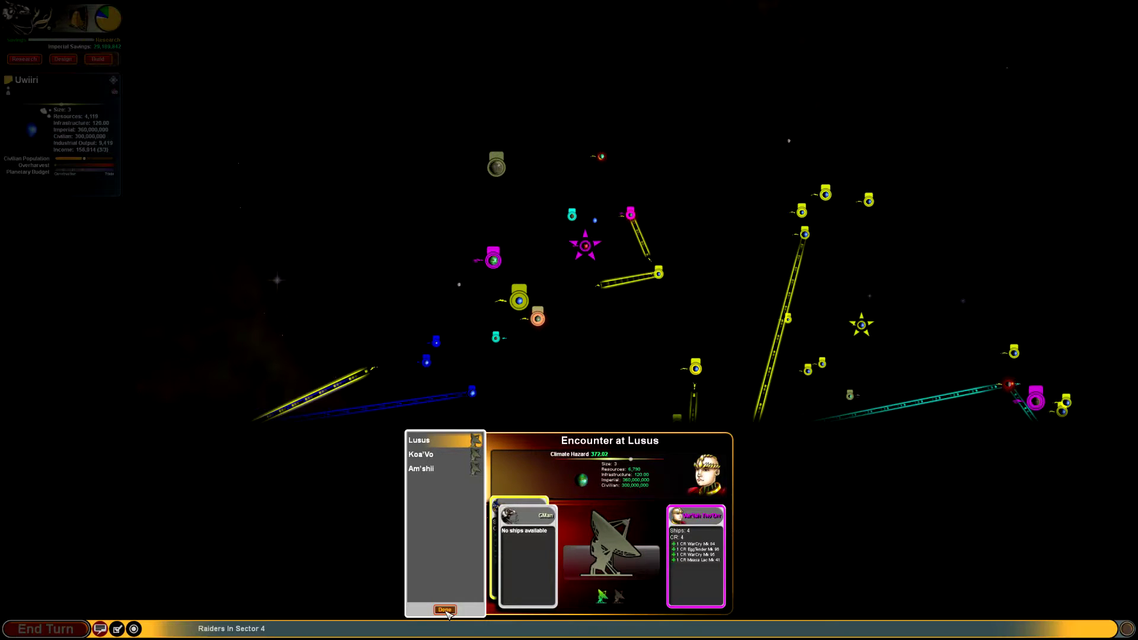
{"action": "left_click", "coordinate": [445, 611]}
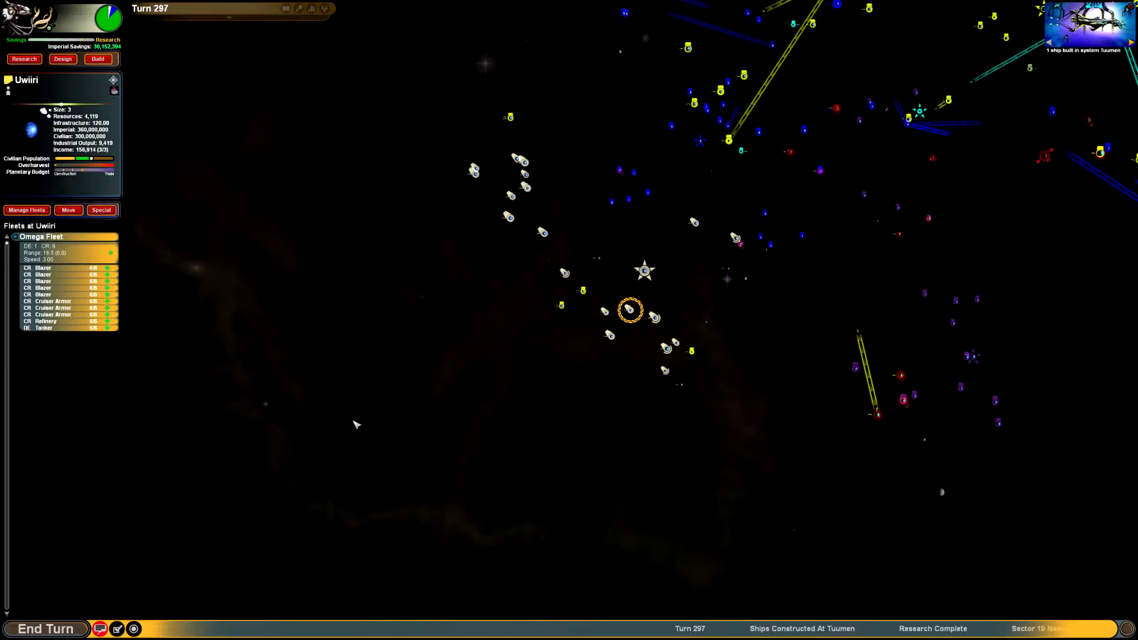
{"action": "left_click", "coordinate": [24, 59]}
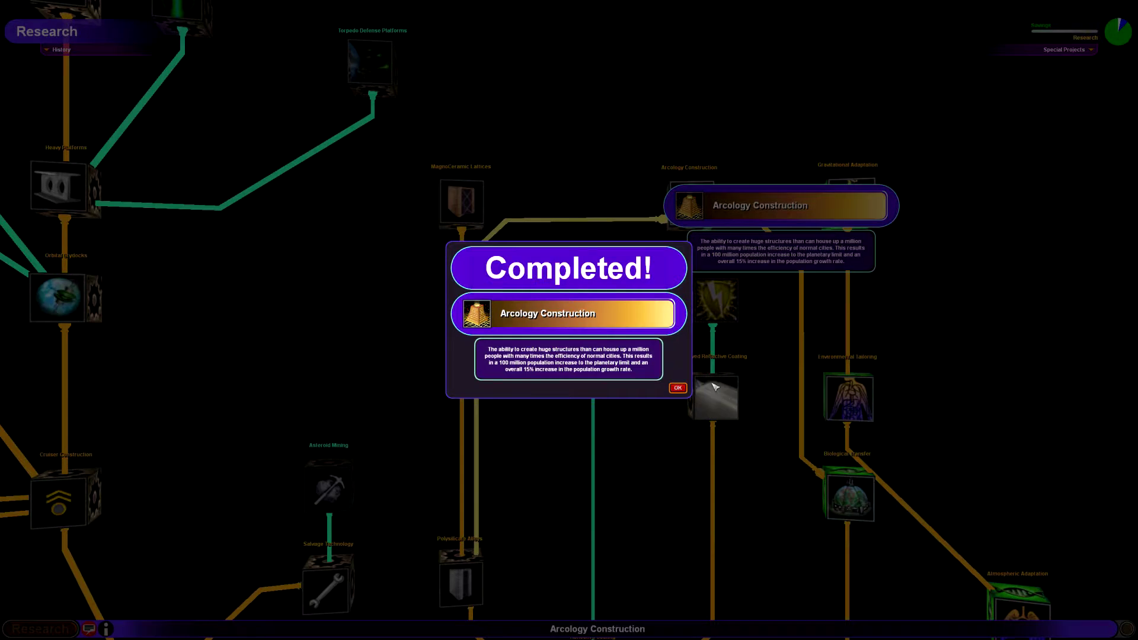
Dismiss the Arcology Construction notice, start researching Subjugate Liir, and return to the map.
{"action": "left_click", "coordinate": [677, 389]}
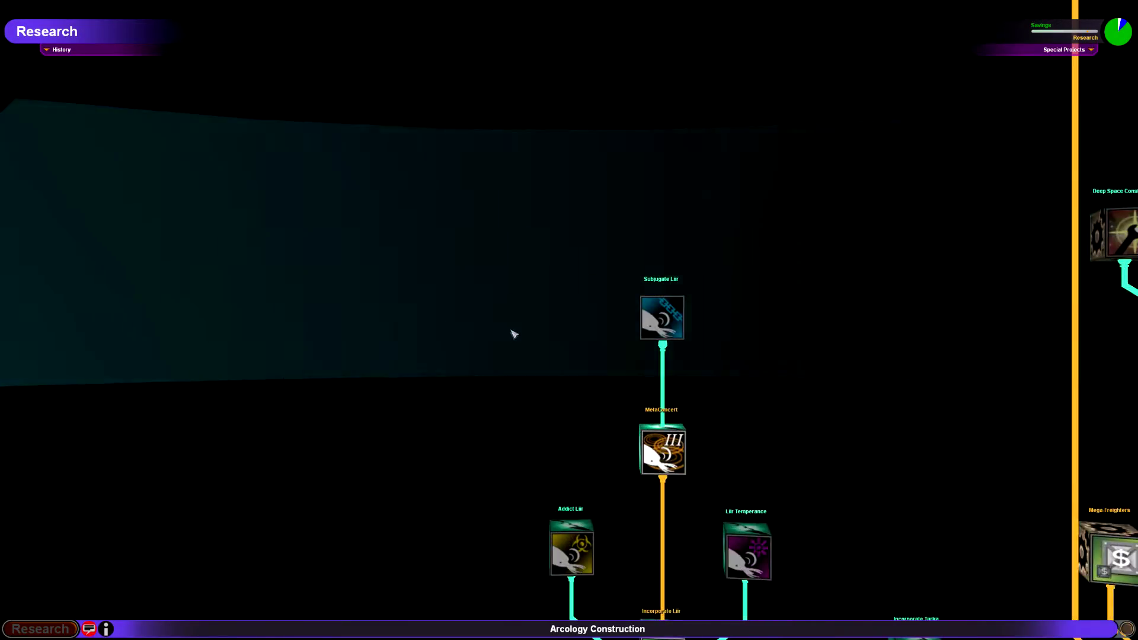
{"action": "mouse_move", "coordinate": [501, 216]}
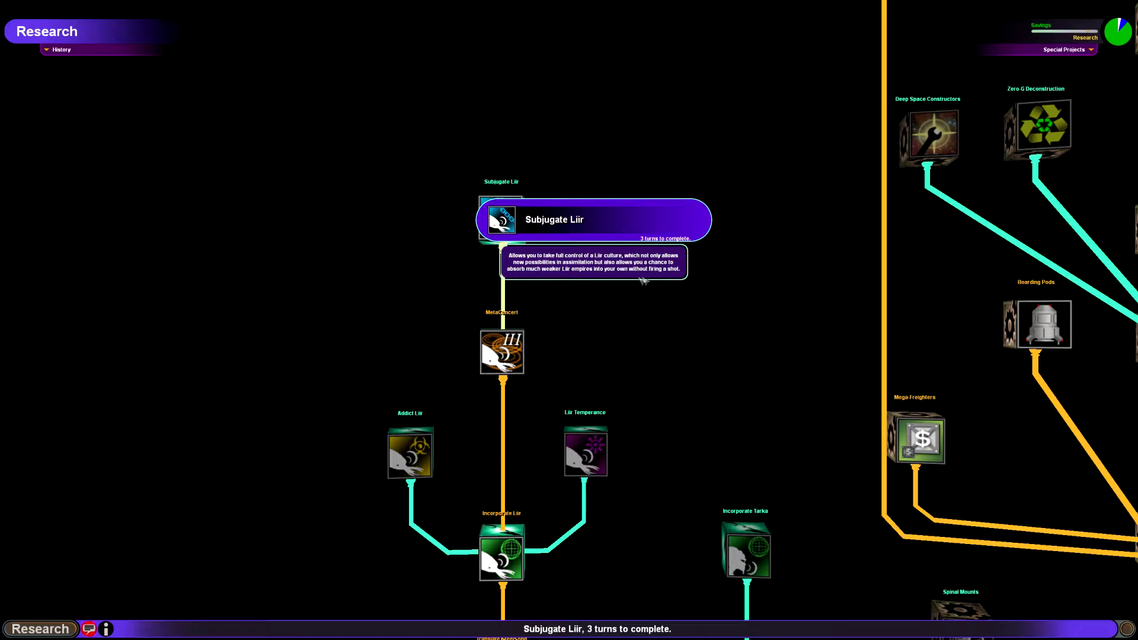
{"action": "left_click", "coordinate": [32, 629]}
{"action": "left_click", "coordinate": [608, 334]}
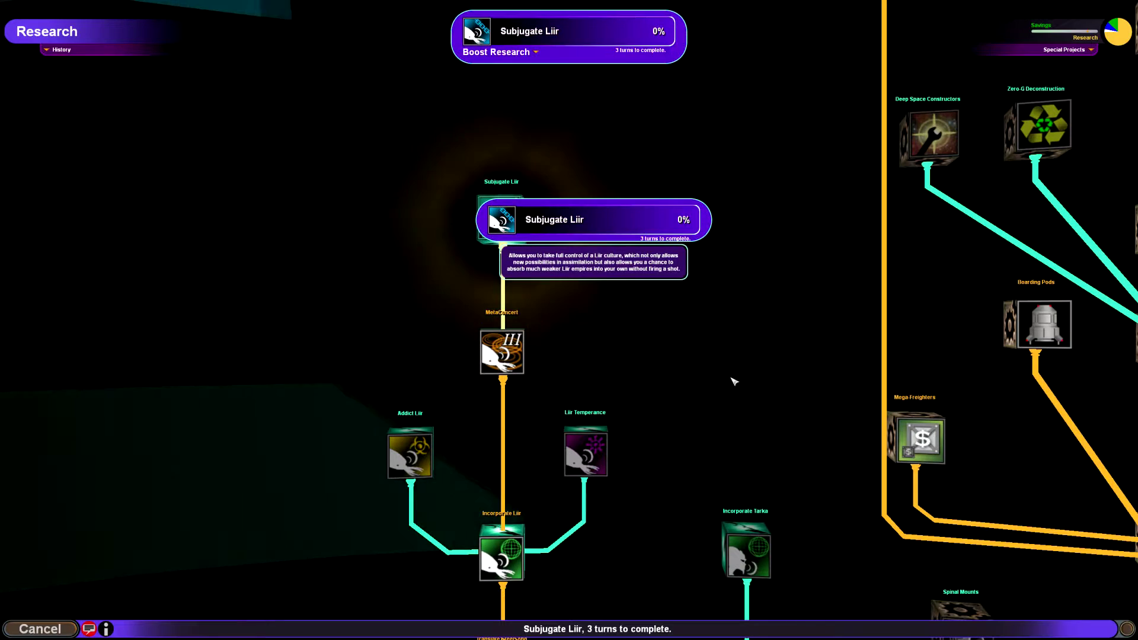
{"action": "left_click", "coordinate": [53, 630]}
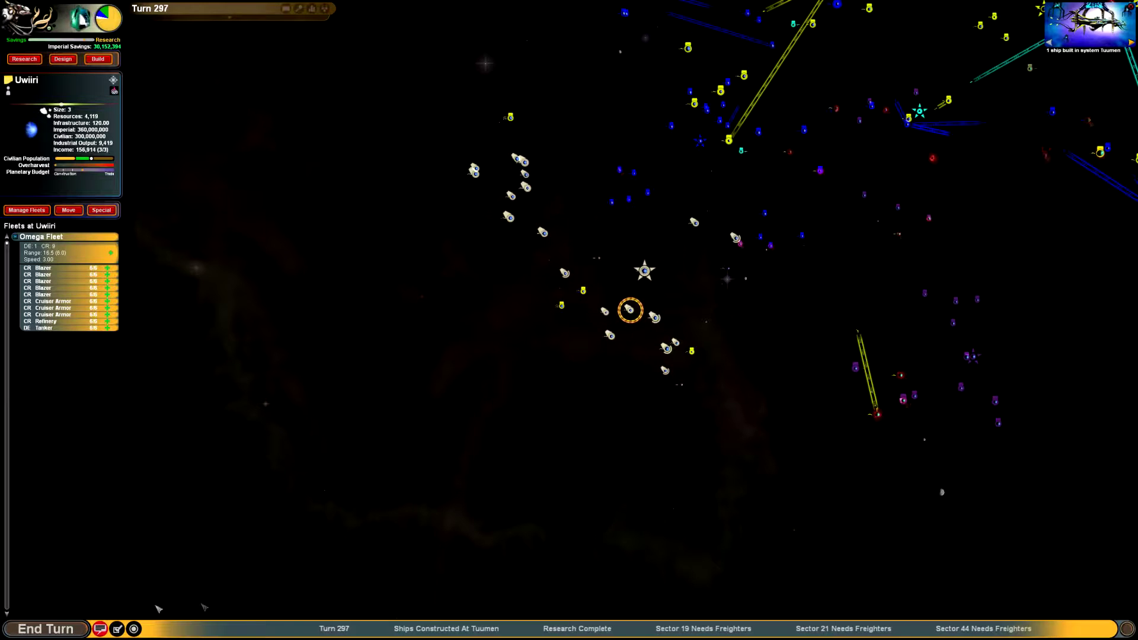
End turn 297, dismiss the Ka'Sogroth encounter, and view the joint project completion notice.
{"action": "left_click", "coordinate": [59, 631]}
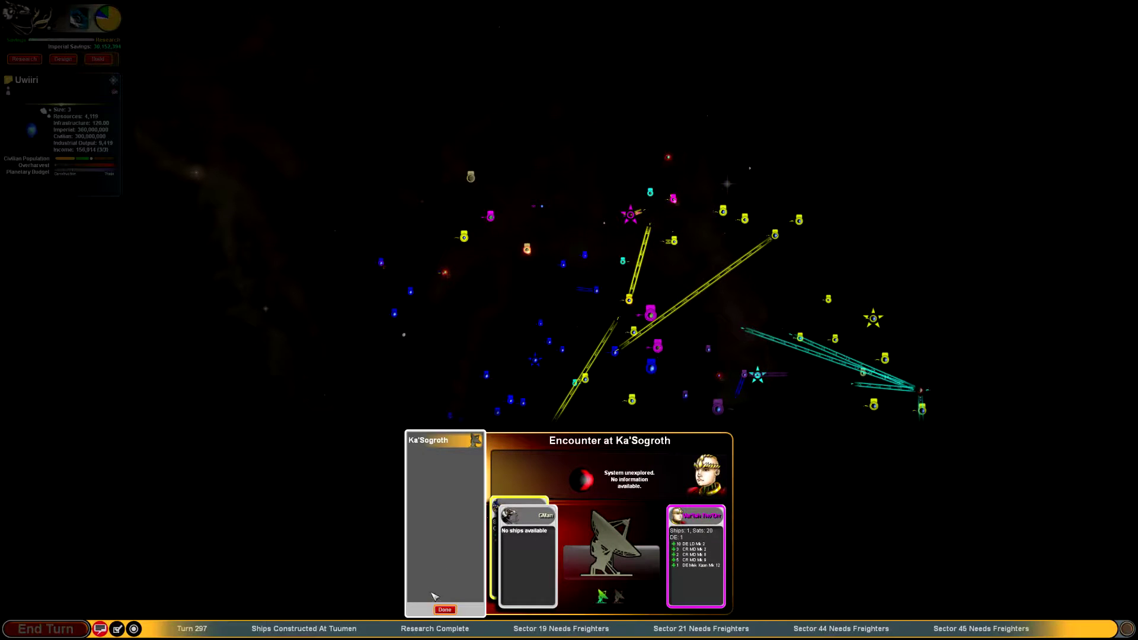
{"action": "left_click", "coordinate": [445, 610]}
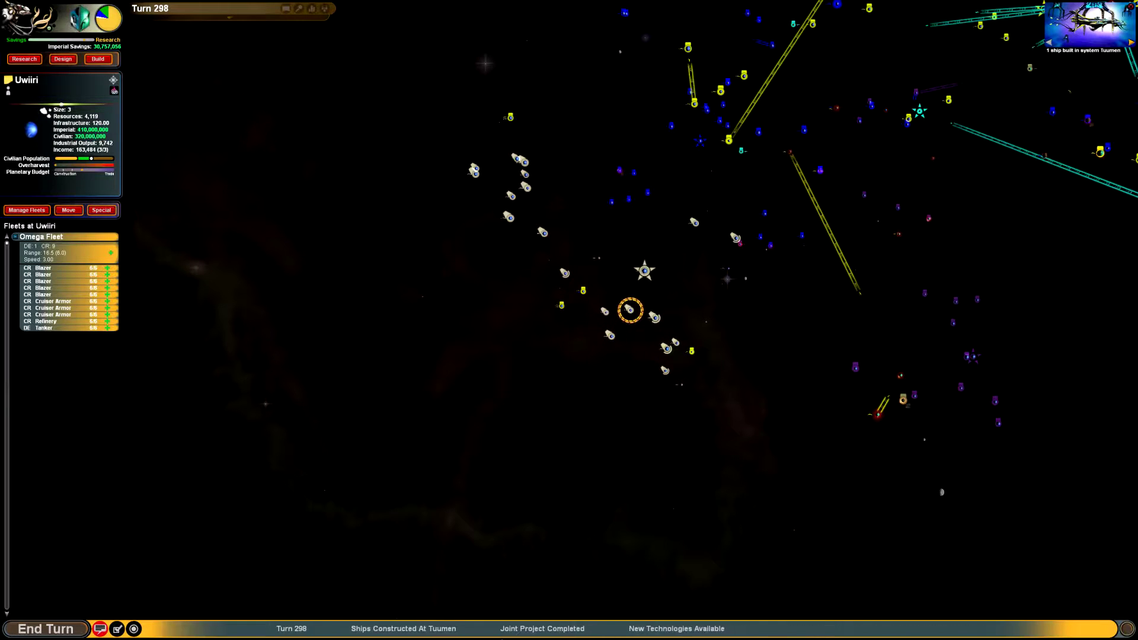
{"action": "left_click", "coordinate": [516, 629]}
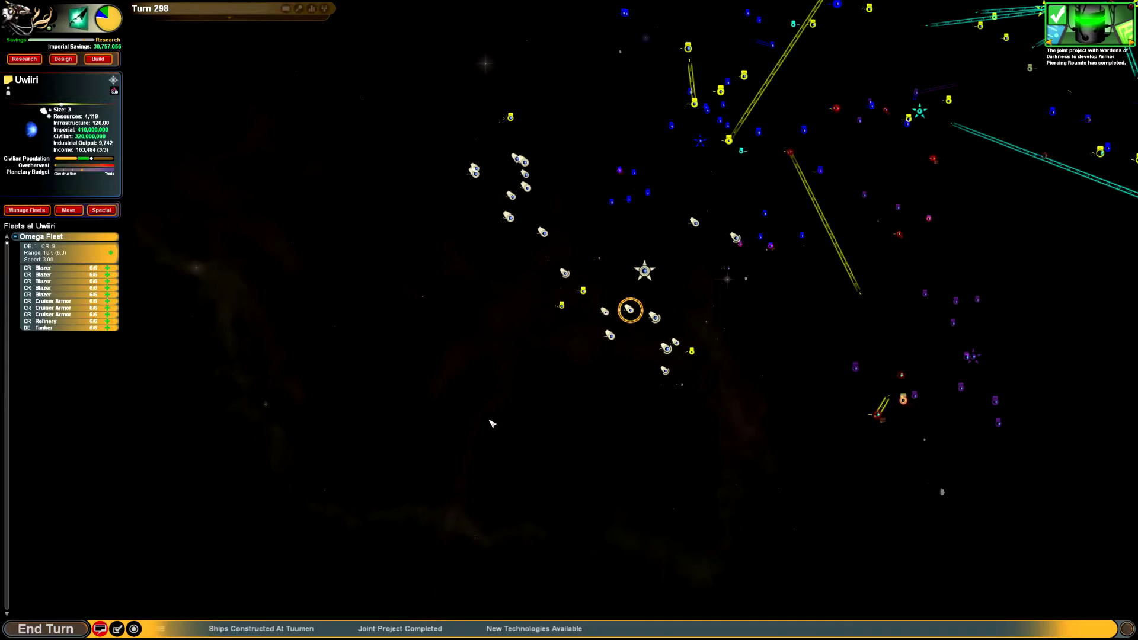
Select Tuumen, end turn 298, and dismiss the Trantor encounter report.
{"action": "left_click", "coordinate": [213, 628]}
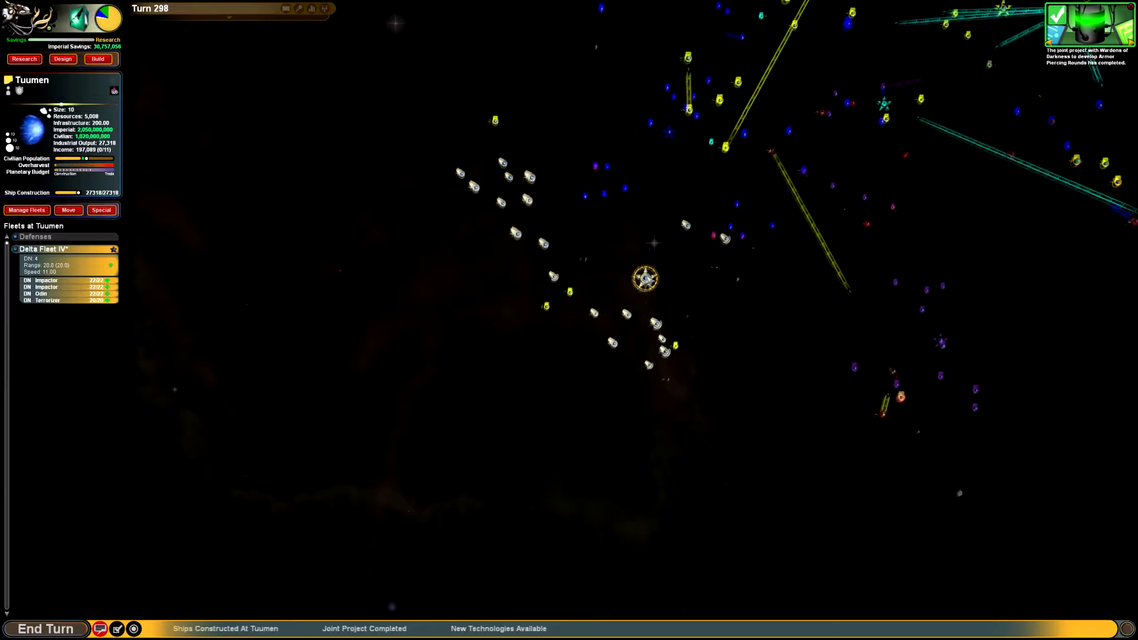
{"action": "left_click", "coordinate": [78, 624]}
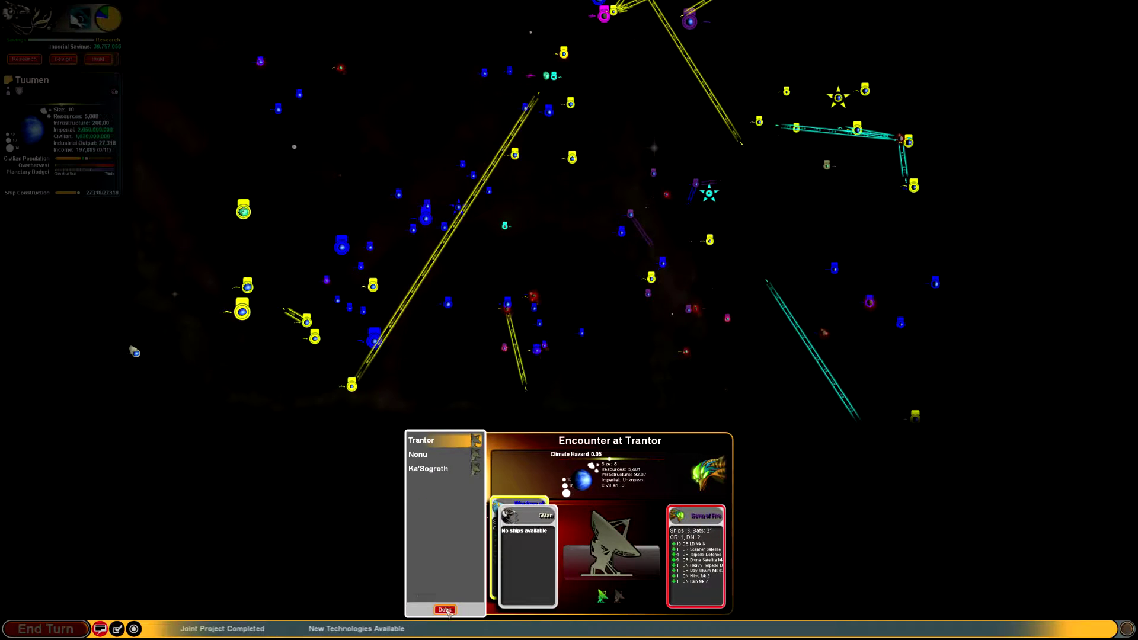
{"action": "left_click", "coordinate": [444, 610]}
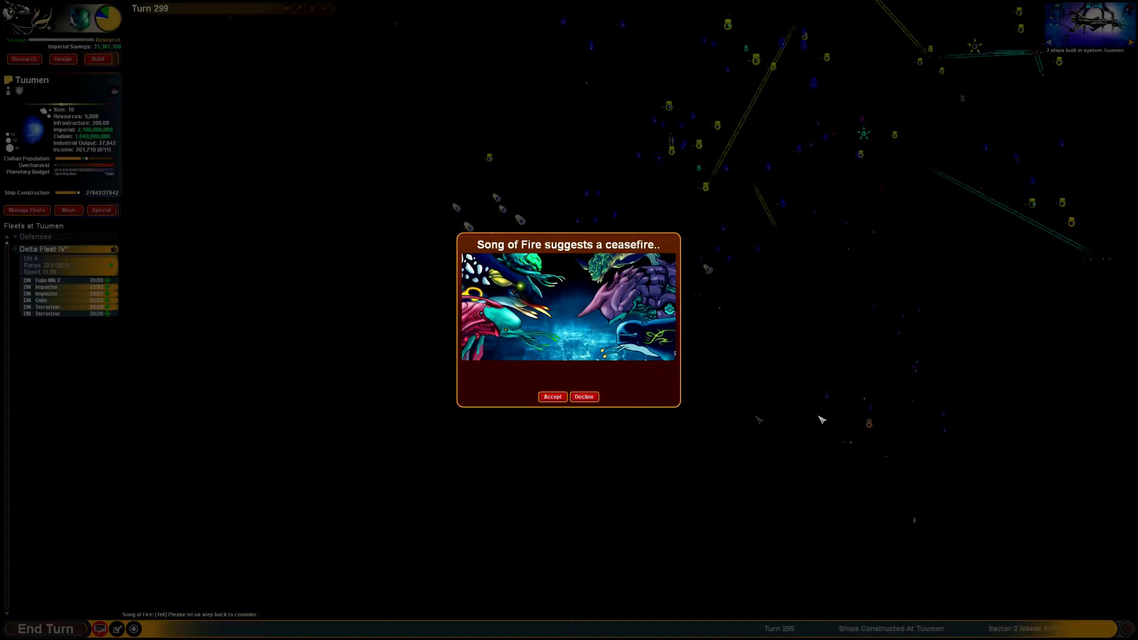
Decline Song of Fire's ceasefire offer and inspect the Beezaro, Tuumen and Soozle systems.
{"action": "left_click", "coordinate": [586, 398]}
{"action": "left_click", "coordinate": [870, 424]}
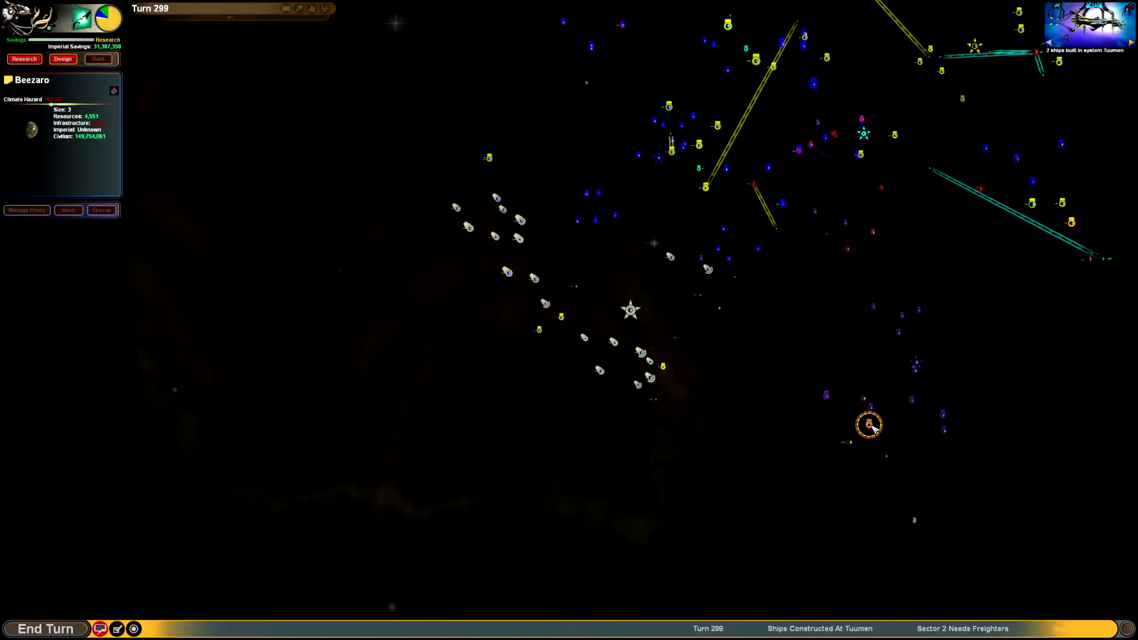
{"action": "double_click", "coordinate": [870, 425]}
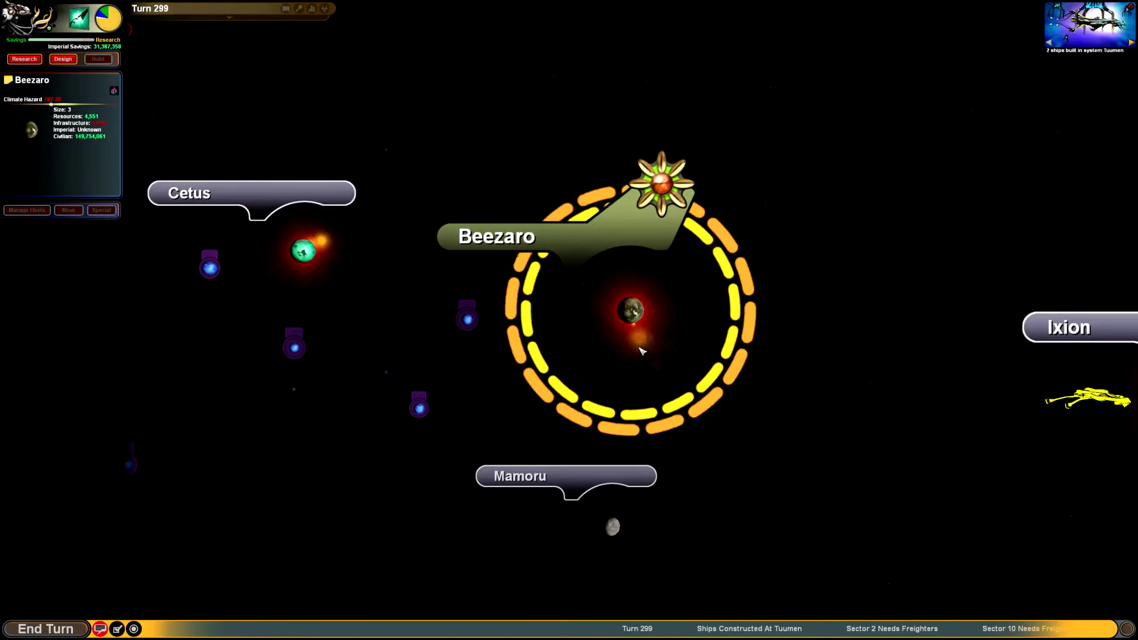
{"action": "scroll", "coordinate": [630, 348], "scroll_direction": "down", "scroll_amount": 5}
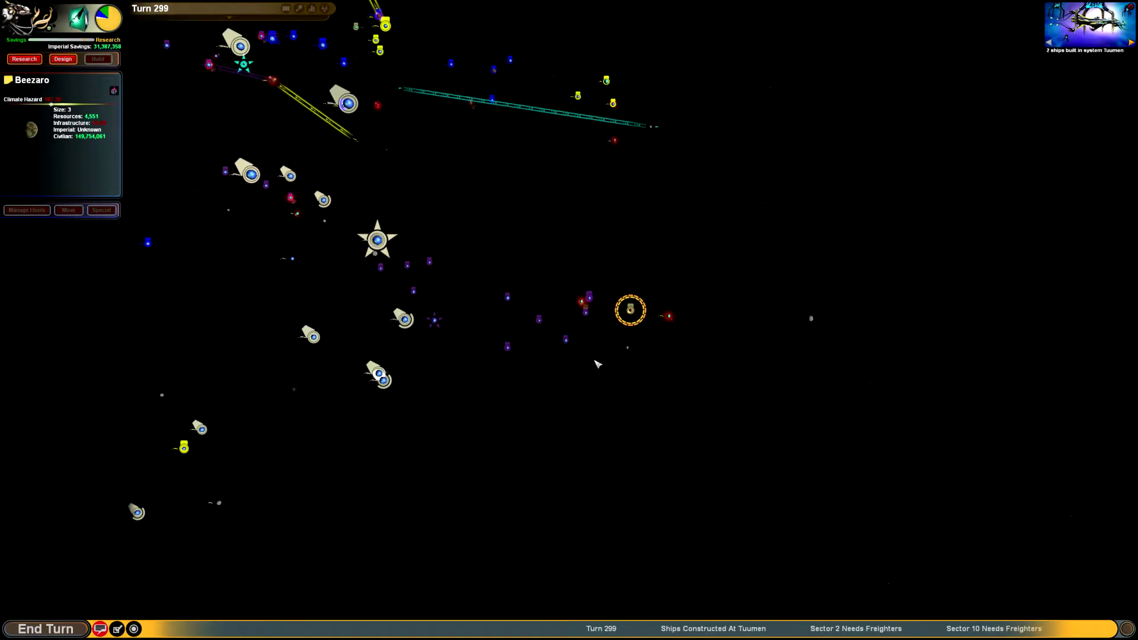
{"action": "scroll", "coordinate": [597, 364], "scroll_direction": "up", "scroll_amount": 2}
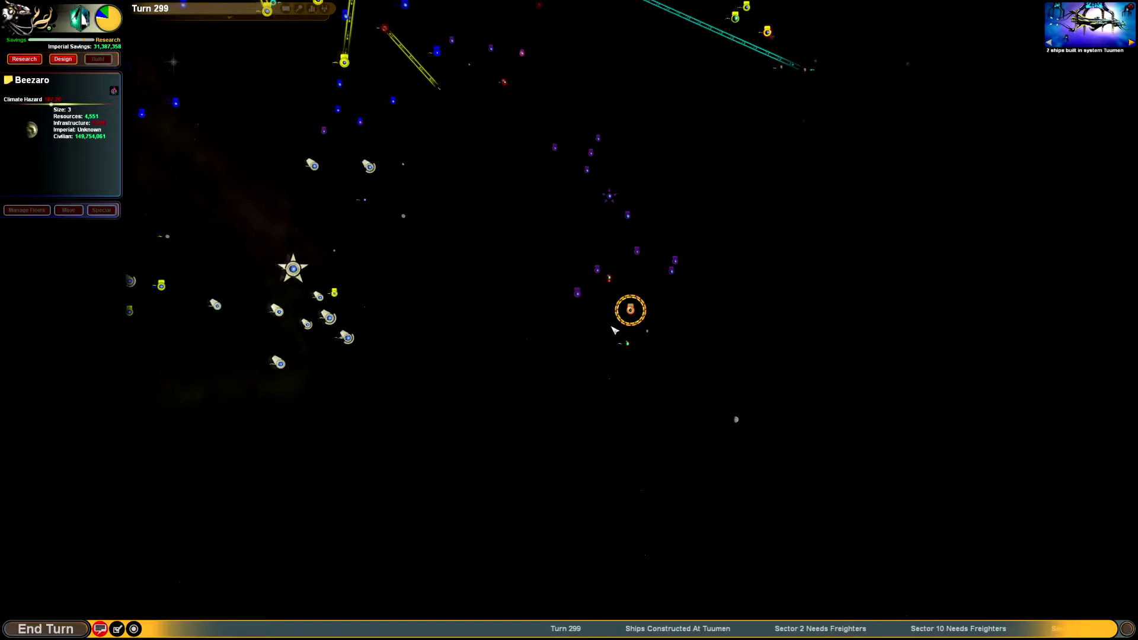
{"action": "scroll", "coordinate": [597, 337], "scroll_direction": "up", "scroll_amount": 3}
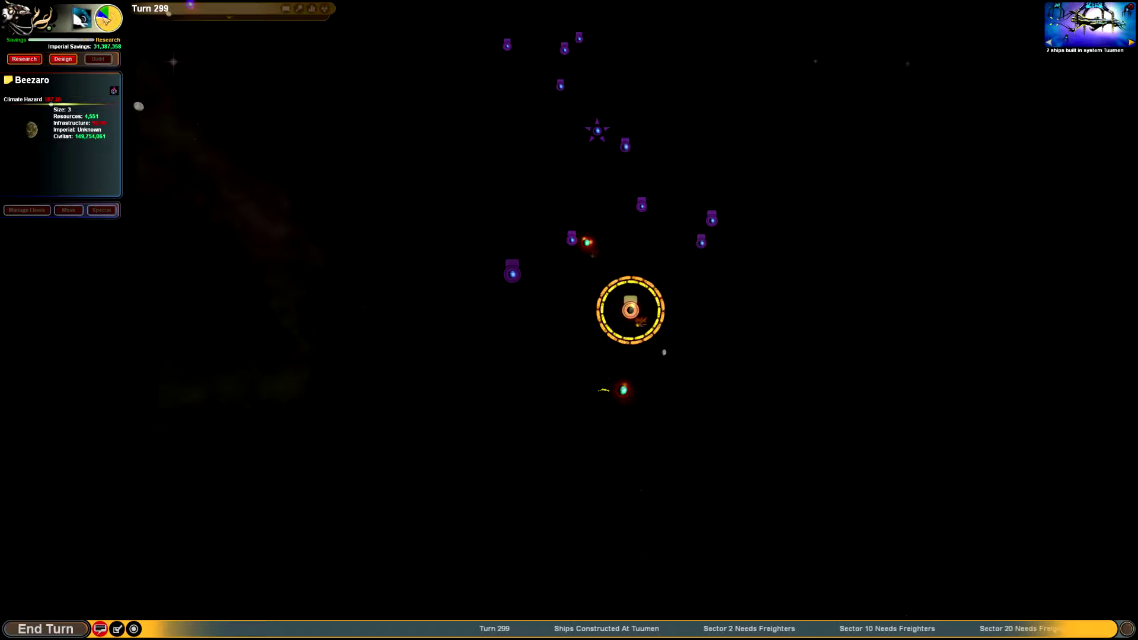
{"action": "scroll", "coordinate": [605, 322], "scroll_direction": "up", "scroll_amount": 3}
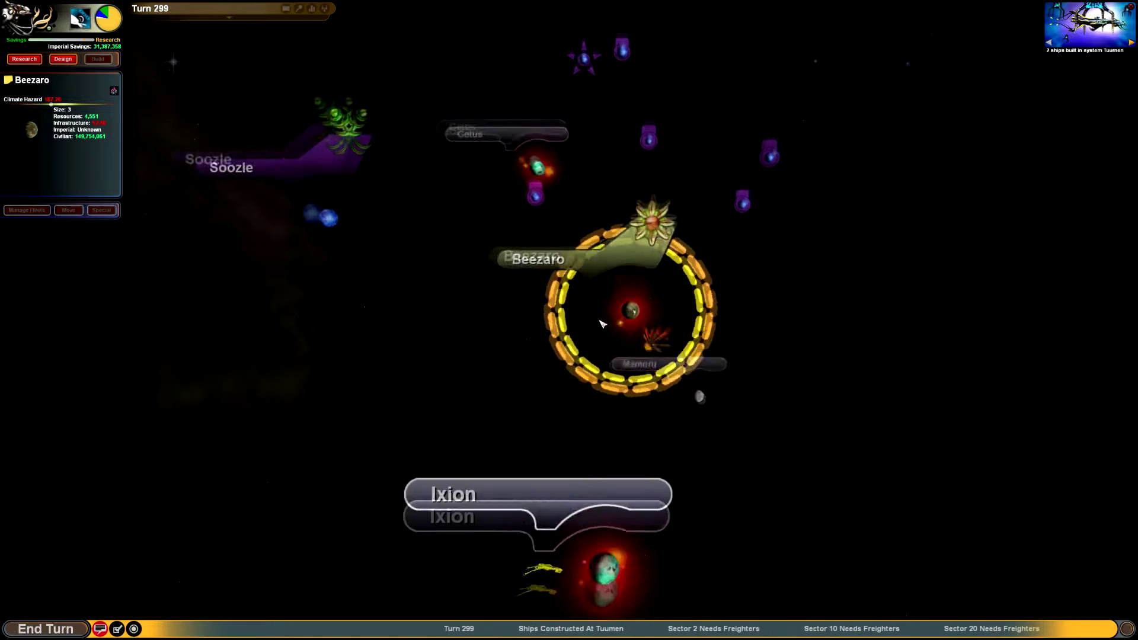
{"action": "scroll", "coordinate": [594, 317], "scroll_direction": "down", "scroll_amount": 2}
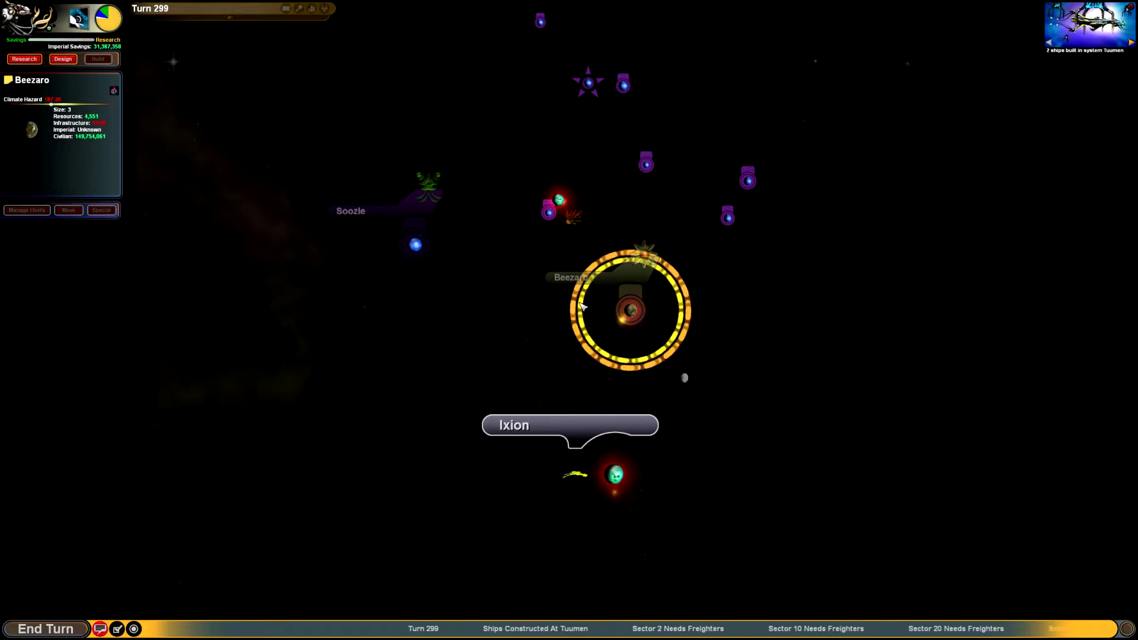
{"action": "scroll", "coordinate": [592, 315], "scroll_direction": "down", "scroll_amount": 5}
{"action": "scroll", "coordinate": [460, 289], "scroll_direction": "up", "scroll_amount": 3}
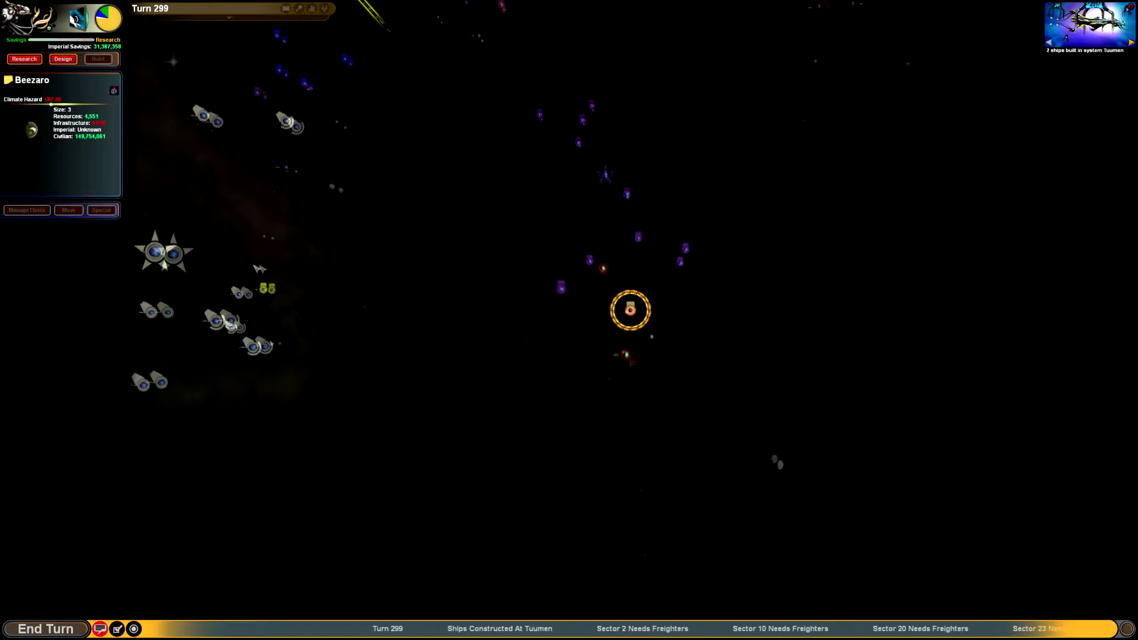
{"action": "left_click", "coordinate": [206, 256]}
{"action": "scroll", "coordinate": [266, 267], "scroll_direction": "down", "scroll_amount": 2}
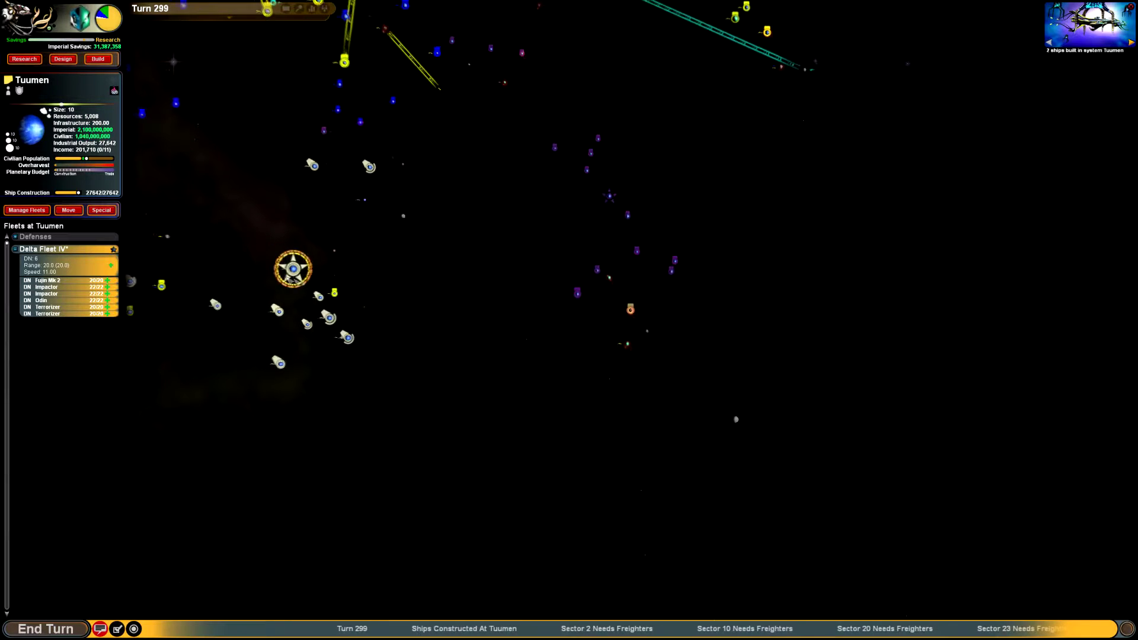
{"action": "scroll", "coordinate": [302, 278], "scroll_direction": "up", "scroll_amount": 3}
{"action": "scroll", "coordinate": [386, 293], "scroll_direction": "up", "scroll_amount": 3}
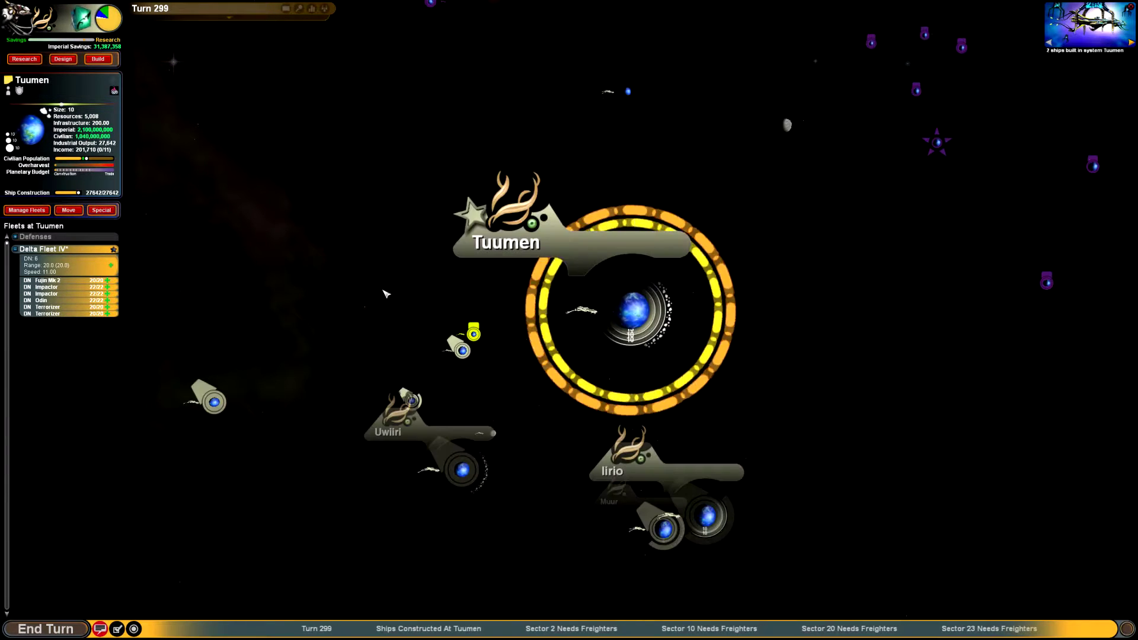
{"action": "scroll", "coordinate": [389, 291], "scroll_direction": "down", "scroll_amount": 1}
{"action": "scroll", "coordinate": [389, 290], "scroll_direction": "down", "scroll_amount": 2}
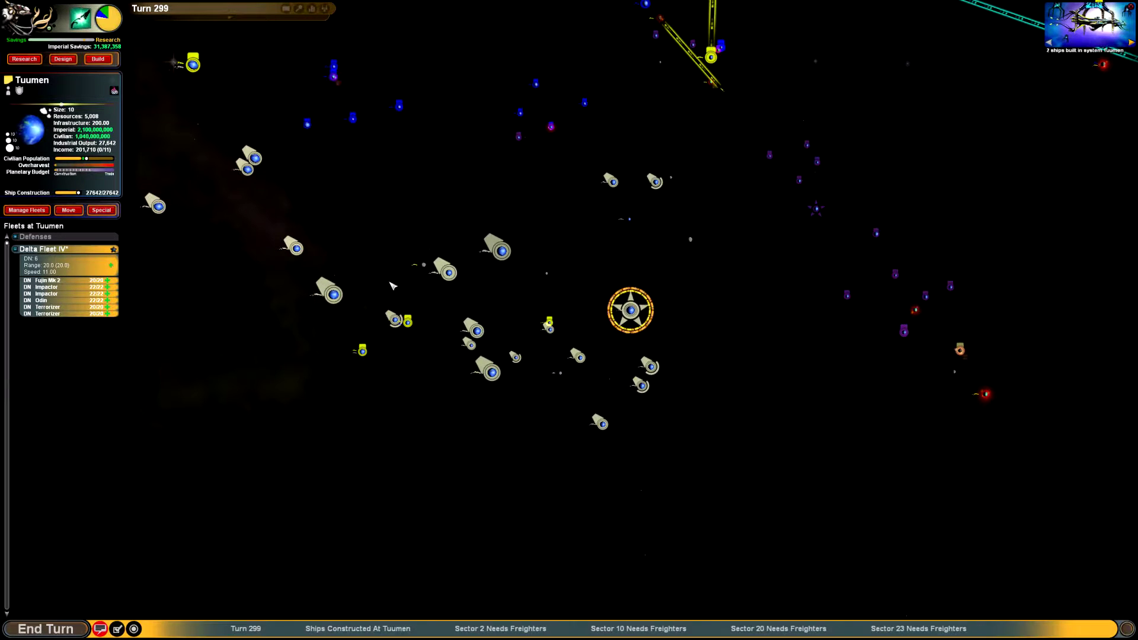
{"action": "scroll", "coordinate": [467, 294], "scroll_direction": "down", "scroll_amount": 3}
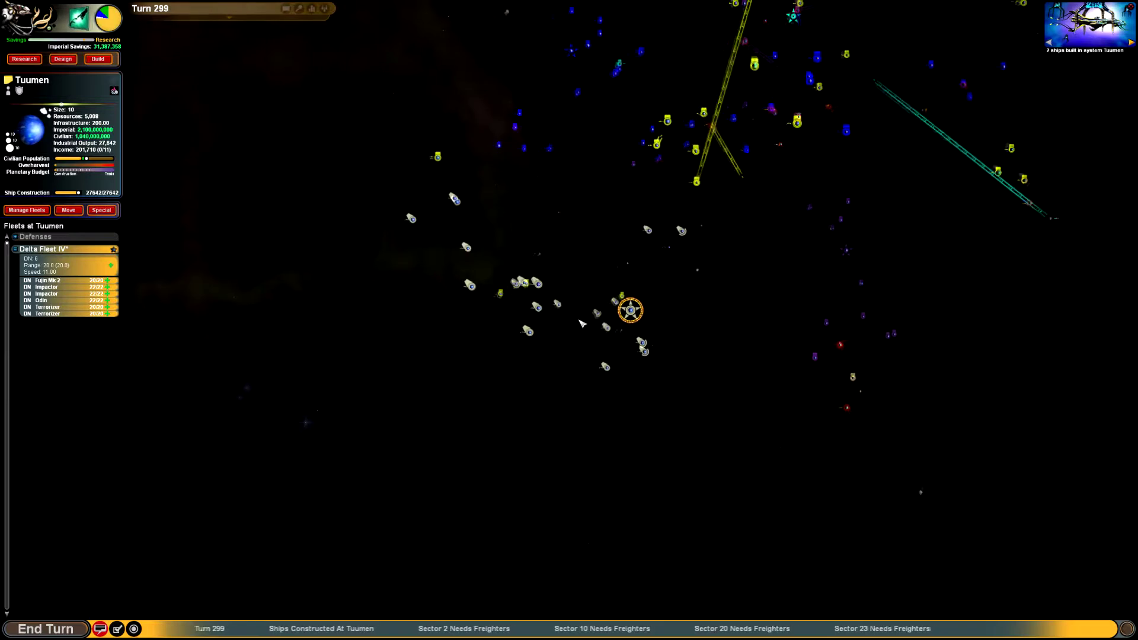
{"action": "left_click", "coordinate": [814, 357]}
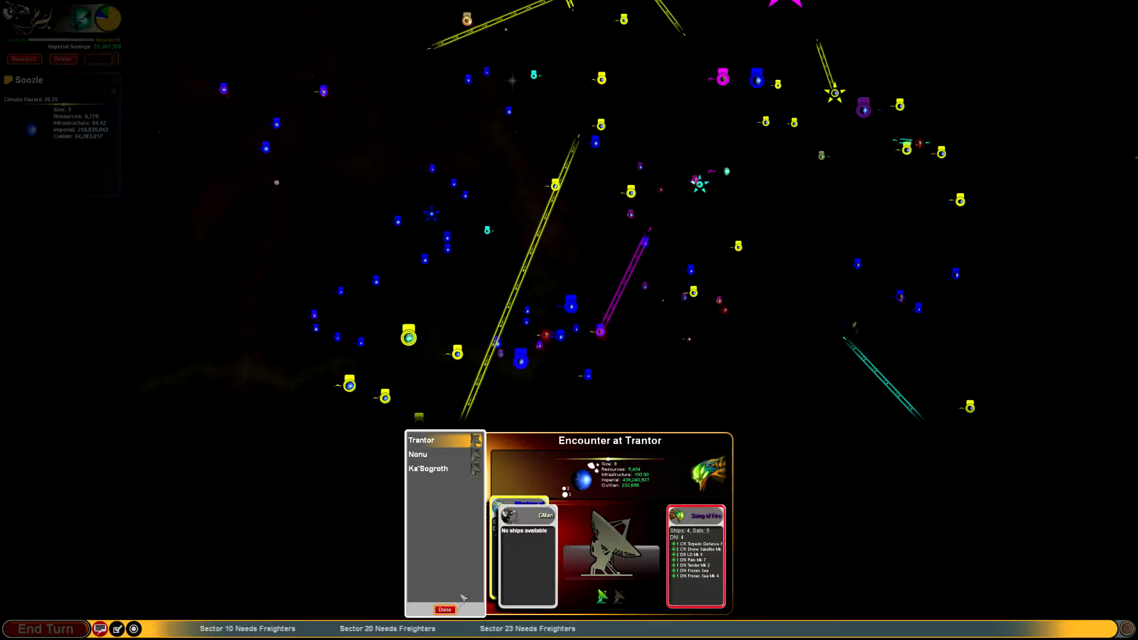
Skip the Trantor encounter, check the build overview, end turn, and skip the Bismol encounter.
{"action": "left_click", "coordinate": [445, 608]}
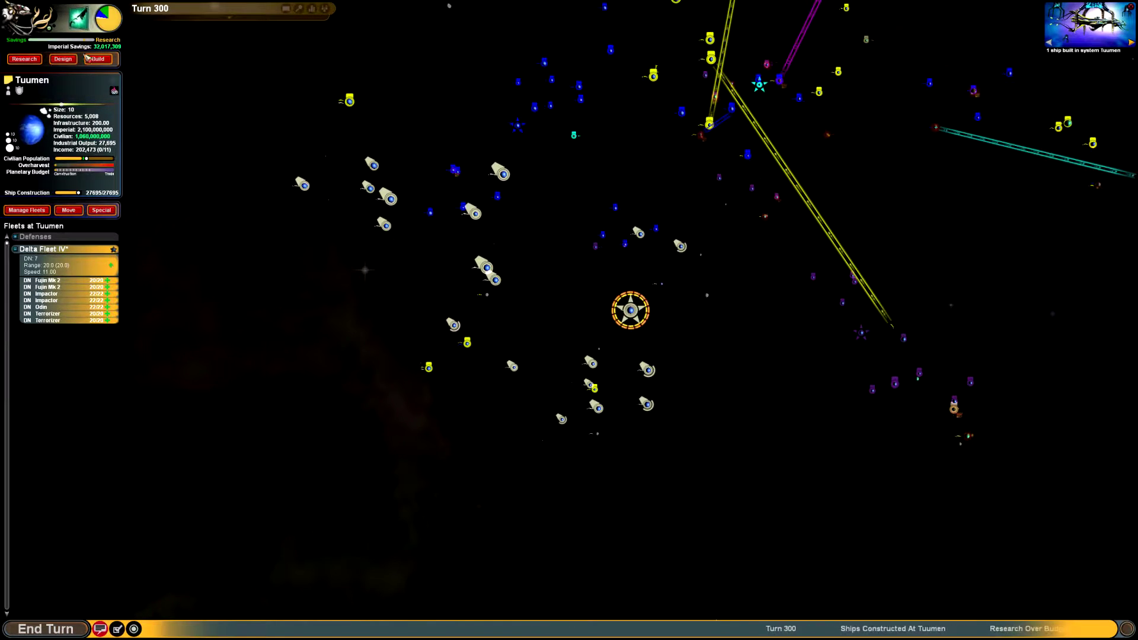
{"action": "left_click", "coordinate": [93, 60]}
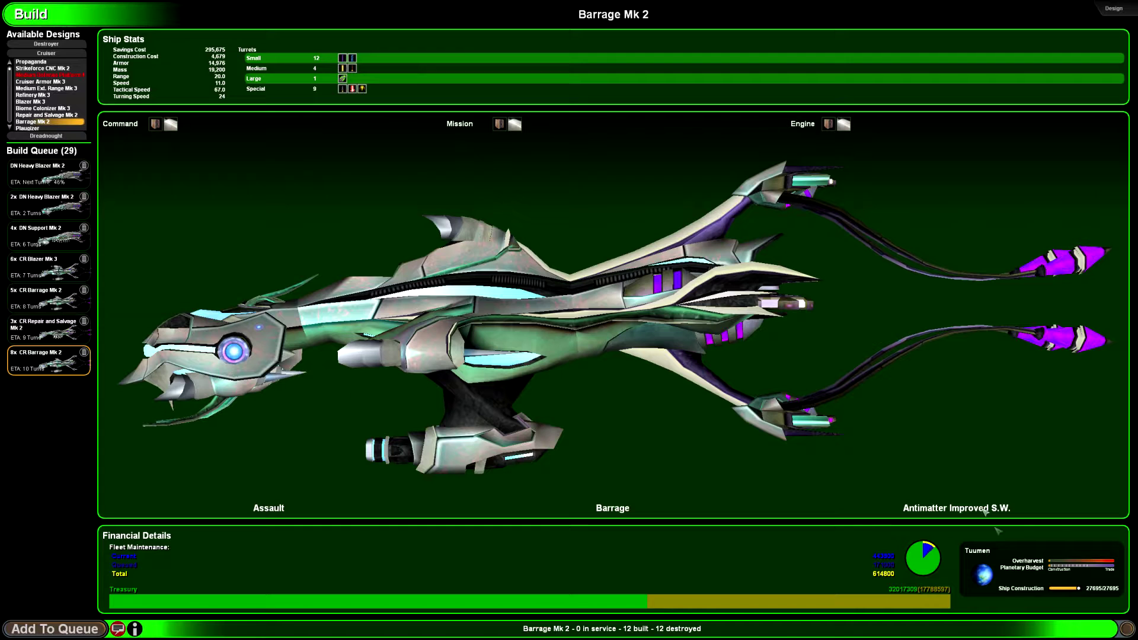
{"action": "left_click", "coordinate": [1126, 627]}
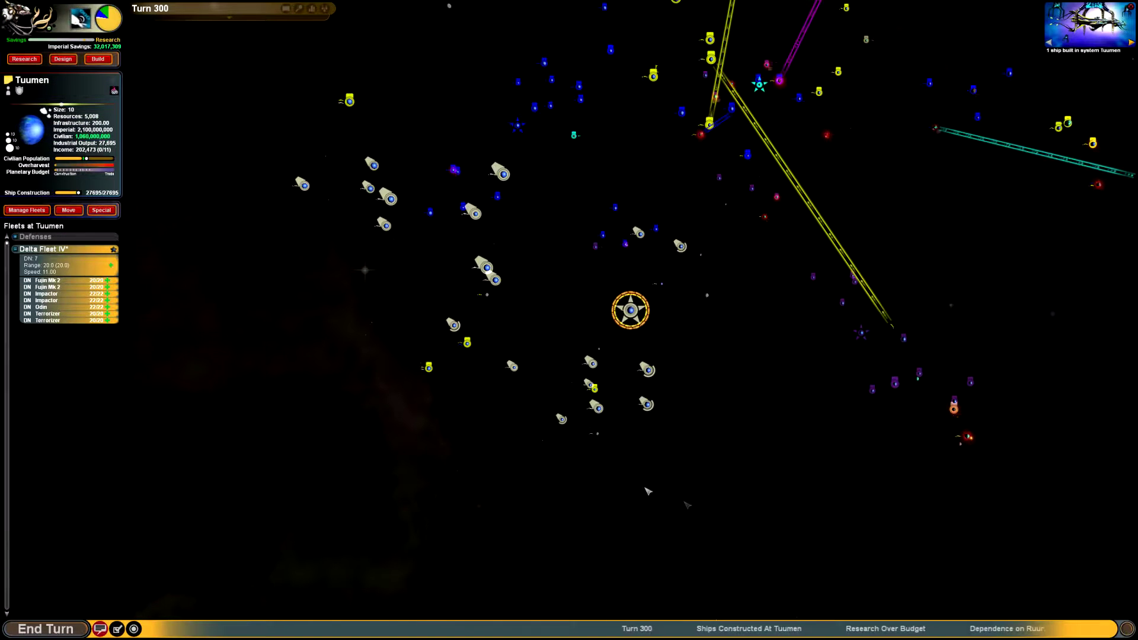
{"action": "left_click", "coordinate": [62, 628]}
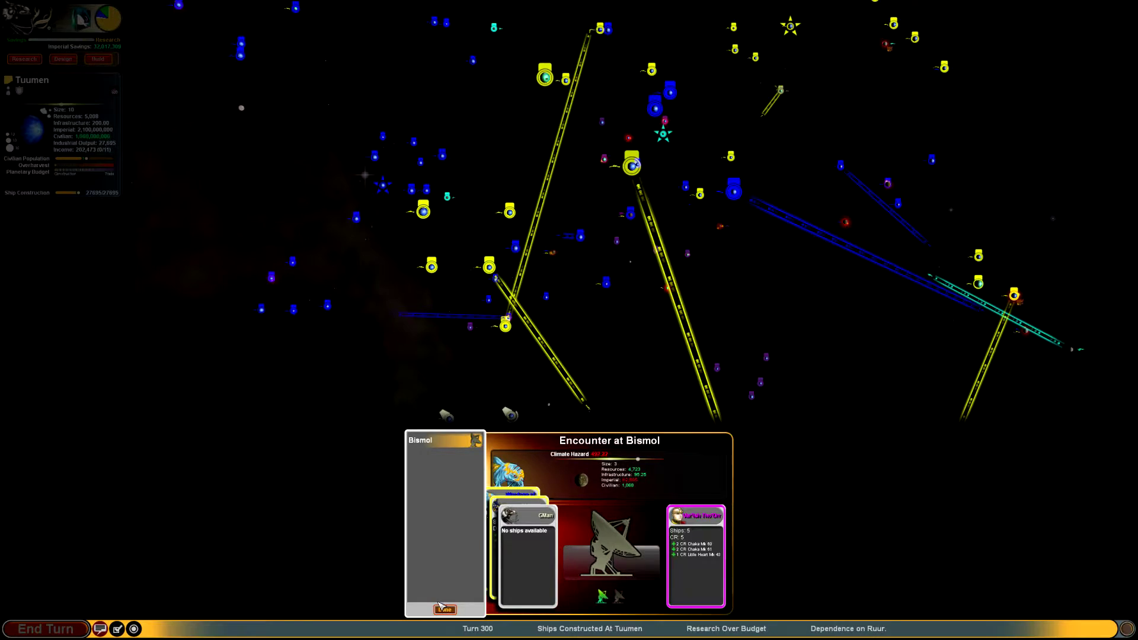
{"action": "left_click", "coordinate": [445, 609]}
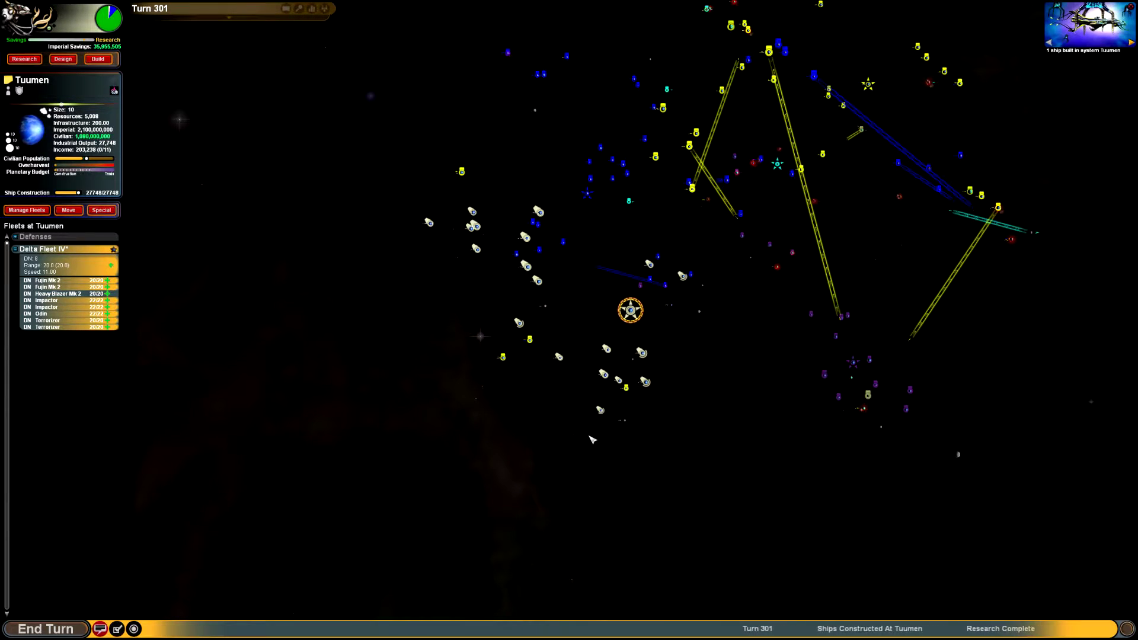
{"action": "left_click", "coordinate": [24, 59]}
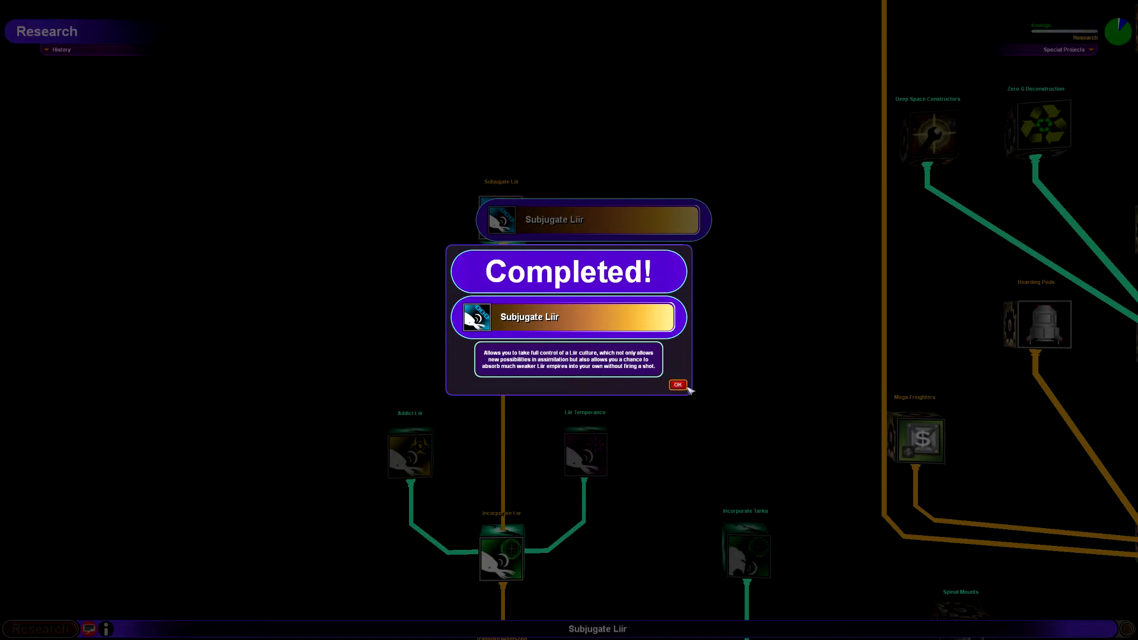
Acknowledge Subjugate Liir's completion and start researching Liir Temperance.
{"action": "left_click", "coordinate": [675, 386]}
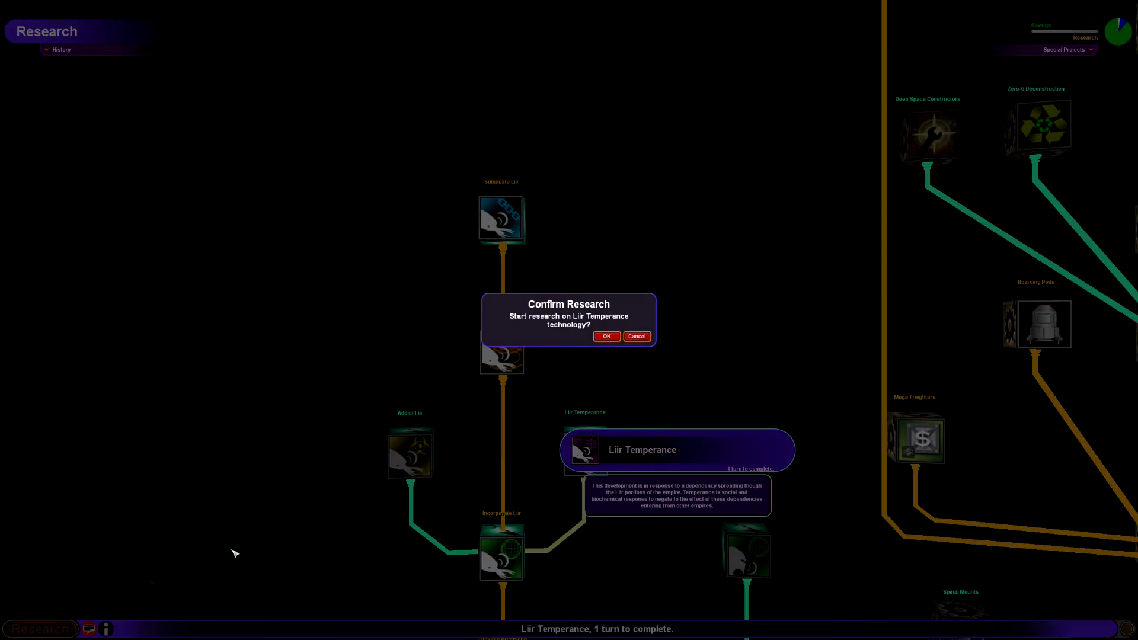
{"action": "left_click", "coordinate": [612, 339]}
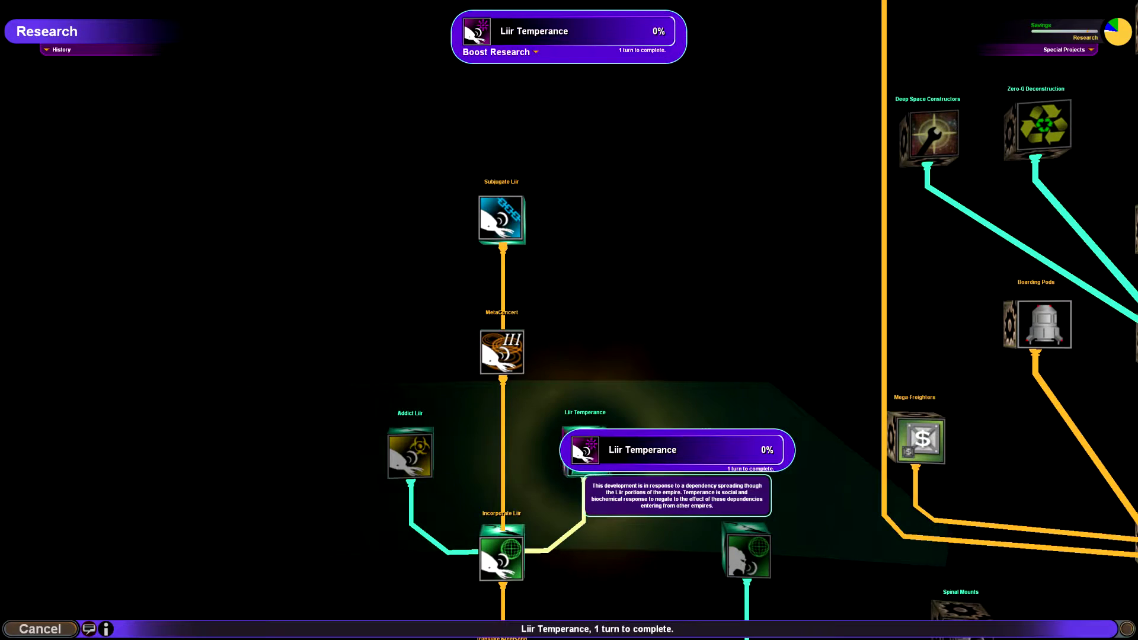
{"action": "key", "text": "Escape"}
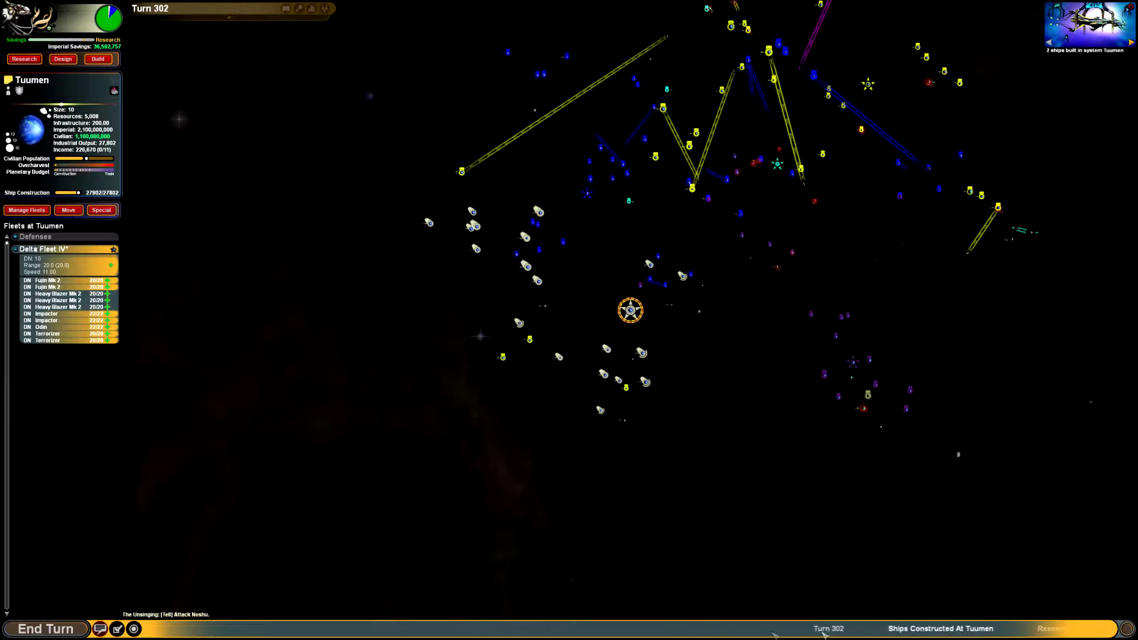
Acknowledge the completed Liir Temperance and start researching Addict Liir.
{"action": "left_click", "coordinate": [685, 631]}
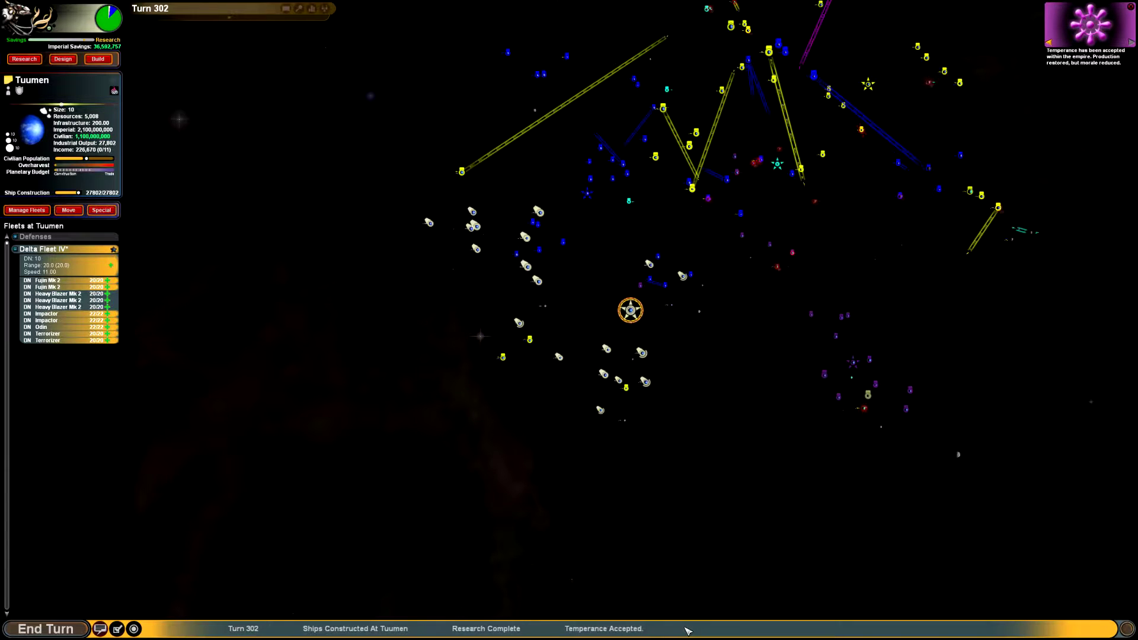
{"action": "left_click", "coordinate": [27, 61]}
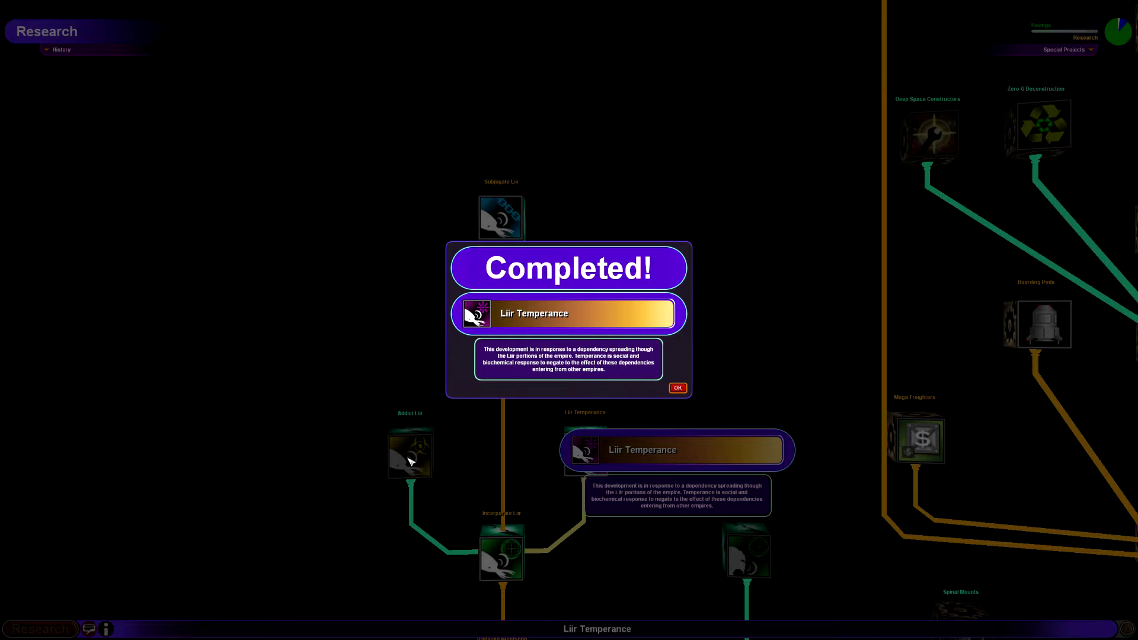
{"action": "left_click", "coordinate": [678, 388]}
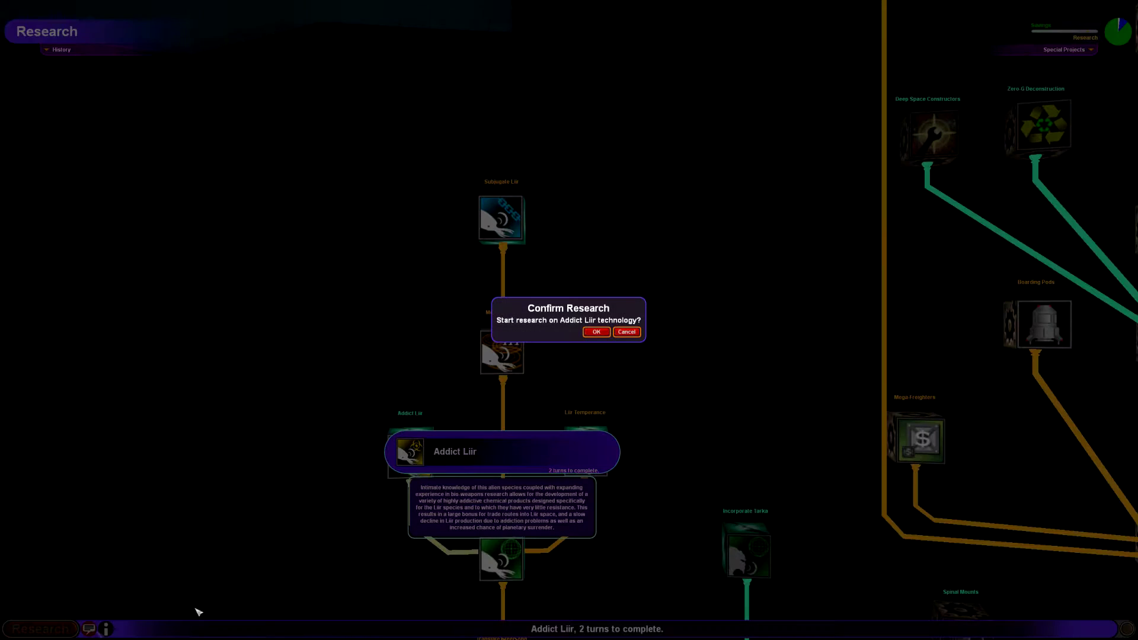
{"action": "left_click", "coordinate": [596, 331]}
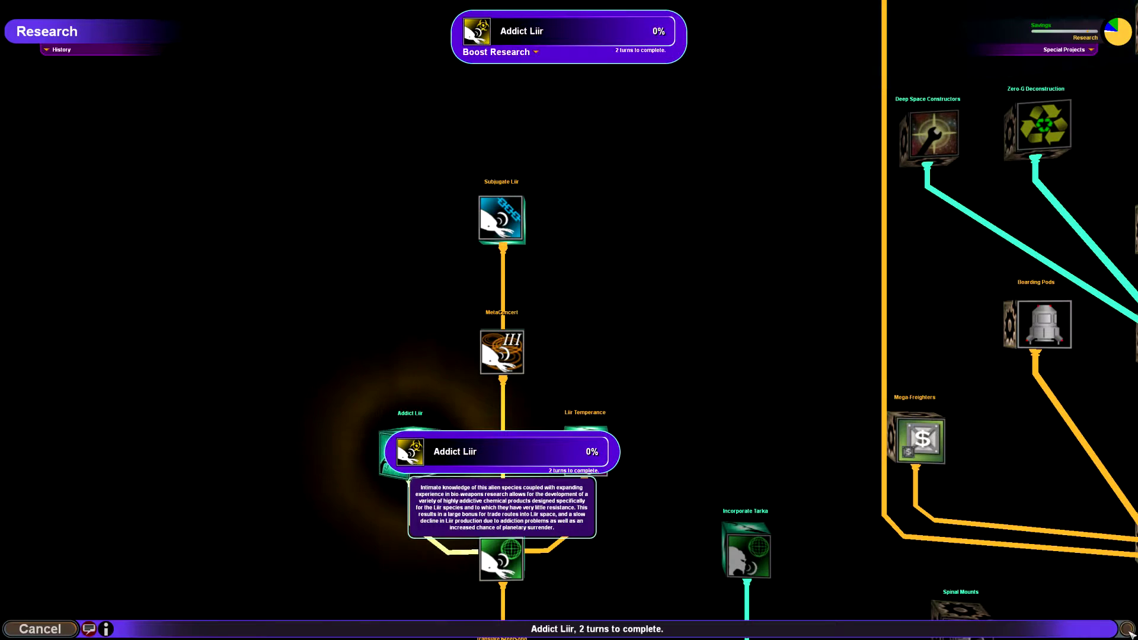
{"action": "key", "text": "Escape"}
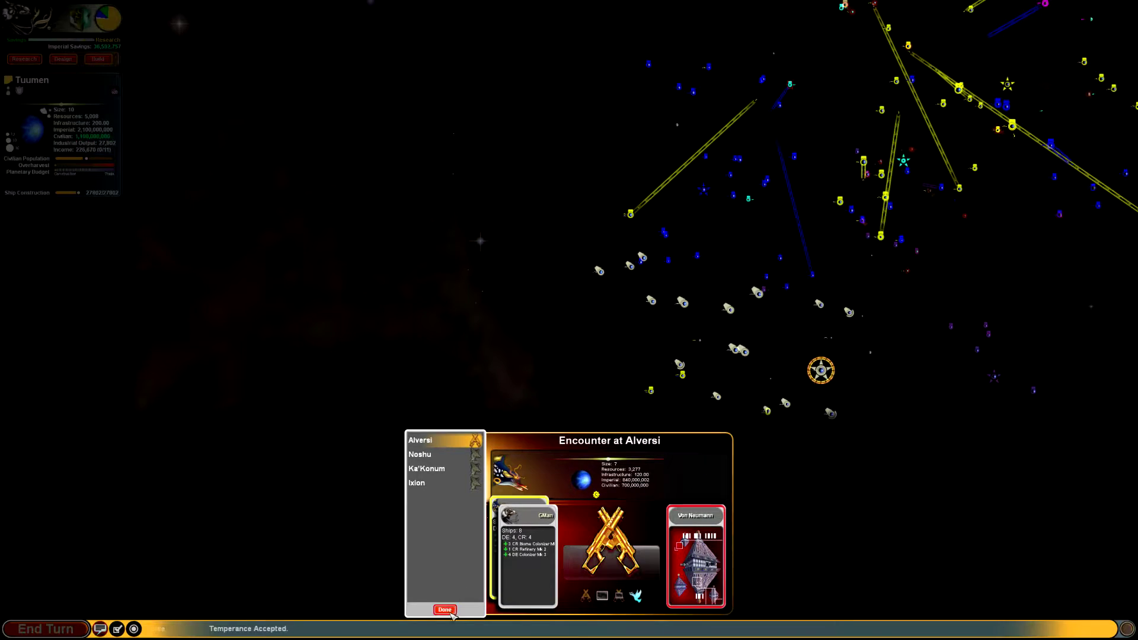
Launch the tactical battle from the Encounter at Alversi dialog.
{"action": "left_click", "coordinate": [444, 610]}
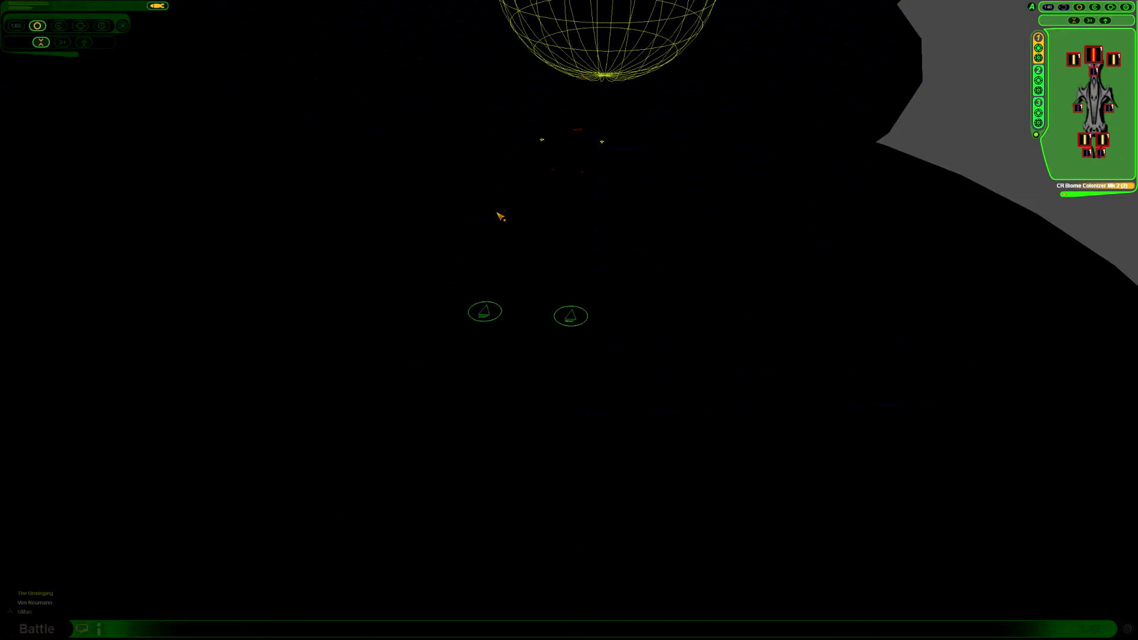
Centre on the Von Neumann ship, order the fleet to attack it, and toggle battle views.
{"action": "left_click", "coordinate": [39, 628]}
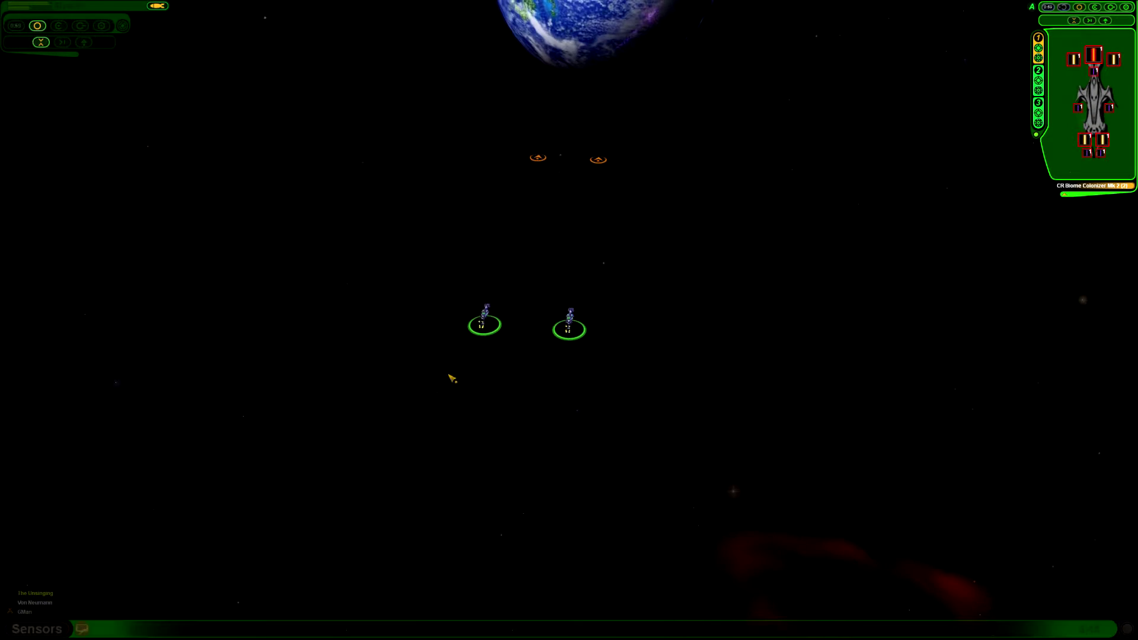
{"action": "scroll", "coordinate": [452, 378], "scroll_direction": "up", "scroll_amount": 5}
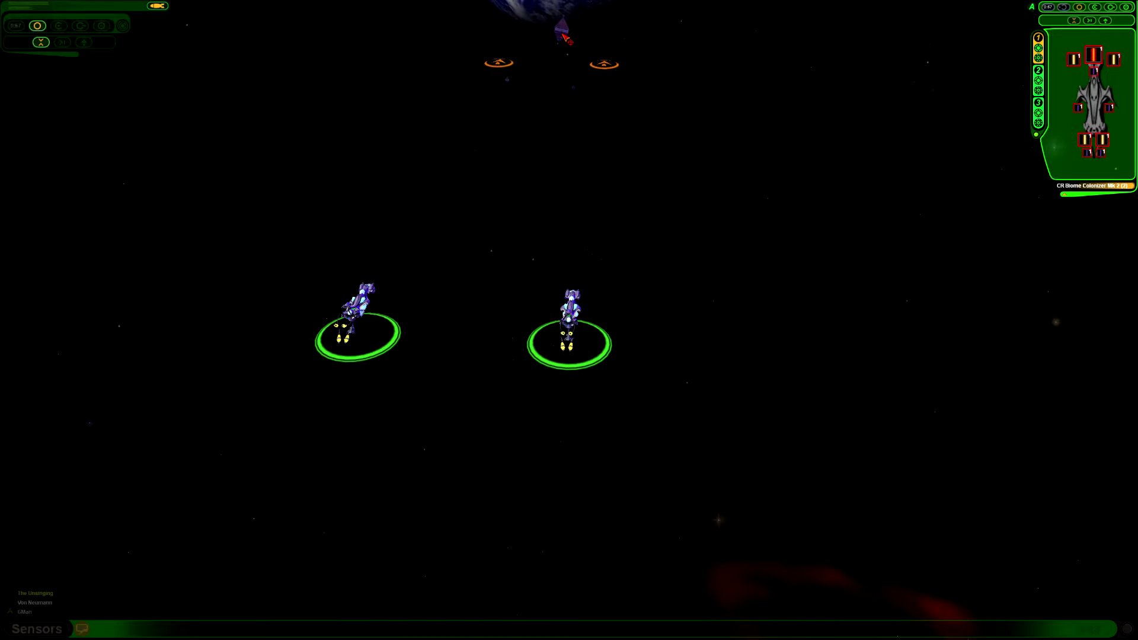
{"action": "double_click", "coordinate": [561, 36]}
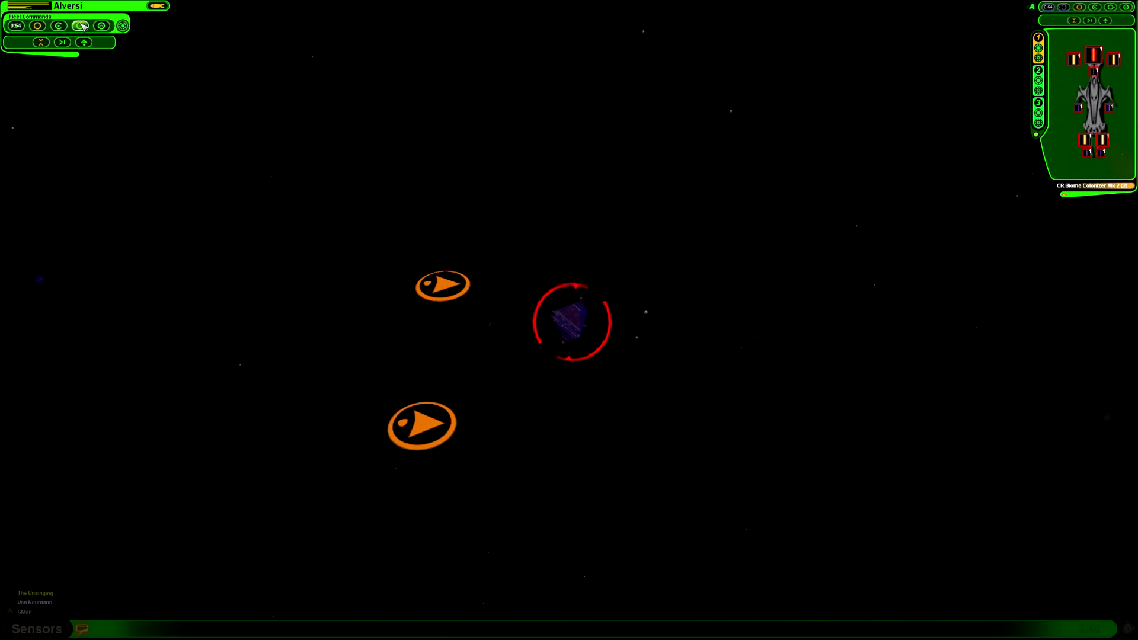
{"action": "left_click", "coordinate": [81, 25]}
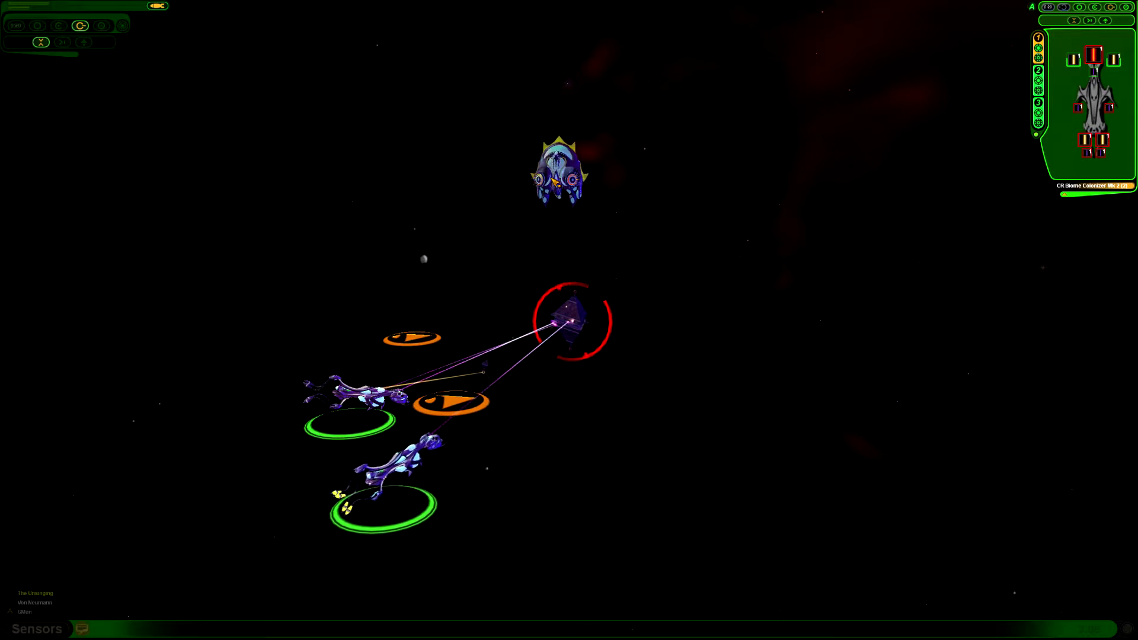
{"action": "left_click", "coordinate": [49, 628]}
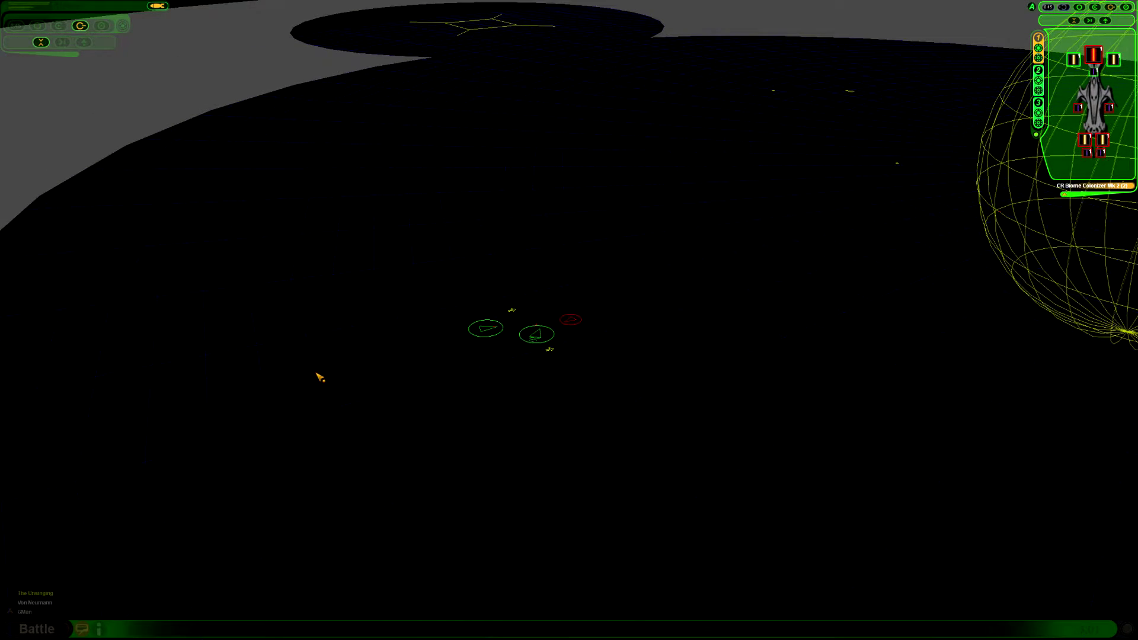
{"action": "left_click", "coordinate": [93, 629]}
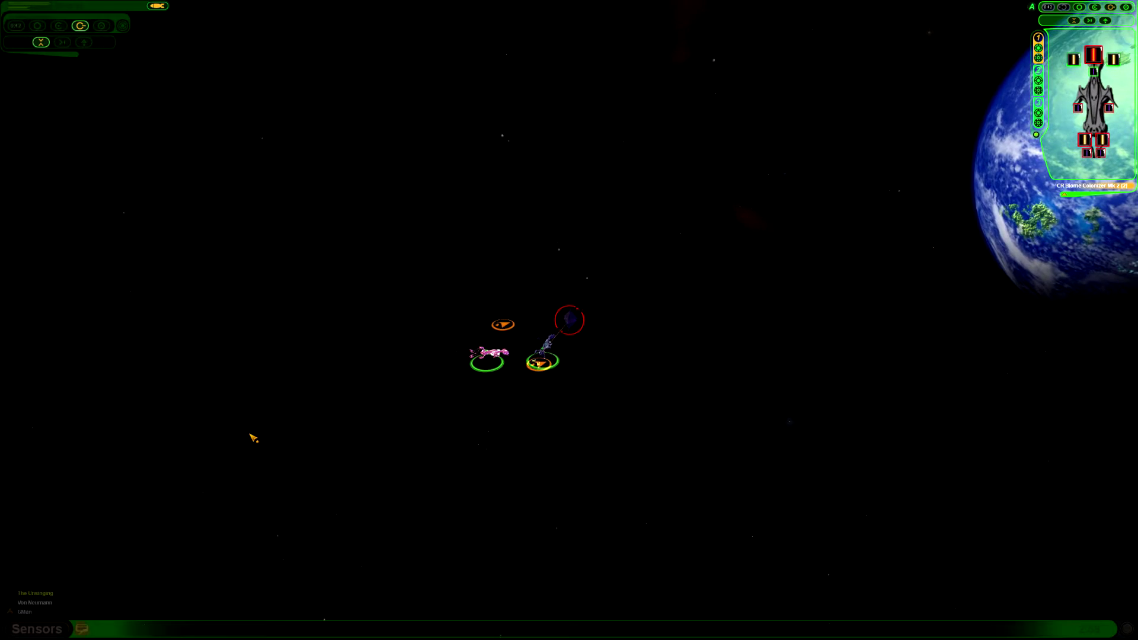
{"action": "scroll", "coordinate": [291, 432], "scroll_direction": "up", "scroll_amount": 2}
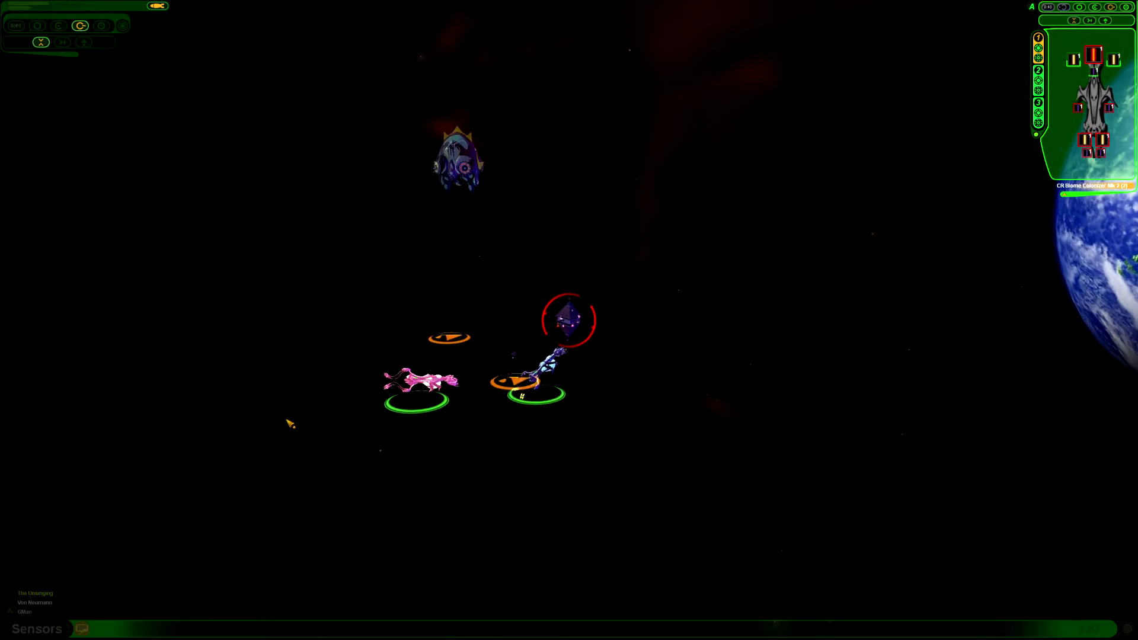
{"action": "scroll", "coordinate": [290, 424], "scroll_direction": "up", "scroll_amount": 2}
{"action": "scroll", "coordinate": [266, 434], "scroll_direction": "down", "scroll_amount": 2}
{"action": "scroll", "coordinate": [238, 446], "scroll_direction": "up", "scroll_amount": 2}
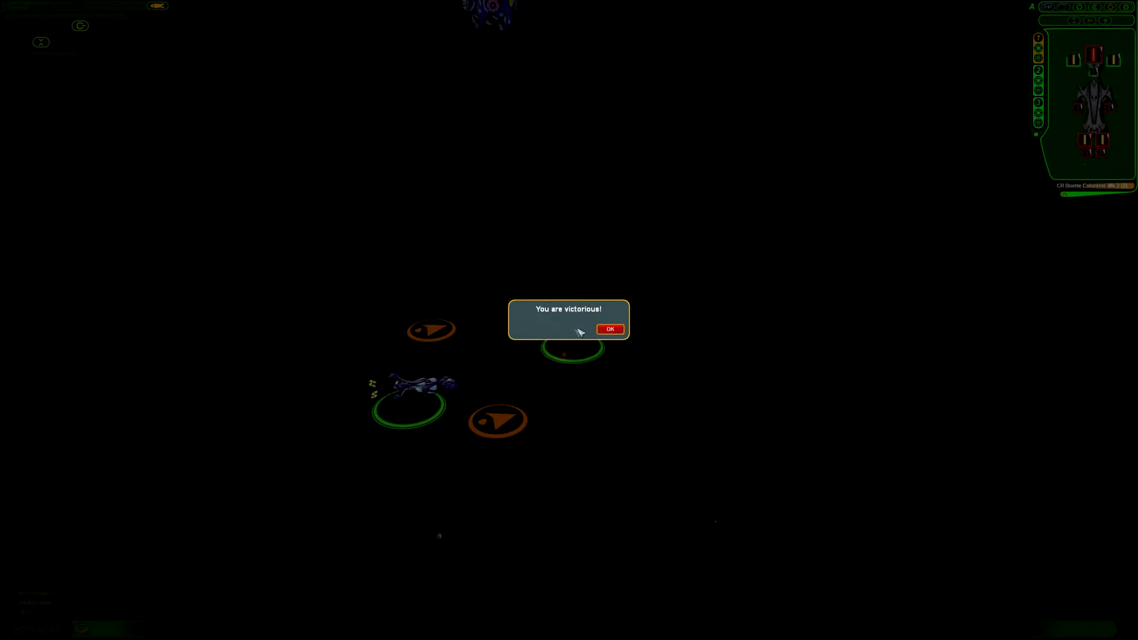
Acknowledge the Alversi victory, inspect Alversi's fleet, end turn 303, and dismiss the Marklar report.
{"action": "left_click", "coordinate": [610, 330]}
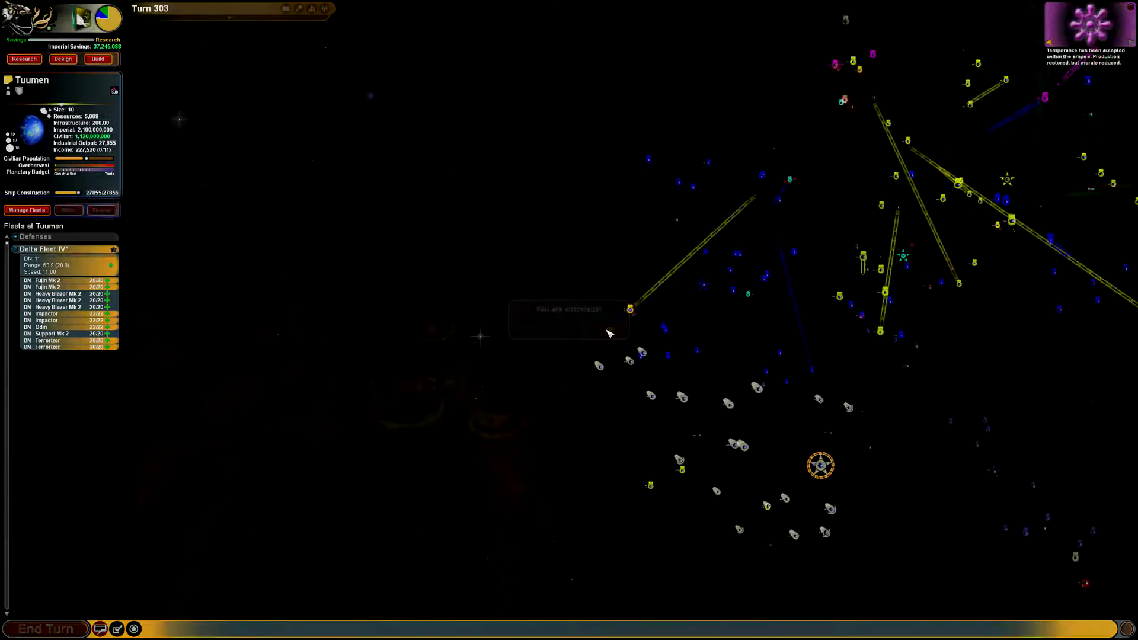
{"action": "scroll", "coordinate": [751, 116], "scroll_direction": "up", "scroll_amount": 2}
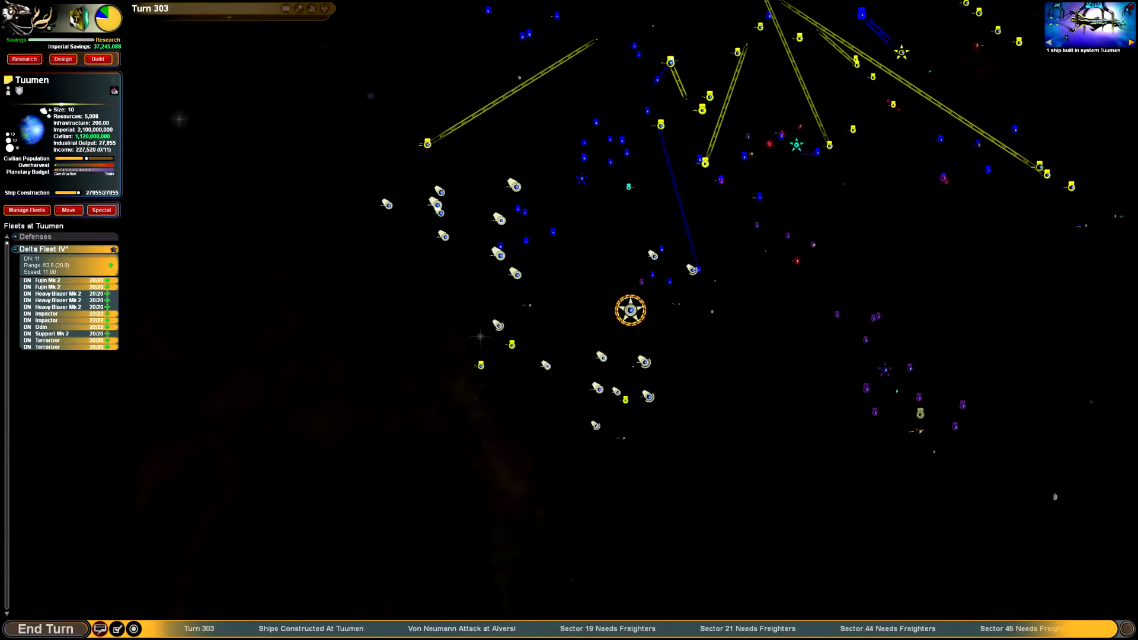
{"action": "left_click", "coordinate": [492, 628]}
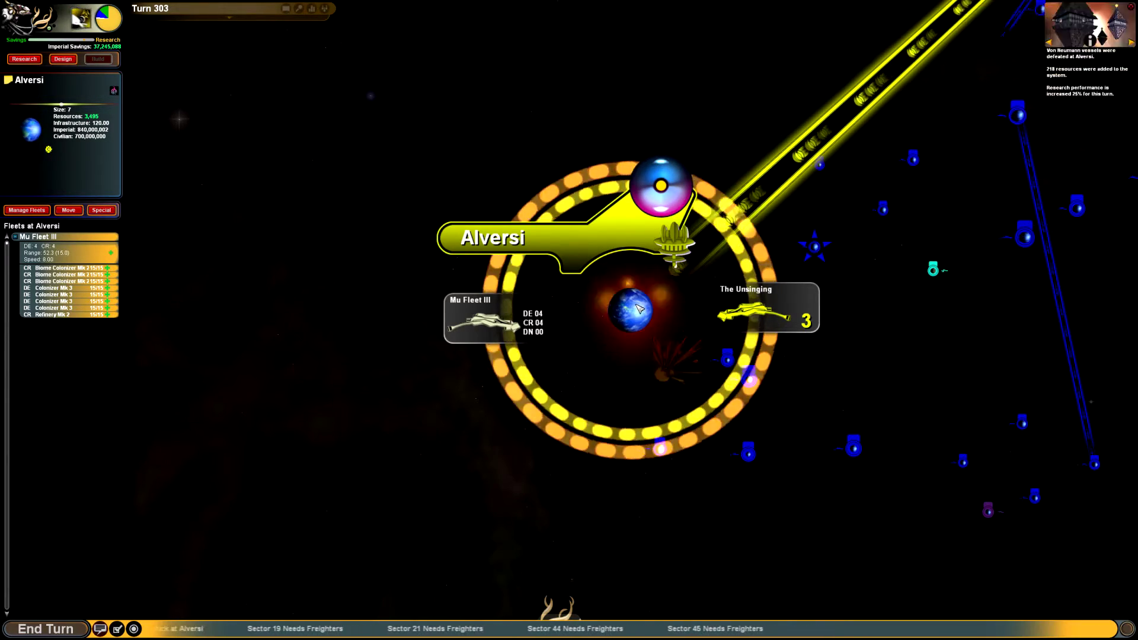
{"action": "scroll", "coordinate": [605, 307], "scroll_direction": "down", "scroll_amount": 4}
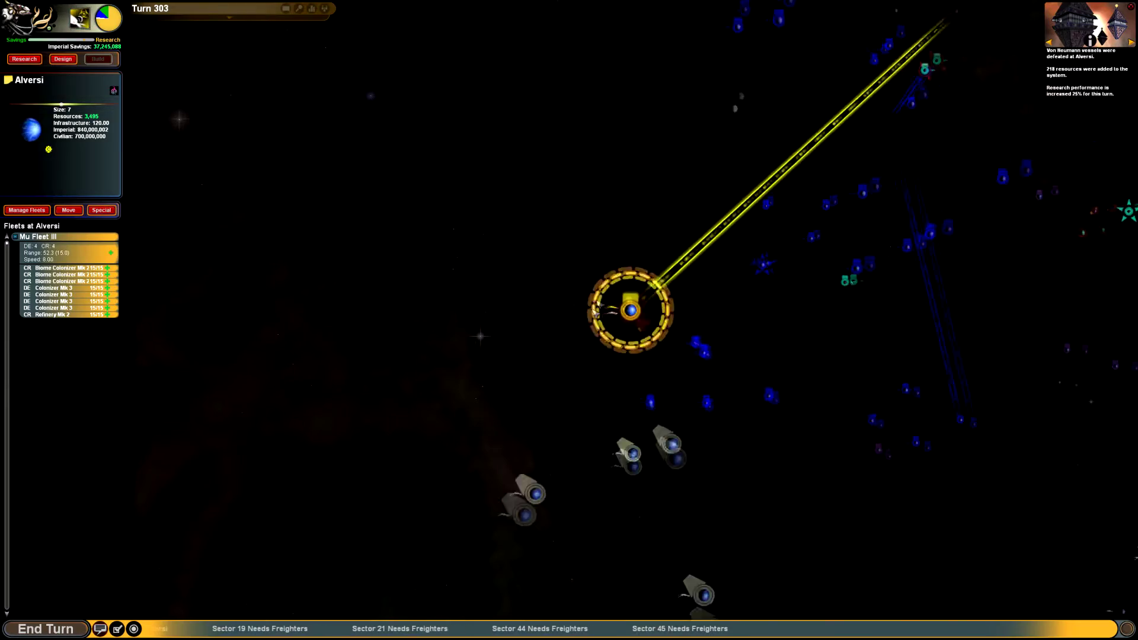
{"action": "scroll", "coordinate": [614, 356], "scroll_direction": "down", "scroll_amount": 3}
{"action": "scroll", "coordinate": [622, 418], "scroll_direction": "down", "scroll_amount": 2}
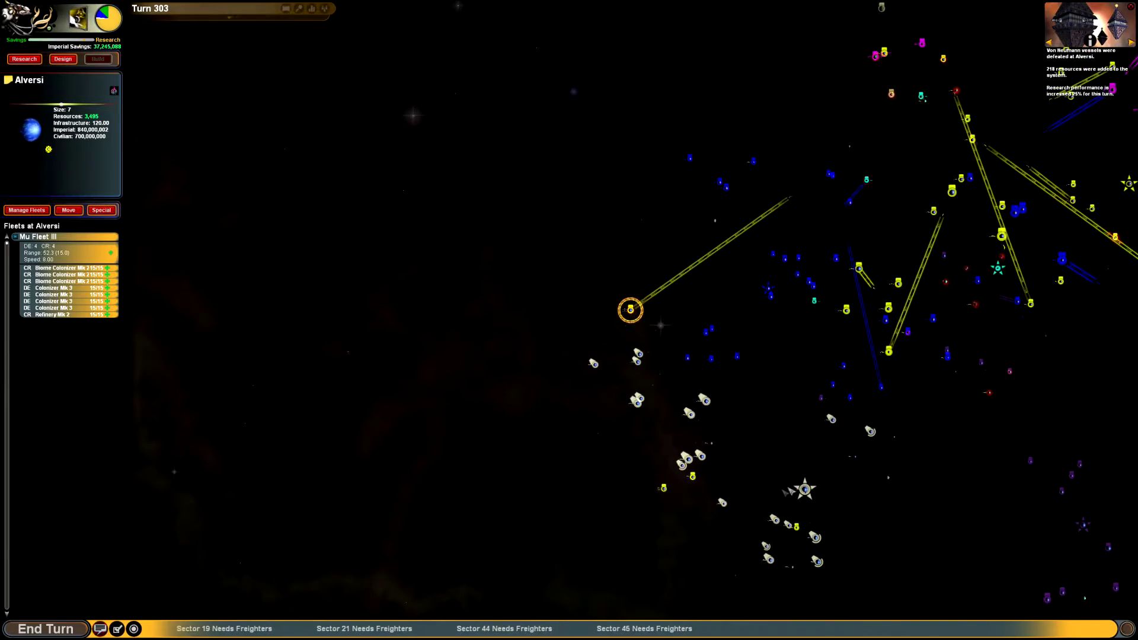
{"action": "scroll", "coordinate": [640, 427], "scroll_direction": "up", "scroll_amount": 3}
{"action": "scroll", "coordinate": [663, 390], "scroll_direction": "up", "scroll_amount": 1}
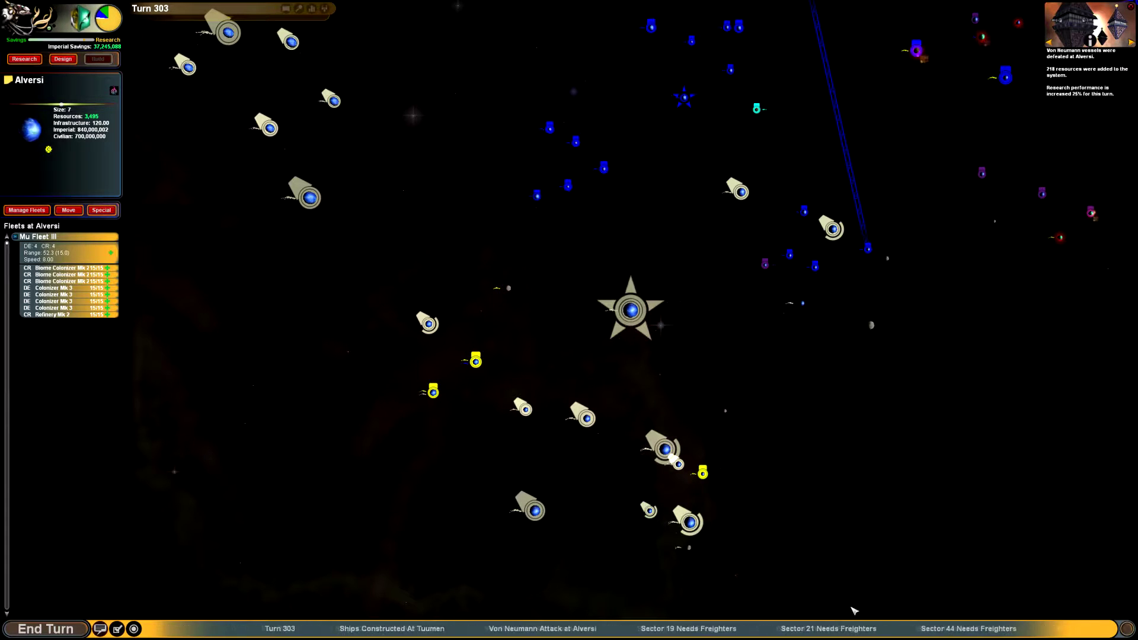
{"action": "left_click", "coordinate": [43, 632]}
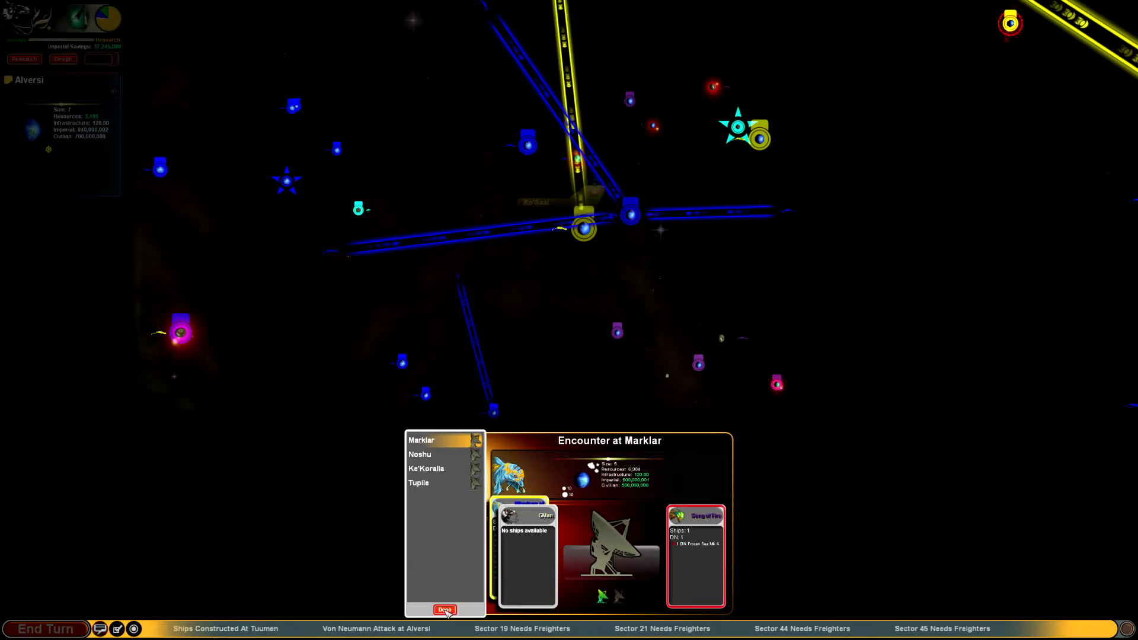
{"action": "key", "text": "Return"}
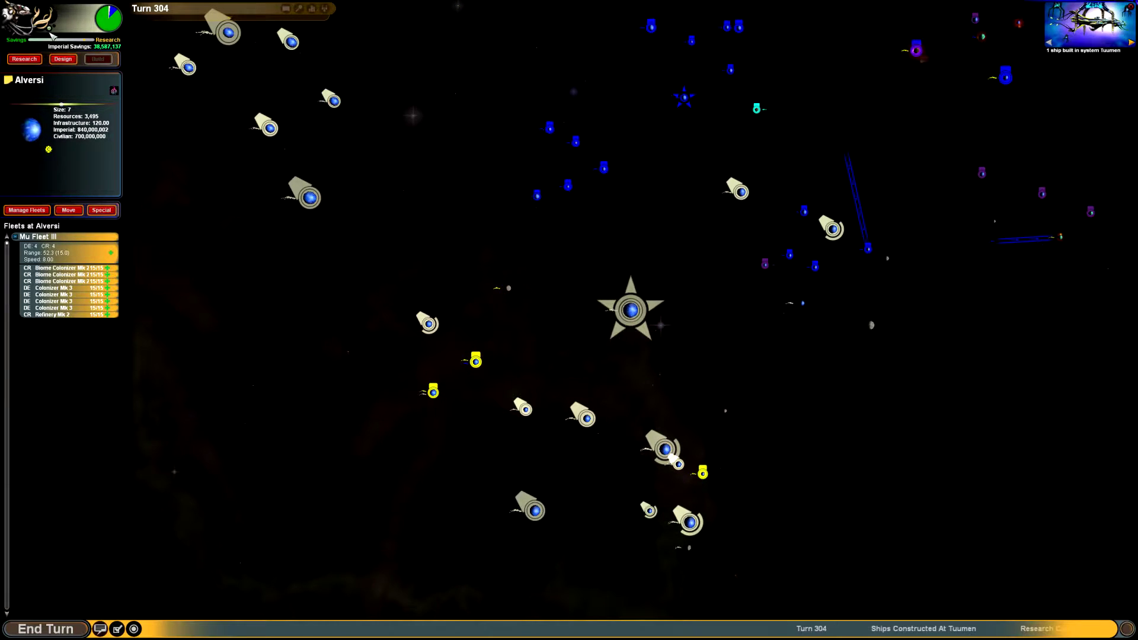
Dismiss the Addict Liir completion notice and start researching Deep Space Constructors.
{"action": "left_click", "coordinate": [23, 60]}
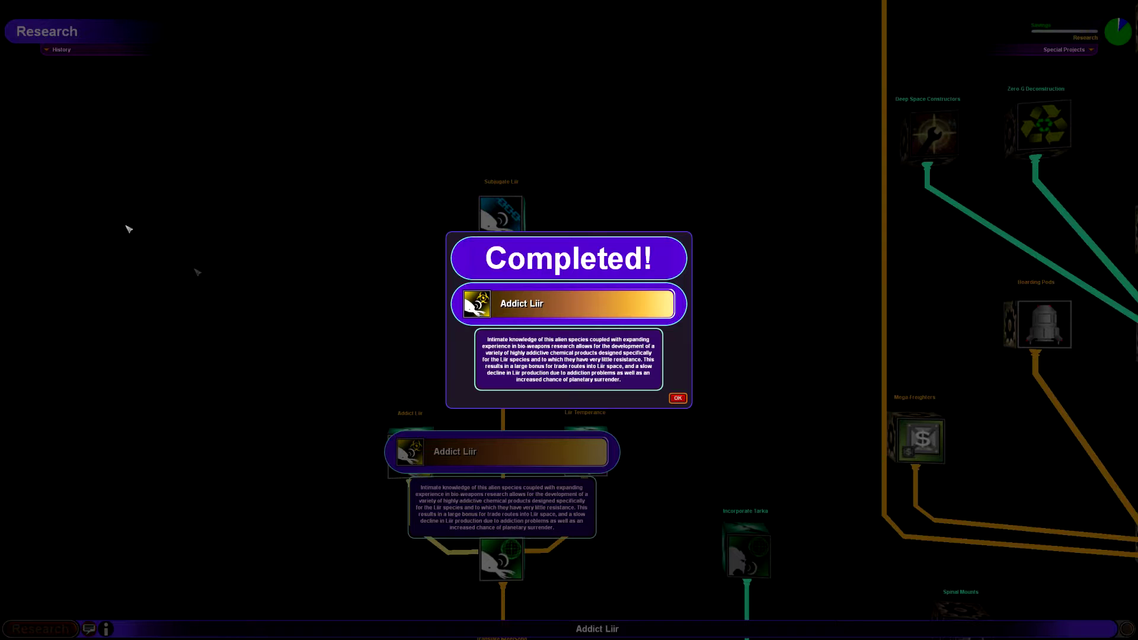
{"action": "left_click", "coordinate": [676, 398]}
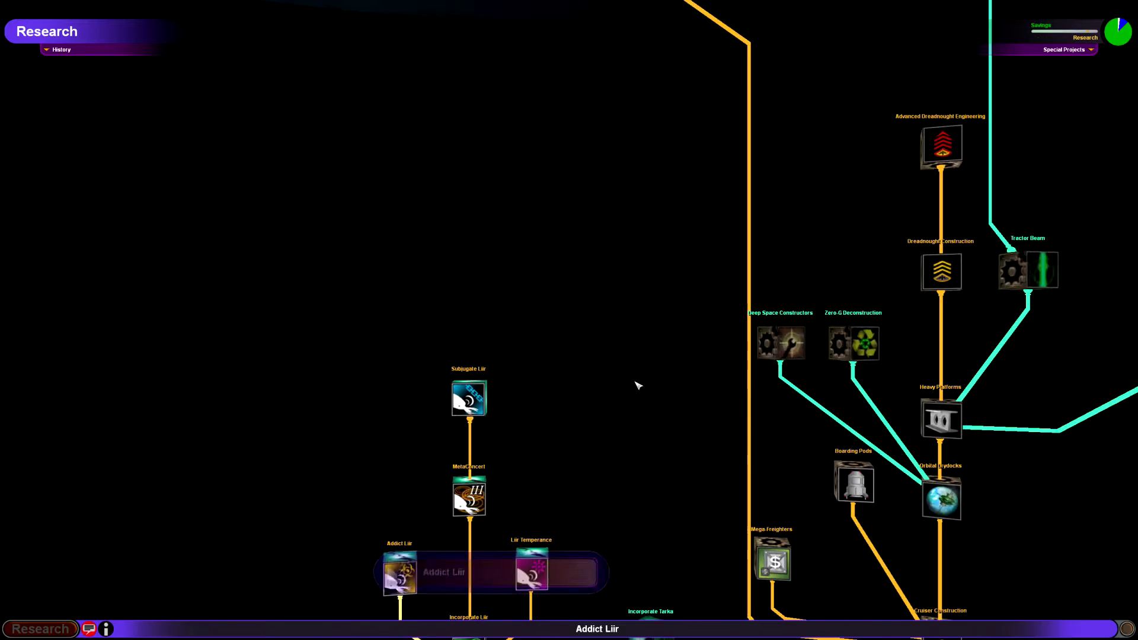
{"action": "left_click", "coordinate": [445, 299]}
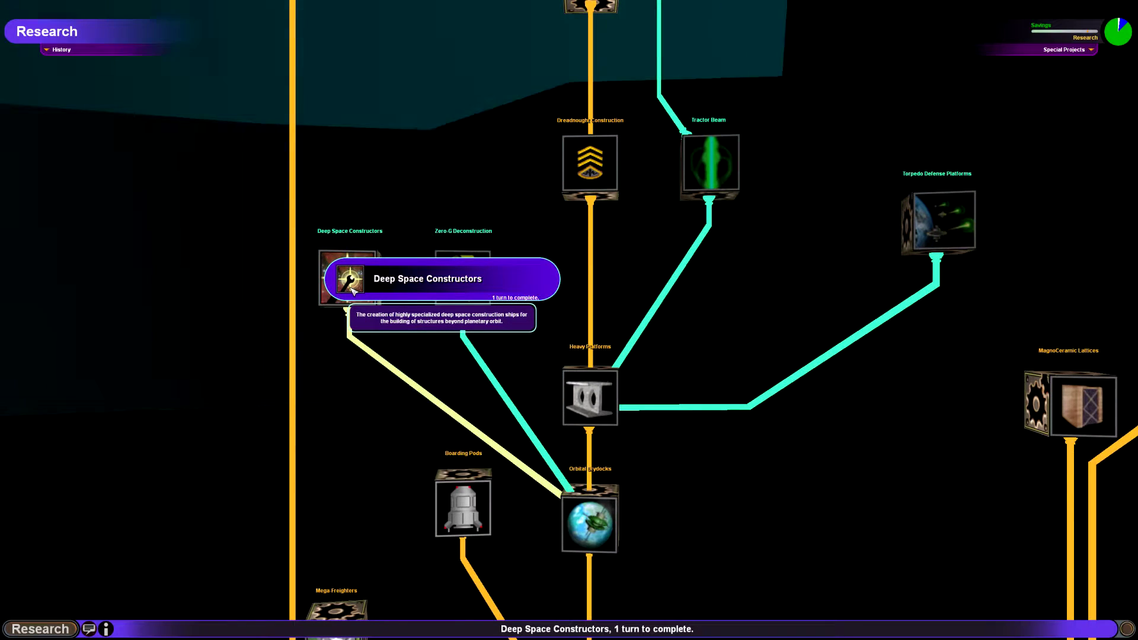
{"action": "left_click", "coordinate": [62, 627]}
{"action": "left_click", "coordinate": [622, 332]}
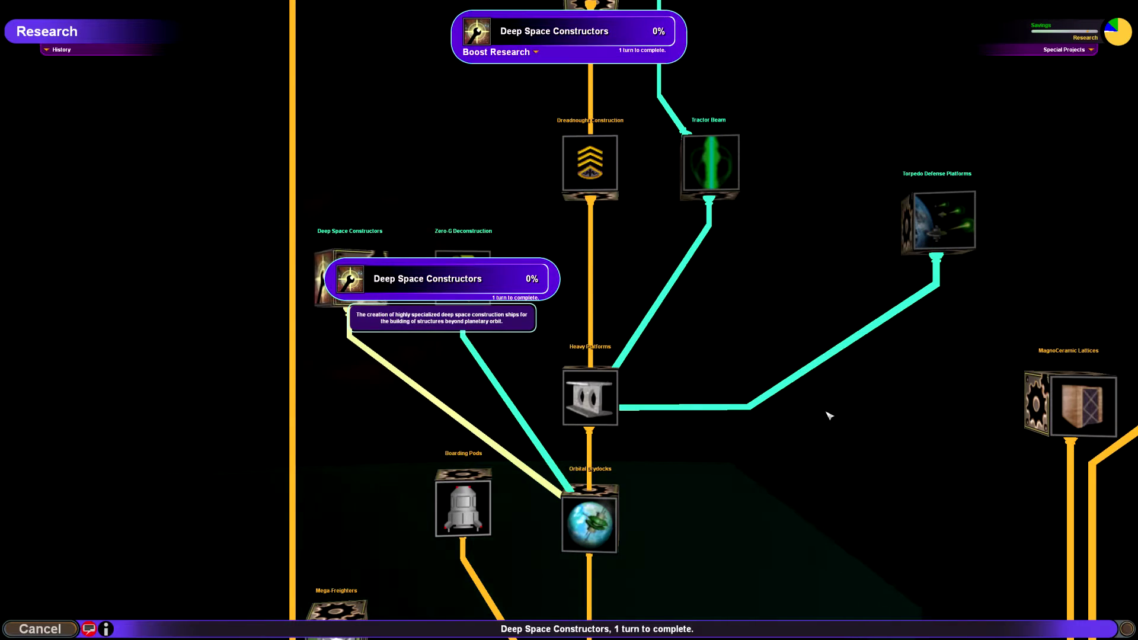
{"action": "left_click", "coordinate": [39, 629]}
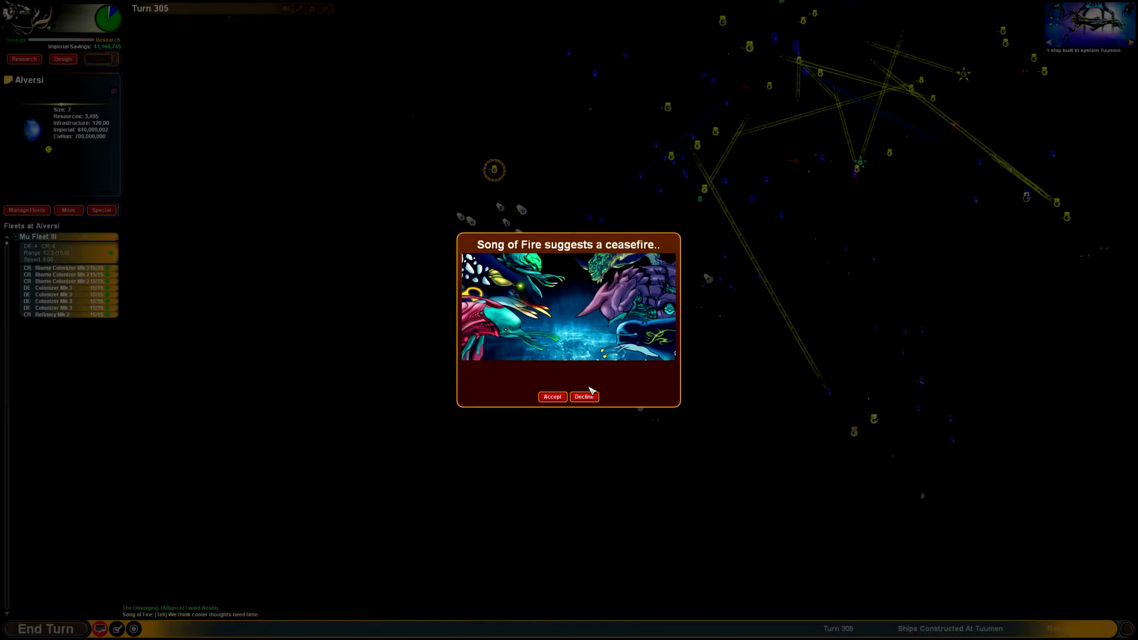
Decline Song of Fire's ceasefire, select the Lolaysh system, and view the rival-empire intel analysis.
{"action": "left_click", "coordinate": [586, 400]}
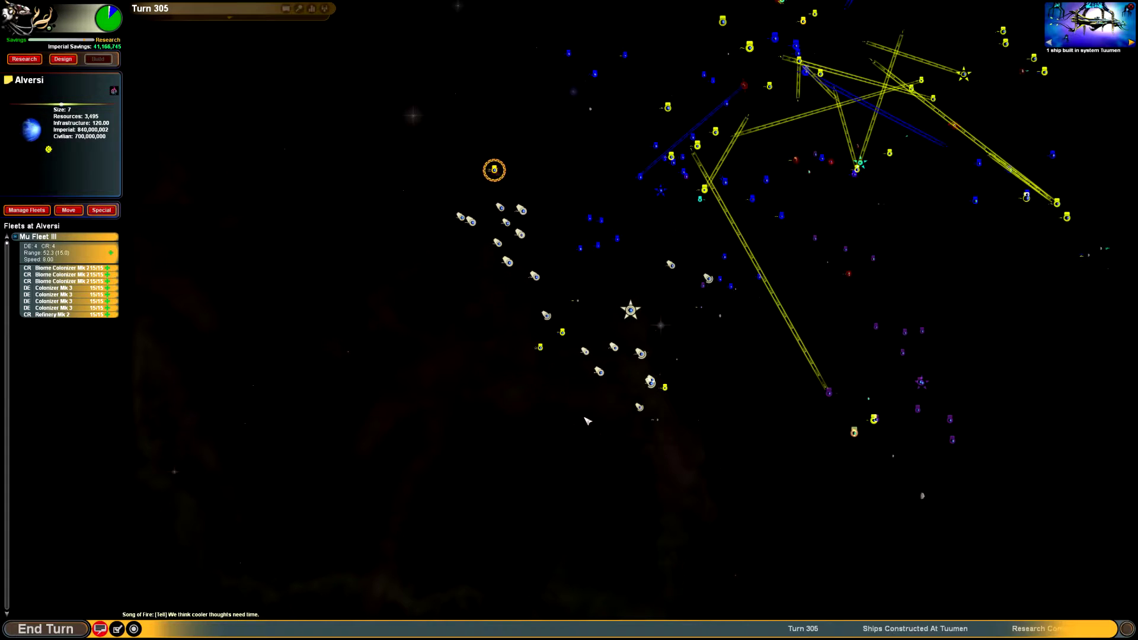
{"action": "left_click_drag", "start_coordinate": [587, 421], "coordinate": [861, 329]}
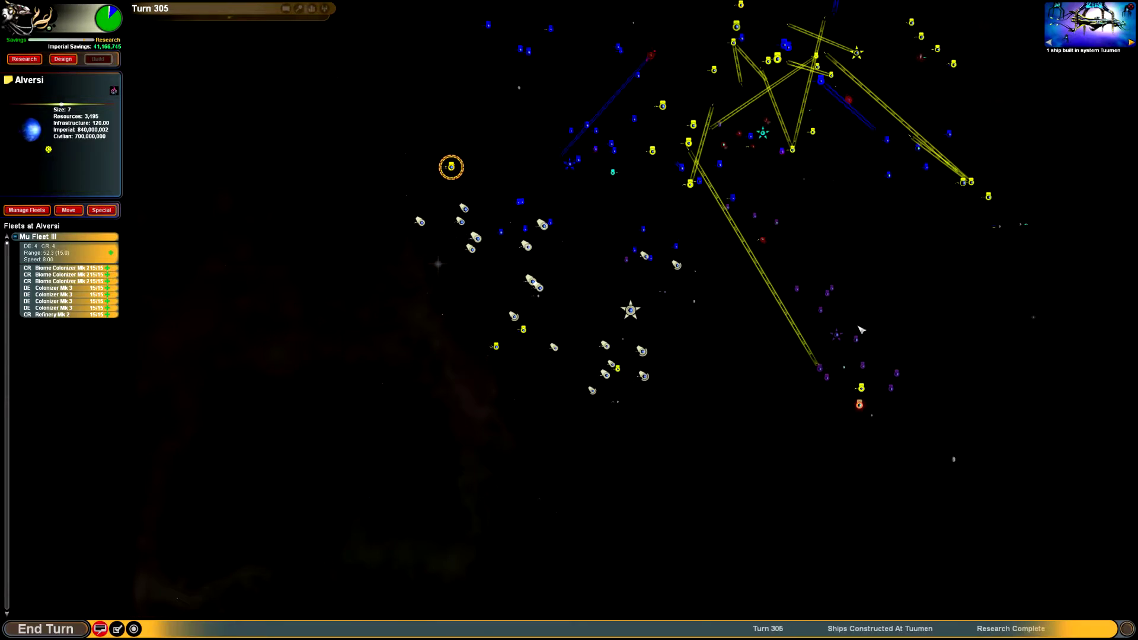
{"action": "left_click", "coordinate": [836, 336]}
{"action": "scroll", "coordinate": [836, 337], "scroll_direction": "up", "scroll_amount": 3}
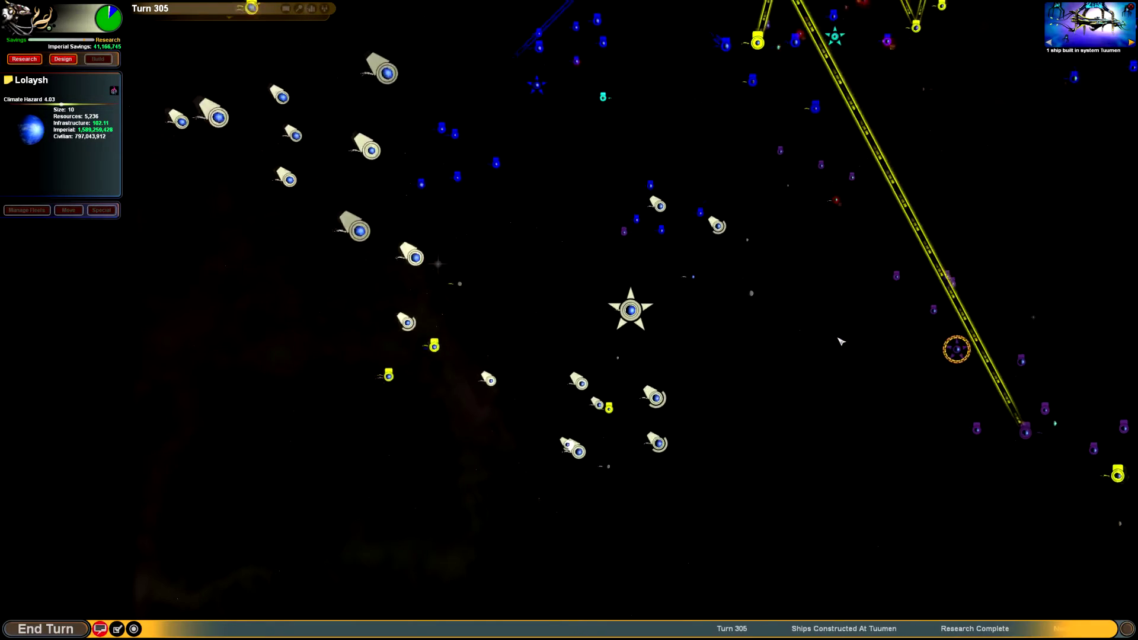
{"action": "scroll", "coordinate": [838, 338], "scroll_direction": "down", "scroll_amount": 1}
{"action": "double_click", "coordinate": [895, 342]}
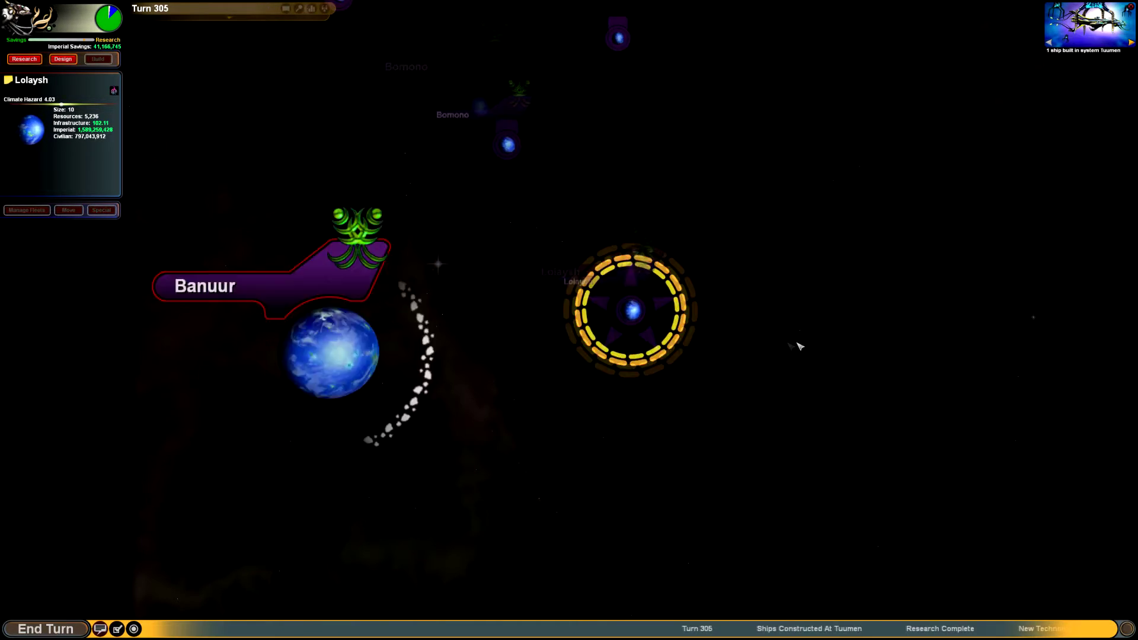
{"action": "left_click", "coordinate": [301, 9]}
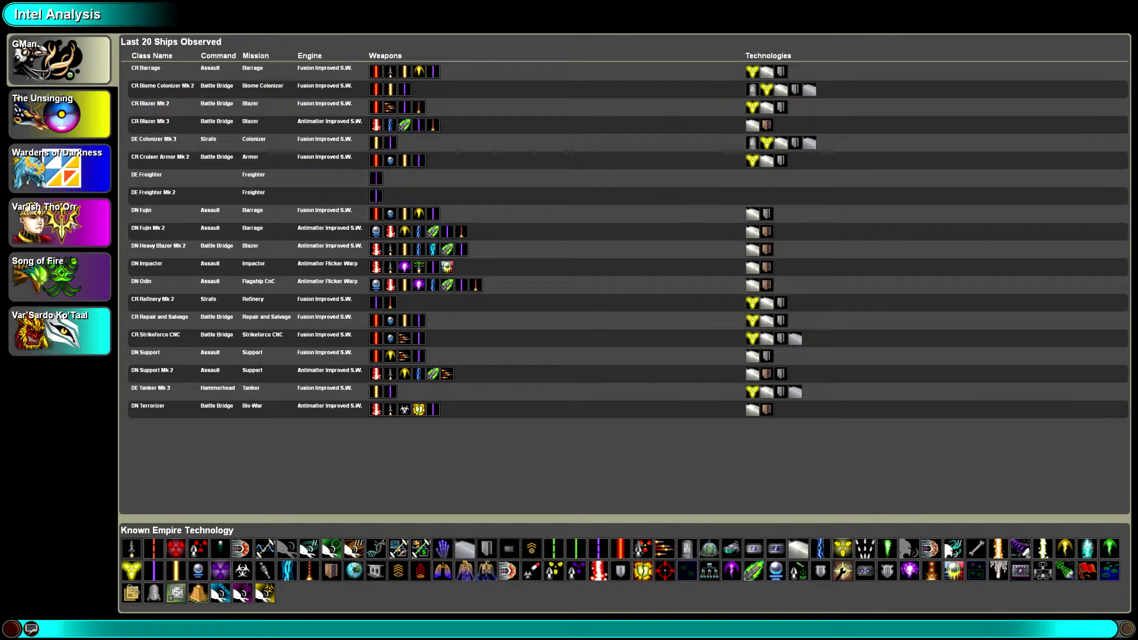
Review Song of Fire's observed ships and technology in Intel Analysis, then bring up the research tree.
{"action": "left_click", "coordinate": [59, 278]}
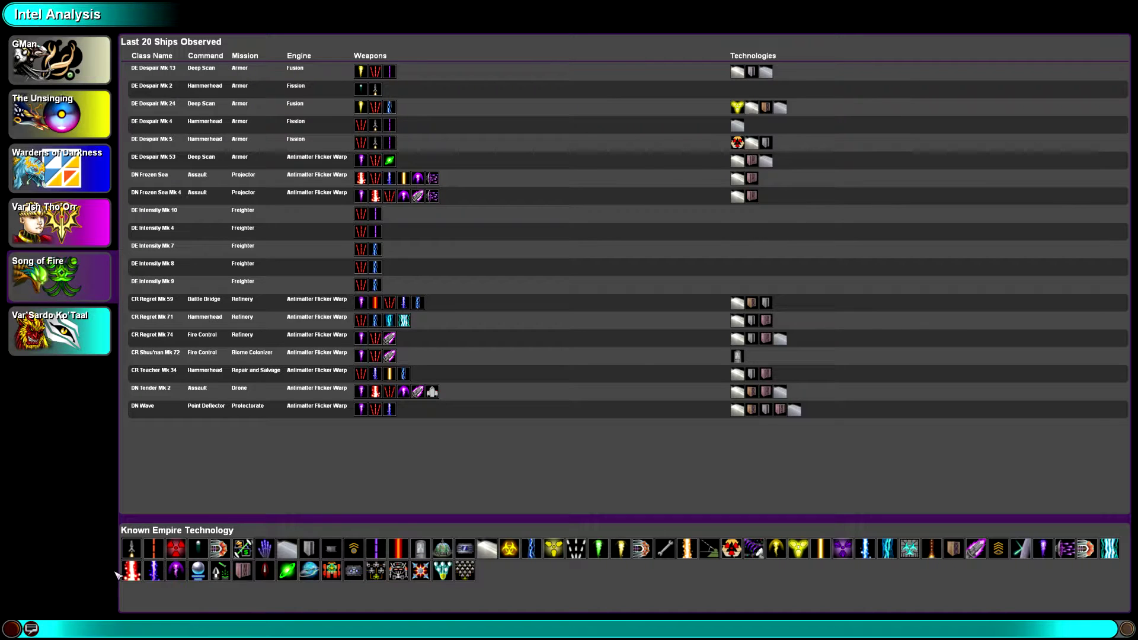
{"action": "left_click", "coordinate": [1128, 629]}
{"action": "scroll", "coordinate": [614, 489], "scroll_direction": "down", "scroll_amount": 5}
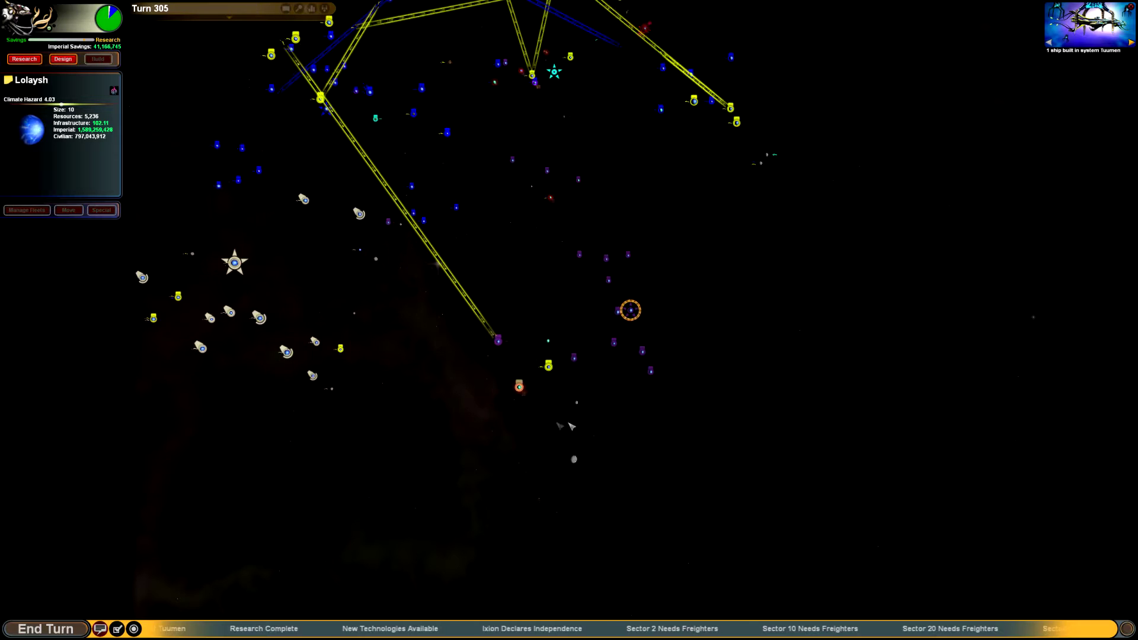
{"action": "scroll", "coordinate": [570, 425], "scroll_direction": "down", "scroll_amount": 3}
{"action": "scroll", "coordinate": [498, 409], "scroll_direction": "down", "scroll_amount": 2}
{"action": "scroll", "coordinate": [400, 382], "scroll_direction": "up", "scroll_amount": 2}
{"action": "scroll", "coordinate": [320, 374], "scroll_direction": "up", "scroll_amount": 2}
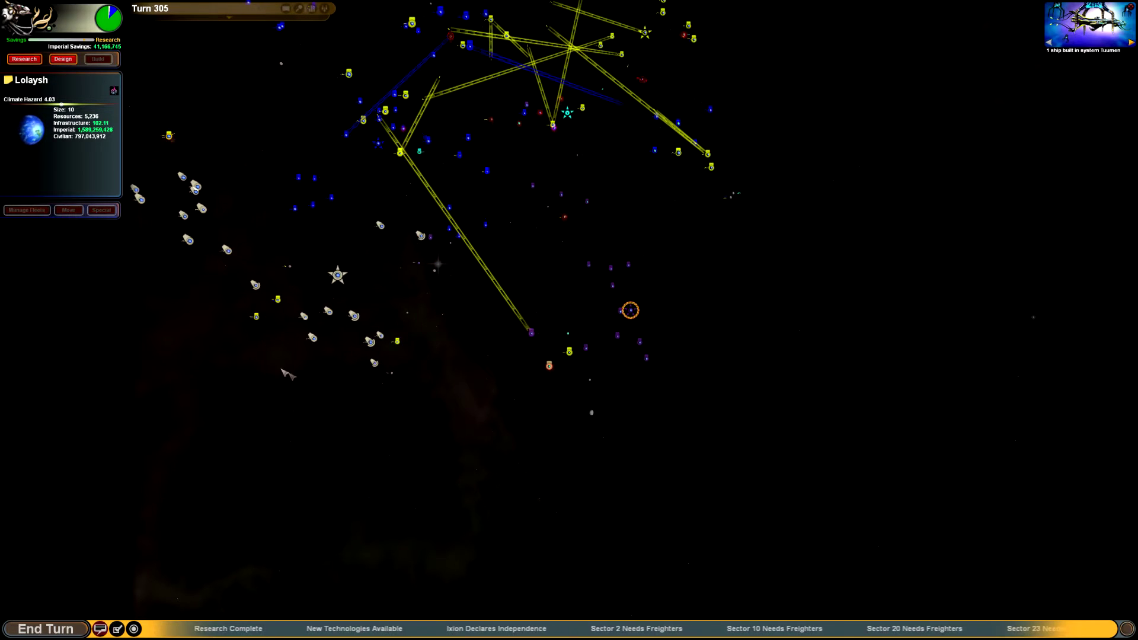
{"action": "left_click", "coordinate": [25, 60]}
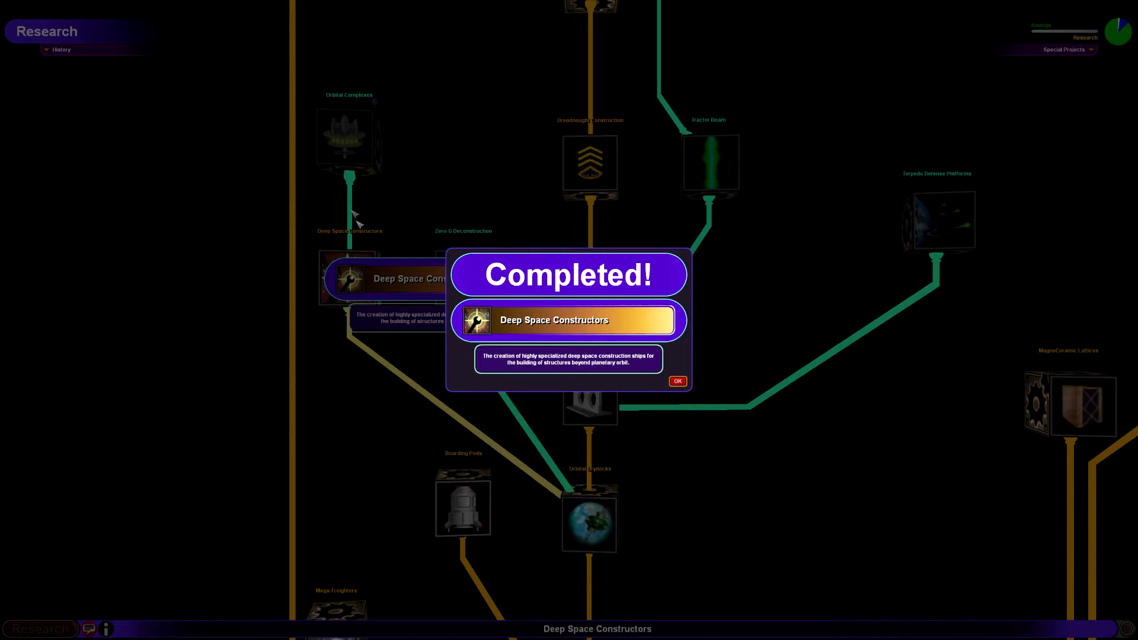
Dismiss the Deep Space Constructors notice and make Orbital Complexes the current research.
{"action": "left_click", "coordinate": [678, 382]}
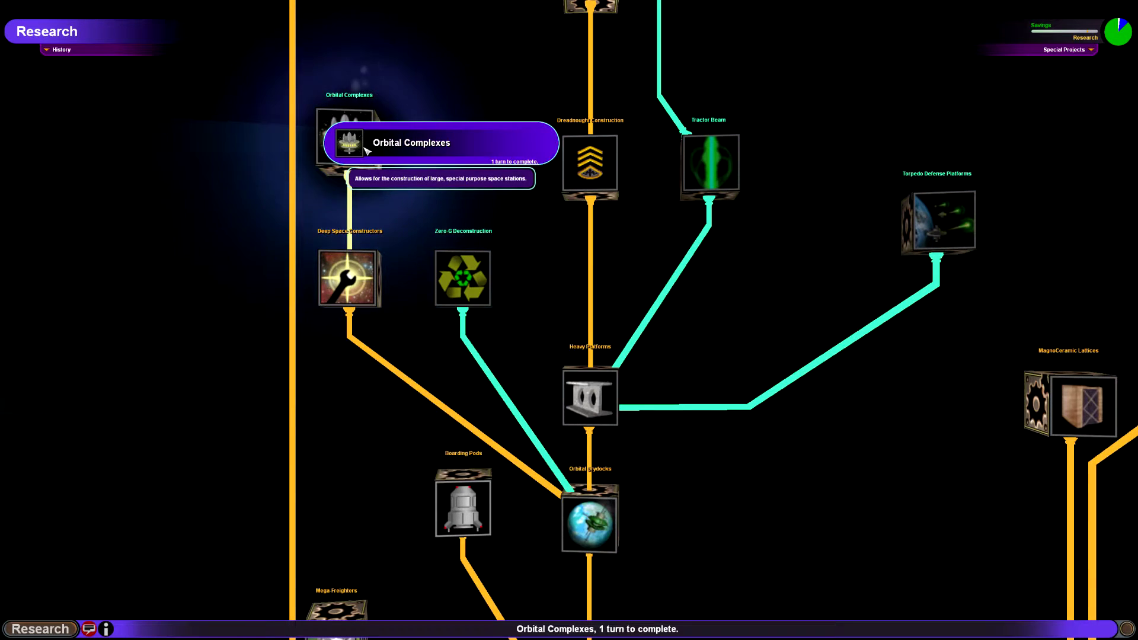
{"action": "scroll", "coordinate": [366, 151], "scroll_direction": "down", "scroll_amount": 2}
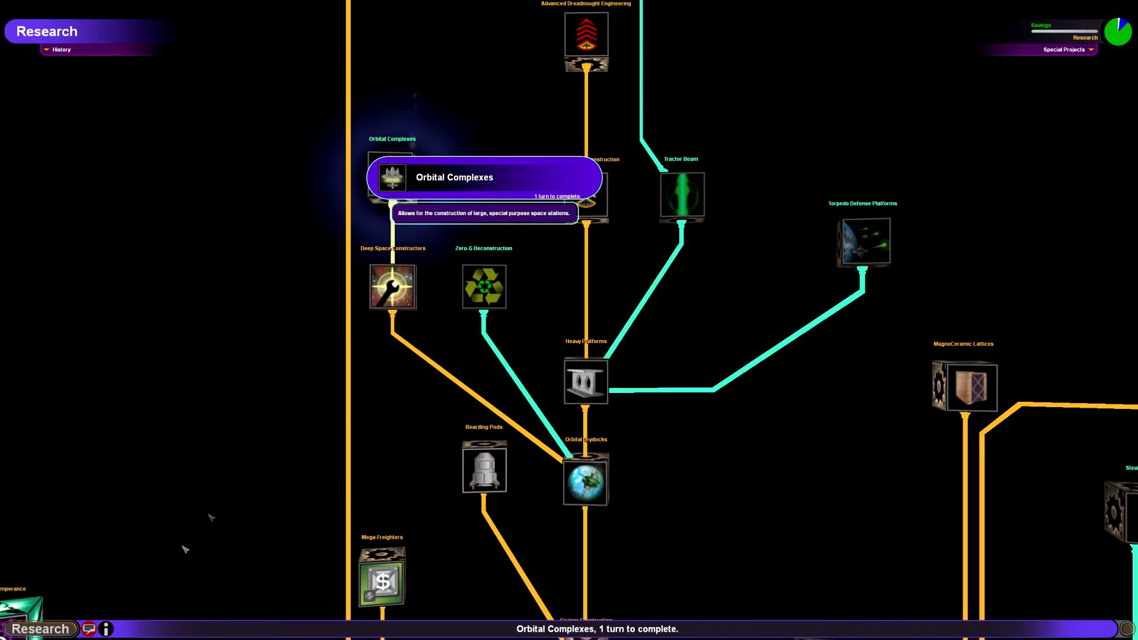
{"action": "left_click", "coordinate": [392, 177]}
{"action": "left_click", "coordinate": [610, 331]}
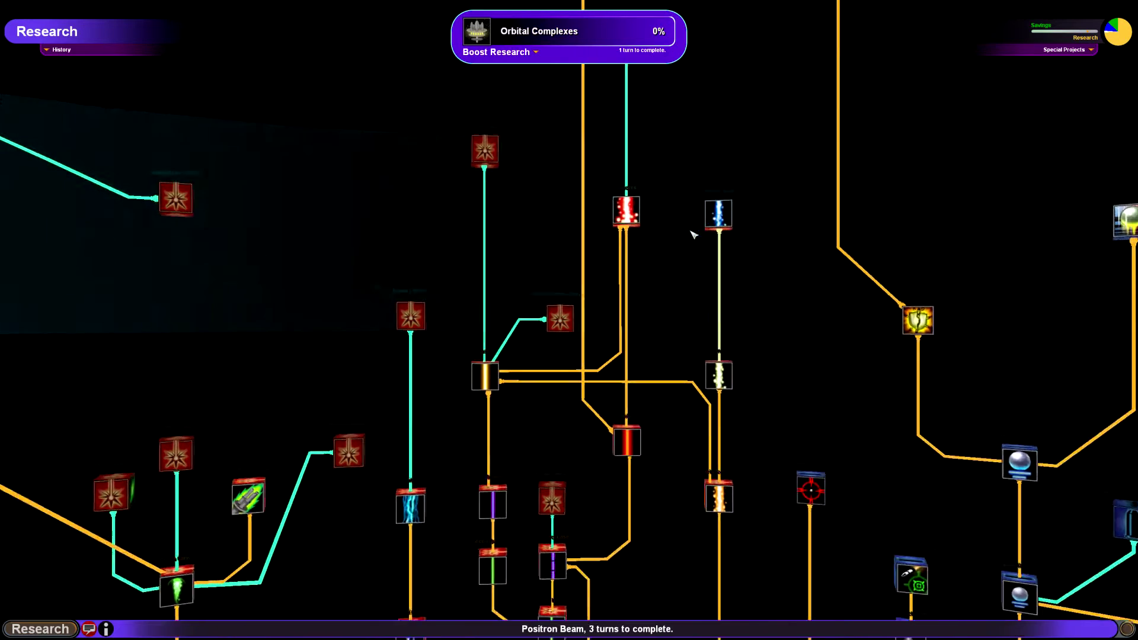
Try Cutting Beam, then switch research back to Orbital Complexes and close the tree.
{"action": "left_click", "coordinate": [641, 154]}
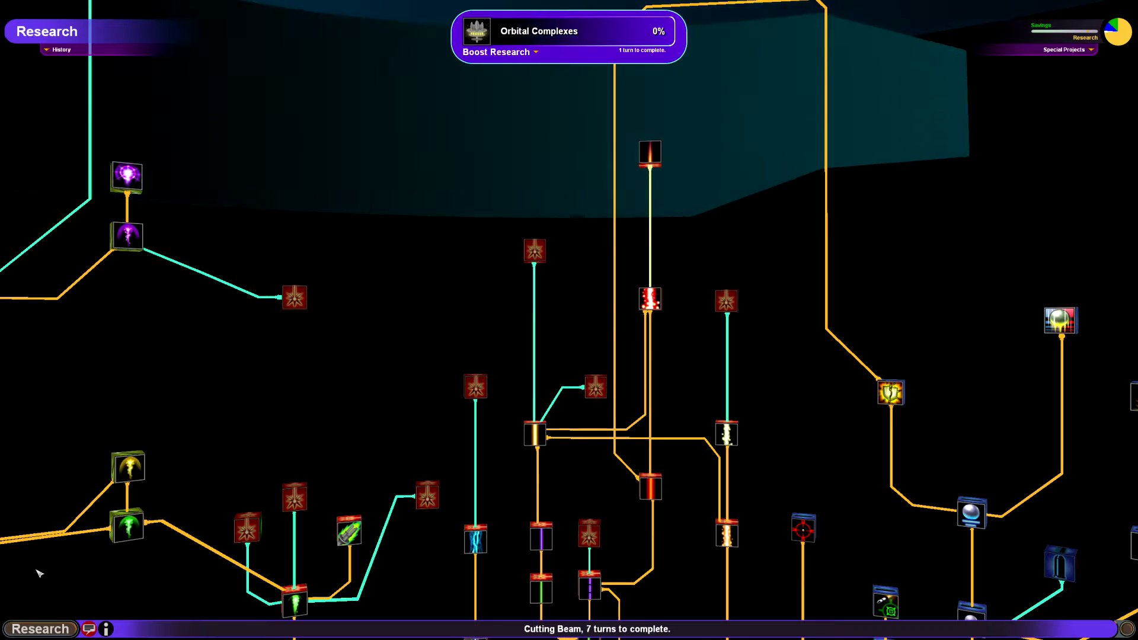
{"action": "left_click", "coordinate": [645, 308]}
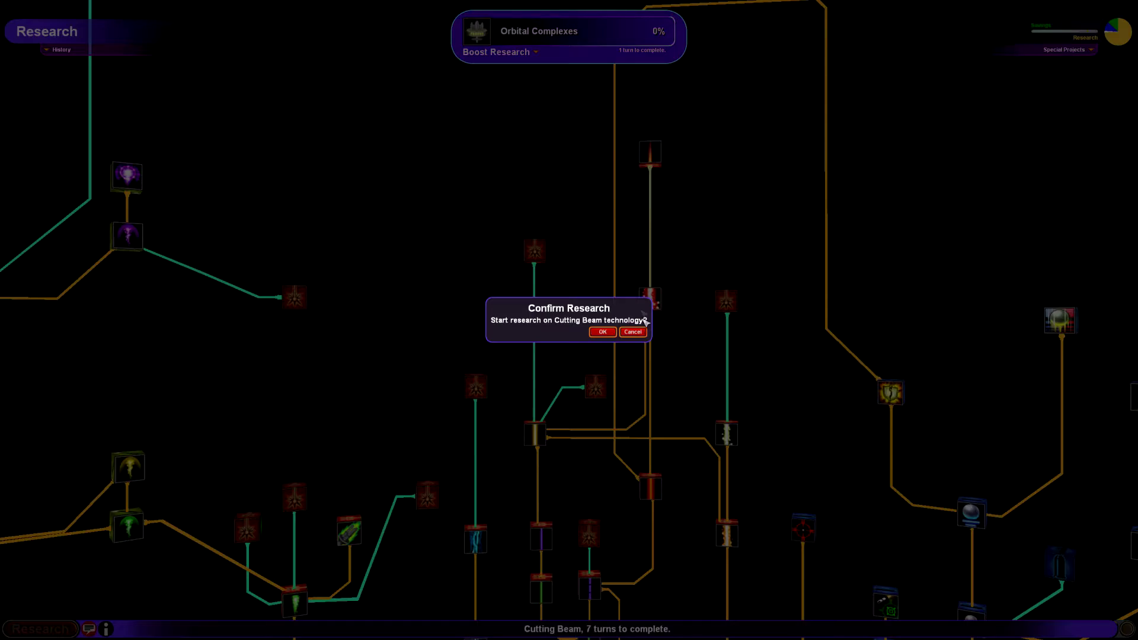
{"action": "left_click", "coordinate": [604, 332]}
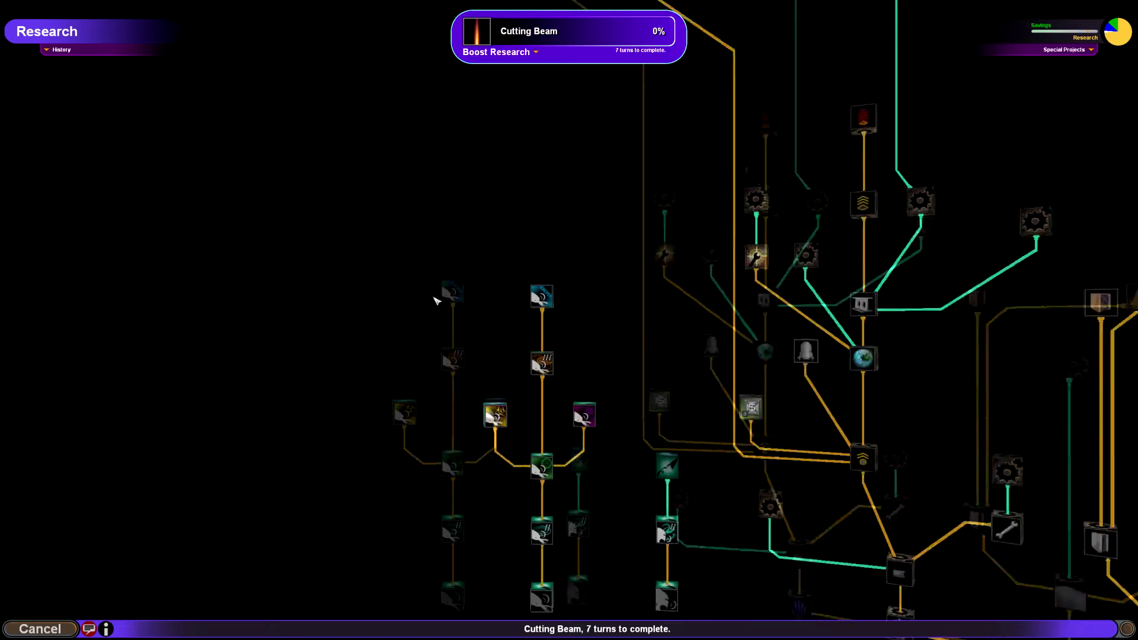
{"action": "left_click", "coordinate": [54, 624]}
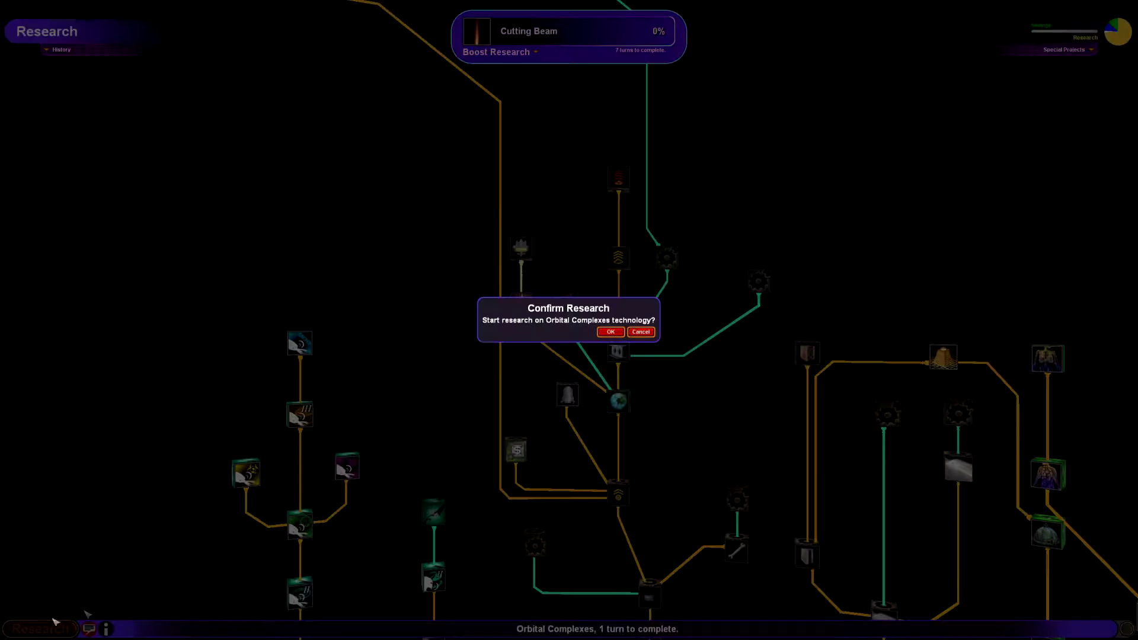
{"action": "left_click", "coordinate": [609, 332]}
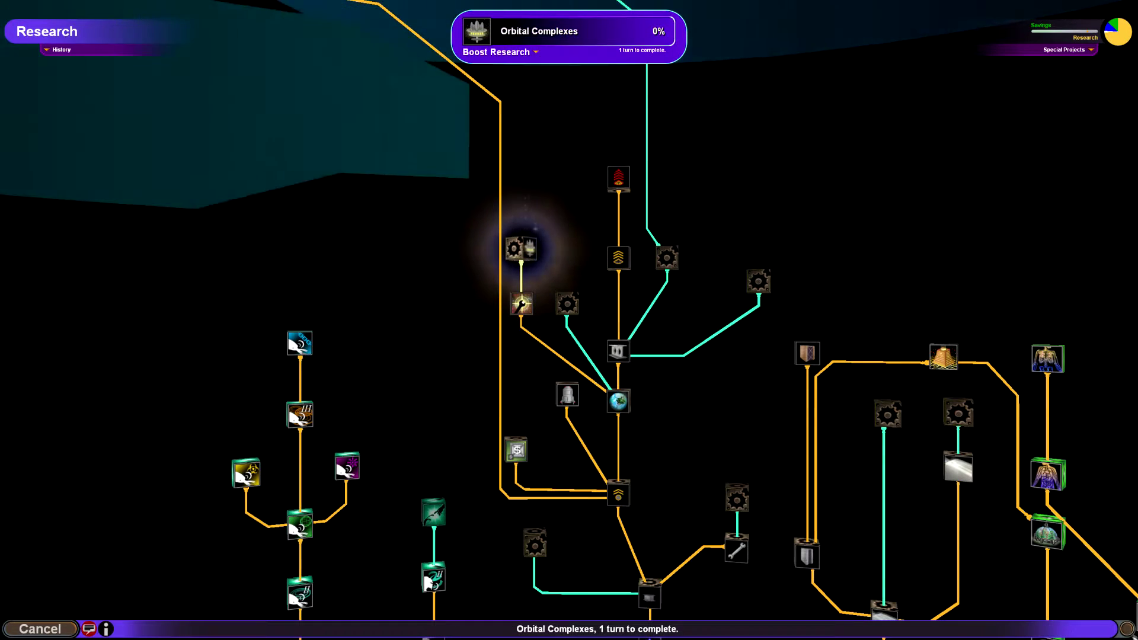
{"action": "key", "text": "Escape"}
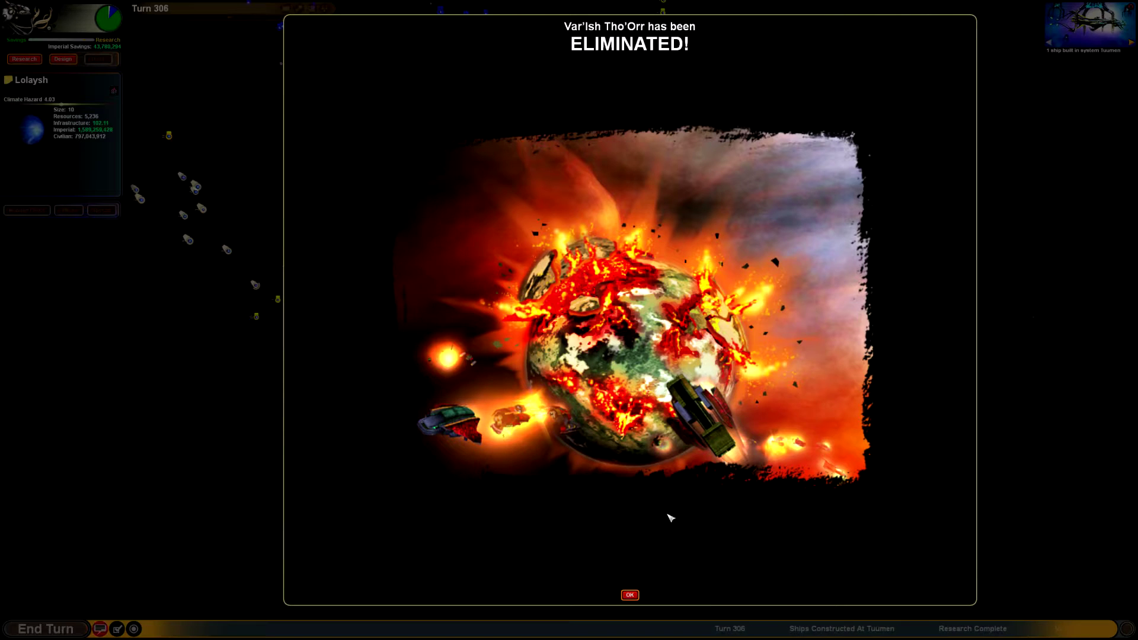
Dismiss the elimination notice, select Tuumen, end turn 306, and dismiss the Unicron report.
{"action": "left_click", "coordinate": [630, 596]}
{"action": "scroll", "coordinate": [613, 542], "scroll_direction": "down", "scroll_amount": 5}
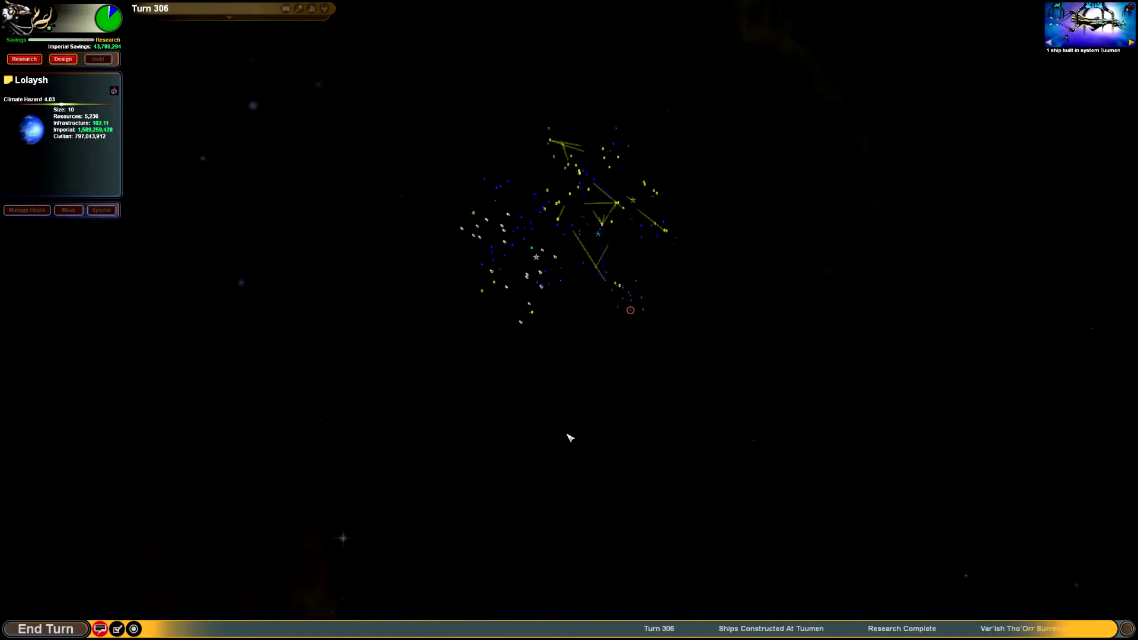
{"action": "scroll", "coordinate": [570, 438], "scroll_direction": "up", "scroll_amount": 3}
{"action": "left_click_drag", "start_coordinate": [545, 419], "coordinate": [561, 457]}
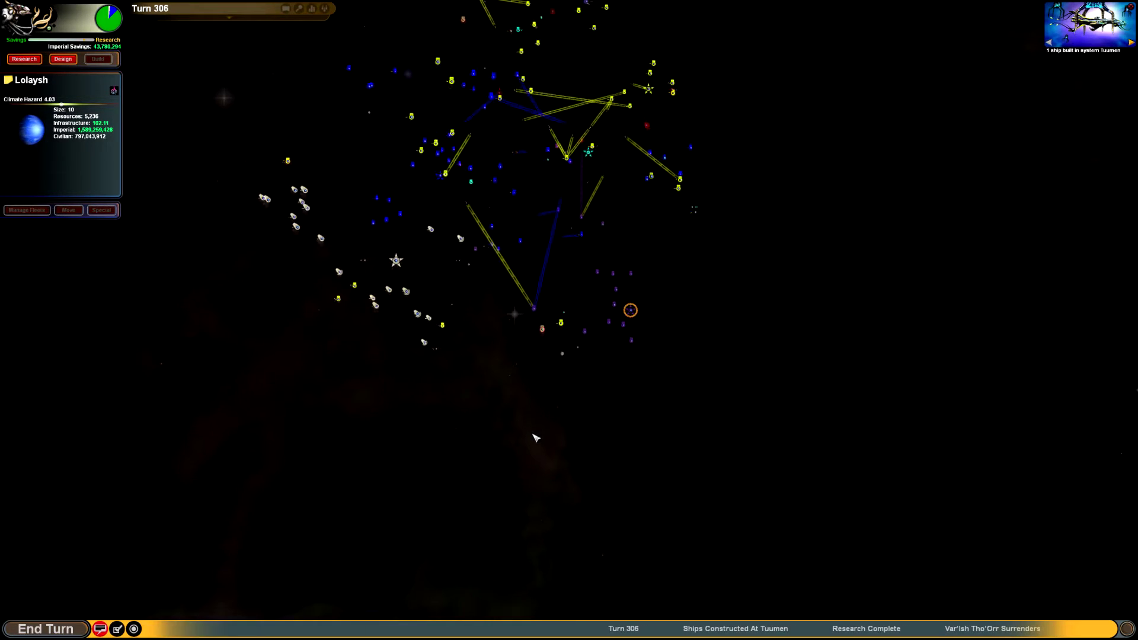
{"action": "left_click_drag", "start_coordinate": [561, 458], "coordinate": [556, 428]}
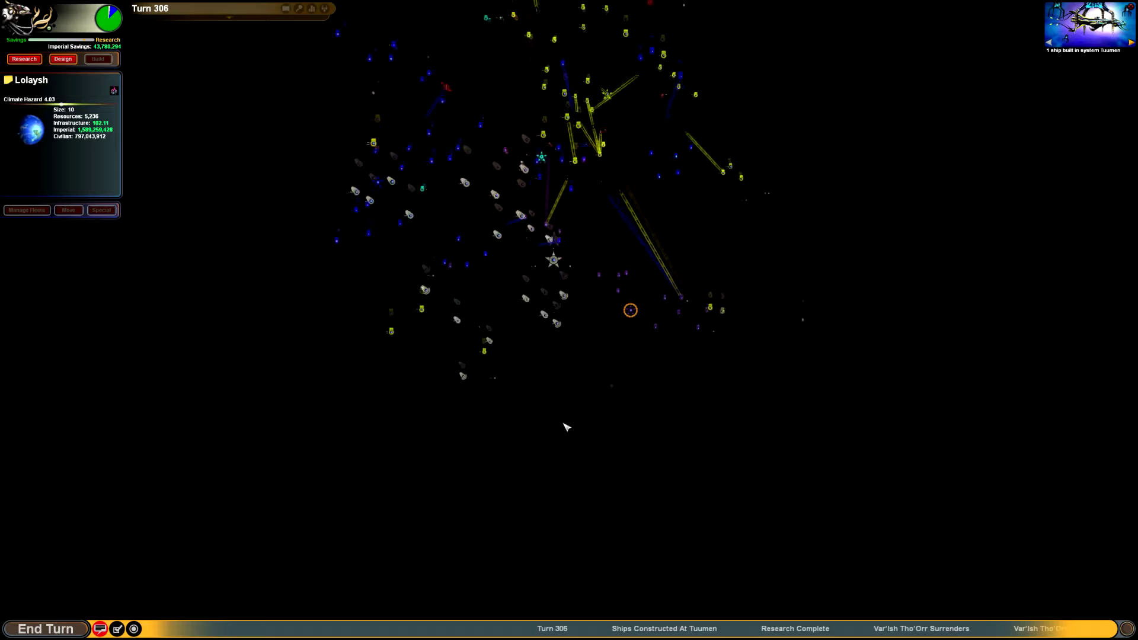
{"action": "scroll", "coordinate": [549, 432], "scroll_direction": "up", "scroll_amount": 2}
{"action": "scroll", "coordinate": [548, 436], "scroll_direction": "up", "scroll_amount": 3}
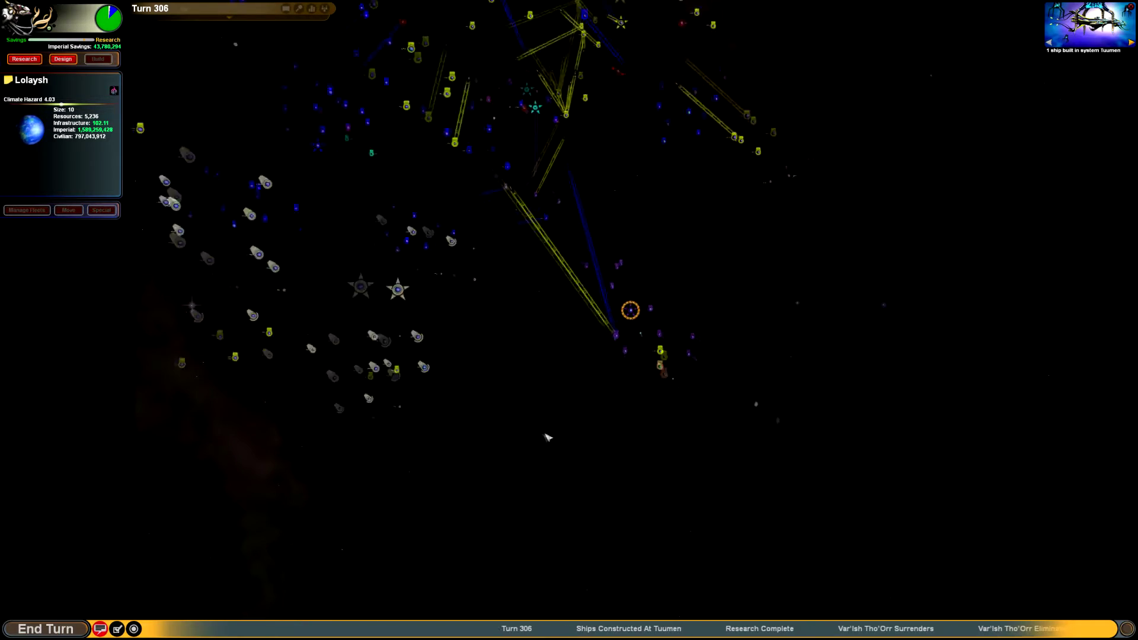
{"action": "scroll", "coordinate": [544, 440], "scroll_direction": "down", "scroll_amount": 3}
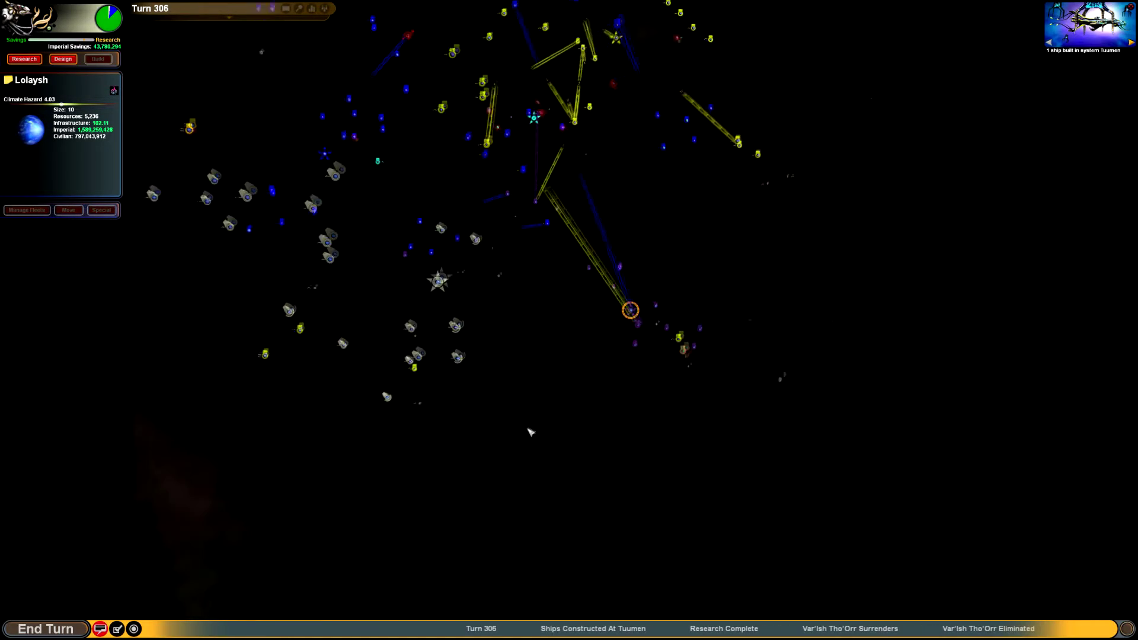
{"action": "mouse_move", "coordinate": [530, 432]}
{"action": "left_mouse_down"}
{"action": "mouse_move", "coordinate": [531, 408]}
{"action": "mouse_move", "coordinate": [531, 431]}
{"action": "left_mouse_up"}
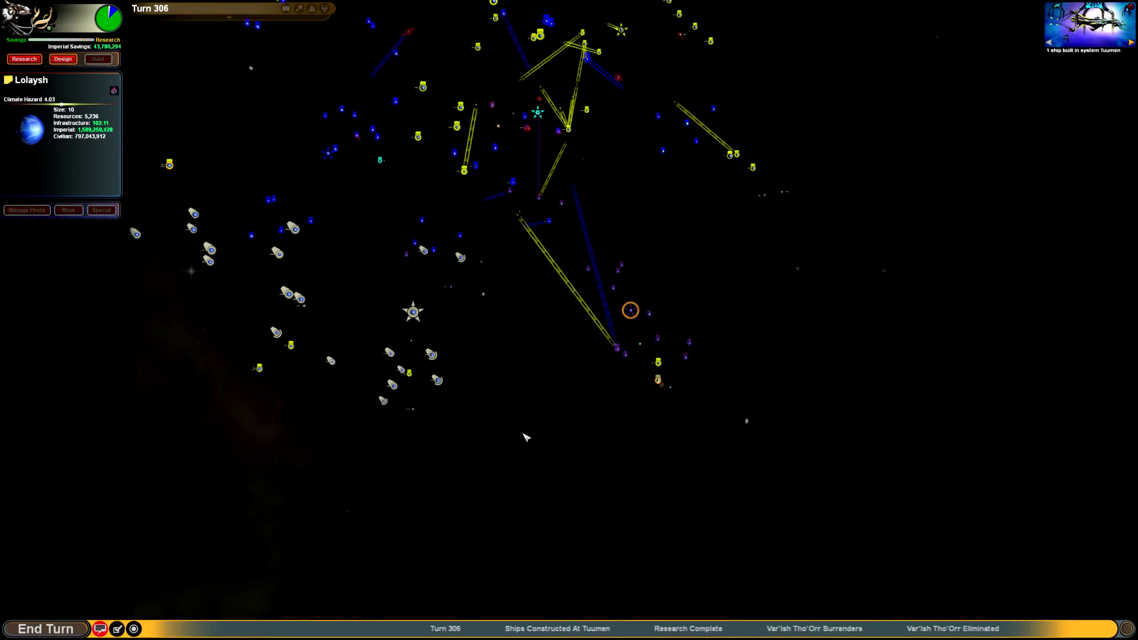
{"action": "scroll", "coordinate": [530, 431], "scroll_direction": "up", "scroll_amount": 3}
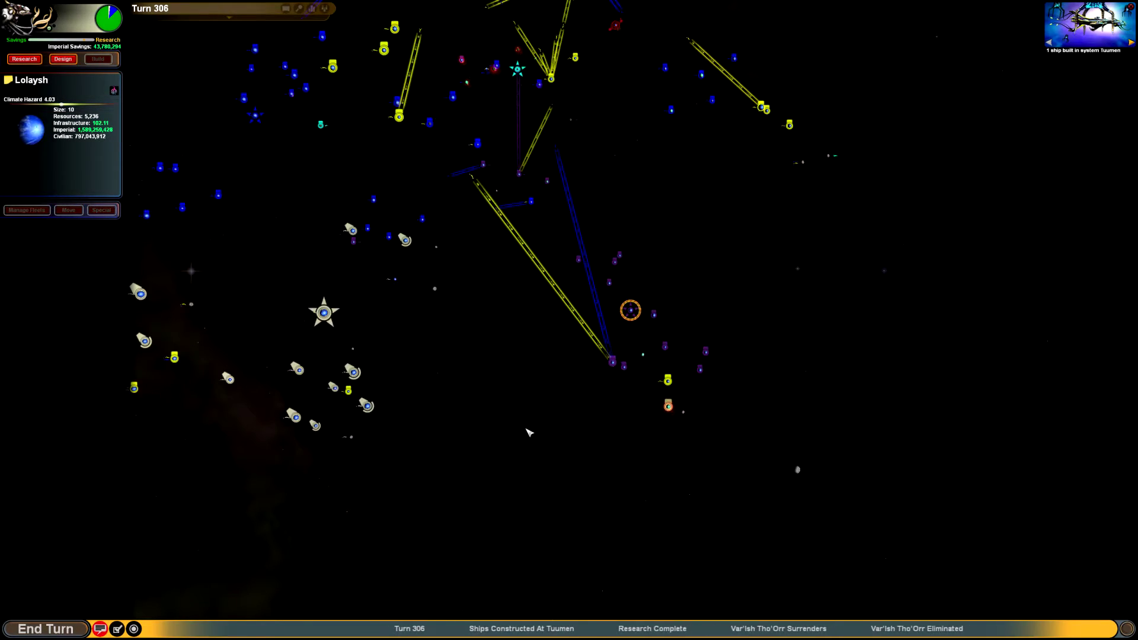
{"action": "scroll", "coordinate": [526, 428], "scroll_direction": "down", "scroll_amount": 1}
{"action": "scroll", "coordinate": [525, 428], "scroll_direction": "up", "scroll_amount": 2}
{"action": "scroll", "coordinate": [527, 428], "scroll_direction": "down", "scroll_amount": 2}
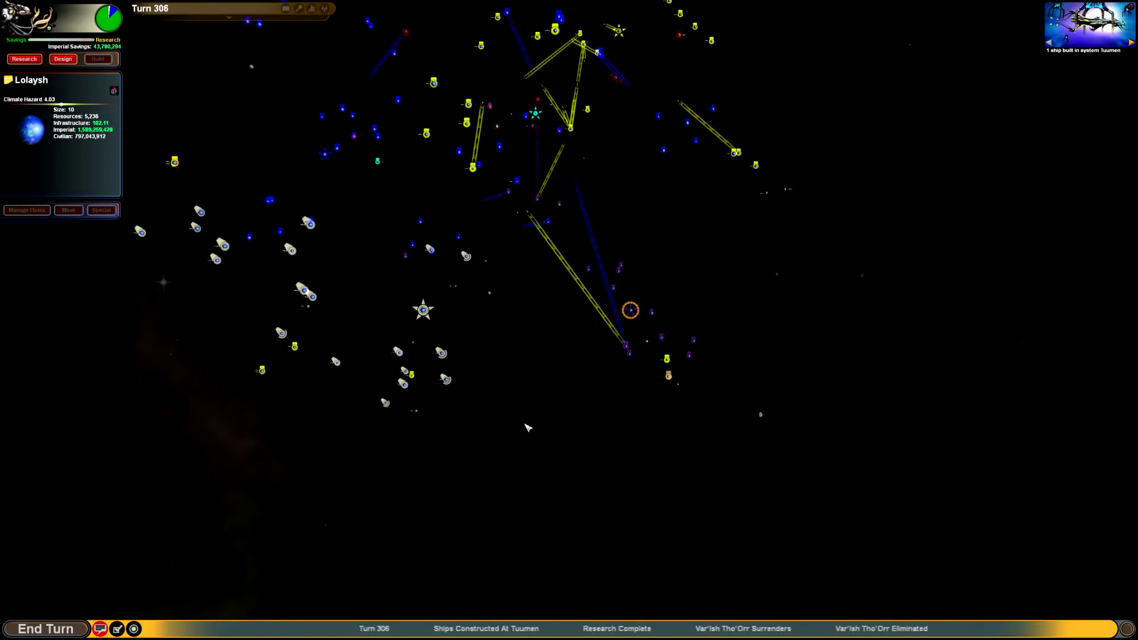
{"action": "scroll", "coordinate": [525, 425], "scroll_direction": "up", "scroll_amount": 1}
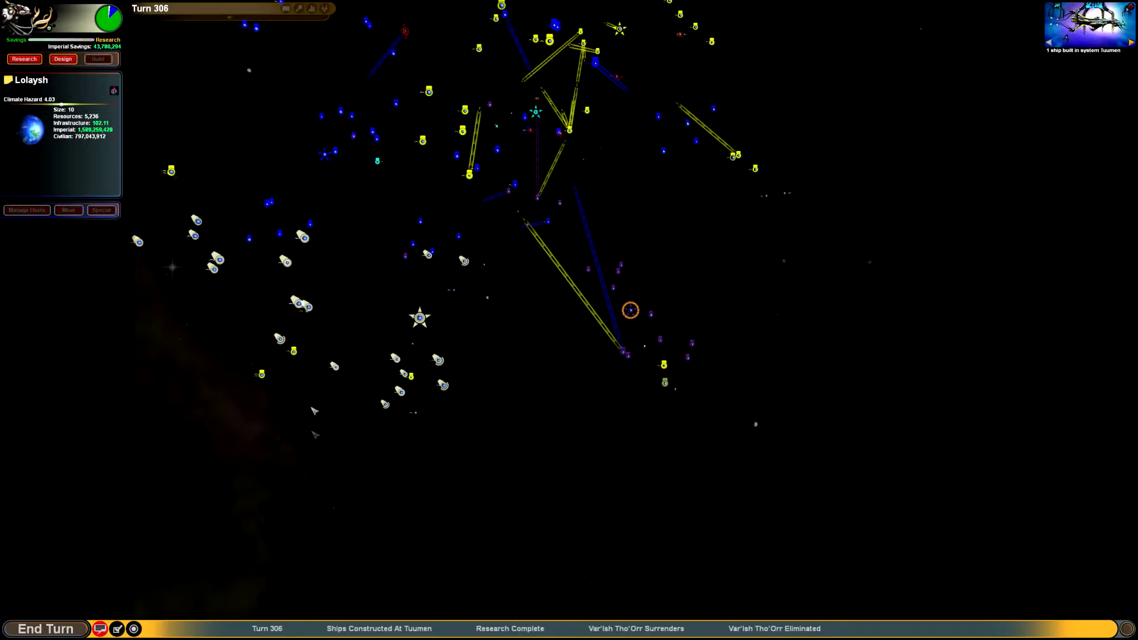
{"action": "left_click", "coordinate": [420, 317]}
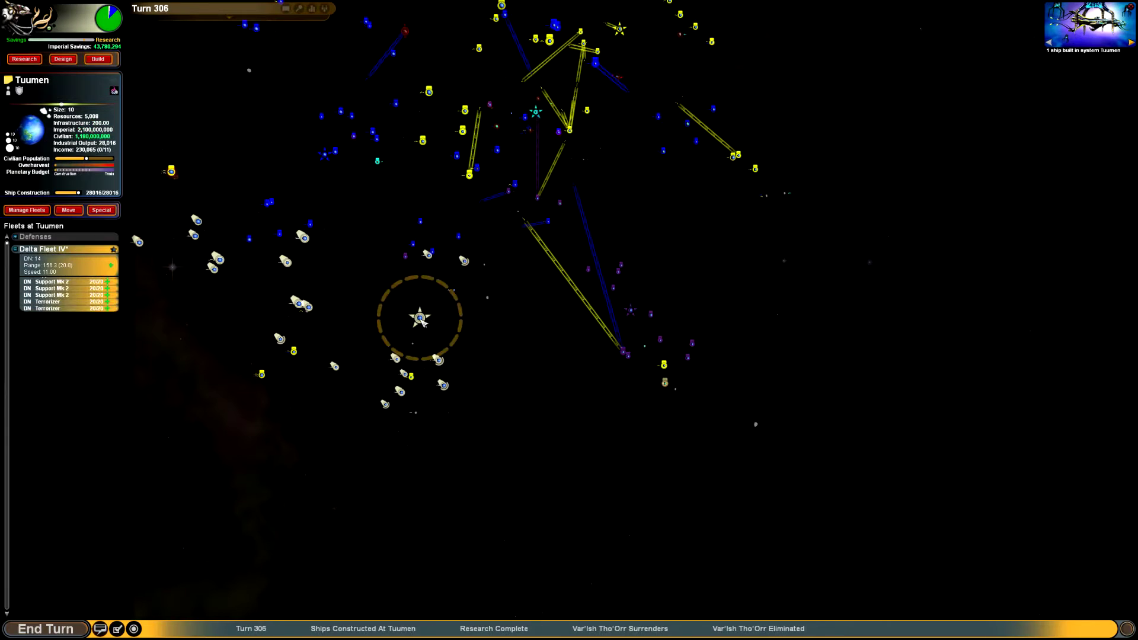
{"action": "left_click", "coordinate": [41, 628]}
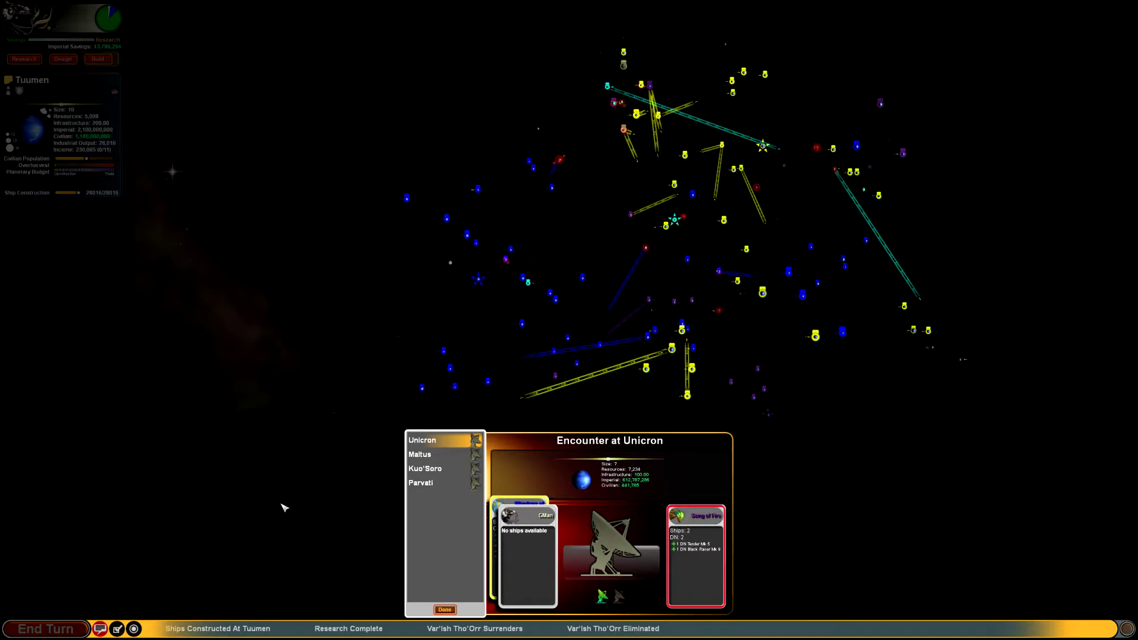
{"action": "key", "text": "Escape"}
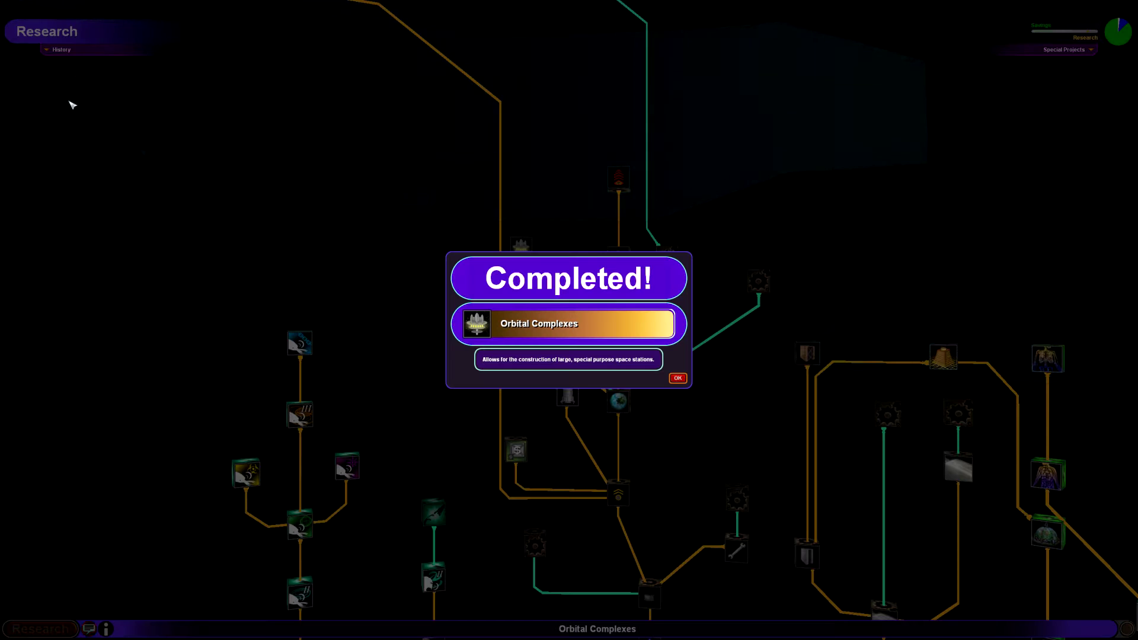
Dismiss the Orbital Complexes notice and inspect unknown techs, revealing Hardened Electronics.
{"action": "left_click", "coordinate": [679, 378]}
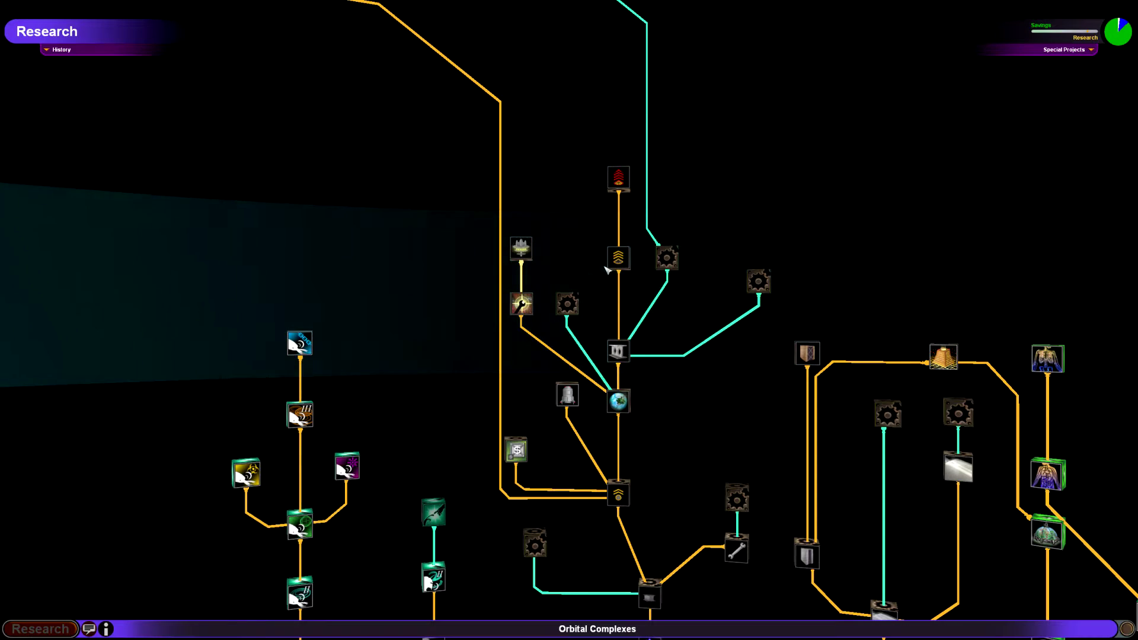
{"action": "left_click", "coordinate": [560, 303]}
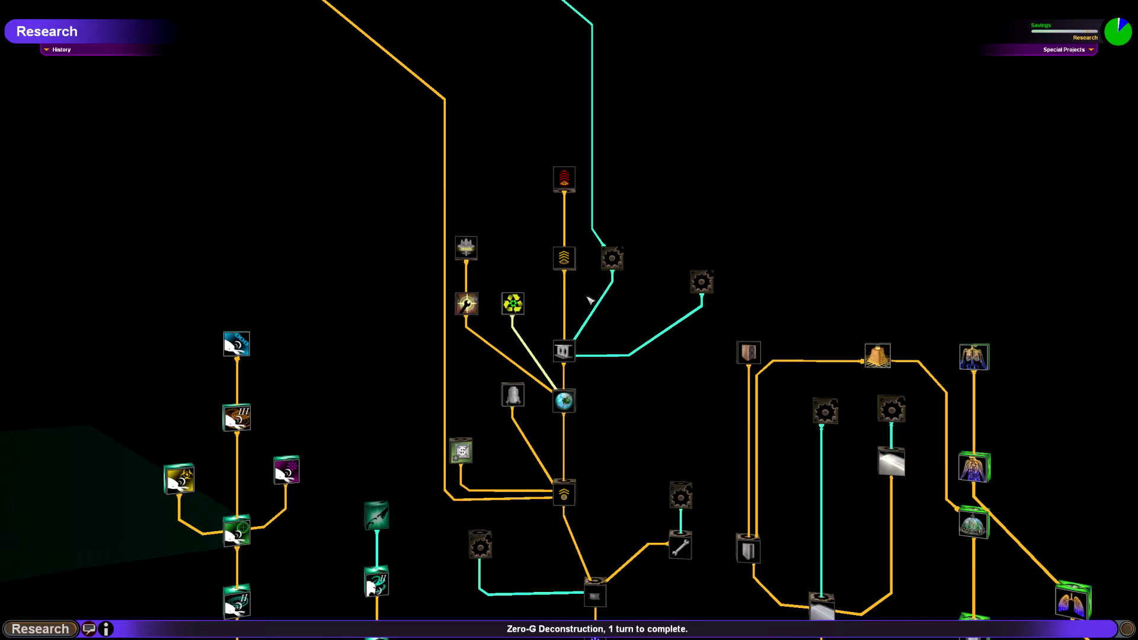
{"action": "left_click", "coordinate": [558, 299]}
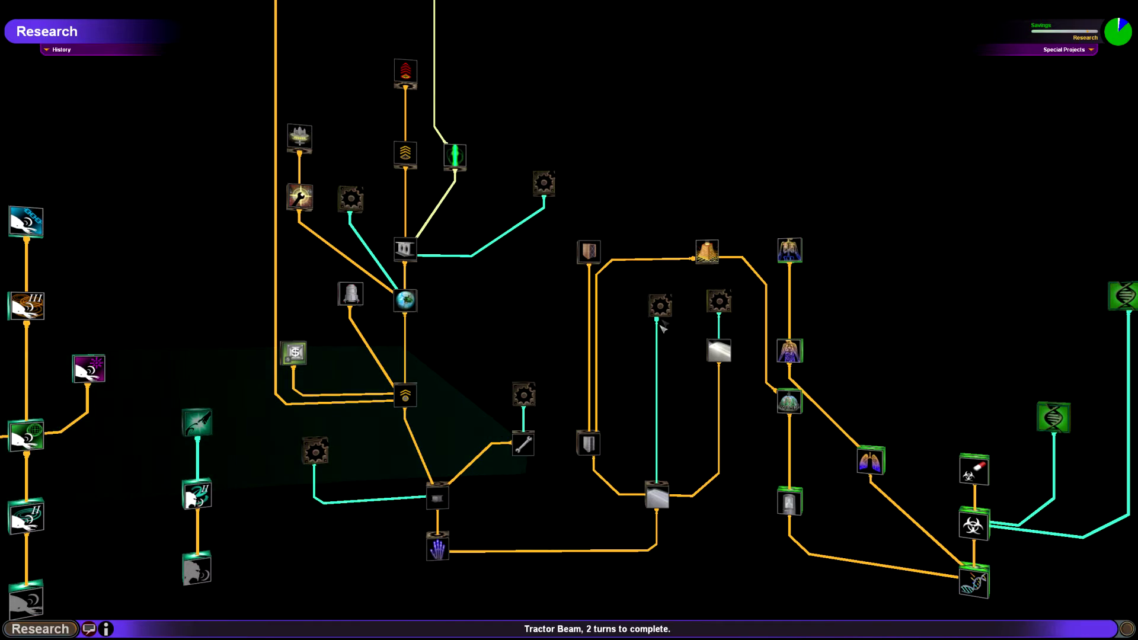
{"action": "left_click", "coordinate": [659, 306]}
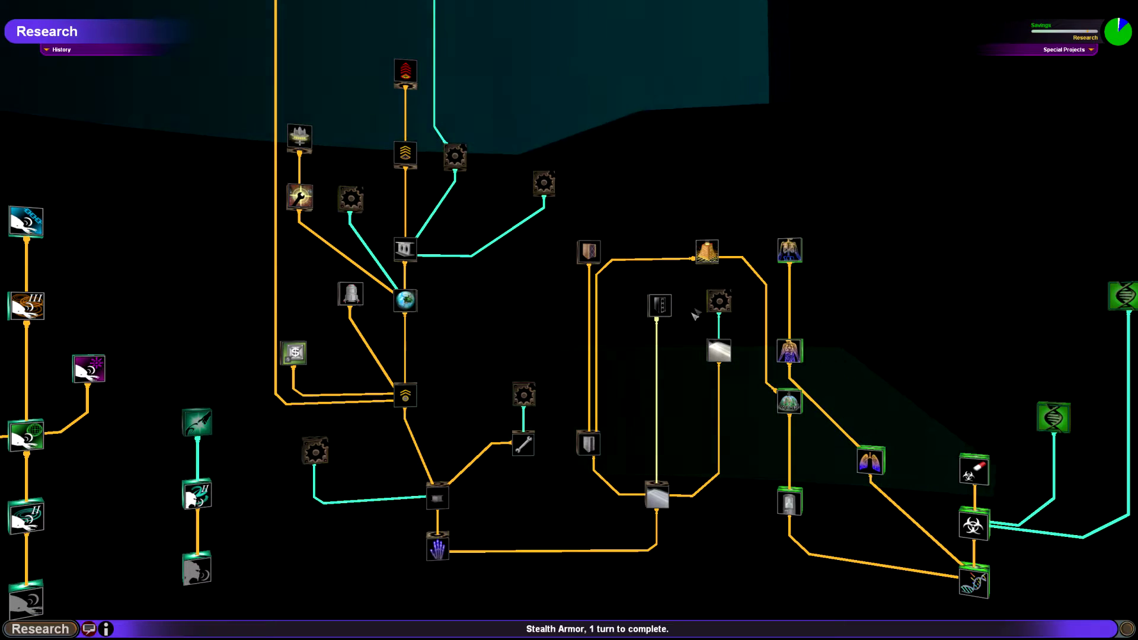
{"action": "left_click", "coordinate": [711, 302]}
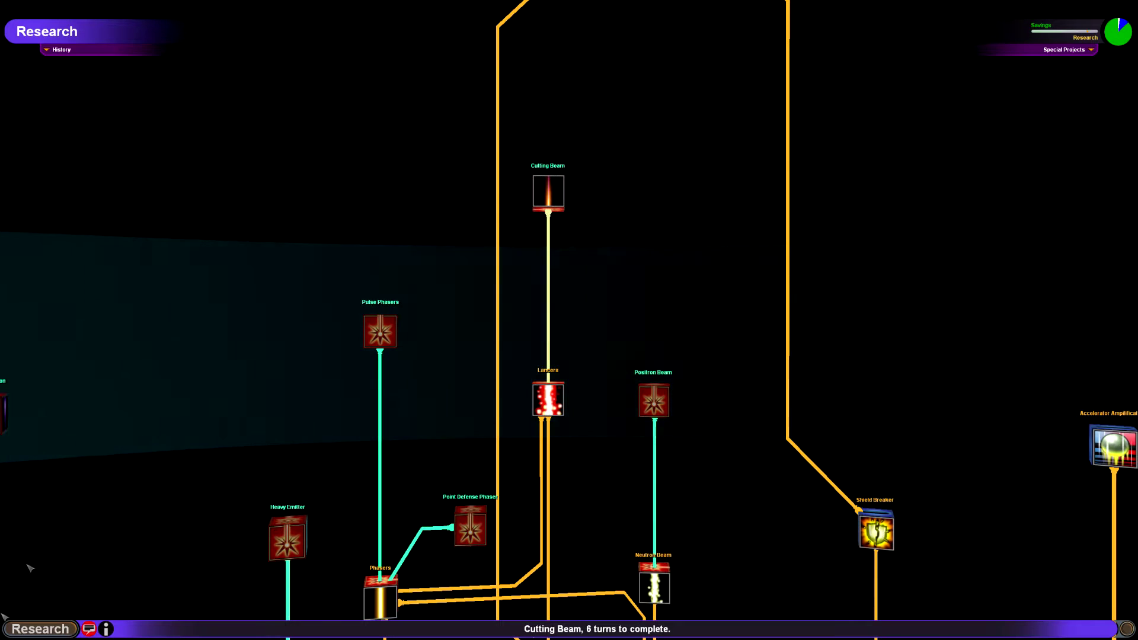
Start researching Cutting Beam and return to the galaxy map.
{"action": "left_click", "coordinate": [37, 629]}
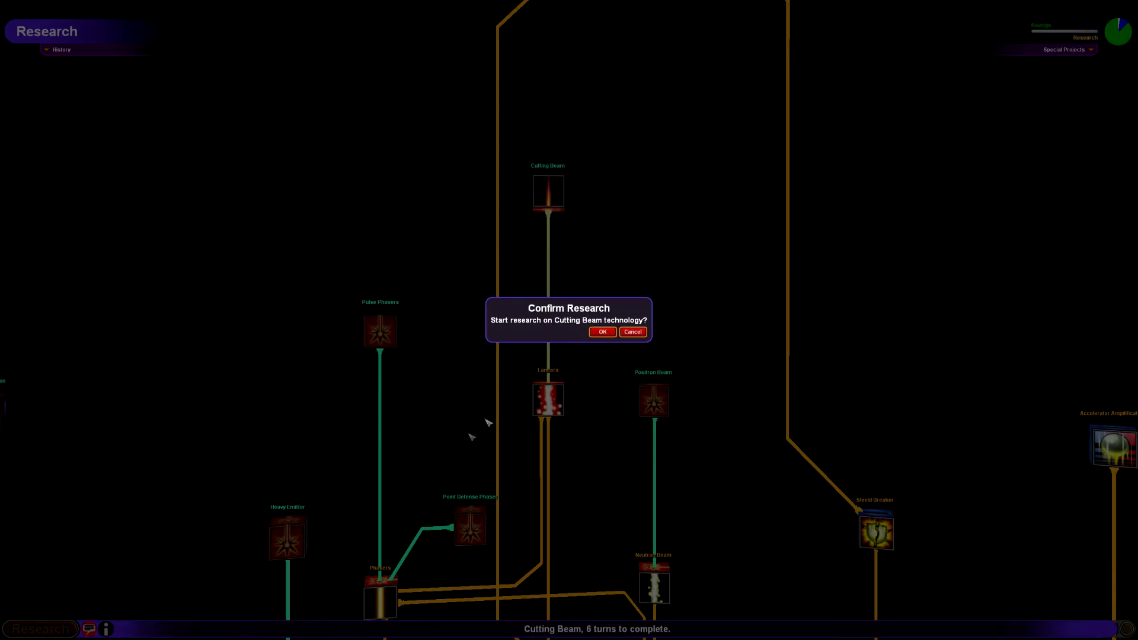
{"action": "left_click", "coordinate": [602, 332]}
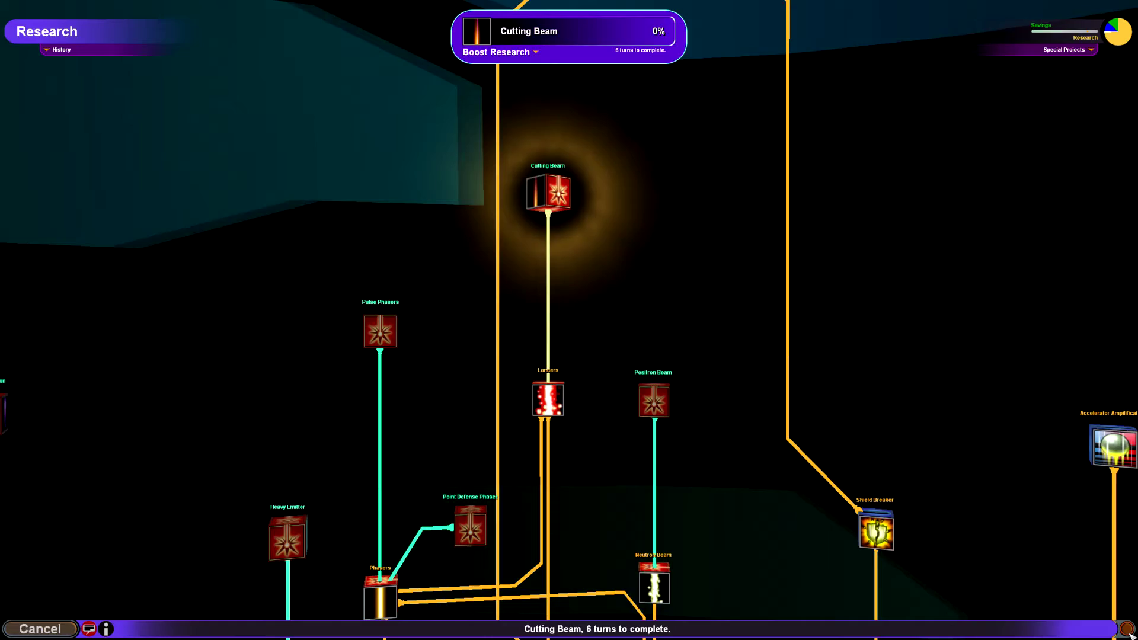
{"action": "key", "text": "Escape"}
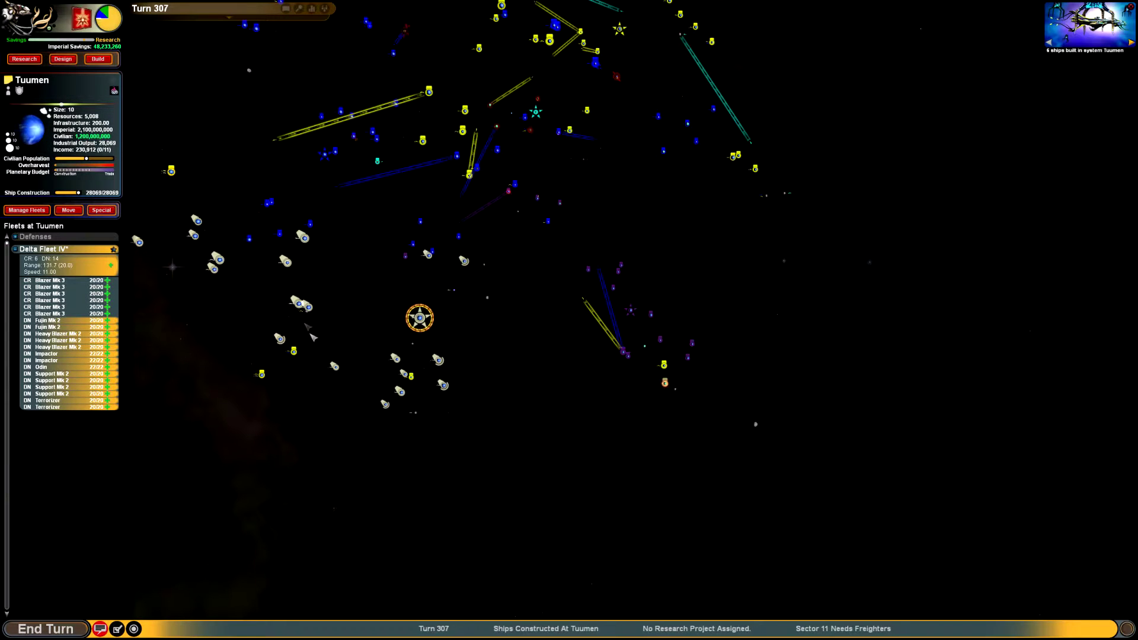
End turn 307, change the Alversi encounter response, and dismiss the report.
{"action": "key", "text": "Return"}
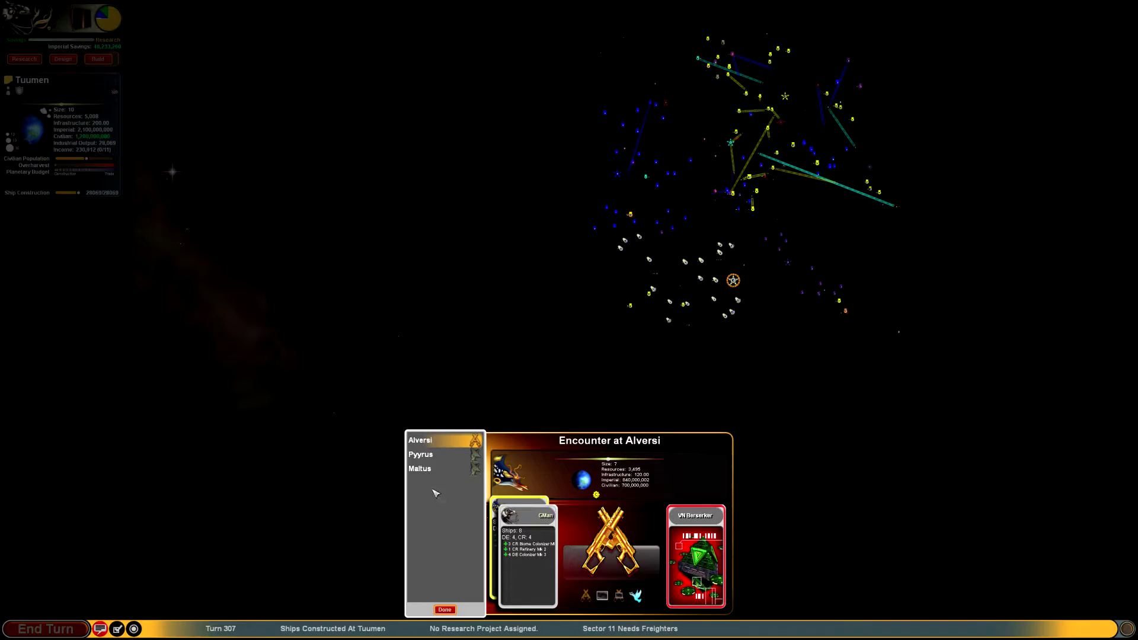
{"action": "left_click", "coordinate": [602, 596]}
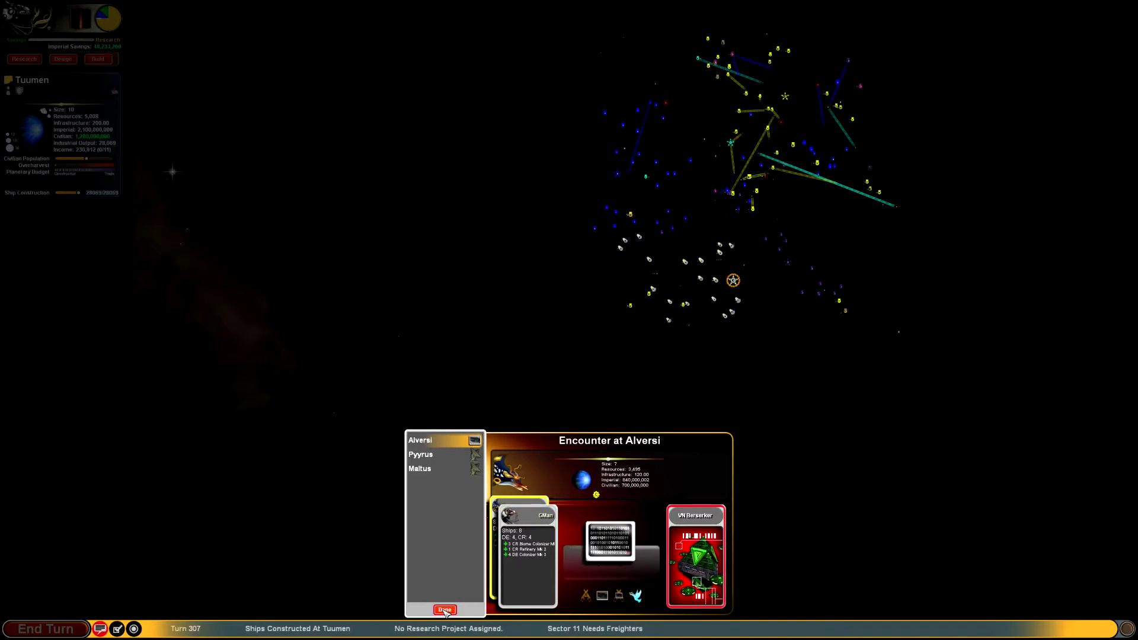
{"action": "key", "text": "Return"}
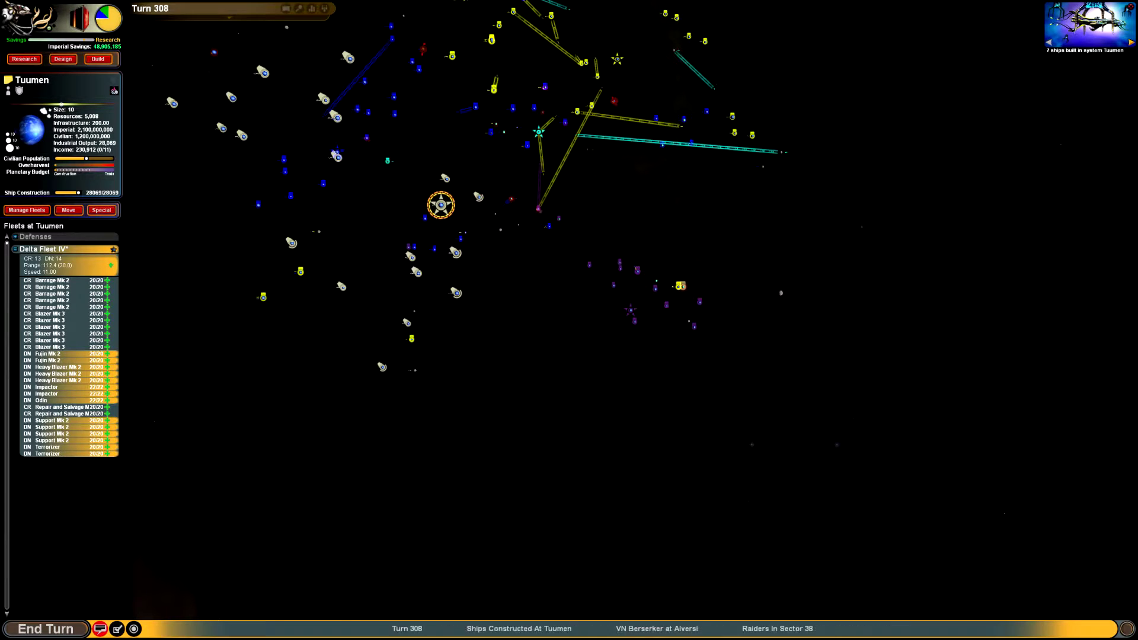
Check the Berserker event at Alversi and select the fleets orbiting Bob.
{"action": "left_click", "coordinate": [583, 629]}
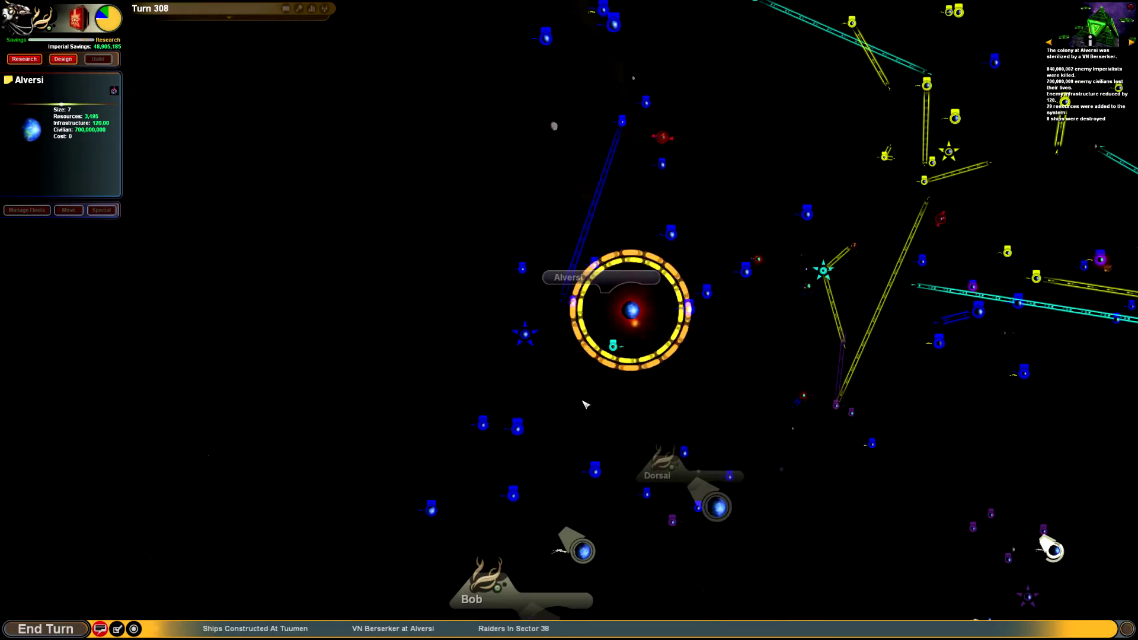
{"action": "scroll", "coordinate": [624, 332], "scroll_direction": "down", "scroll_amount": 3}
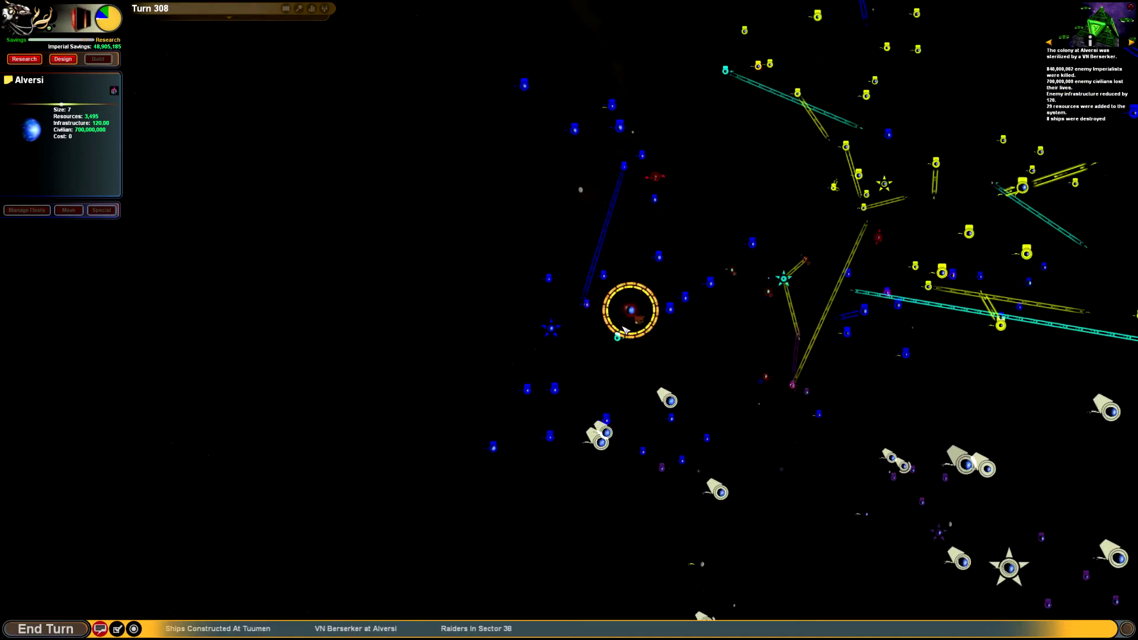
{"action": "scroll", "coordinate": [624, 332], "scroll_direction": "down", "scroll_amount": 2}
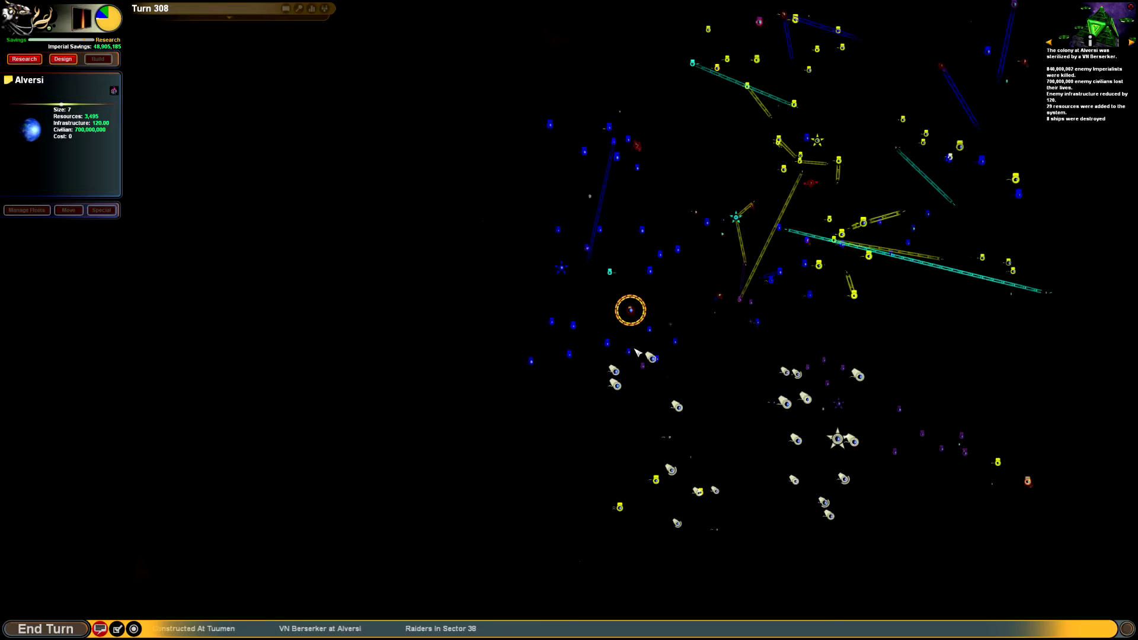
{"action": "scroll", "coordinate": [653, 367], "scroll_direction": "up", "scroll_amount": 2}
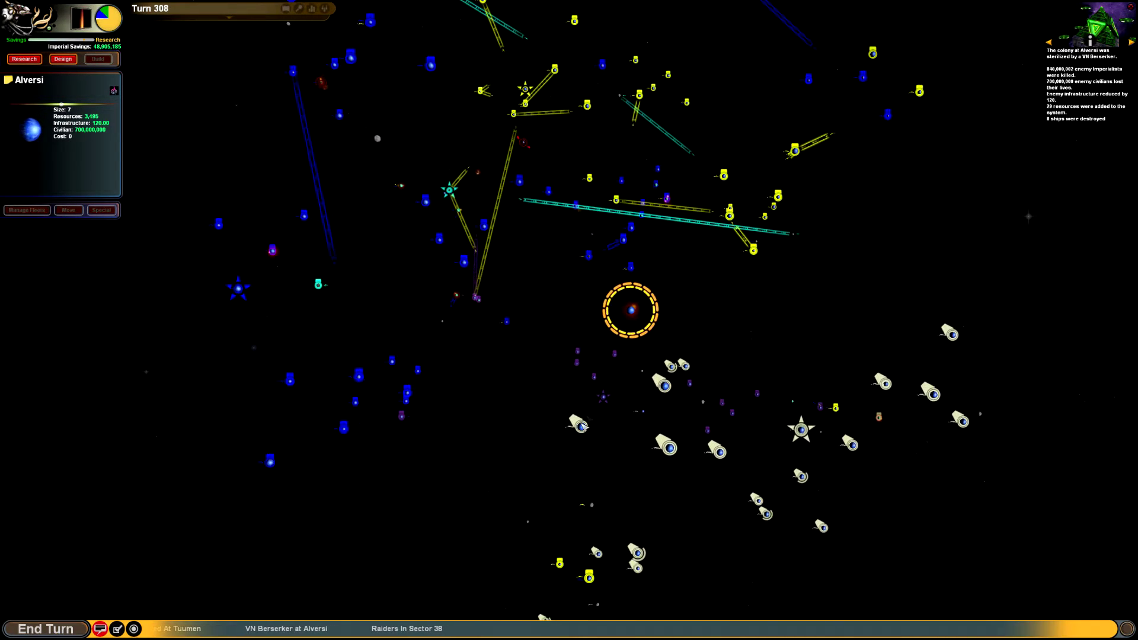
{"action": "left_click", "coordinate": [579, 427]}
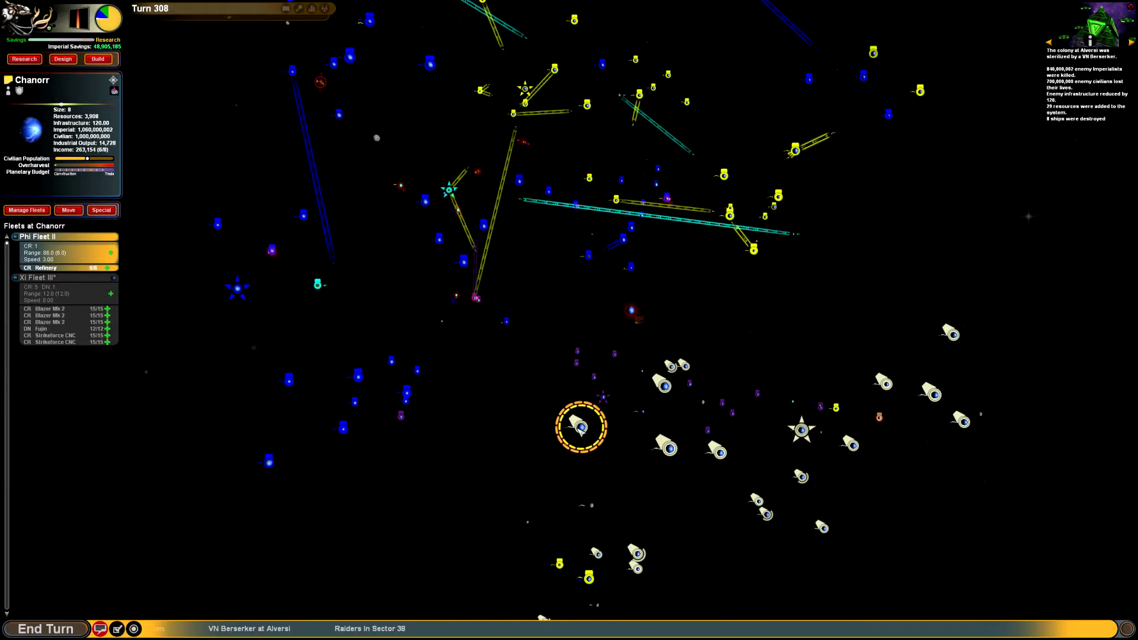
{"action": "left_click", "coordinate": [678, 444]}
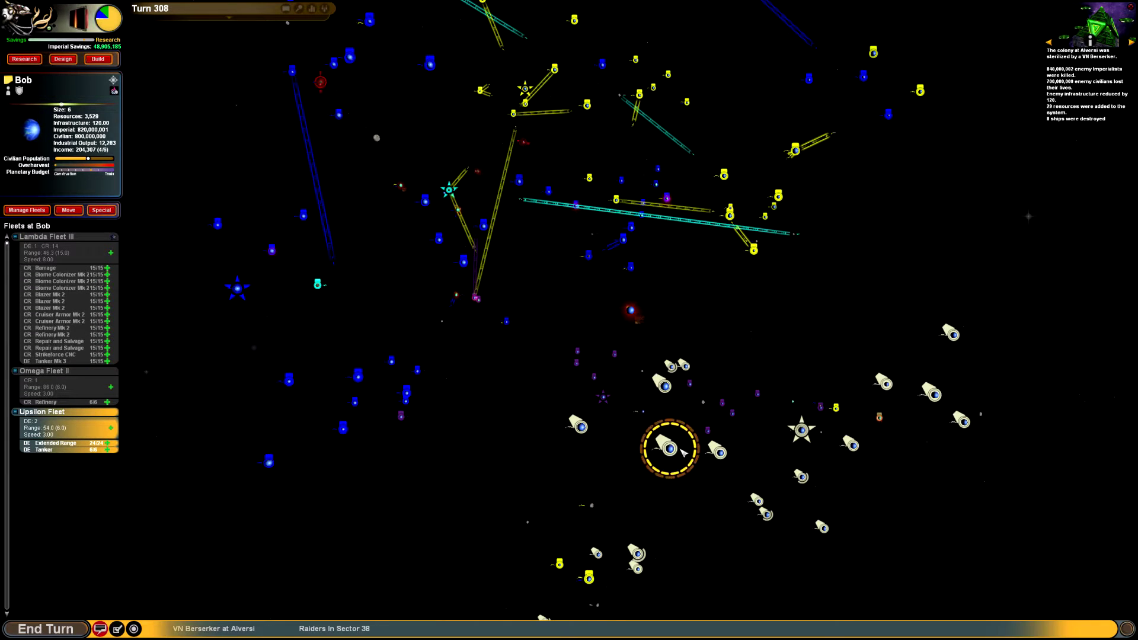
Transfer three Biome Colonizers from Lambda Fleet III to Omega Fleet II and send it to Alversi.
{"action": "left_click", "coordinate": [72, 278]}
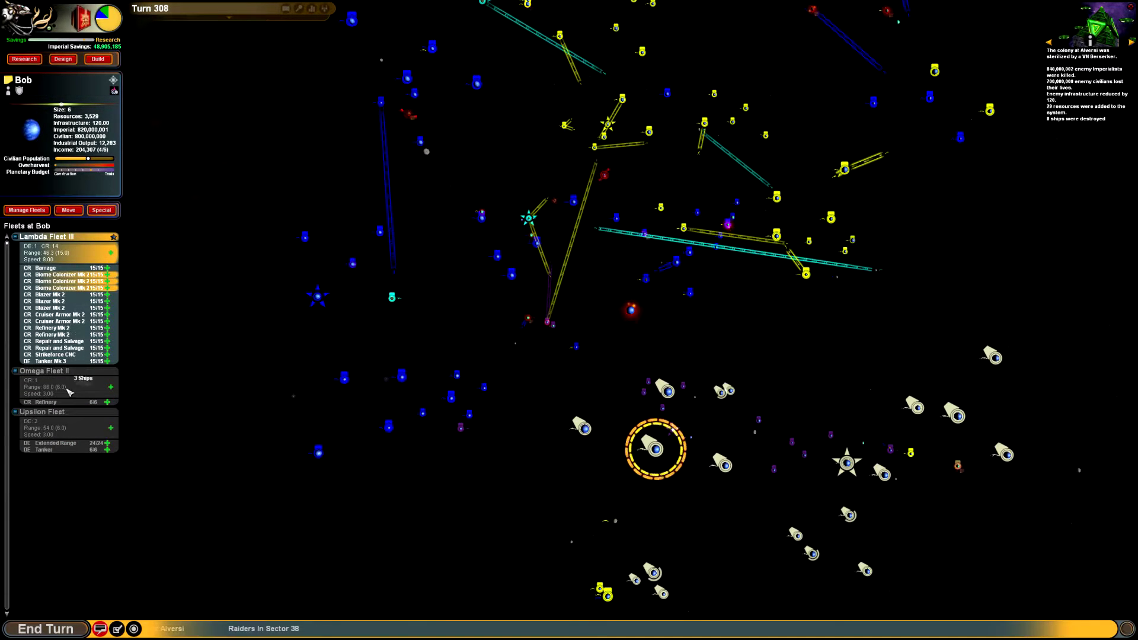
{"action": "left_click_drag", "start_coordinate": [68, 391], "coordinate": [77, 381]}
{"action": "left_click", "coordinate": [69, 210]}
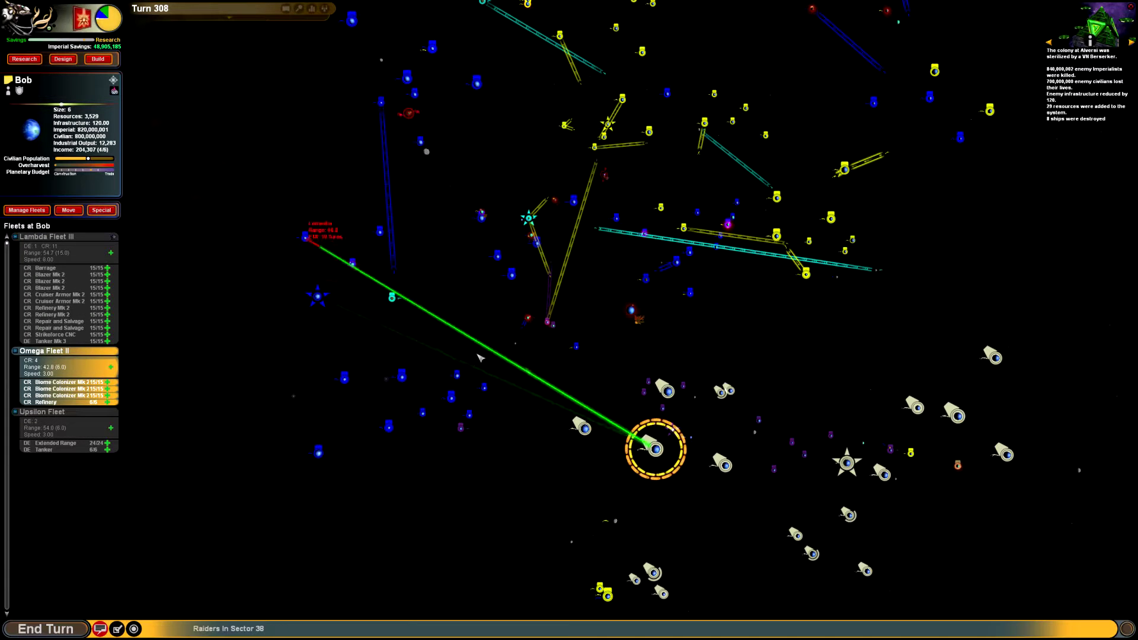
{"action": "left_click", "coordinate": [633, 310]}
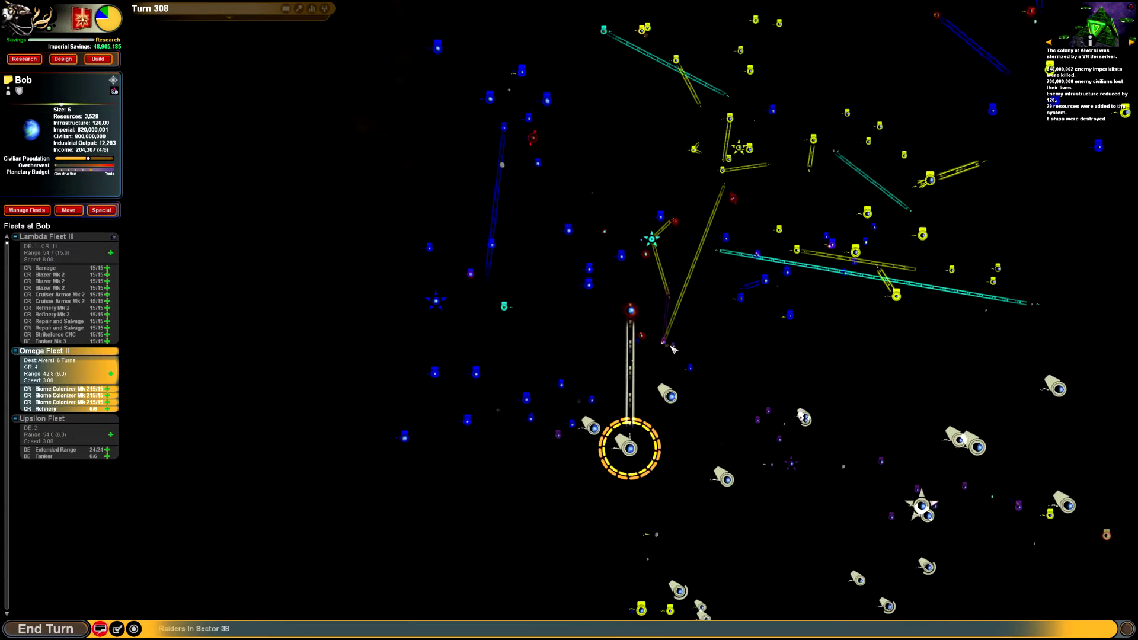
{"action": "left_click", "coordinate": [102, 629]}
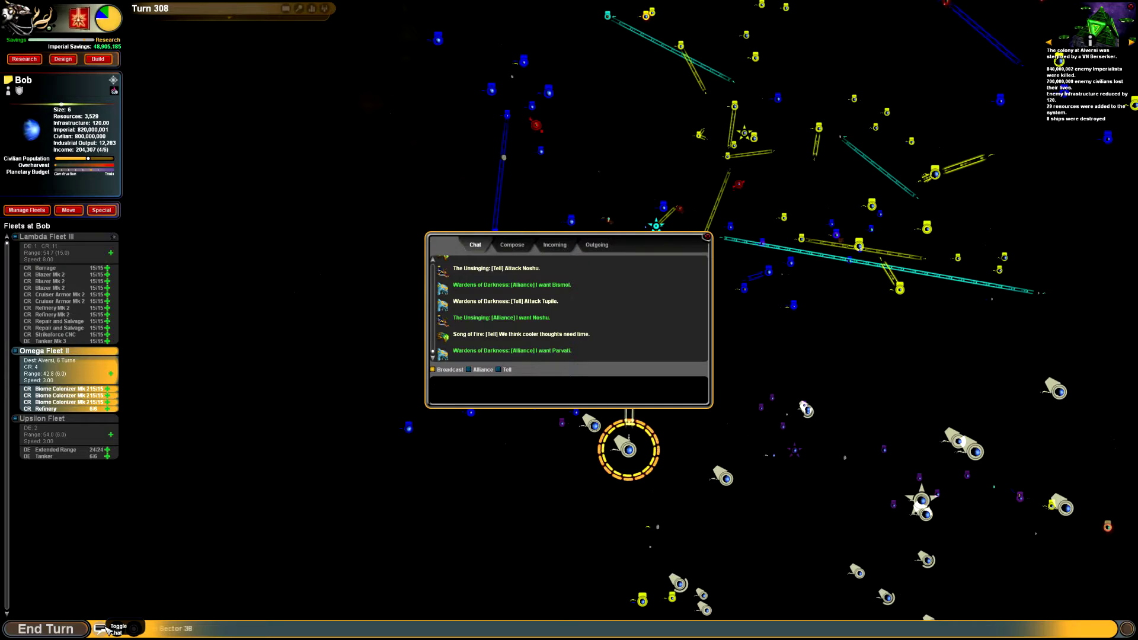
Close the chat window and view Barrett, a size-4 world with prohibitive colonization cost.
{"action": "left_click", "coordinate": [103, 629]}
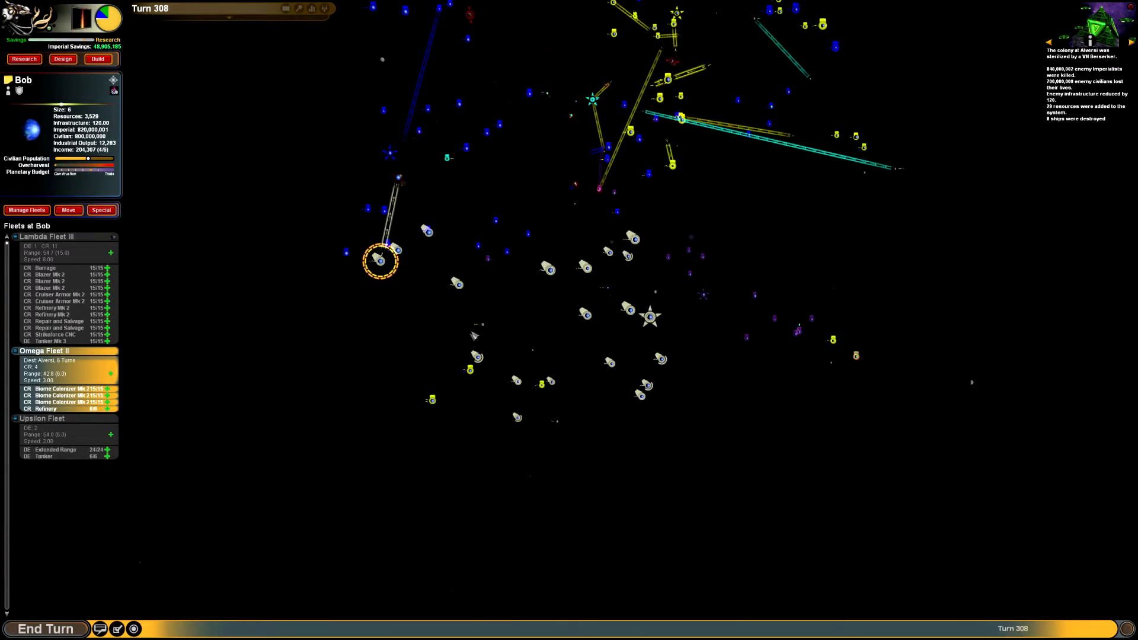
{"action": "left_click", "coordinate": [481, 326]}
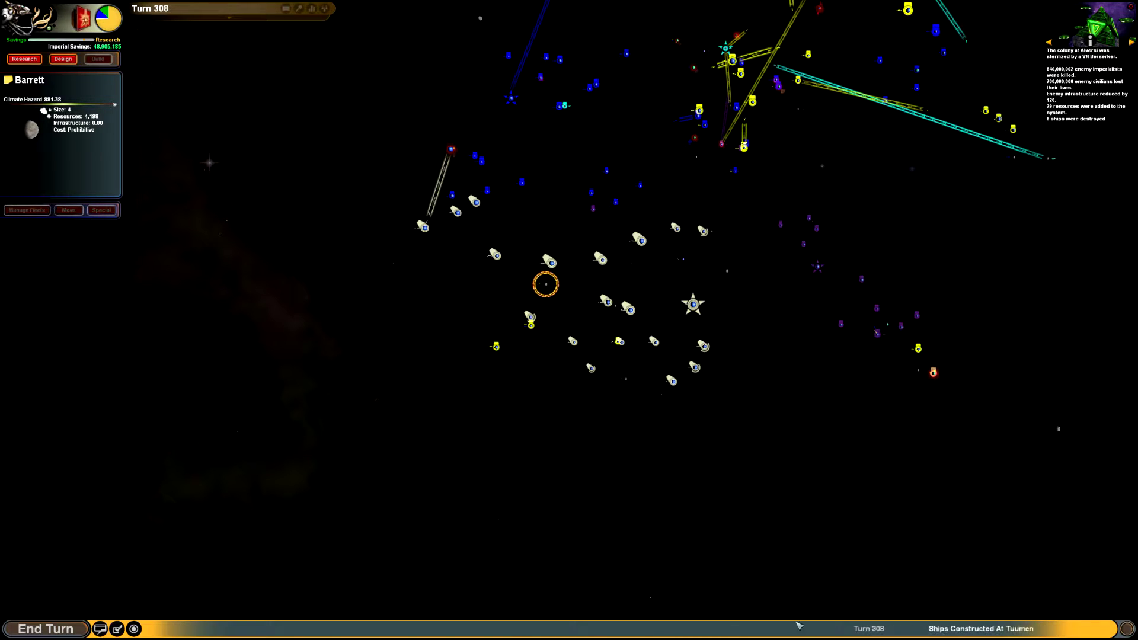
End turns 308 and 309, dismissing the Hesperus and Noshu encounter reports.
{"action": "left_click", "coordinate": [45, 629]}
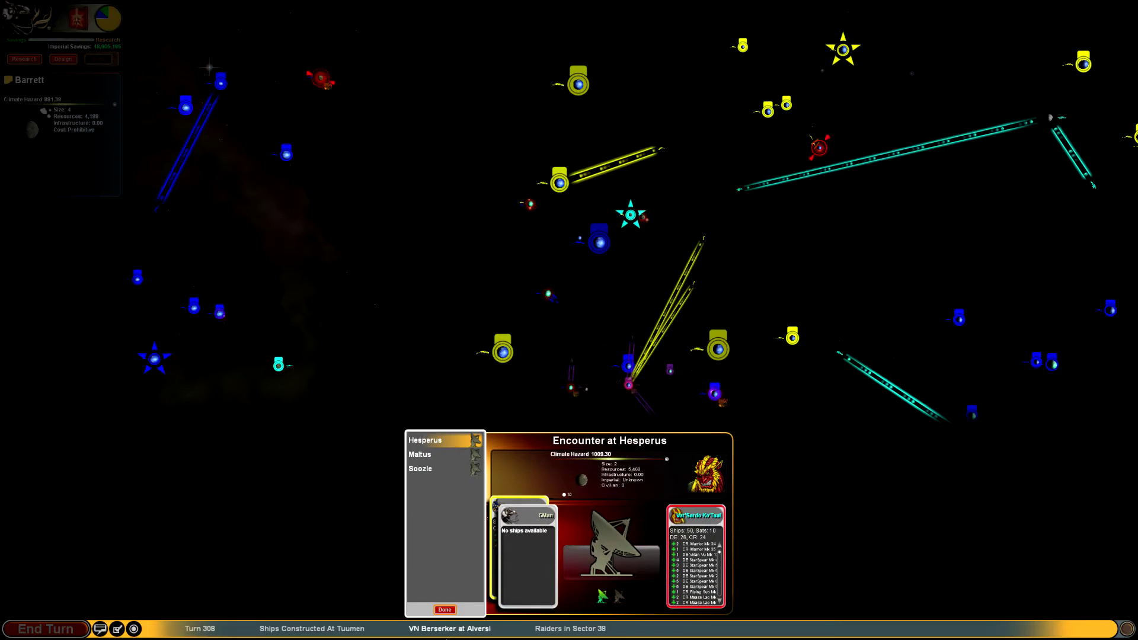
{"action": "left_click", "coordinate": [444, 610]}
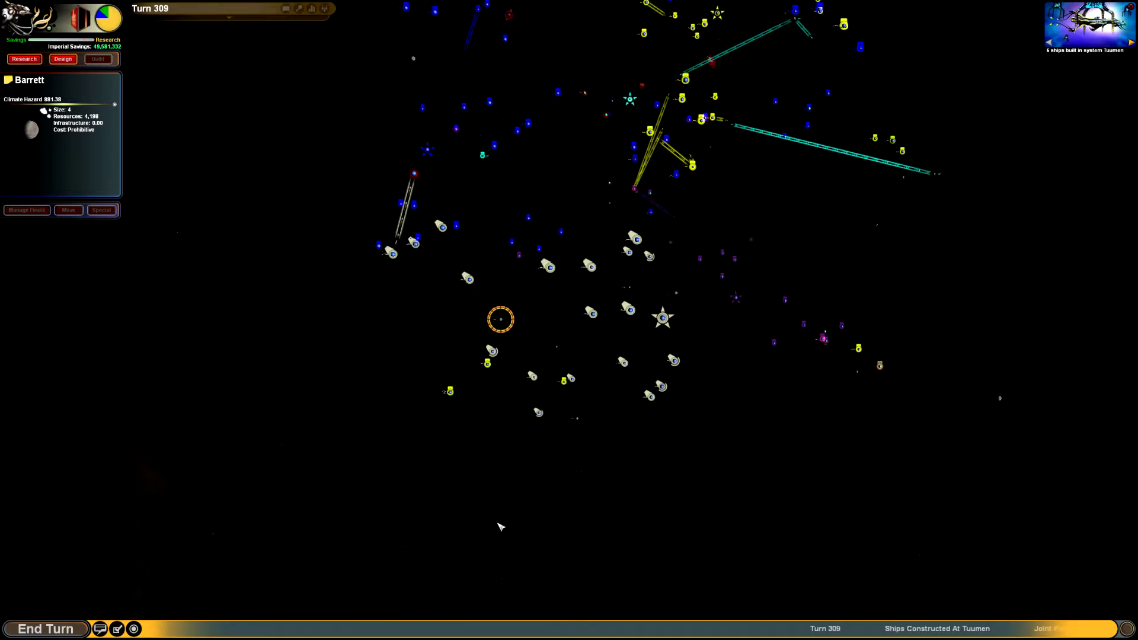
{"action": "left_click", "coordinate": [66, 625]}
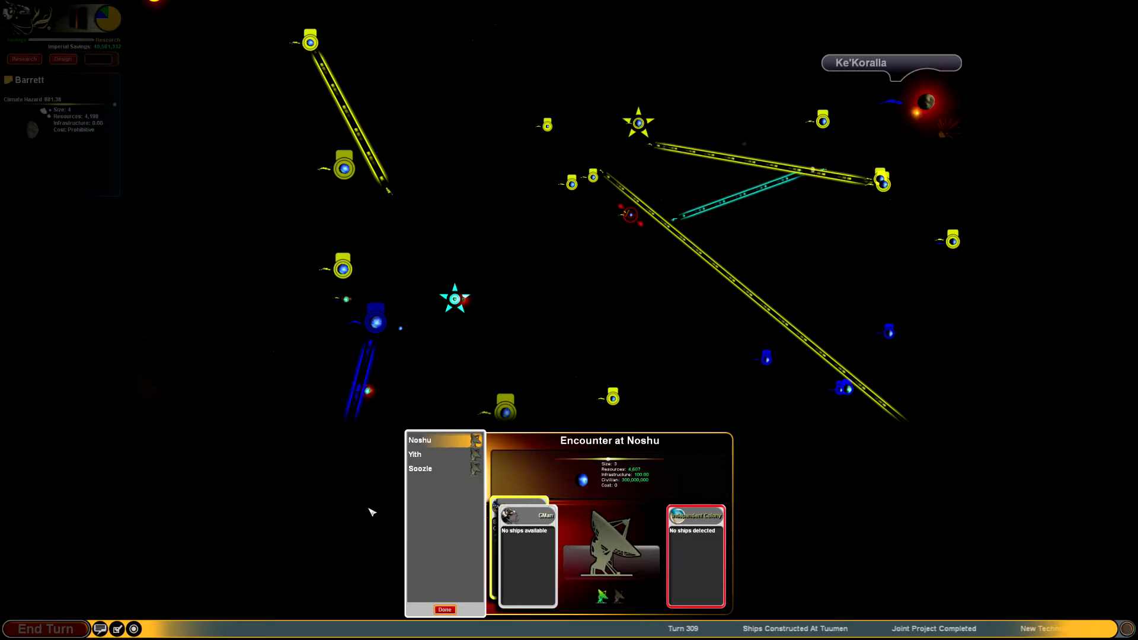
{"action": "left_click", "coordinate": [444, 608]}
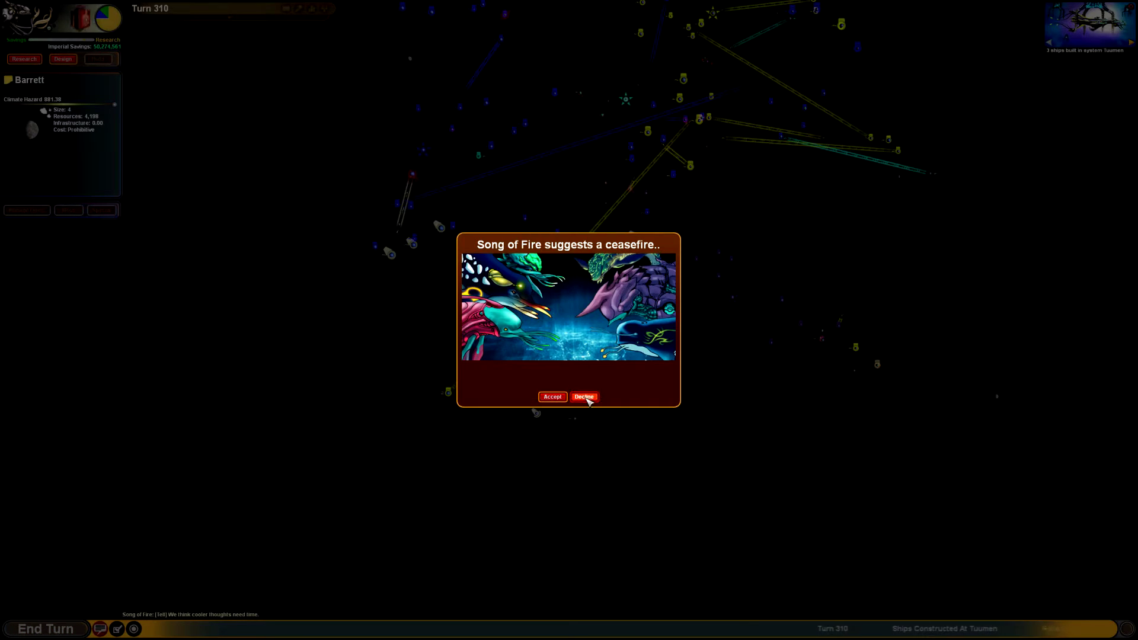
Decline Song of Fire's ceasefire offer and view research, with Cutting Beam at 51%.
{"action": "left_click", "coordinate": [585, 398]}
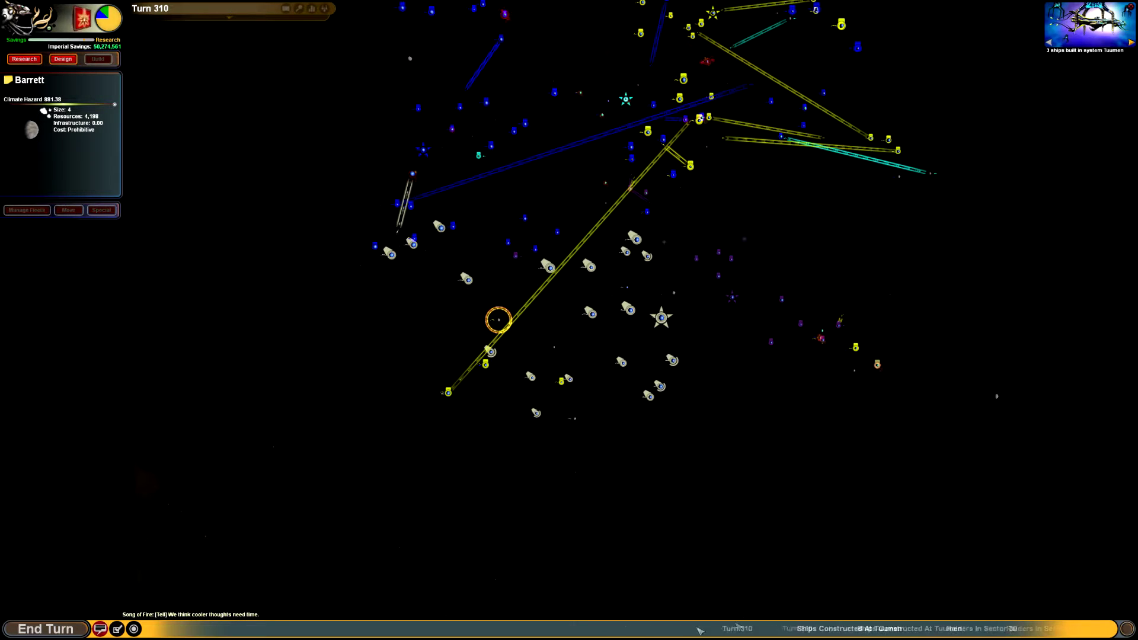
{"action": "left_click", "coordinate": [24, 59]}
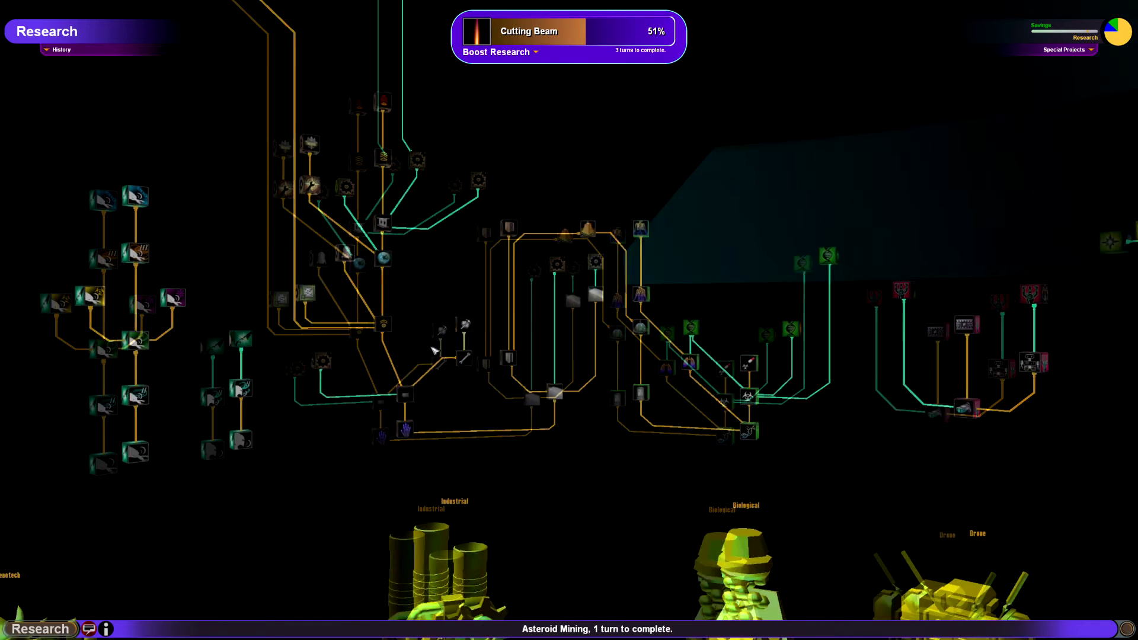
{"action": "scroll", "coordinate": [446, 354], "scroll_direction": "up", "scroll_amount": 3}
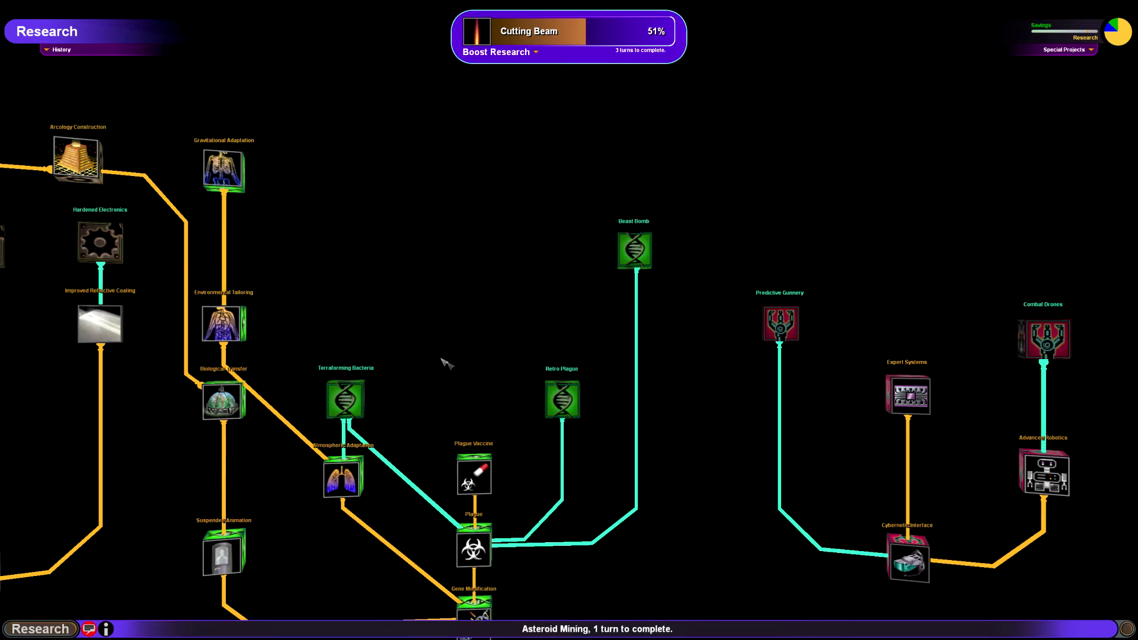
Select the Terraforming Bacteria node for research, then exit the Research screen.
{"action": "left_click", "coordinate": [358, 408]}
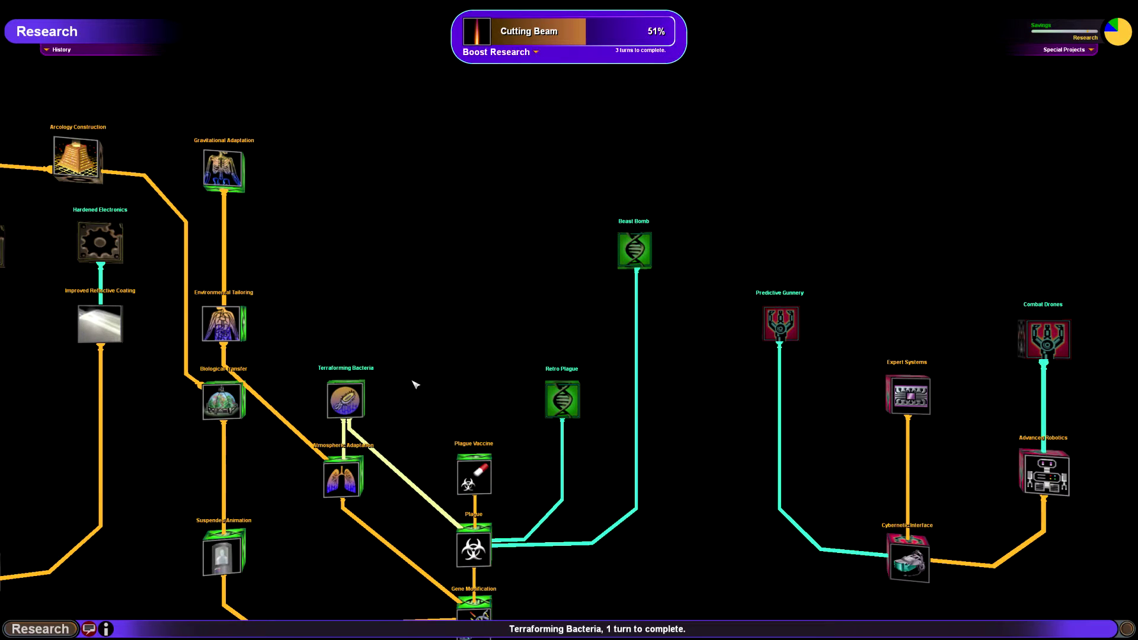
{"action": "scroll", "coordinate": [430, 340], "scroll_direction": "down", "scroll_amount": 3}
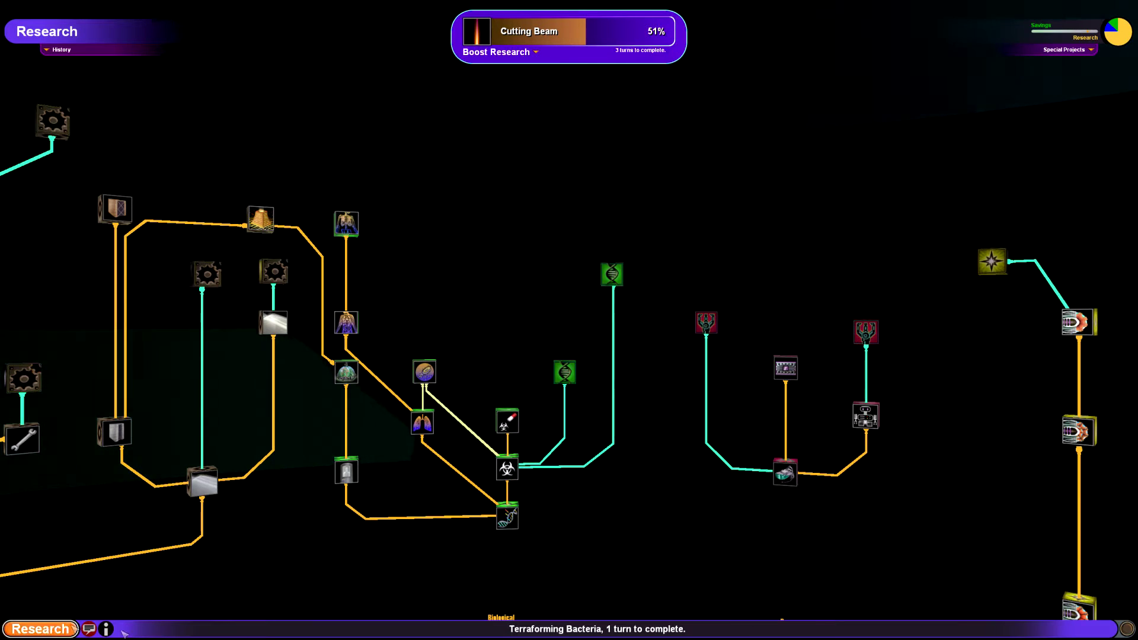
{"action": "left_click", "coordinate": [1125, 628]}
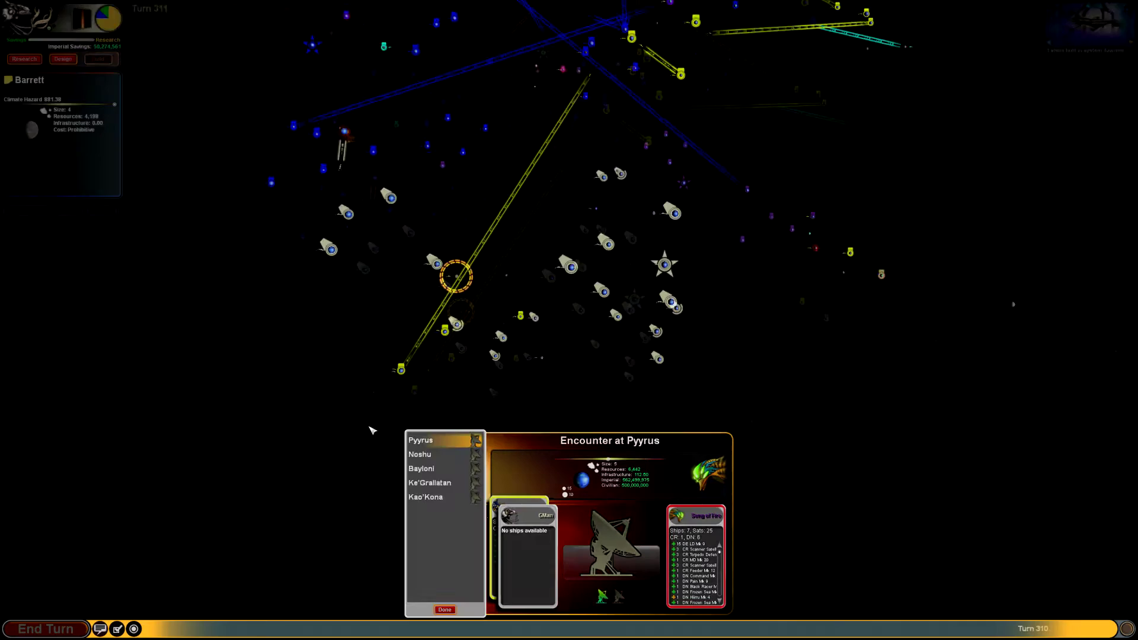
Dismiss the Pyyrus encounter report so turn 311 begins.
{"action": "left_click", "coordinate": [444, 610]}
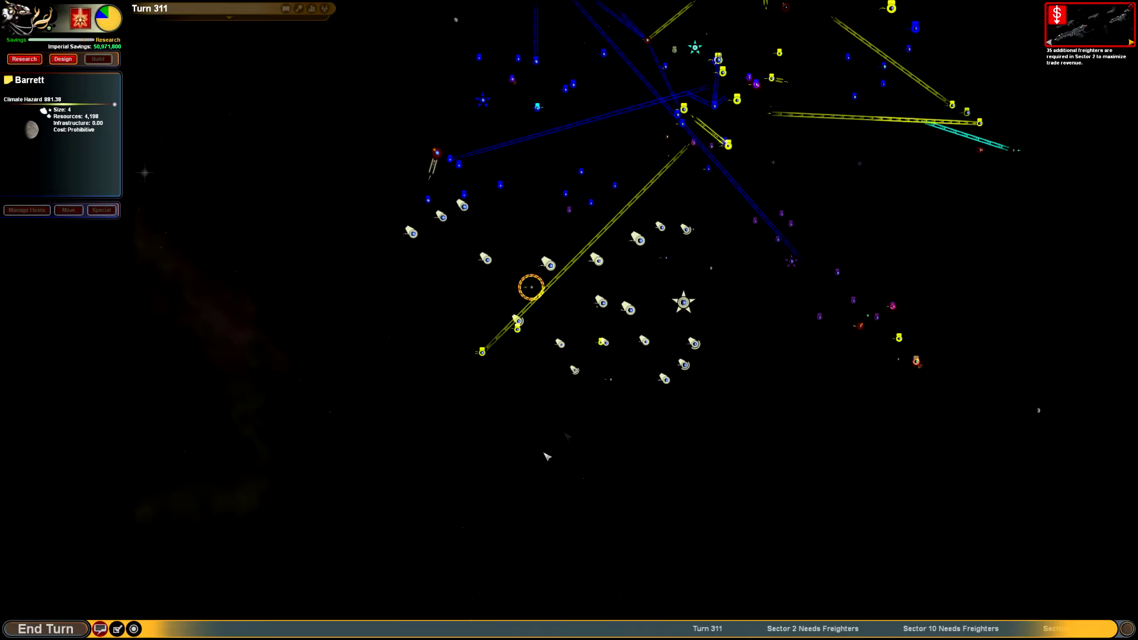
At Tuumen, queue Support Mk 2, Impactor and Terrorizer dreadnoughts.
{"action": "left_click", "coordinate": [684, 302]}
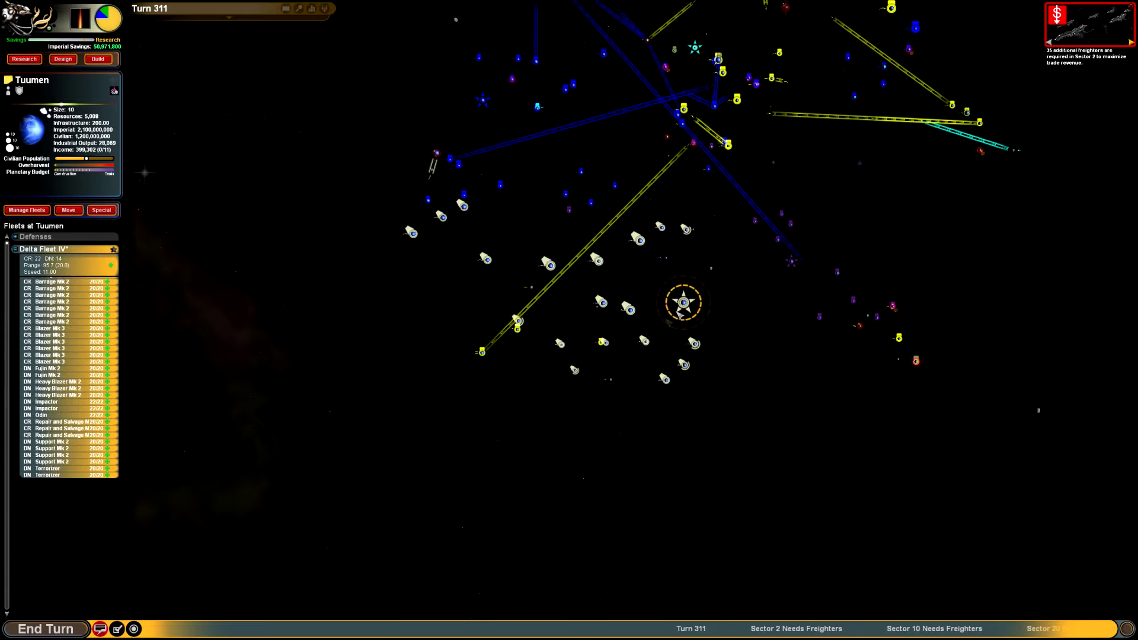
{"action": "left_click", "coordinate": [98, 59]}
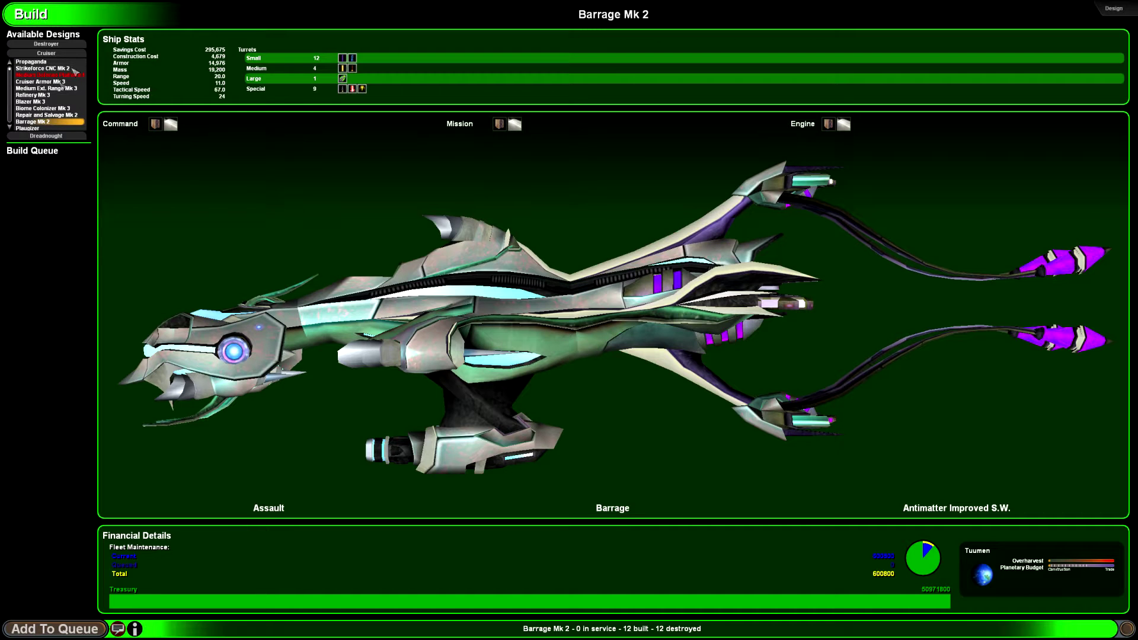
{"action": "scroll", "coordinate": [49, 87], "scroll_direction": "down", "scroll_amount": 1}
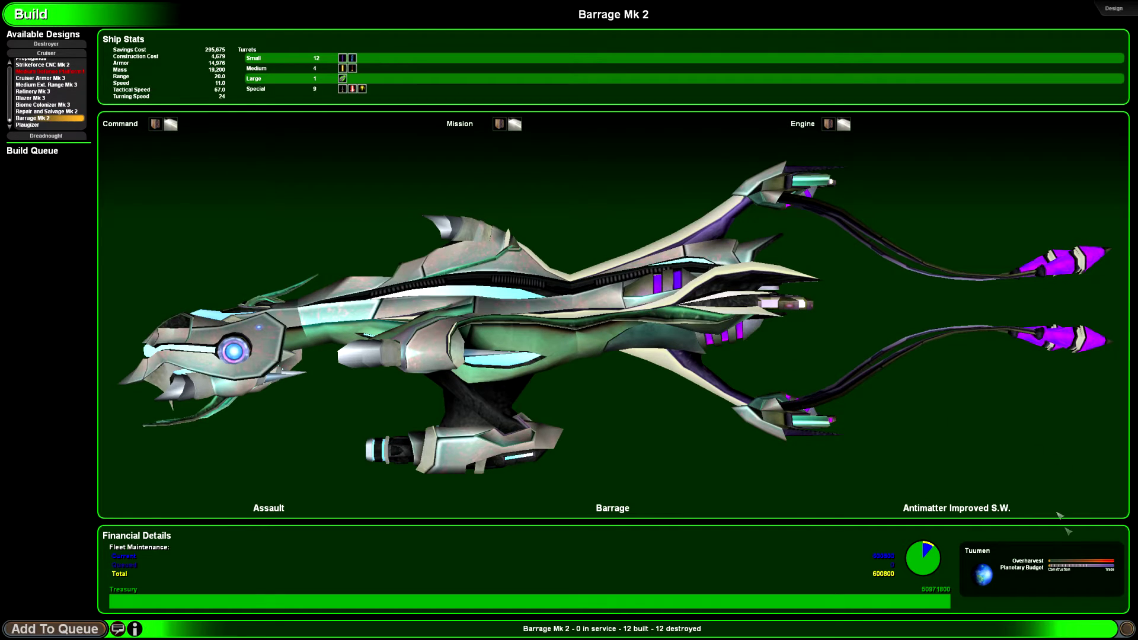
{"action": "key", "text": "Escape"}
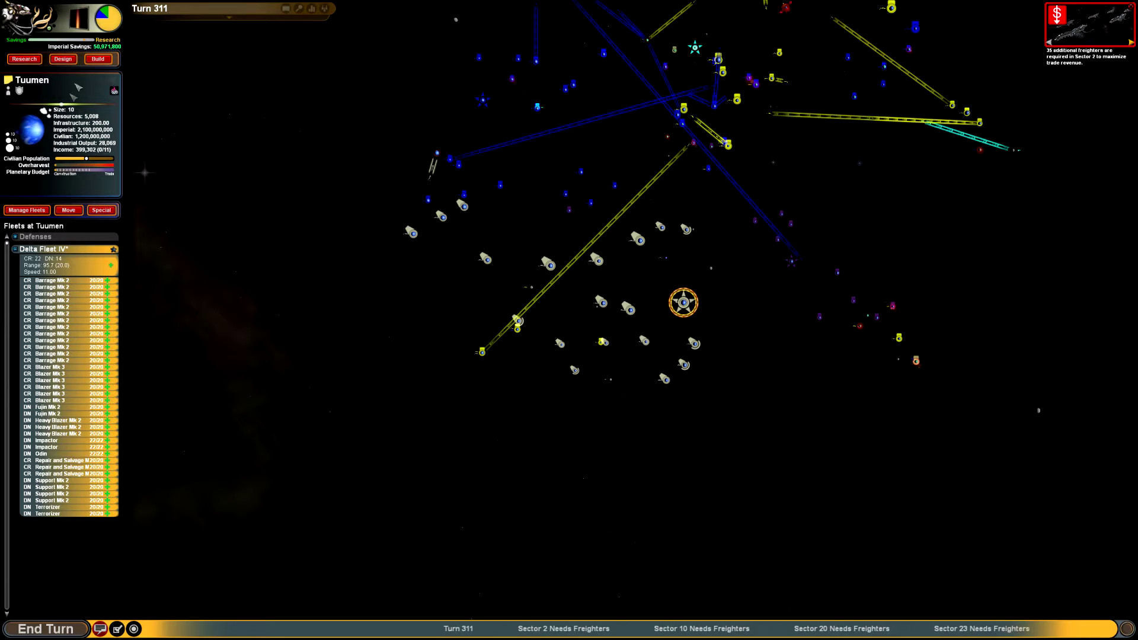
{"action": "left_click", "coordinate": [98, 60]}
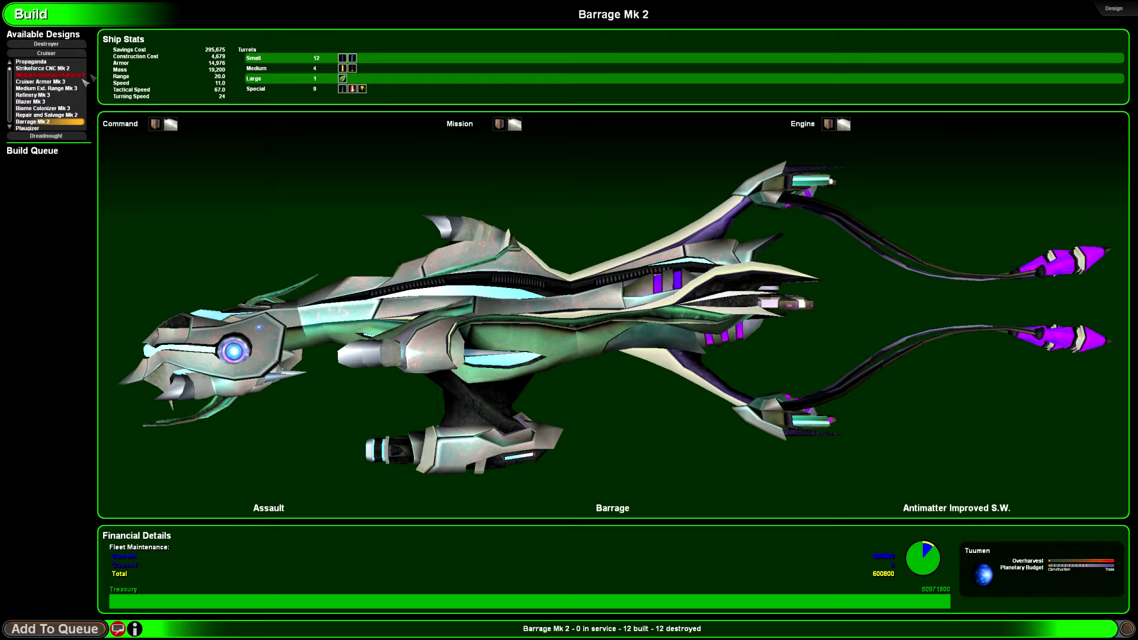
{"action": "left_click", "coordinate": [31, 135]}
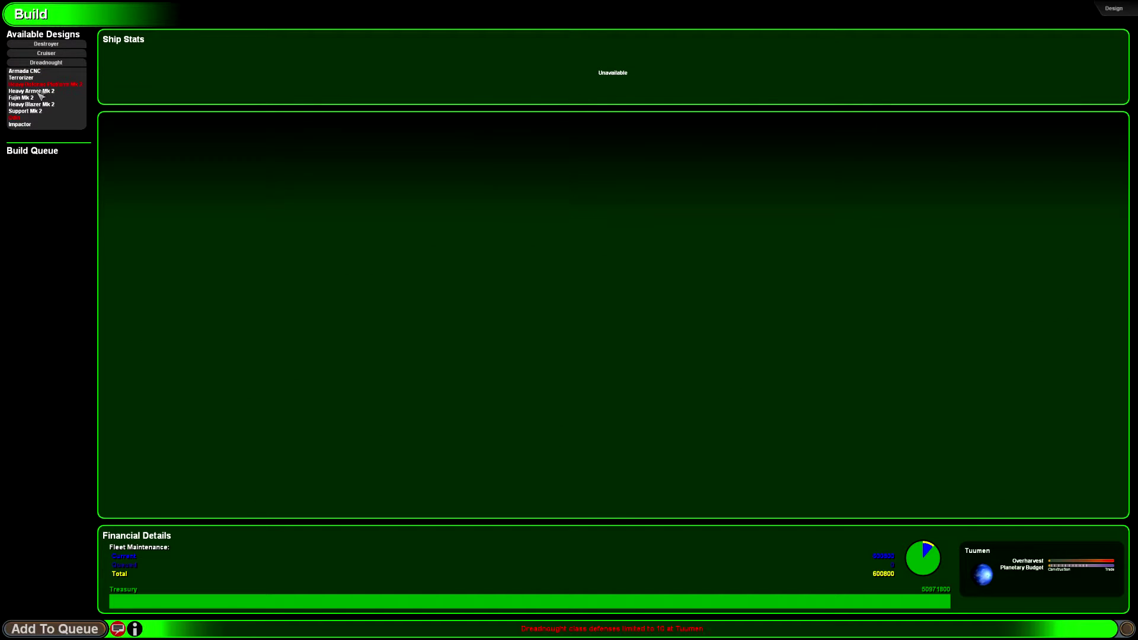
{"action": "double_click", "coordinate": [27, 111]}
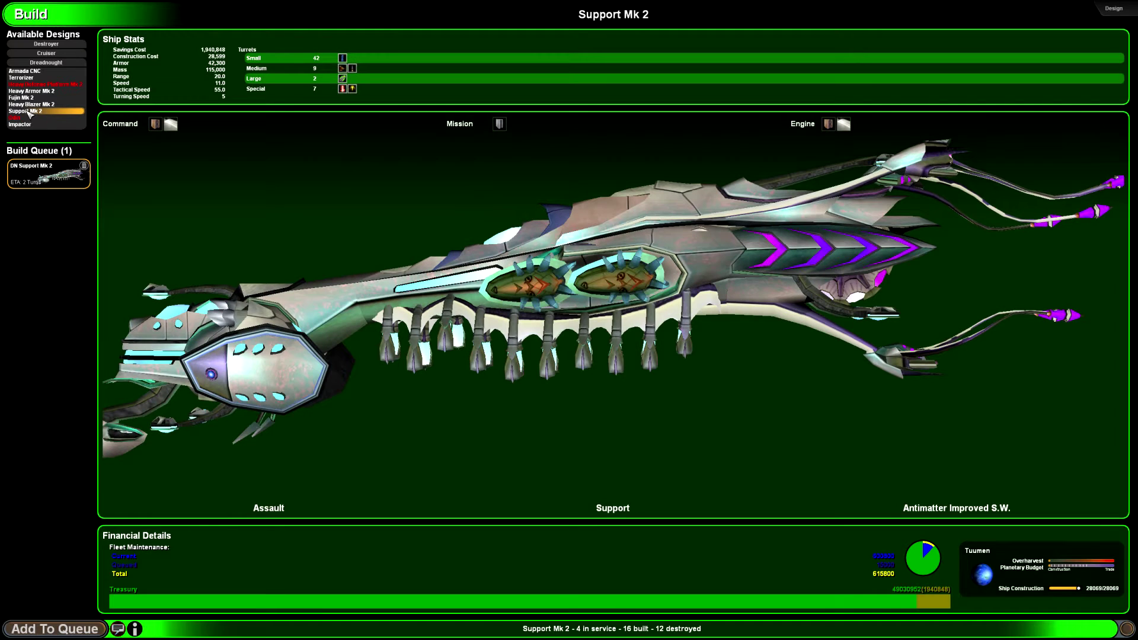
{"action": "double_click", "coordinate": [21, 125]}
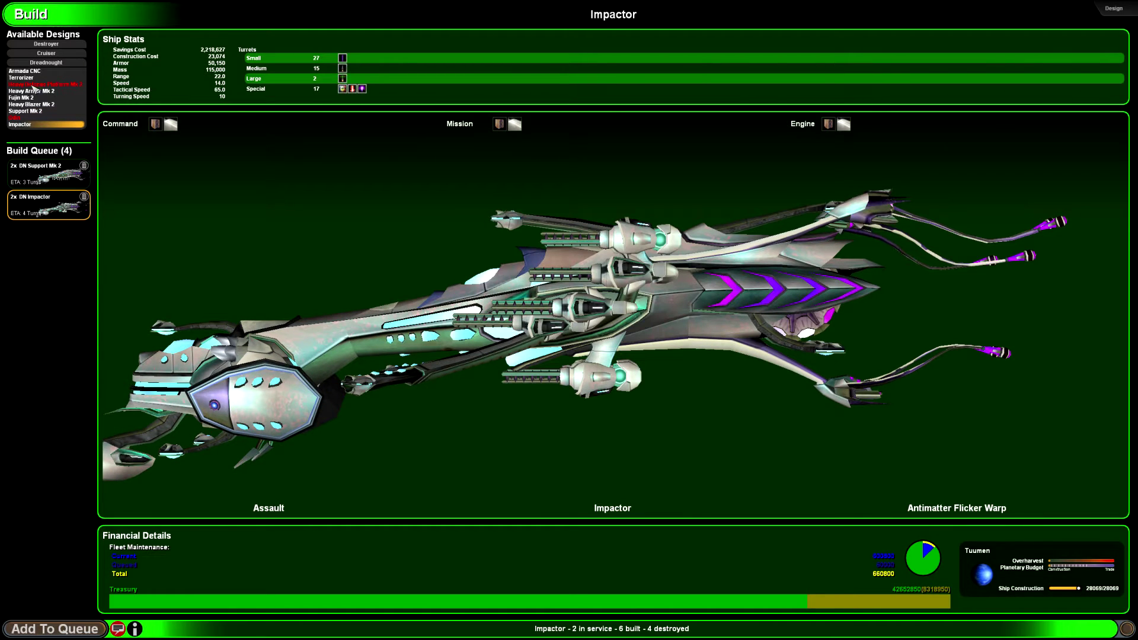
{"action": "double_click", "coordinate": [21, 77]}
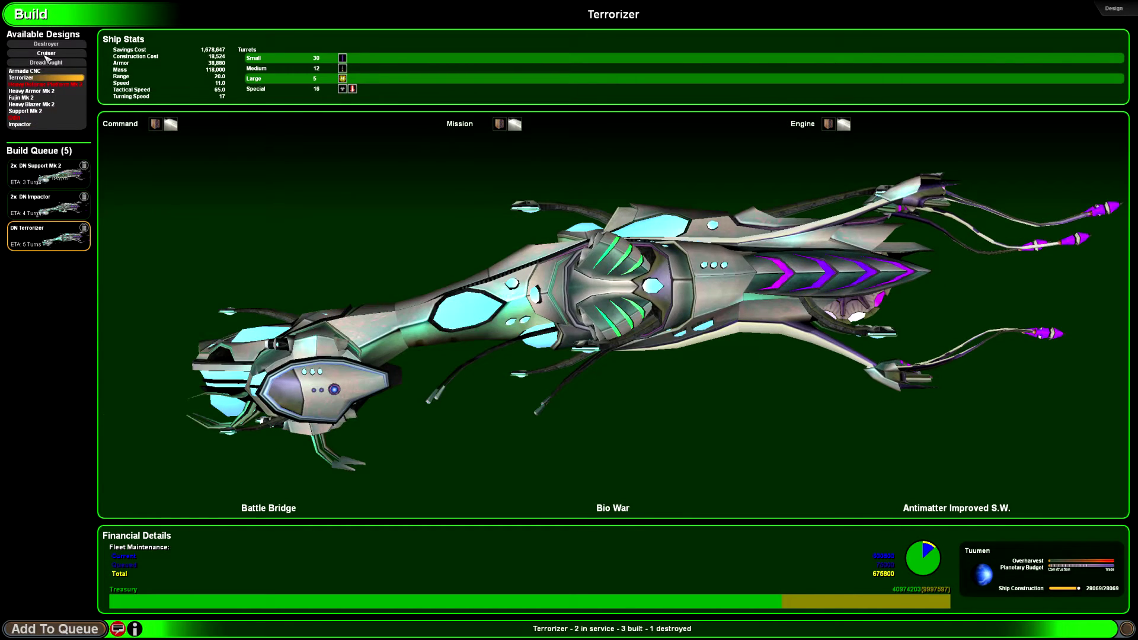
{"action": "scroll", "coordinate": [35, 125], "scroll_direction": "up", "scroll_amount": 3}
Queue Barrage Mk 2 and Blazer Mk 3 cruisers, removing the Biome Colonizer Mk 3 order.
{"action": "double_click", "coordinate": [41, 121]}
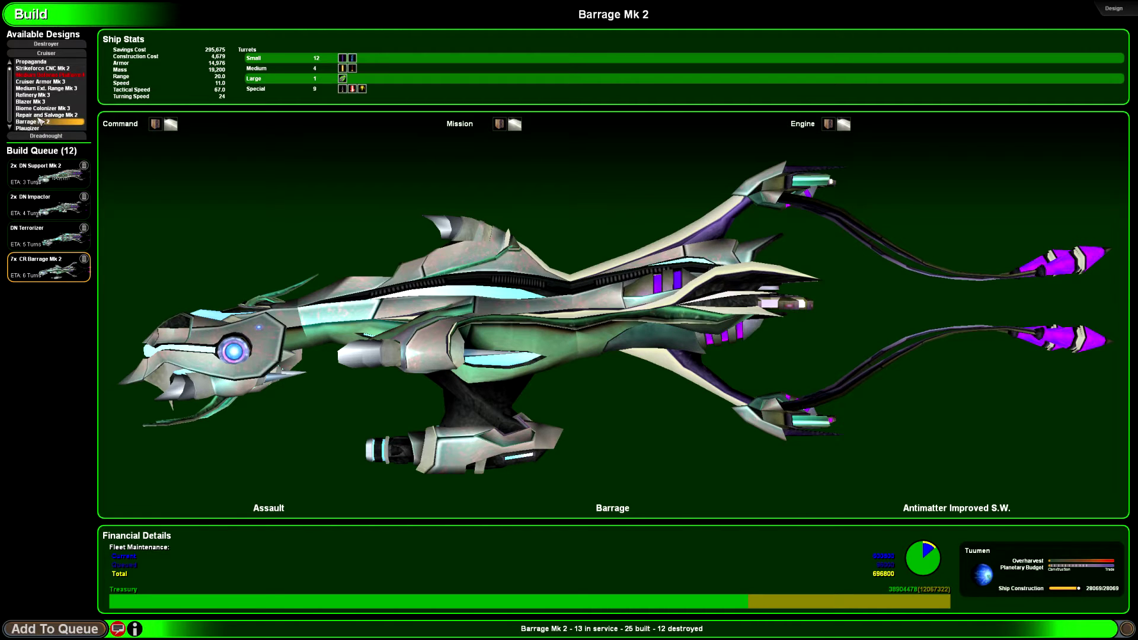
{"action": "double_click", "coordinate": [43, 108]}
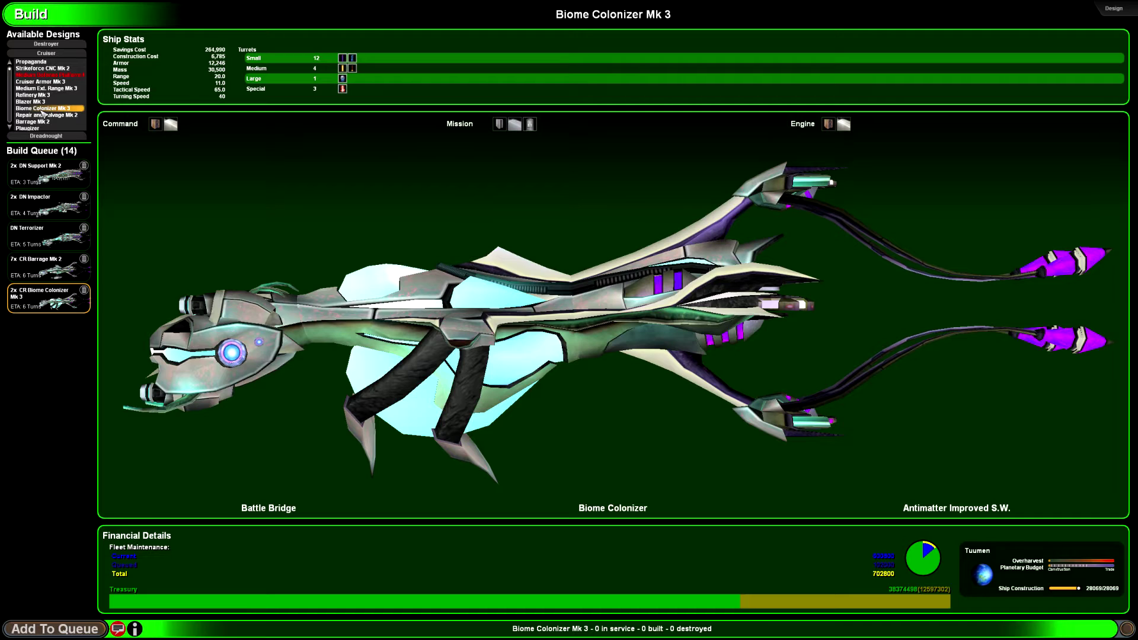
{"action": "left_click", "coordinate": [85, 290]}
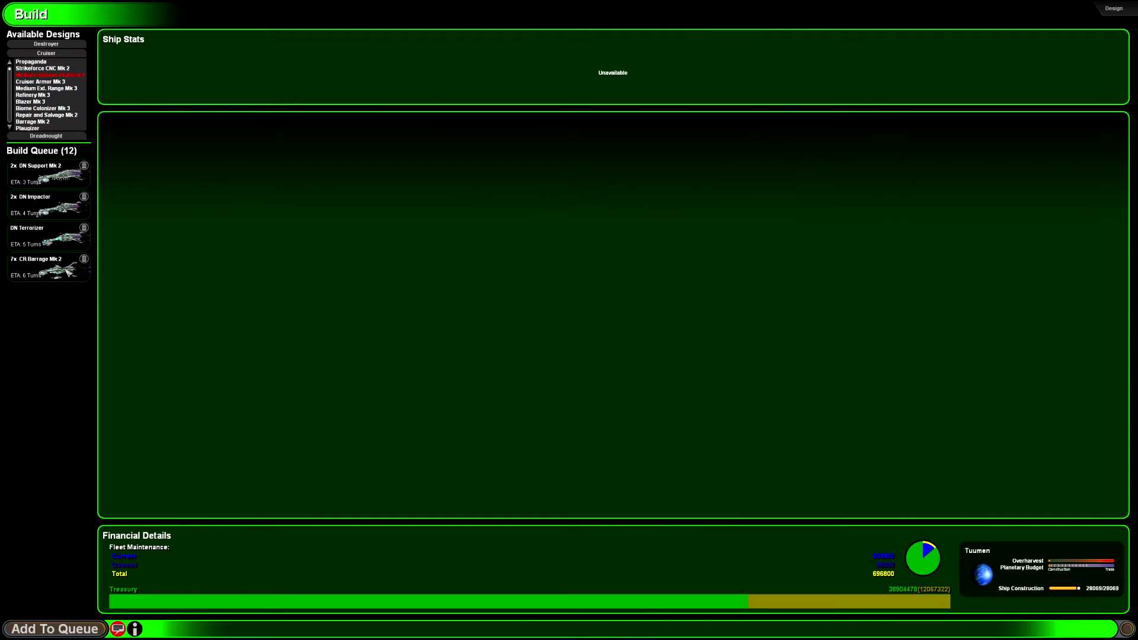
{"action": "double_click", "coordinate": [43, 101]}
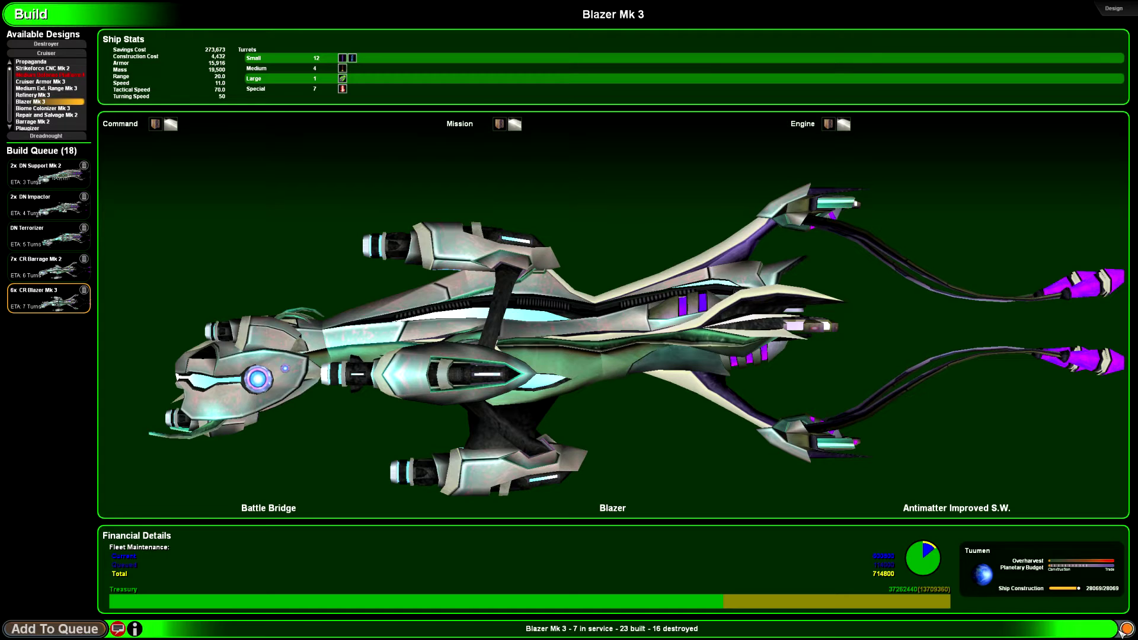
{"action": "left_click", "coordinate": [118, 629]}
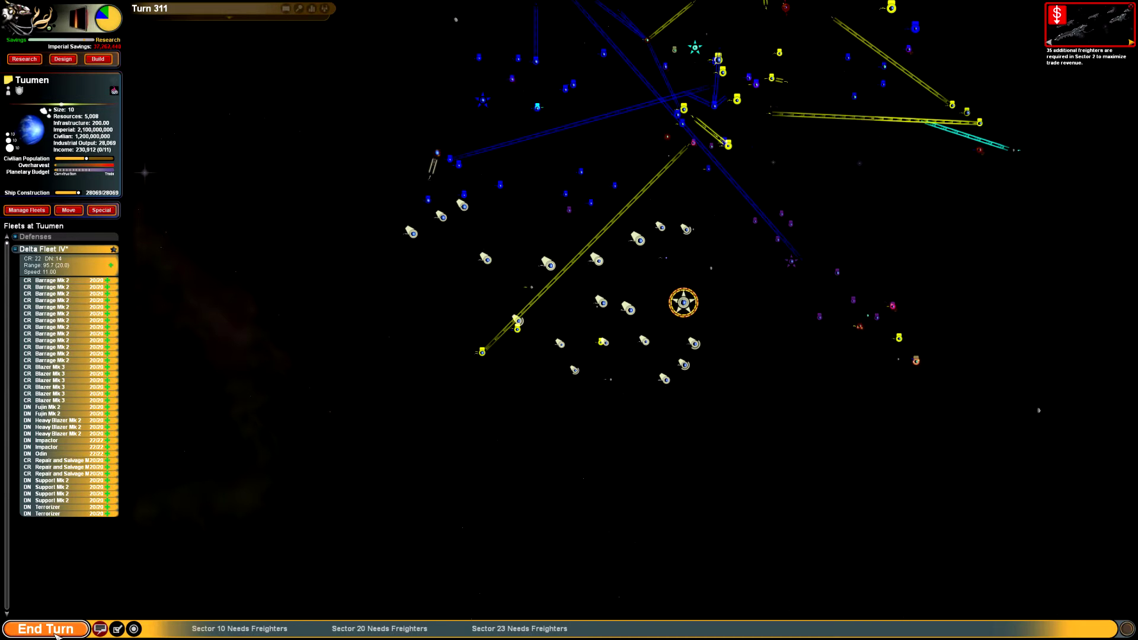
End turns 311 and 312, dismissing the Noshu encounter in between.
{"action": "left_click", "coordinate": [55, 635]}
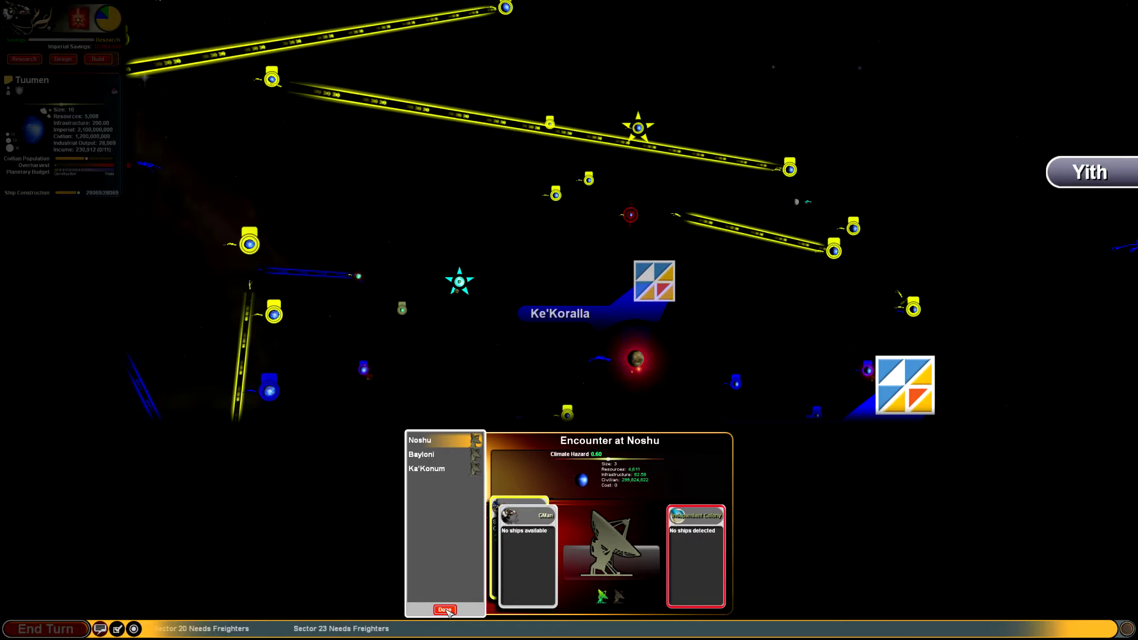
{"action": "left_click", "coordinate": [438, 610]}
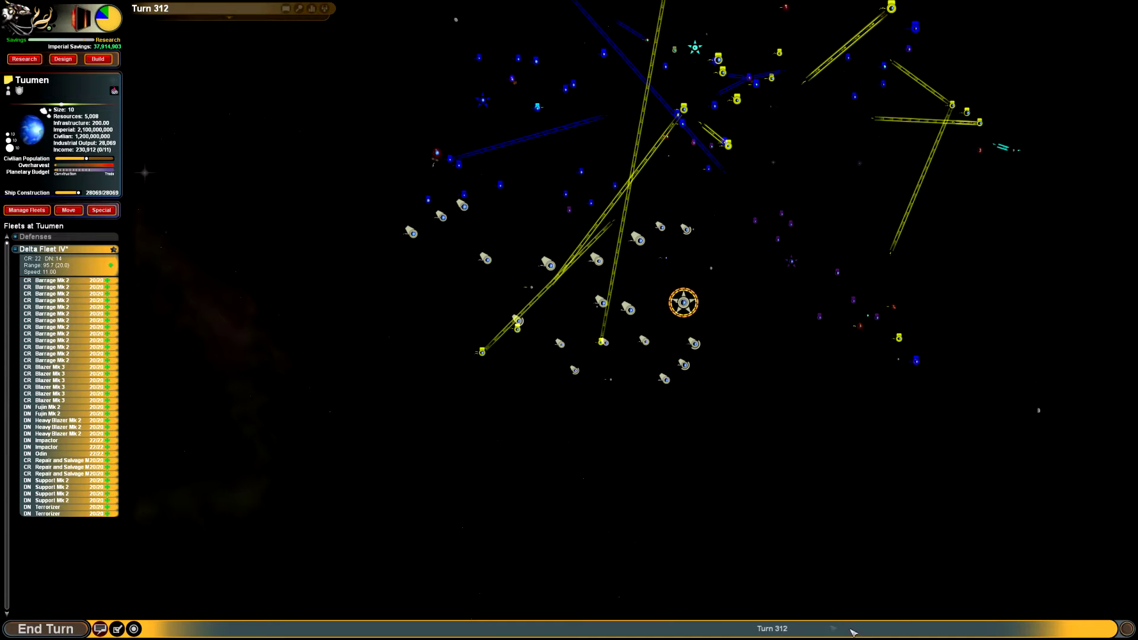
{"action": "left_click", "coordinate": [45, 629]}
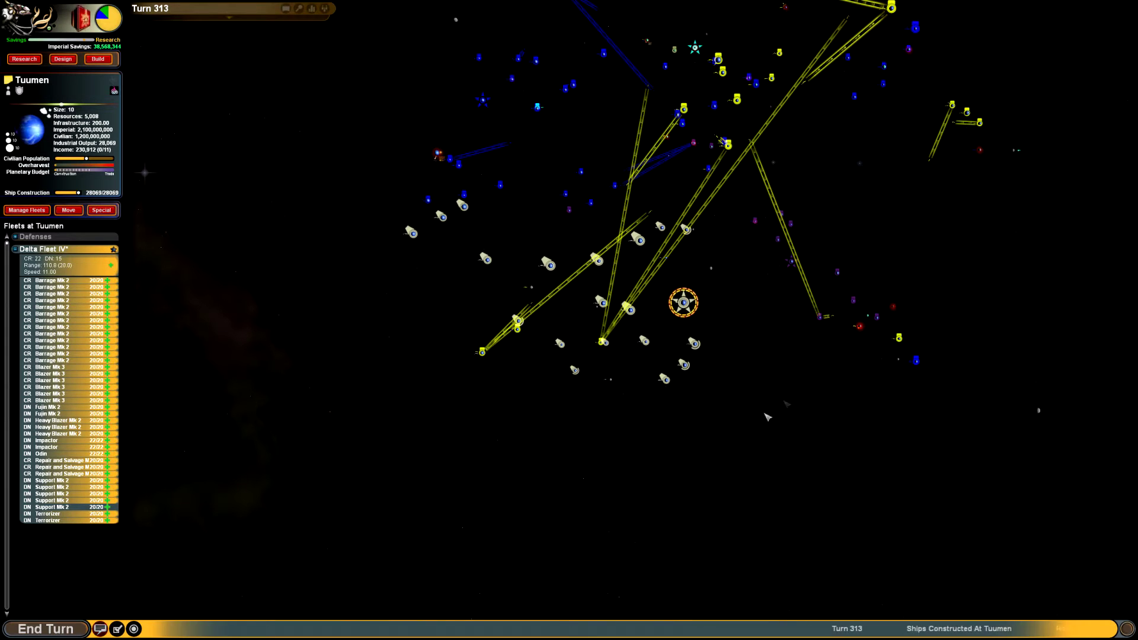
Recenter the map near Lolaysh, select Wuuna and cycle through its detected Song of Fire fleets.
{"action": "left_click", "coordinate": [791, 264]}
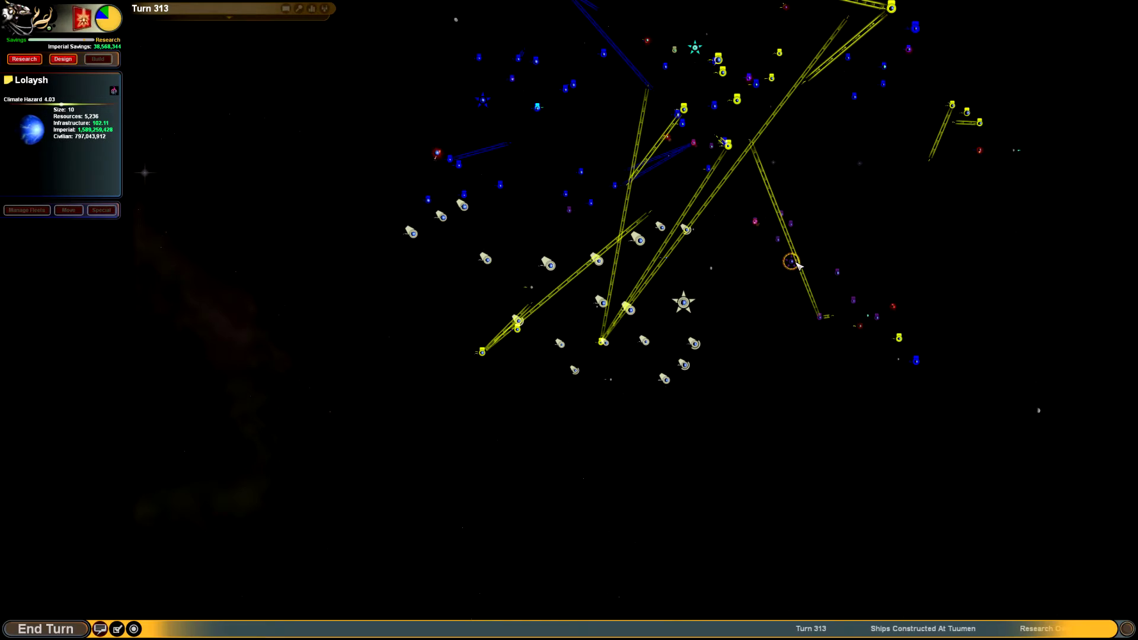
{"action": "left_click_drag", "start_coordinate": [794, 266], "coordinate": [632, 313]}
{"action": "scroll", "coordinate": [633, 313], "scroll_direction": "up", "scroll_amount": 5}
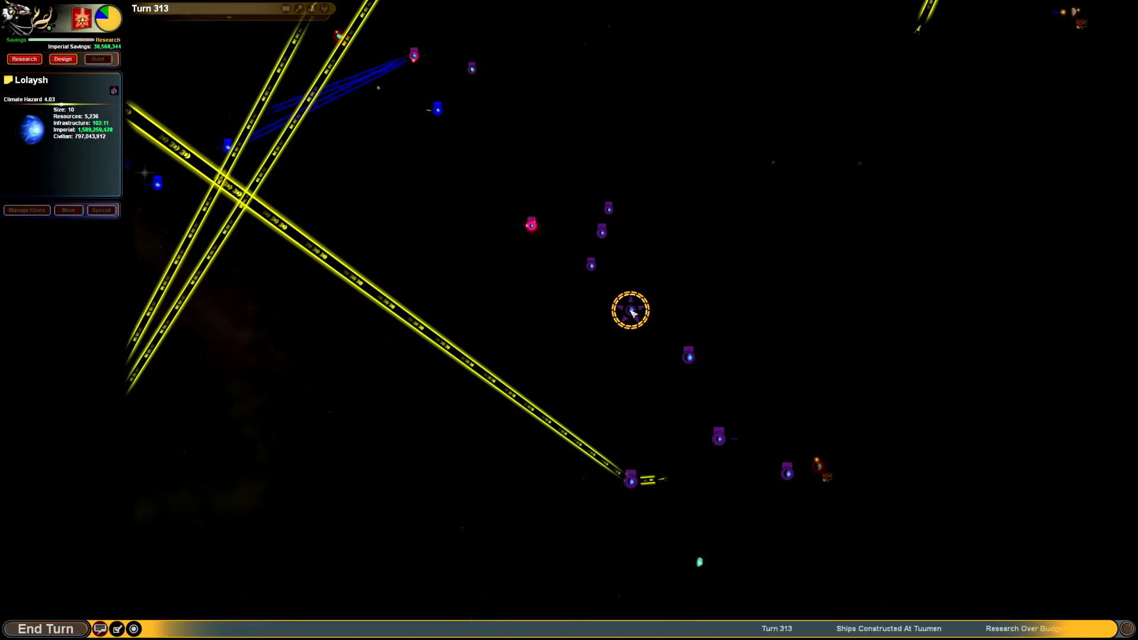
{"action": "scroll", "coordinate": [631, 311], "scroll_direction": "up", "scroll_amount": 3}
{"action": "scroll", "coordinate": [631, 312], "scroll_direction": "down", "scroll_amount": 5}
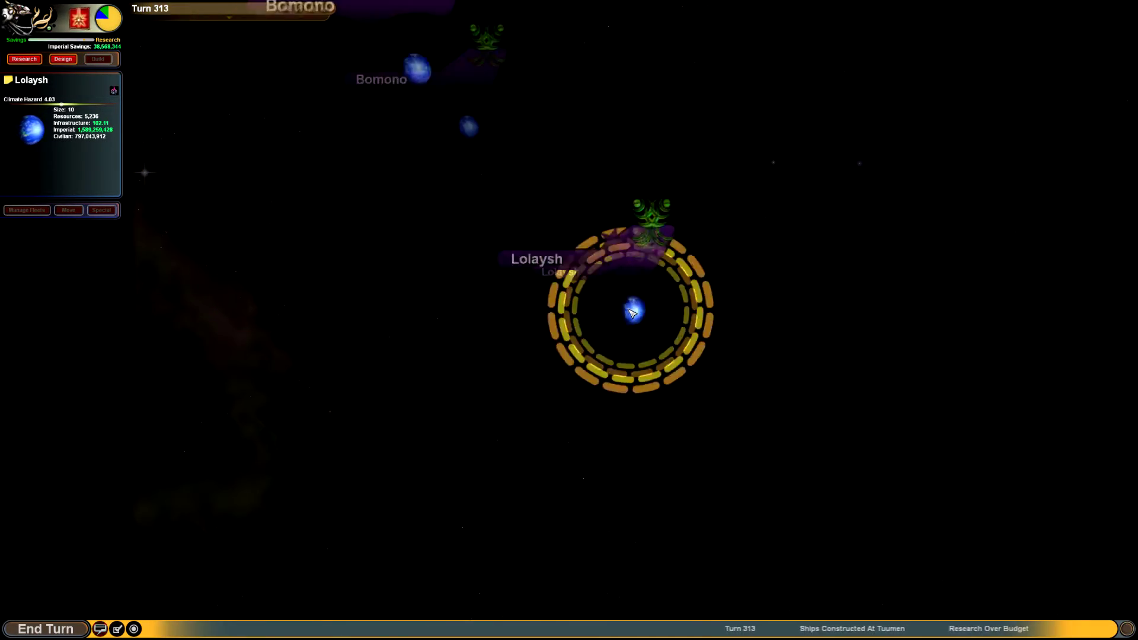
{"action": "scroll", "coordinate": [630, 311], "scroll_direction": "down", "scroll_amount": 3}
{"action": "scroll", "coordinate": [630, 310], "scroll_direction": "down", "scroll_amount": 5}
{"action": "scroll", "coordinate": [630, 310], "scroll_direction": "up", "scroll_amount": 5}
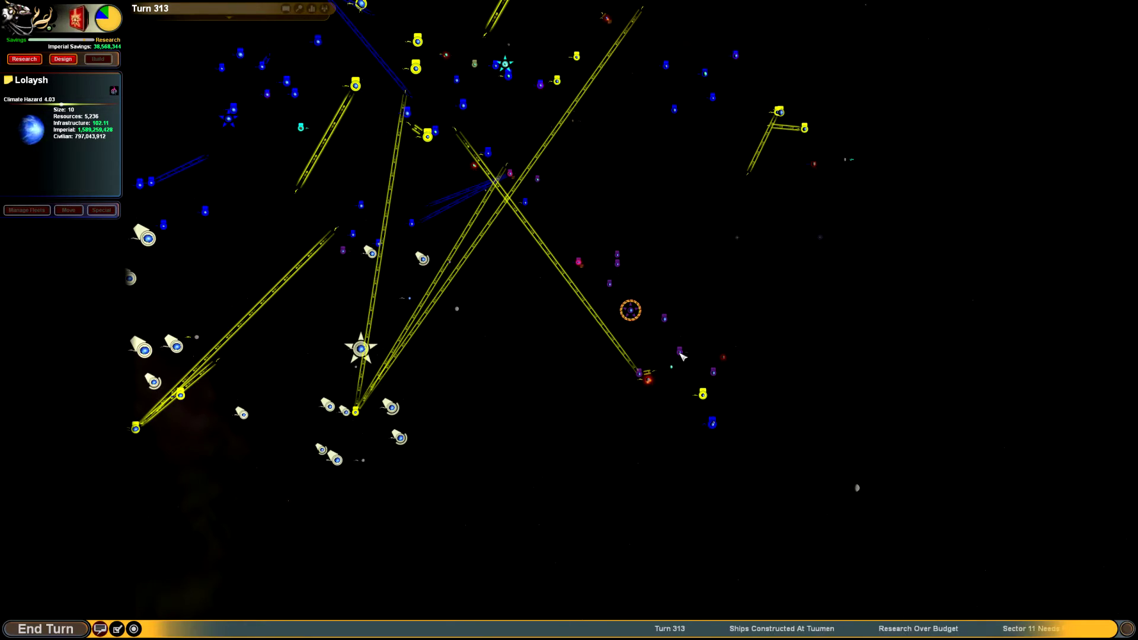
{"action": "left_click", "coordinate": [680, 355]}
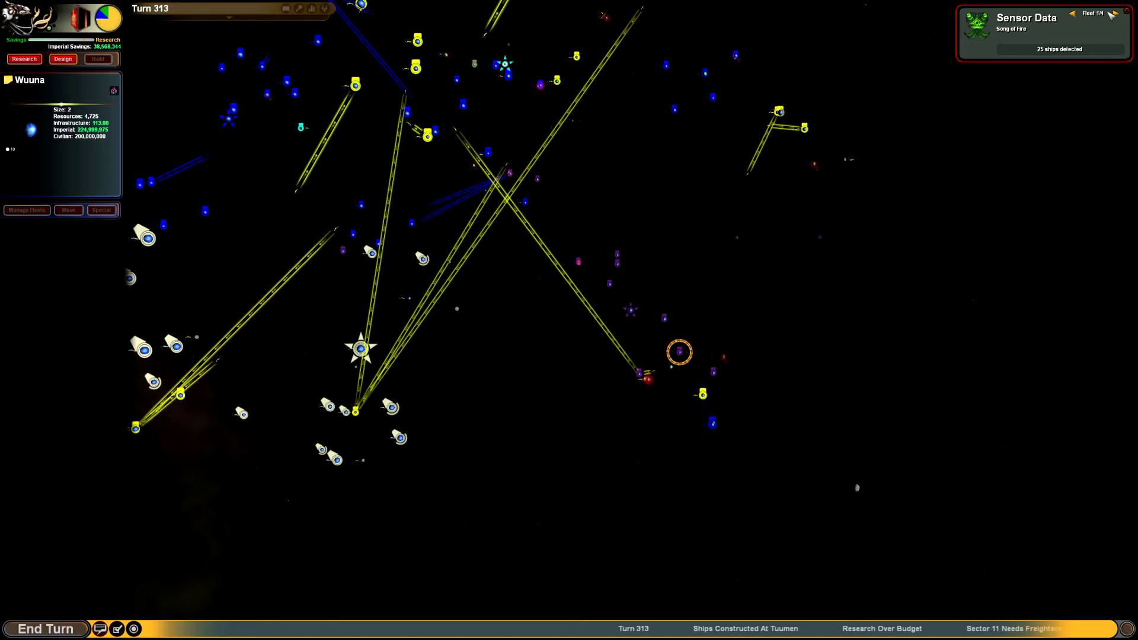
{"action": "left_click", "coordinate": [1116, 15]}
{"action": "left_click", "coordinate": [1117, 16]}
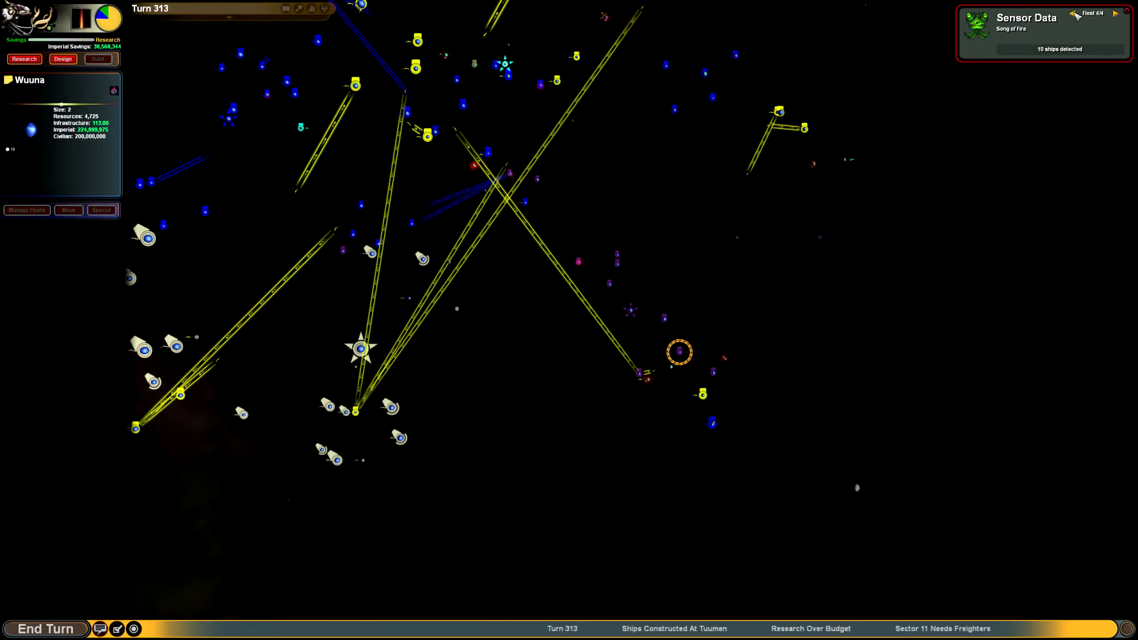
{"action": "left_click", "coordinate": [1073, 13]}
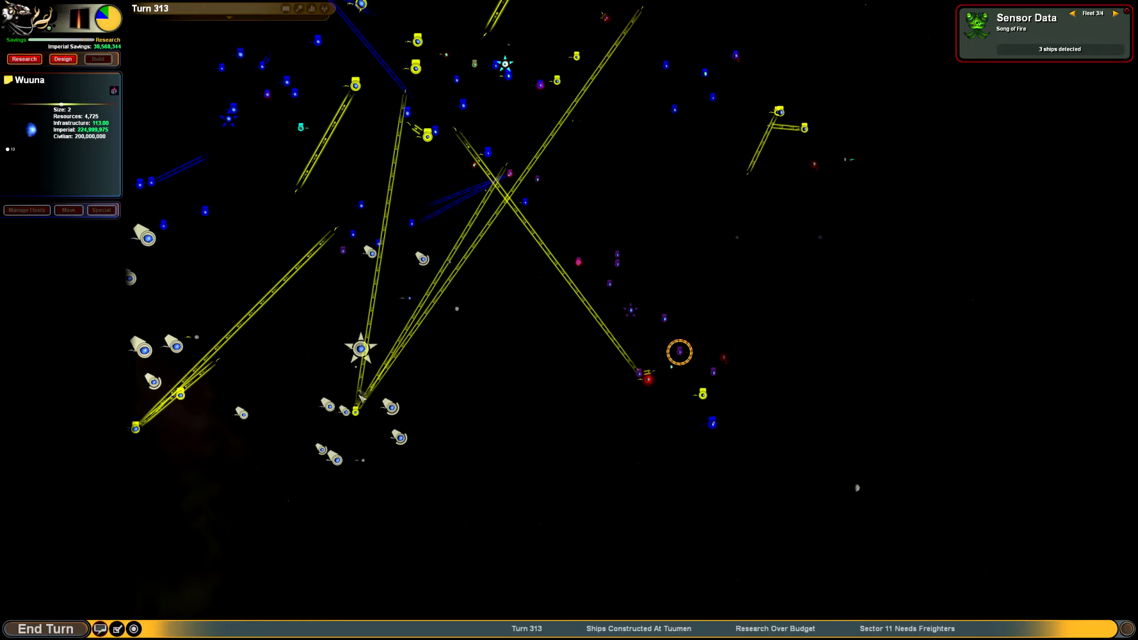
{"action": "scroll", "coordinate": [363, 380], "scroll_direction": "down", "scroll_amount": 3}
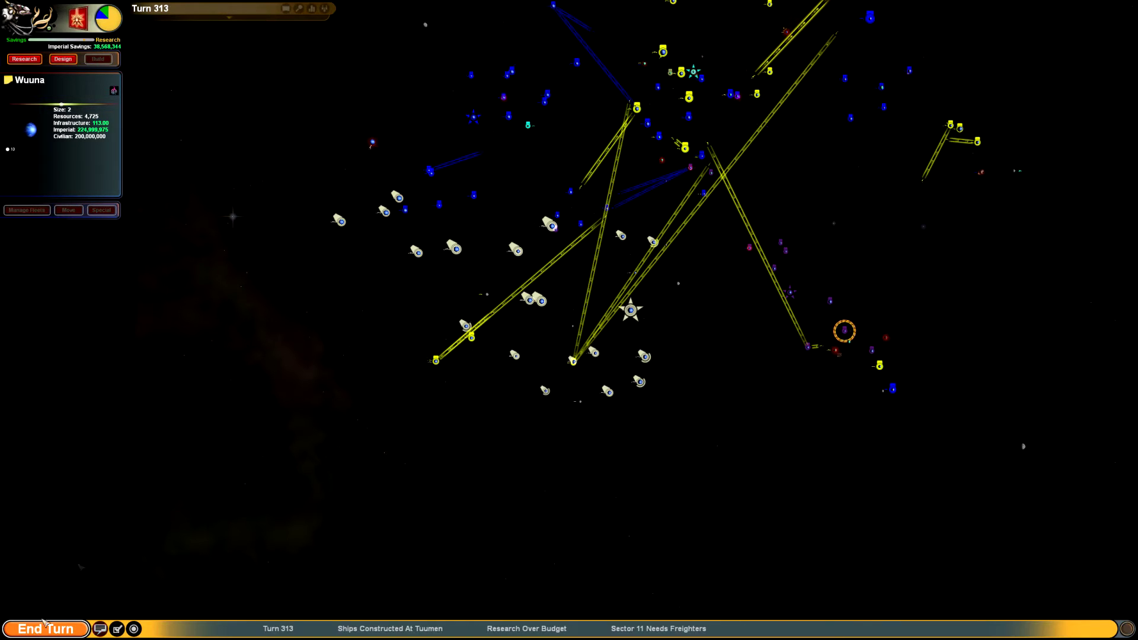
Check the empire rankings screen, then close it.
{"action": "left_click", "coordinate": [313, 9]}
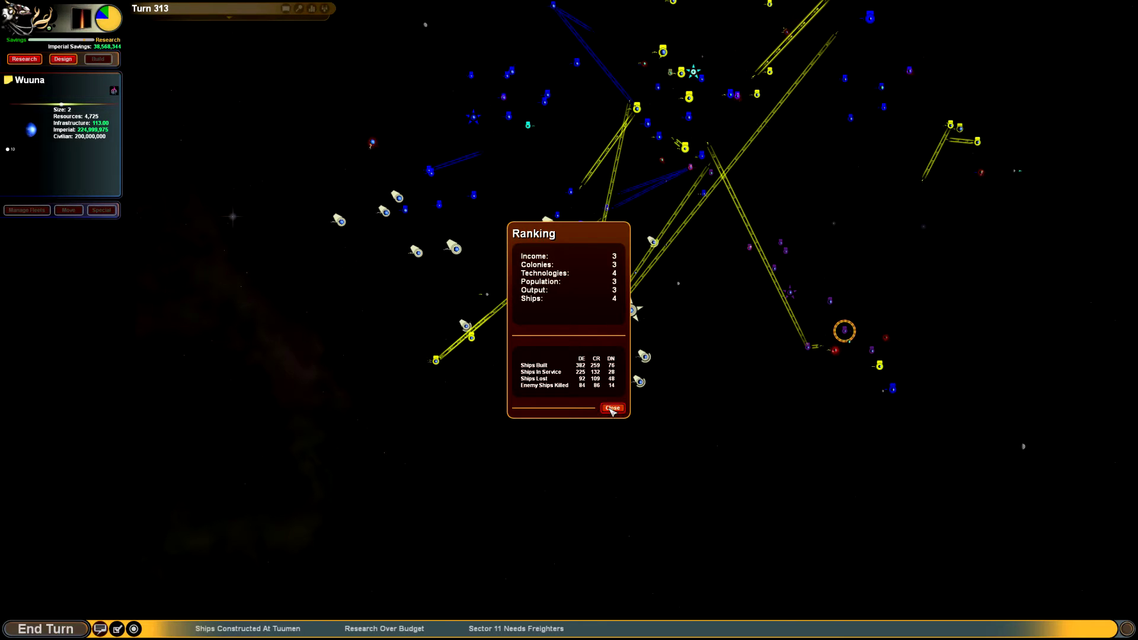
{"action": "left_click", "coordinate": [613, 410]}
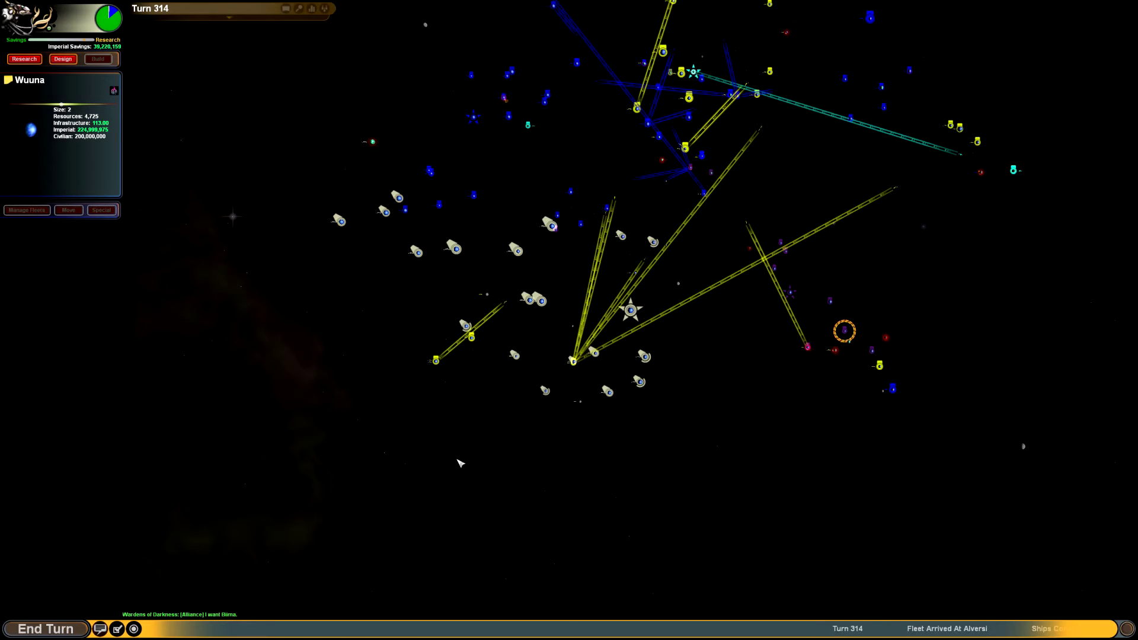
Clear the Cutting Beam notice and start Terraforming Bacteria research from the biology branch.
{"action": "left_click", "coordinate": [20, 60]}
{"action": "left_click", "coordinate": [678, 404]}
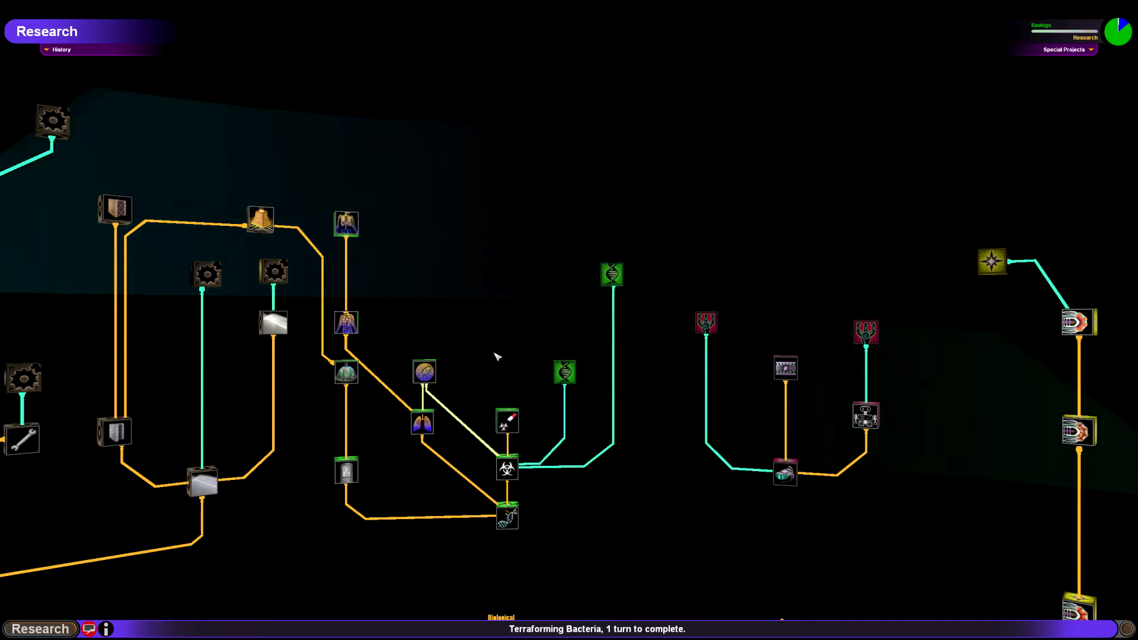
{"action": "left_click_drag", "start_coordinate": [376, 347], "coordinate": [465, 350]}
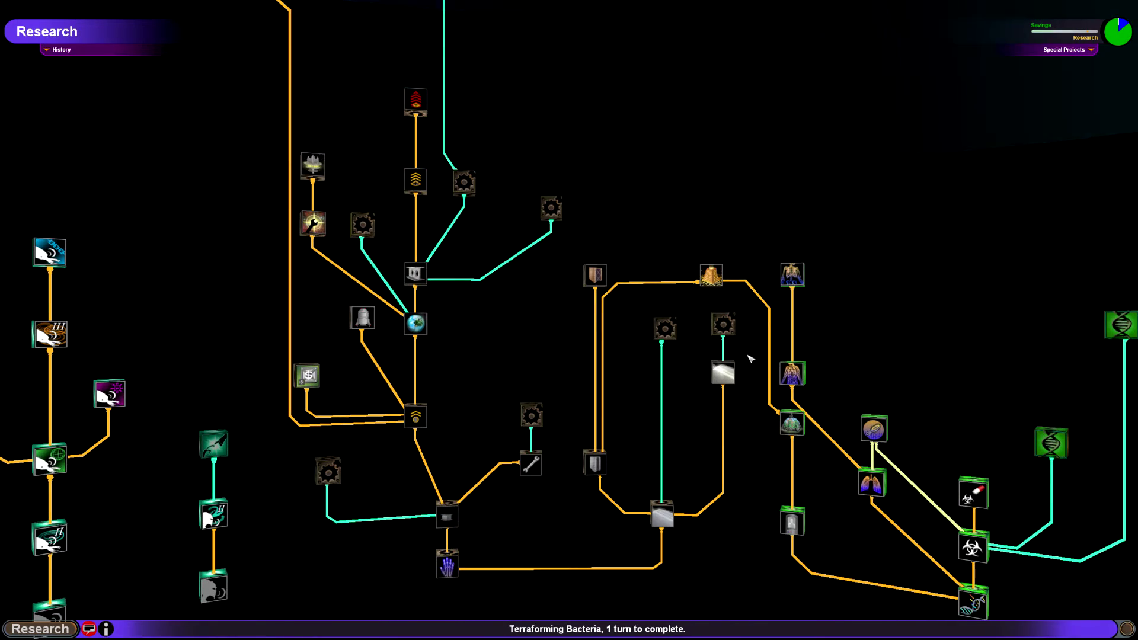
{"action": "left_click", "coordinate": [873, 430]}
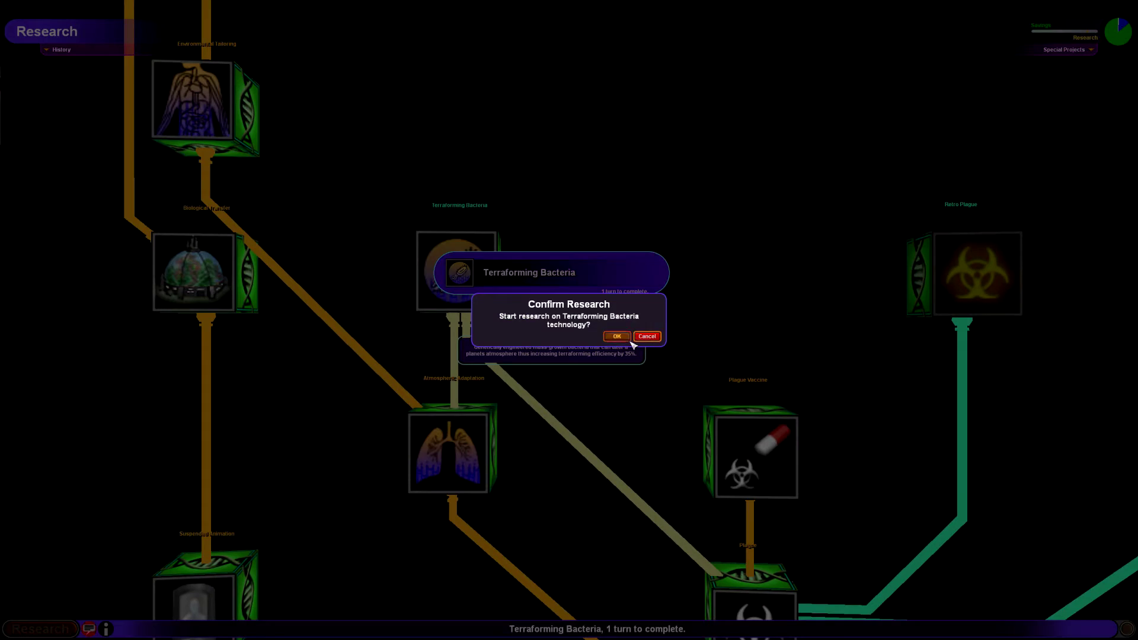
{"action": "left_click", "coordinate": [618, 336]}
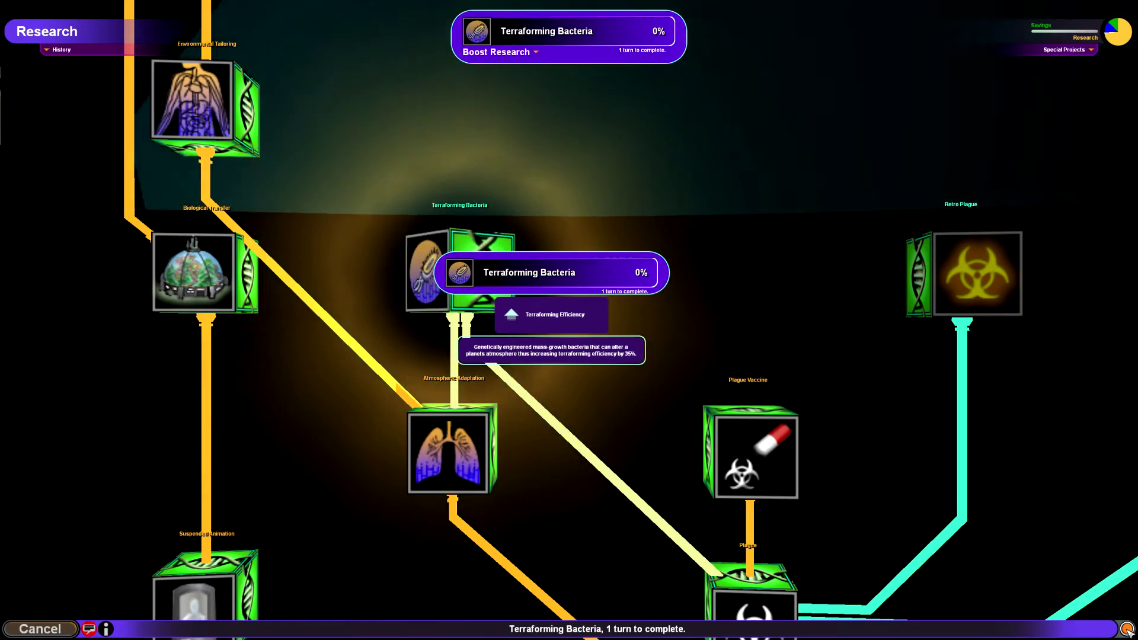
{"action": "left_click", "coordinate": [41, 629]}
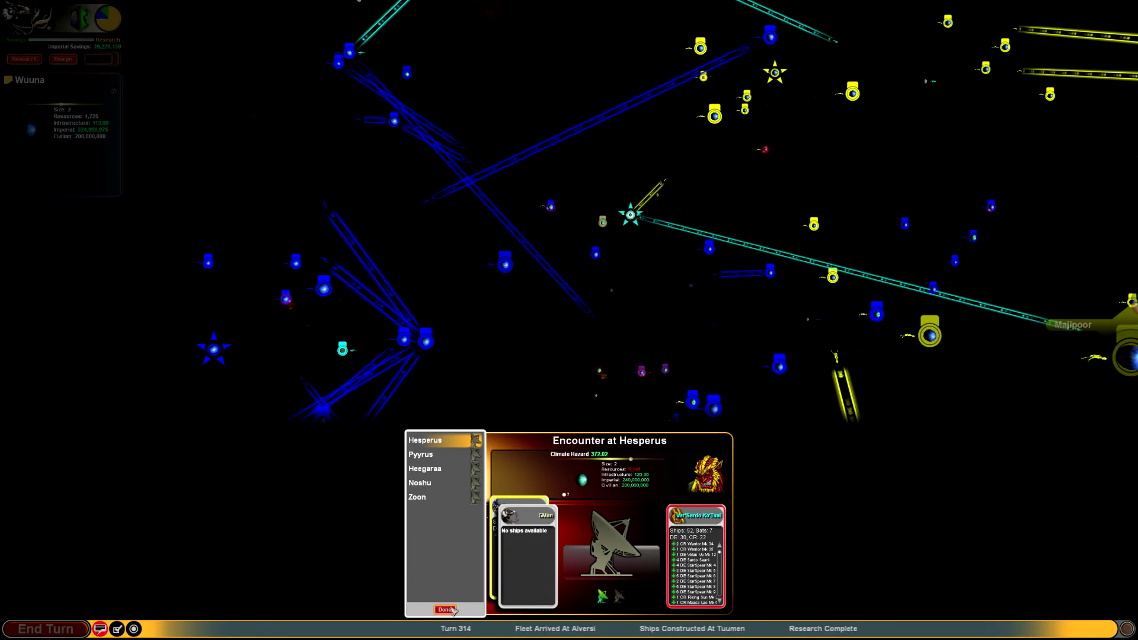
Close the Hesperus encounter and decline Song of Fire's ceasefire offer.
{"action": "left_click", "coordinate": [442, 609]}
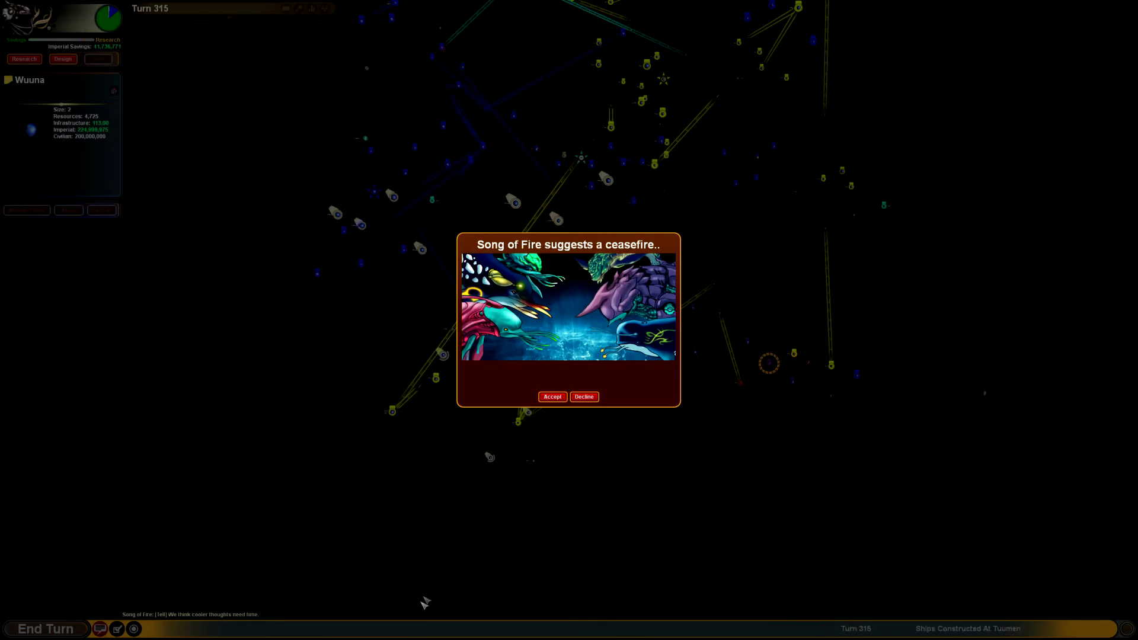
{"action": "left_click", "coordinate": [584, 397]}
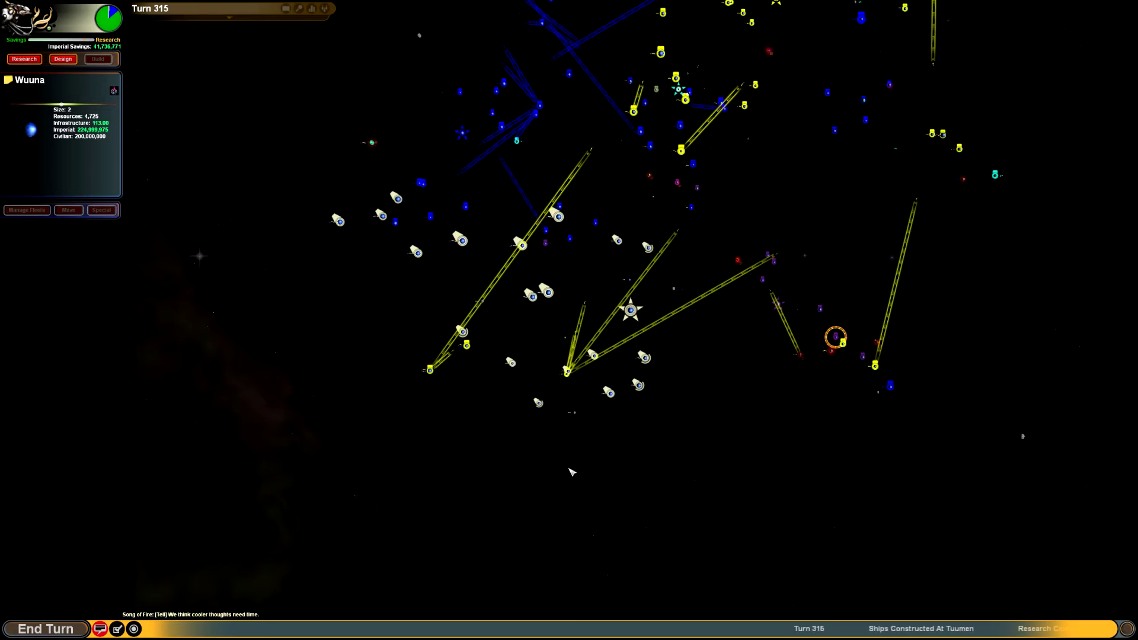
{"action": "left_click_drag", "start_coordinate": [560, 456], "coordinate": [556, 468]}
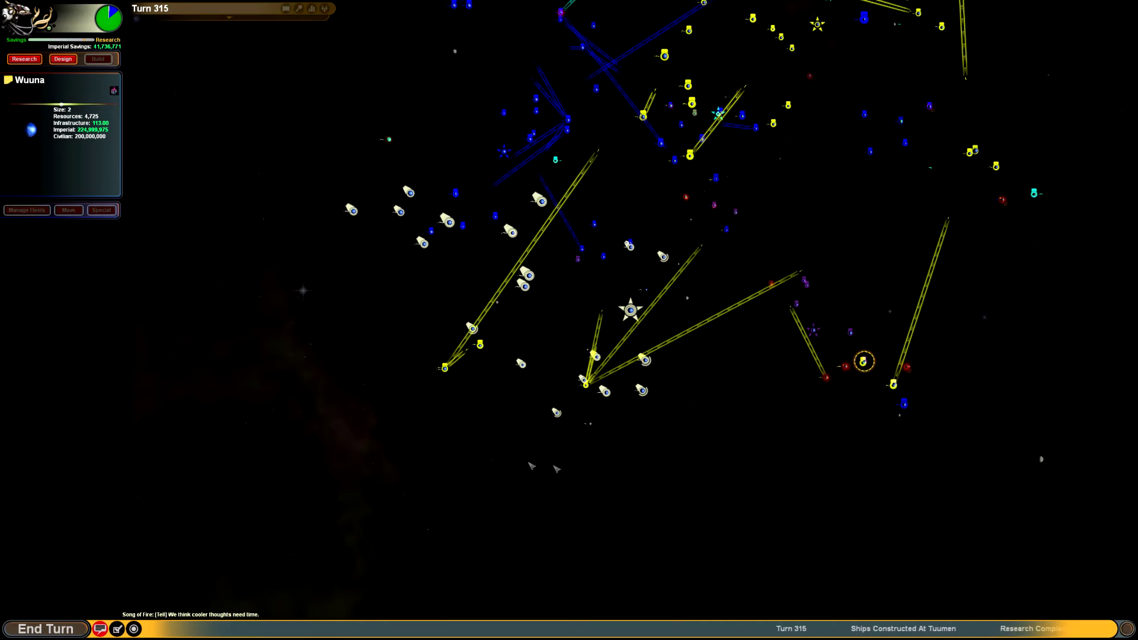
Clear the Terraforming Bacteria notice and preview Predictive Gunnery, Combat Drones, Cloaking and Deflectors.
{"action": "left_click", "coordinate": [34, 59]}
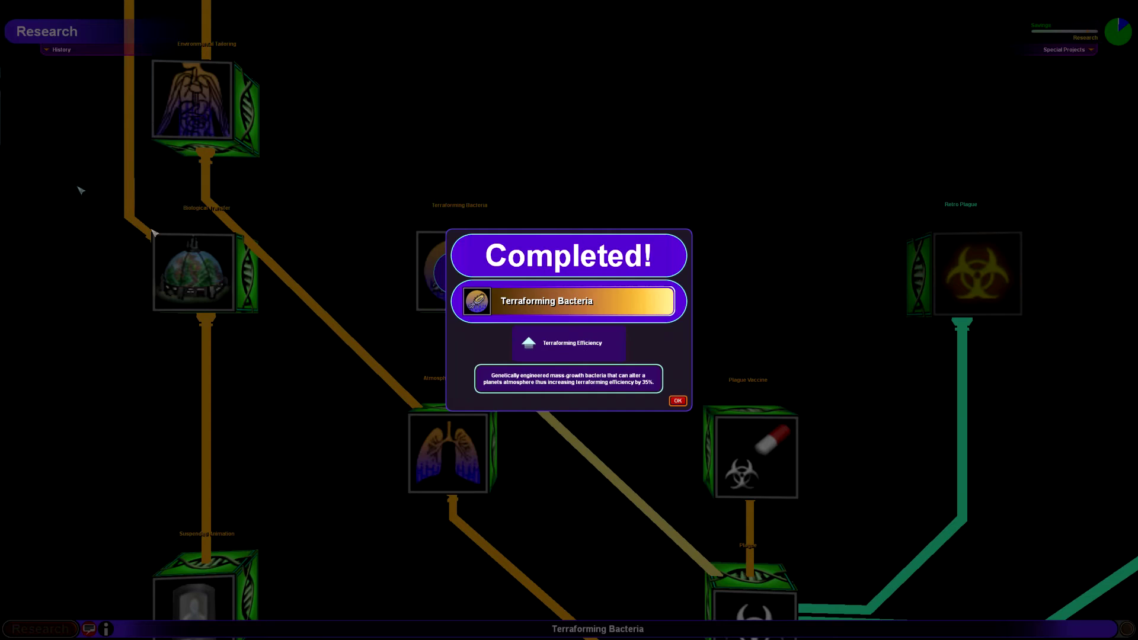
{"action": "left_click", "coordinate": [678, 403]}
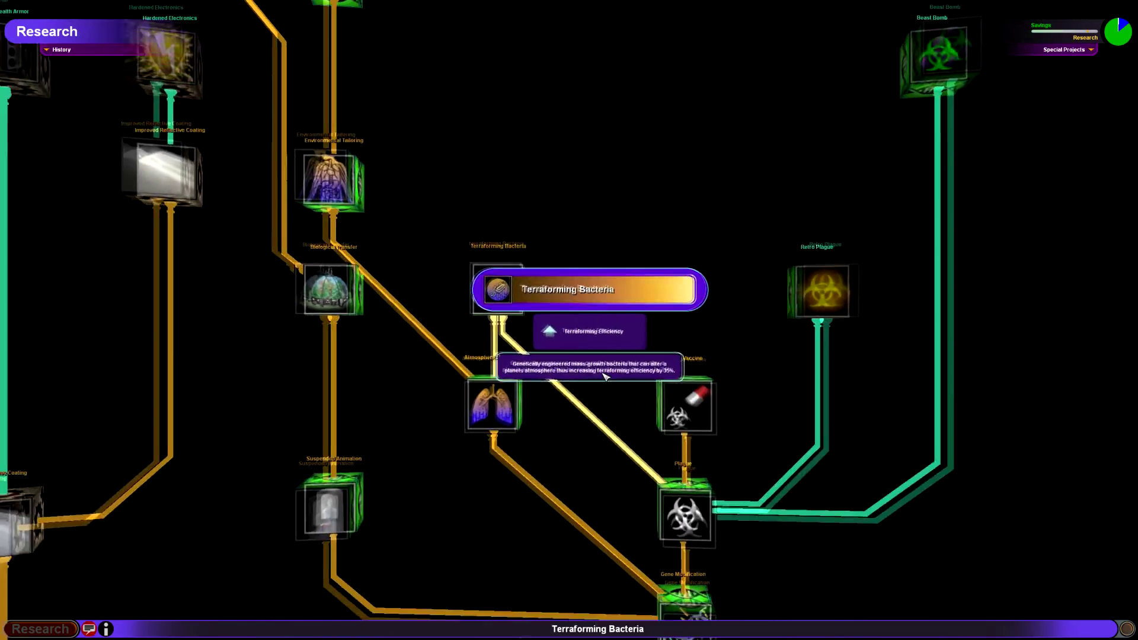
{"action": "scroll", "coordinate": [605, 377], "scroll_direction": "down", "scroll_amount": 3}
{"action": "scroll", "coordinate": [736, 352], "scroll_direction": "up", "scroll_amount": 2}
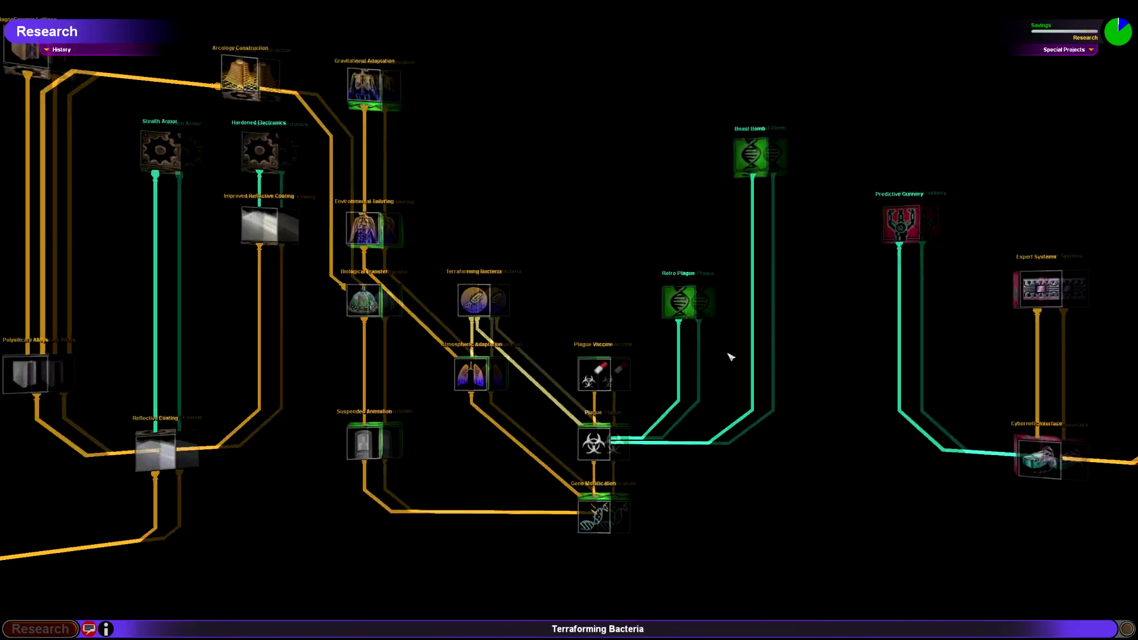
{"action": "left_click", "coordinate": [653, 312]}
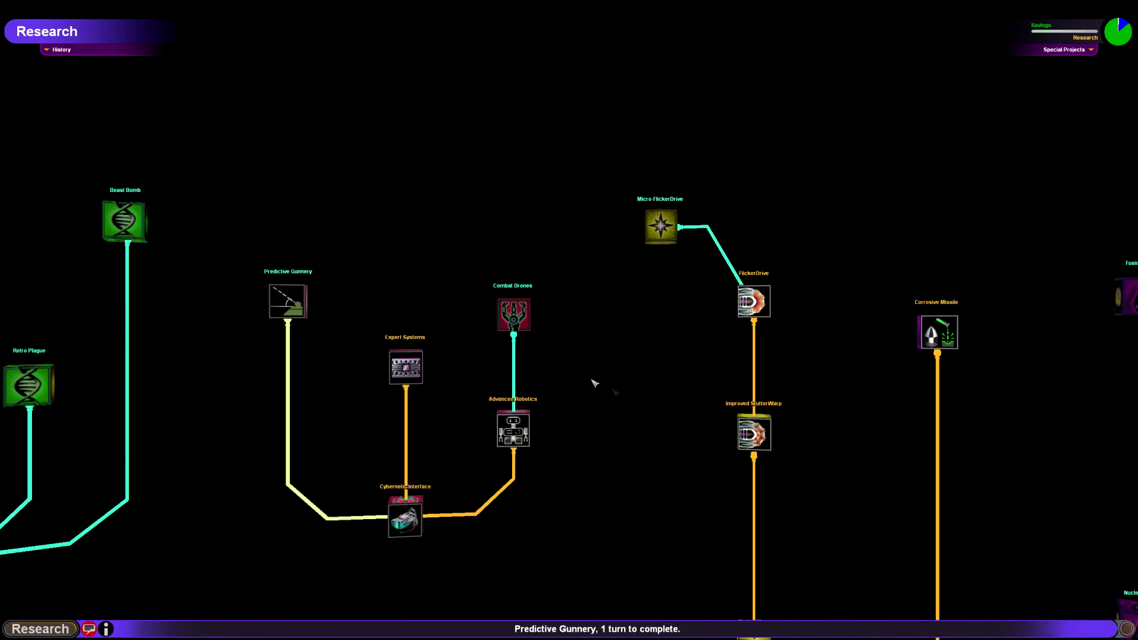
{"action": "left_click", "coordinate": [520, 327]}
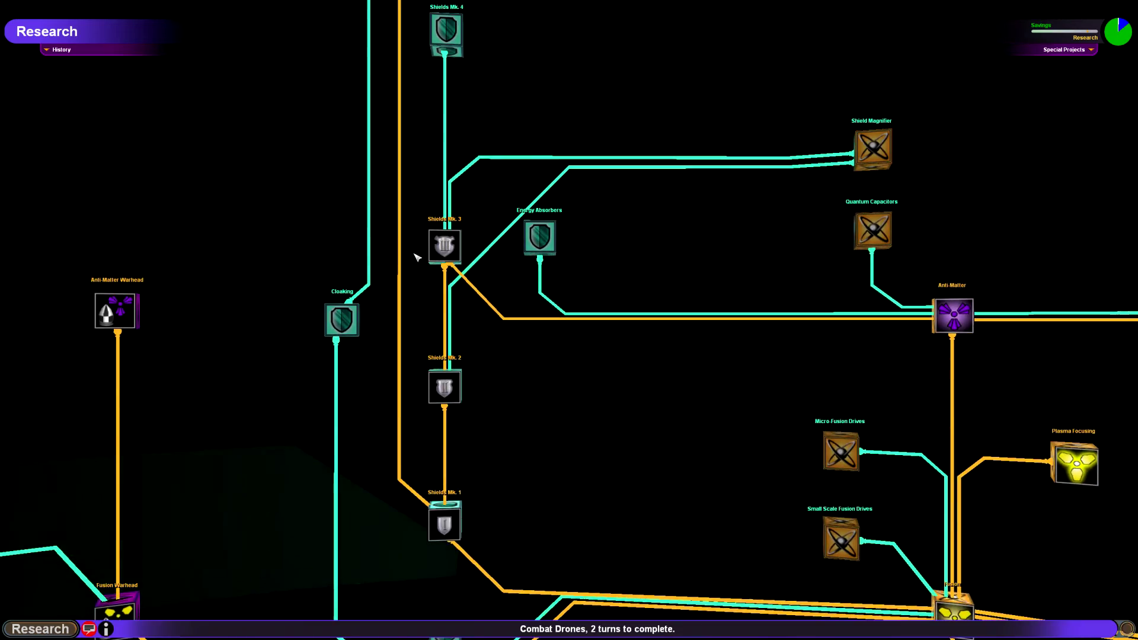
{"action": "left_click", "coordinate": [433, 289]}
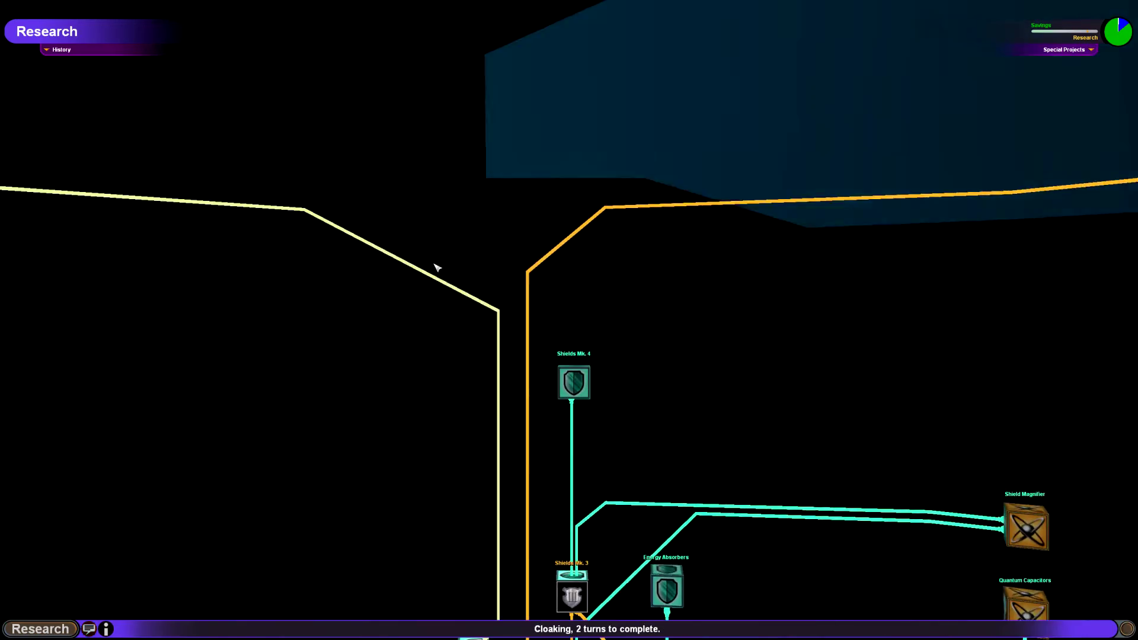
{"action": "left_click", "coordinate": [342, 399]}
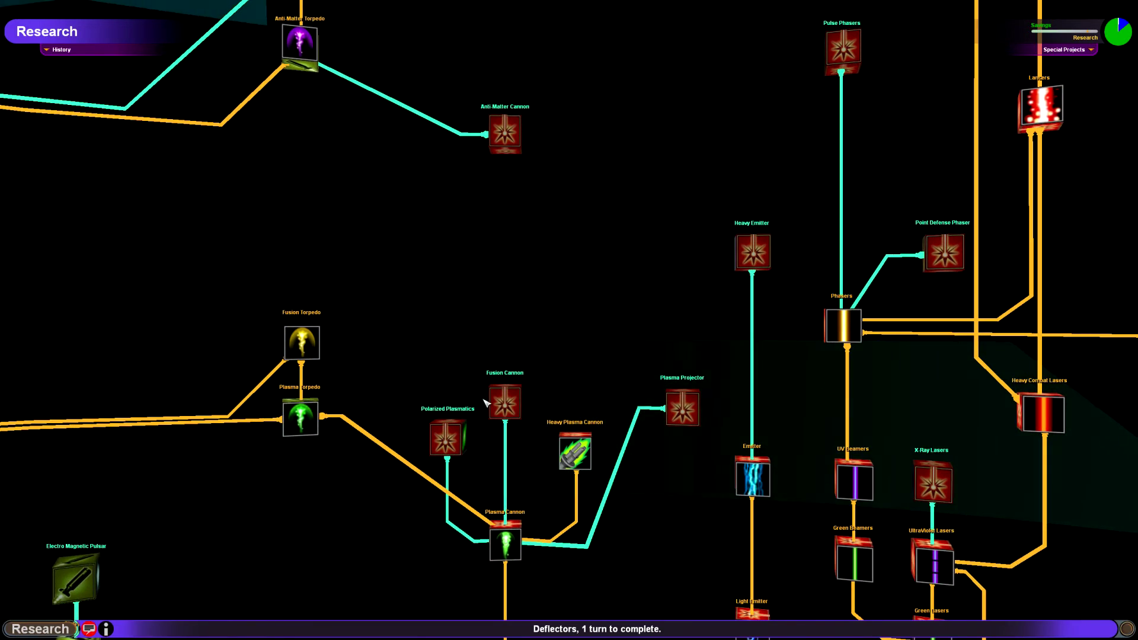
Start Fusion Cannon research and end turn 315.
{"action": "left_click", "coordinate": [504, 405]}
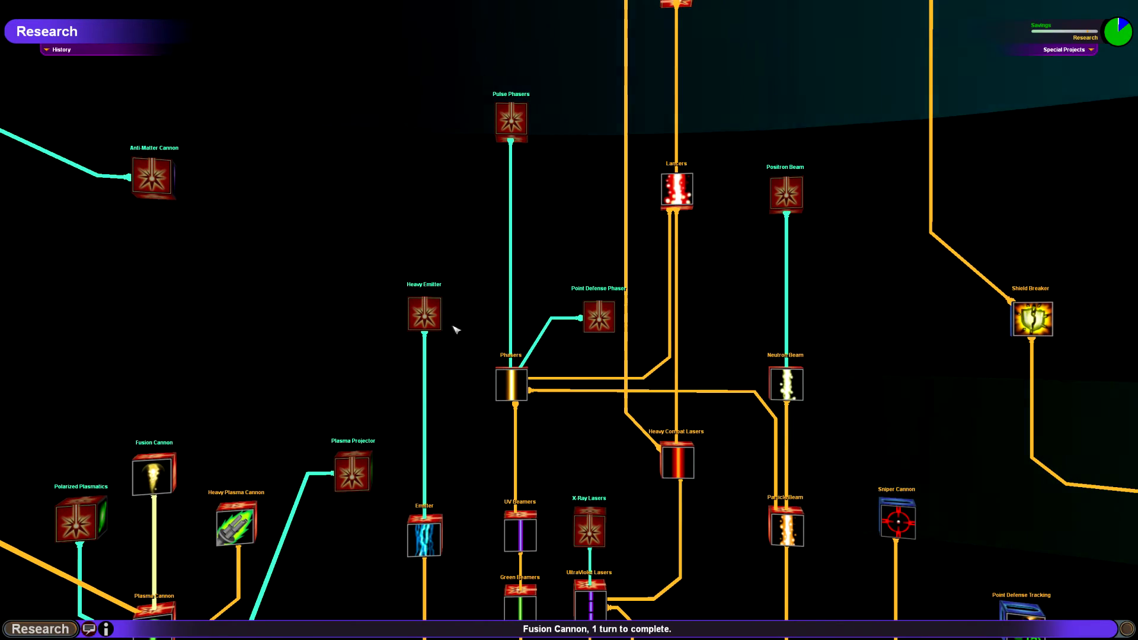
{"action": "left_click", "coordinate": [33, 632]}
{"action": "left_click", "coordinate": [612, 331]}
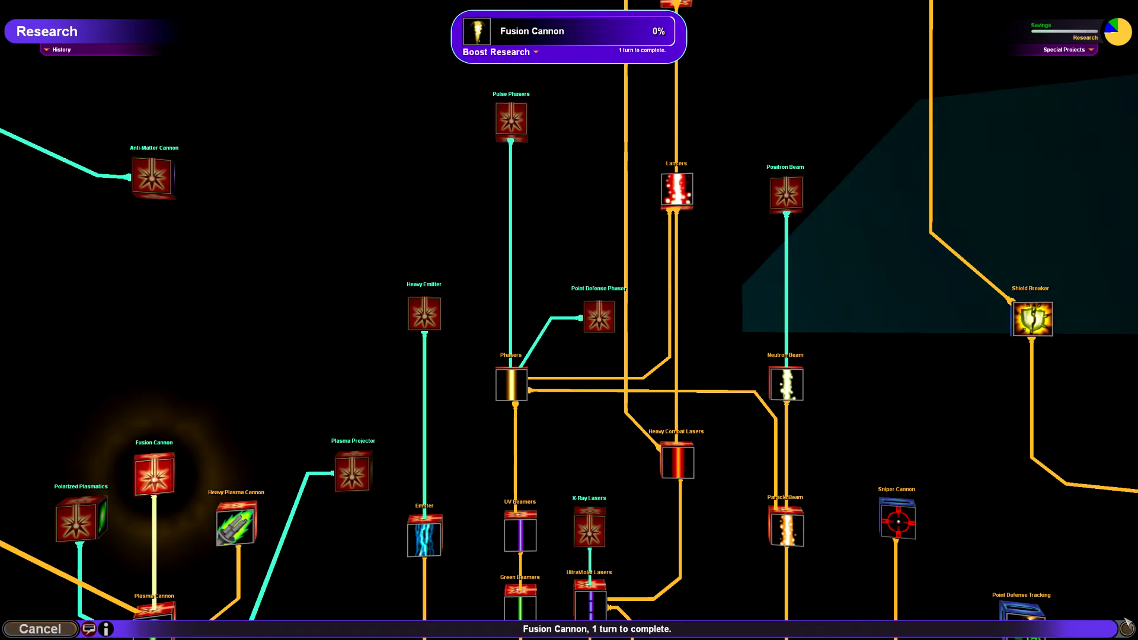
{"action": "left_click", "coordinate": [21, 630]}
{"action": "left_click", "coordinate": [17, 627]}
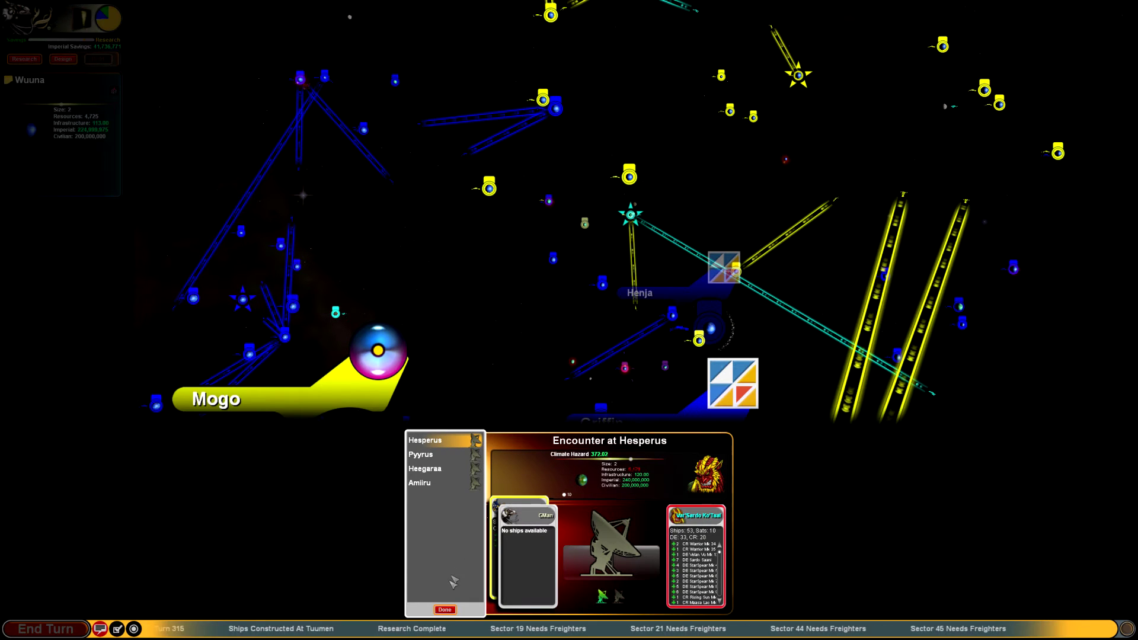
Close the Hesperus encounter, clear the Fusion Cannon notice, and preview Heavy Fusion Cannon, Fusion Projector and Heavy Emitter.
{"action": "left_click", "coordinate": [445, 609]}
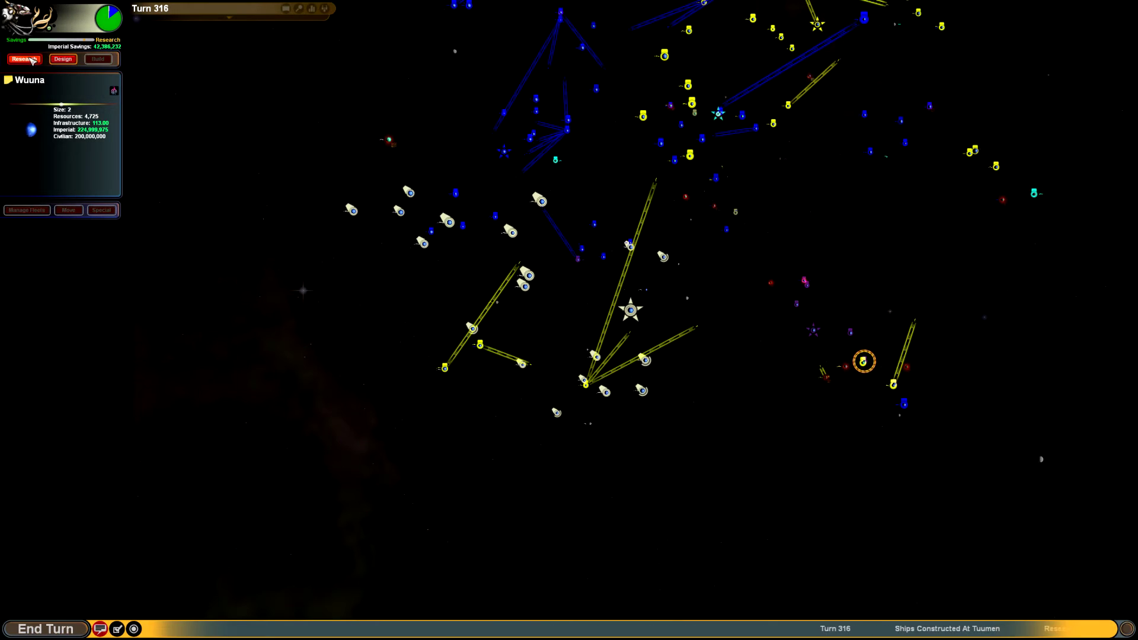
{"action": "left_click", "coordinate": [27, 60]}
{"action": "left_click", "coordinate": [678, 400]}
{"action": "left_click", "coordinate": [234, 360]}
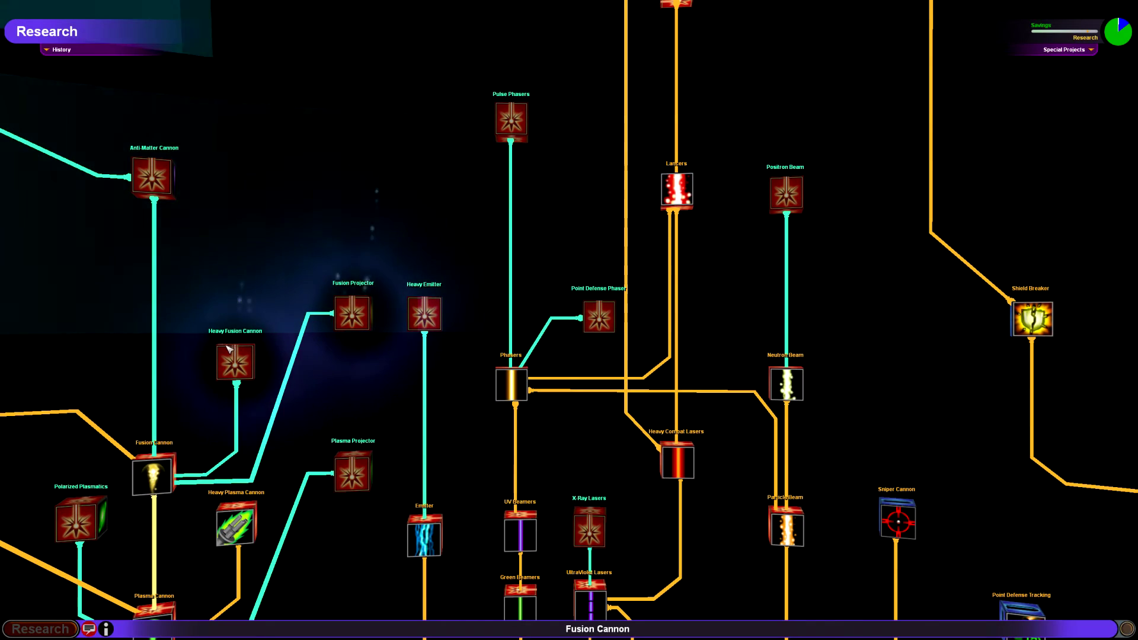
{"action": "left_click", "coordinate": [350, 311]}
{"action": "left_click", "coordinate": [424, 313]}
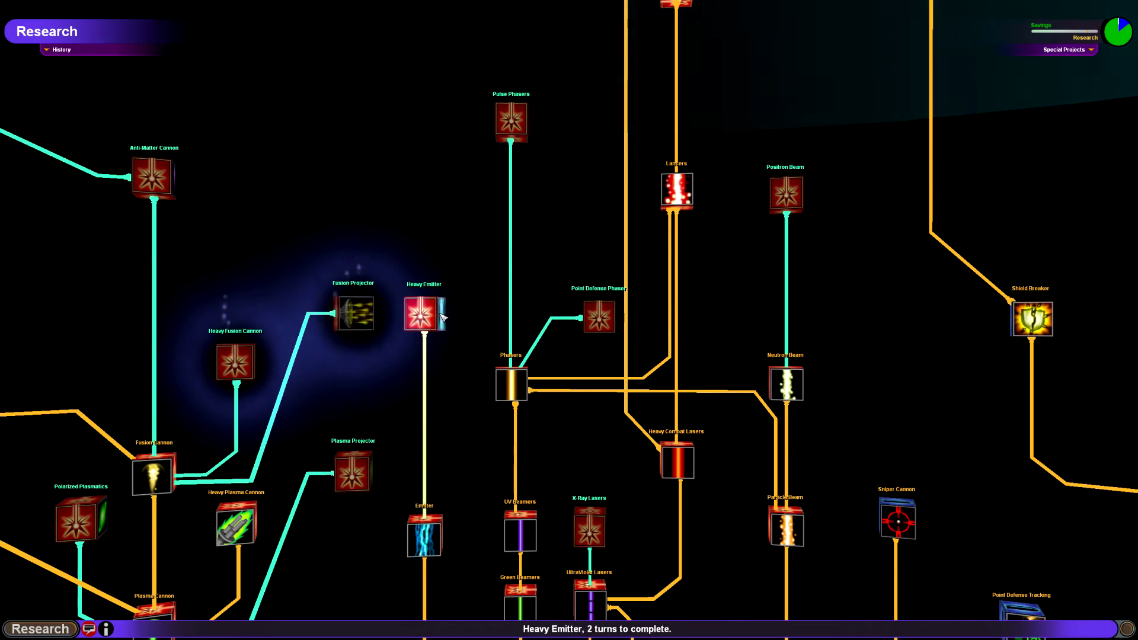
Start Anti-Matter Cannon research and end turn 316.
{"action": "left_click", "coordinate": [424, 313]}
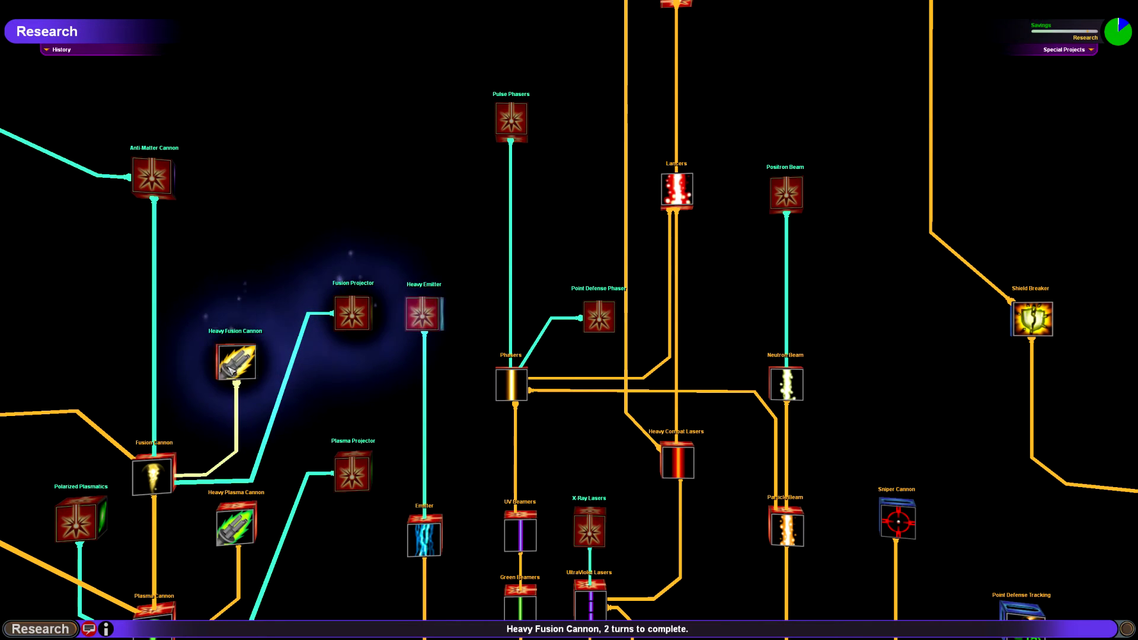
{"action": "left_click", "coordinate": [157, 177]}
{"action": "left_click", "coordinate": [58, 629]}
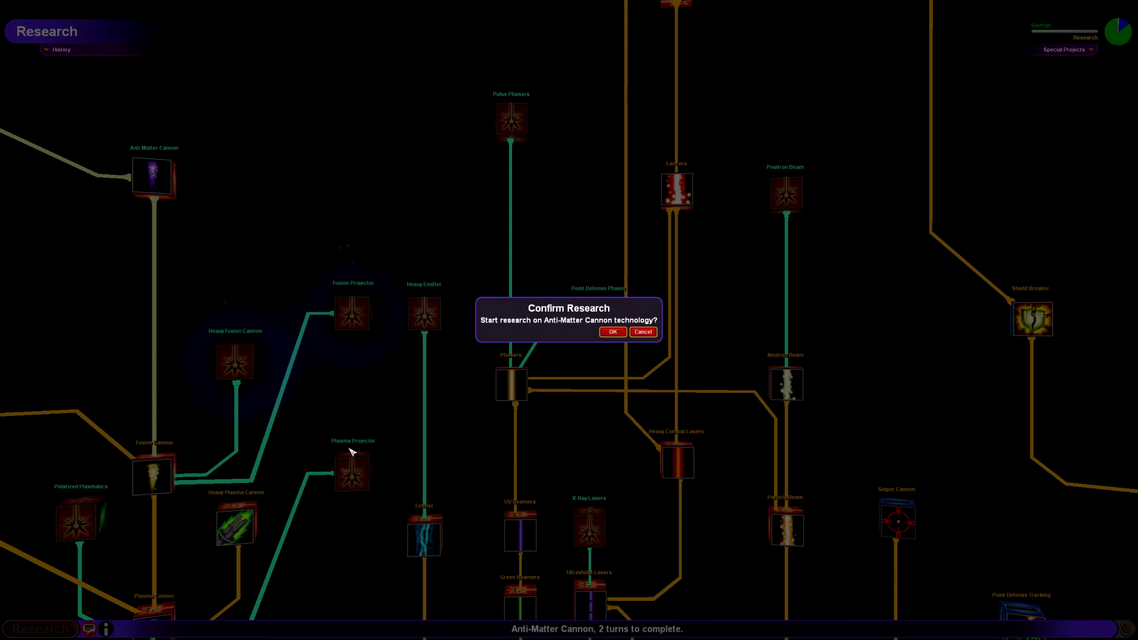
{"action": "left_click", "coordinate": [612, 333]}
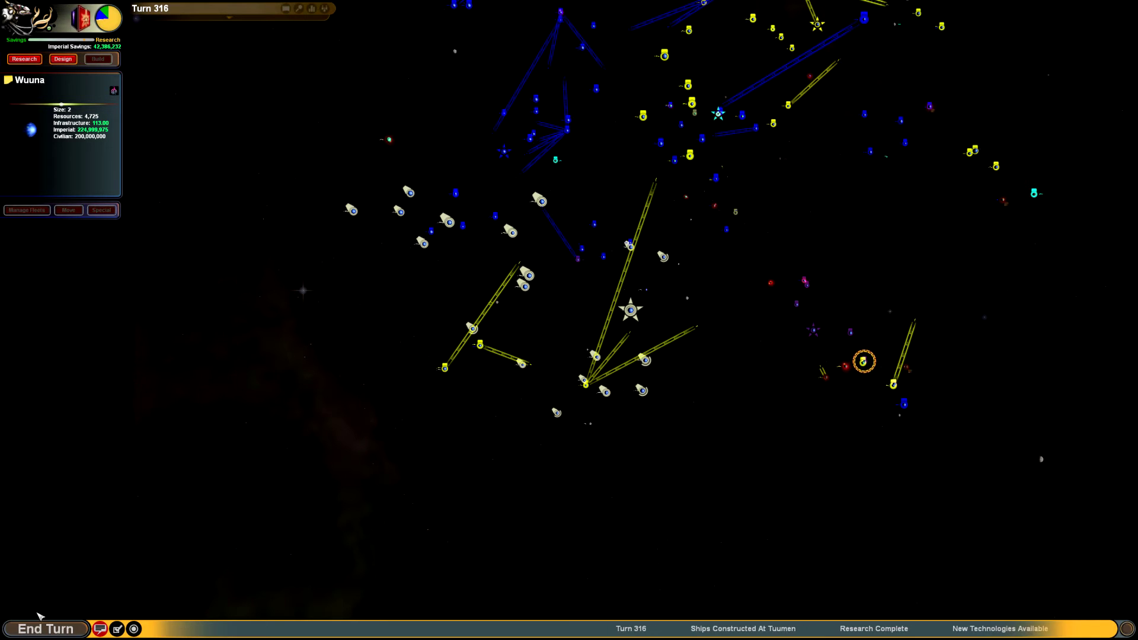
{"action": "left_click", "coordinate": [45, 620]}
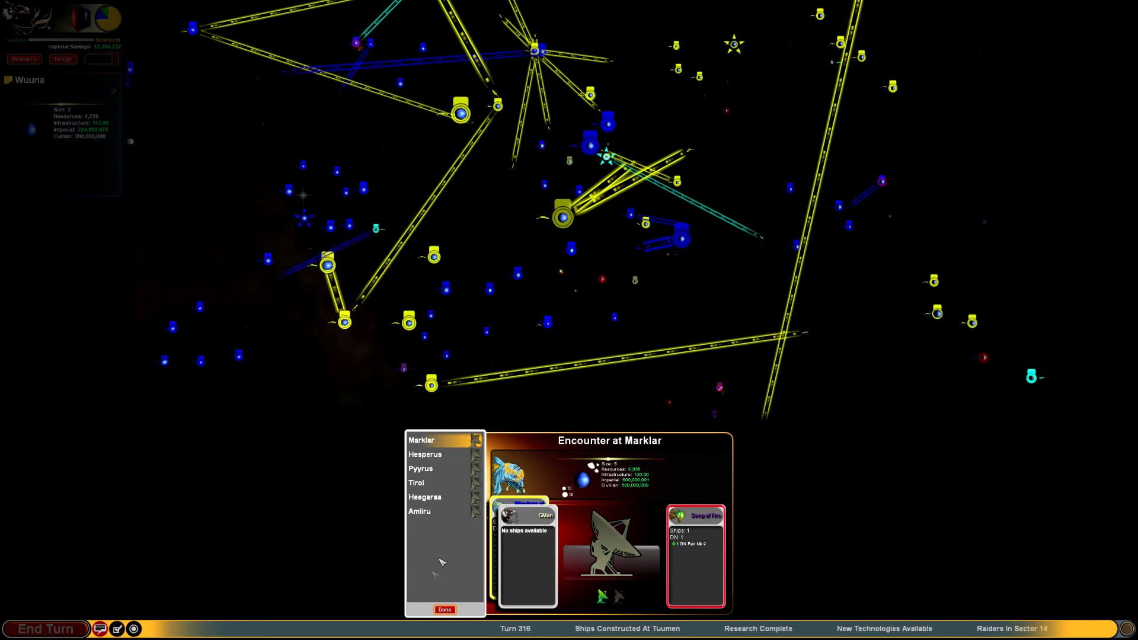
Dismiss the Marklar encounter report to continue into turn 317.
{"action": "left_click", "coordinate": [445, 610]}
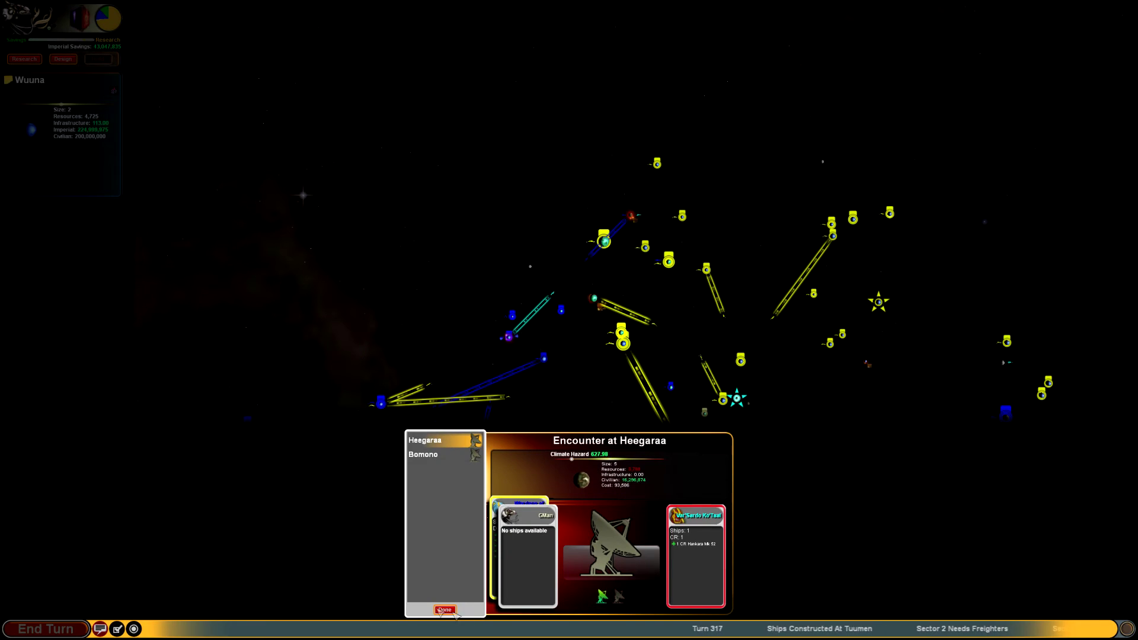
Dismiss the Heegaraa encounter and colonize Alversi with its colony fleet.
{"action": "left_click", "coordinate": [445, 609]}
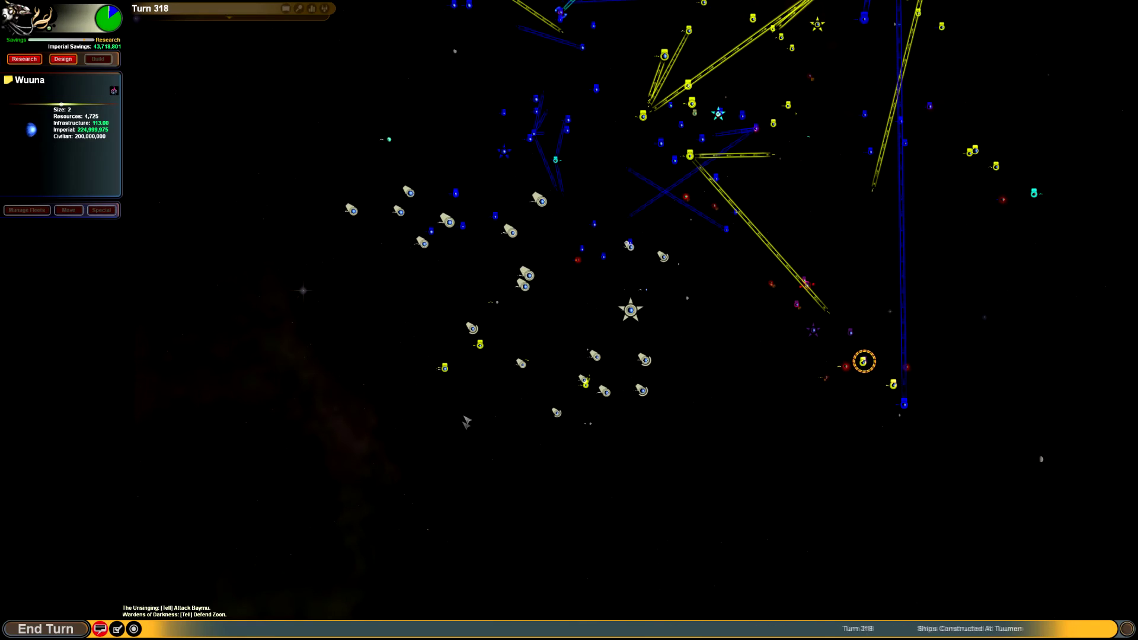
{"action": "left_click", "coordinate": [389, 139]}
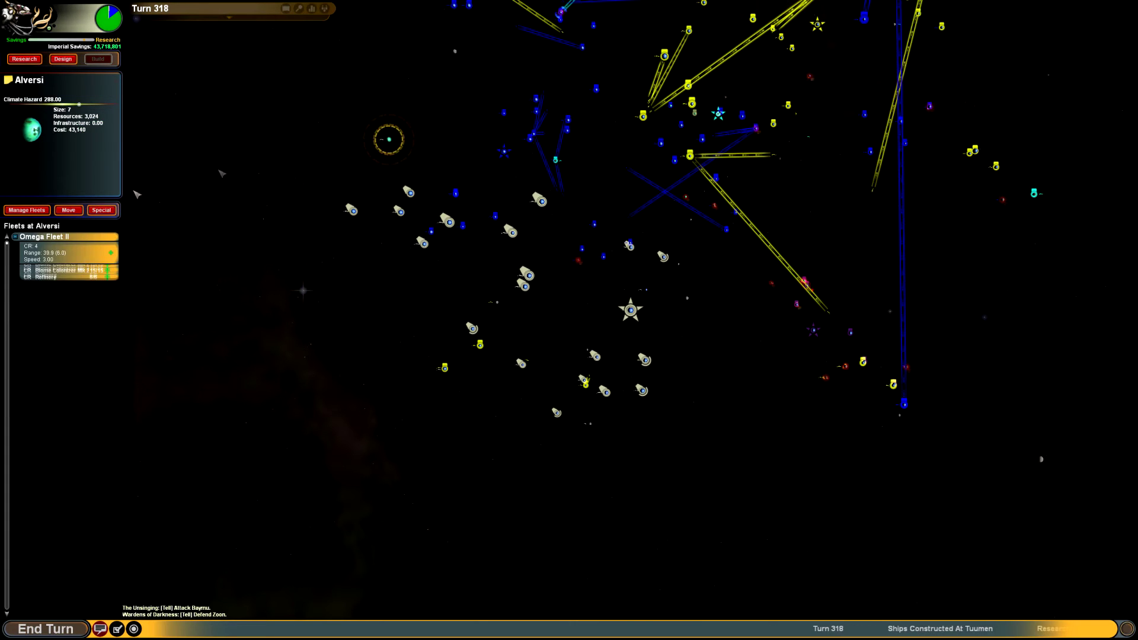
{"action": "left_click", "coordinate": [102, 209]}
{"action": "left_click", "coordinate": [606, 409]}
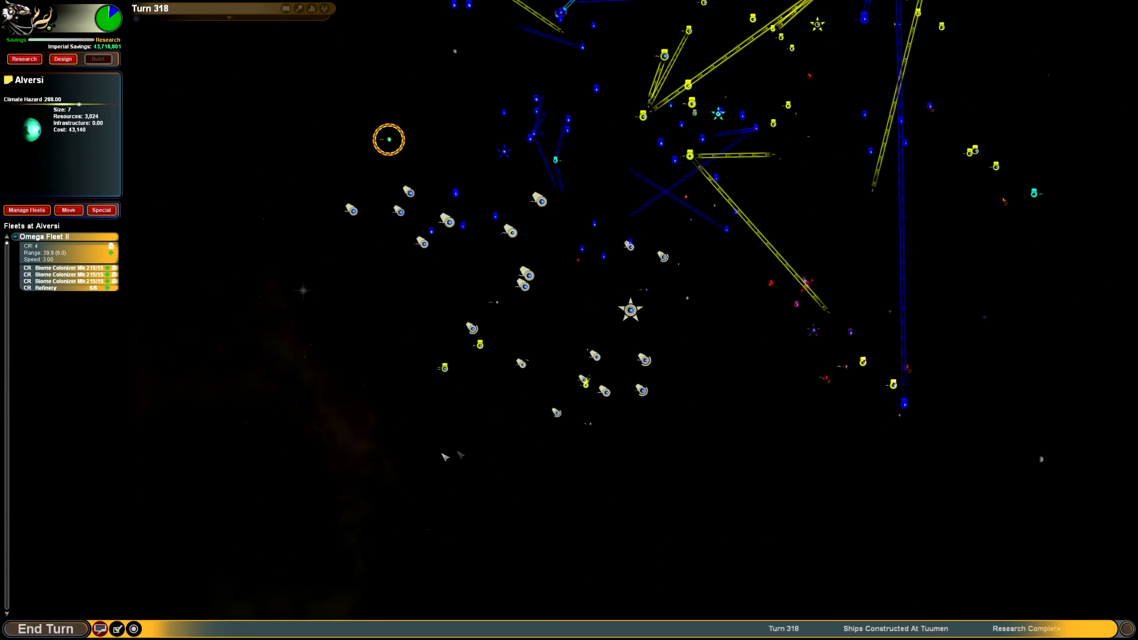
Send Sera's Epsilon Fleet III to Uwikl on a 10-turn trip.
{"action": "mouse_move", "coordinate": [428, 453]}
{"action": "left_mouse_down"}
{"action": "mouse_move", "coordinate": [409, 463]}
{"action": "mouse_move", "coordinate": [532, 451]}
{"action": "left_mouse_up"}
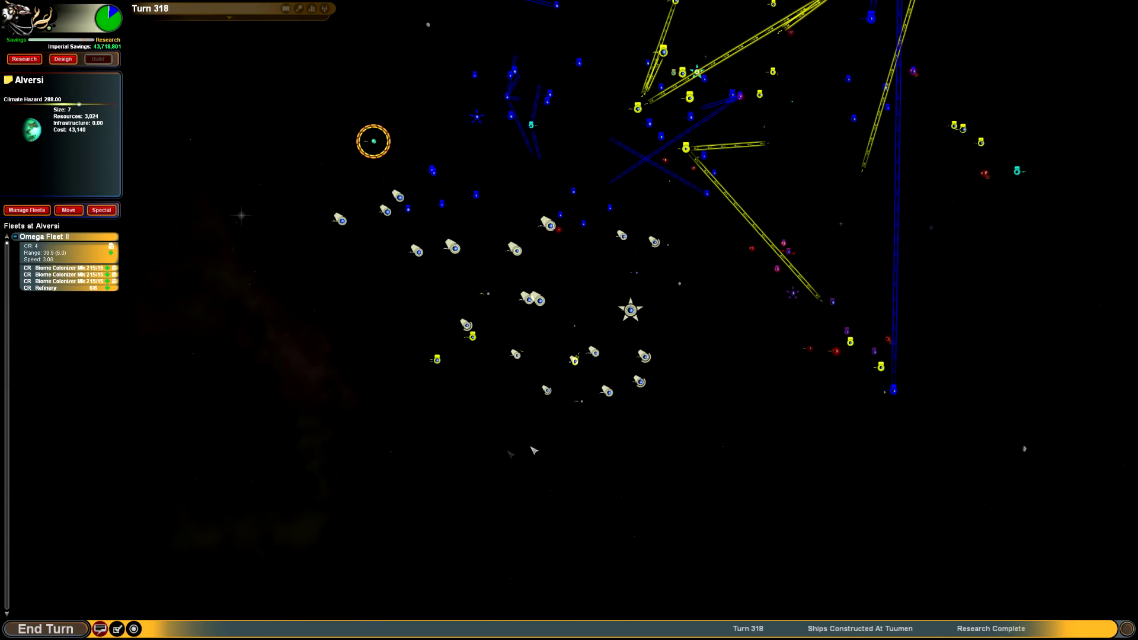
{"action": "left_click", "coordinate": [581, 402]}
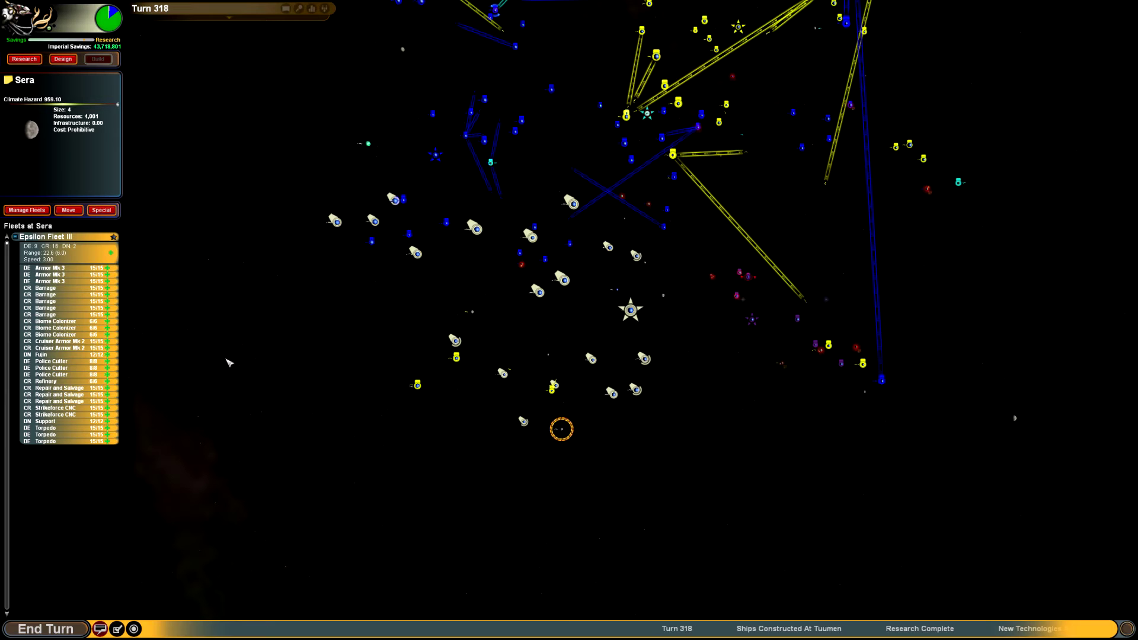
{"action": "left_click", "coordinate": [96, 213]}
{"action": "left_click", "coordinate": [102, 245]}
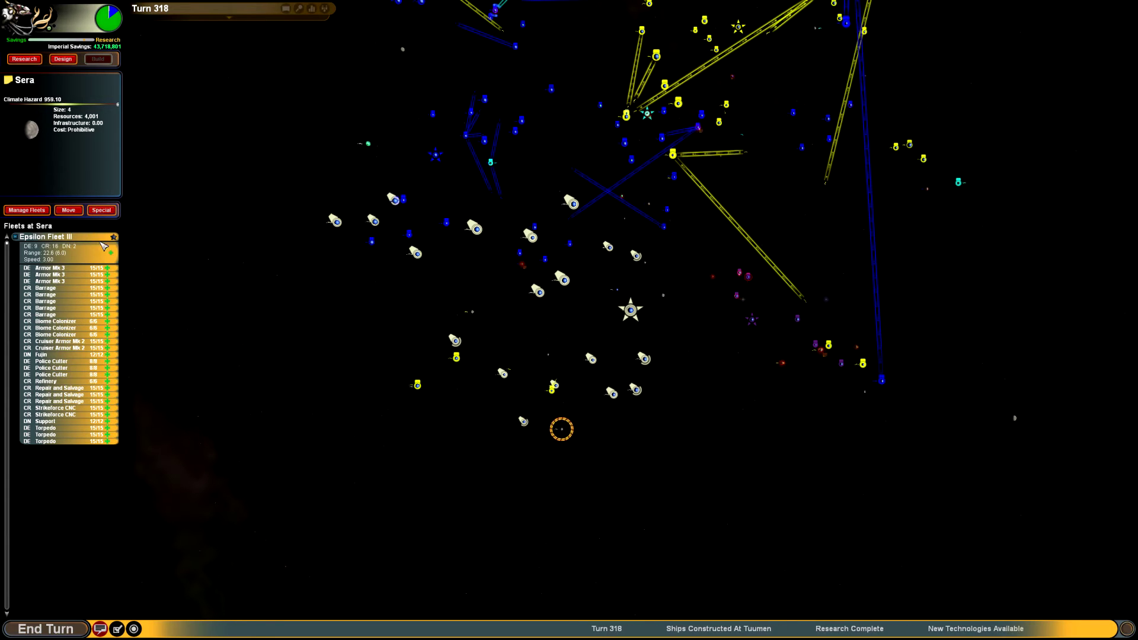
{"action": "left_click", "coordinate": [68, 211]}
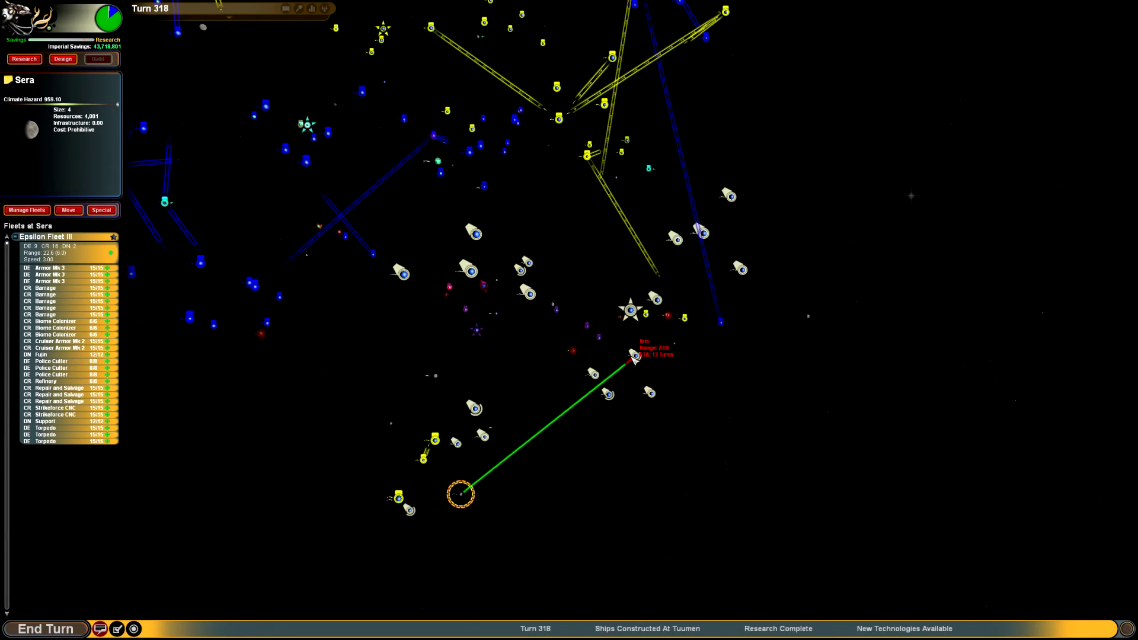
{"action": "left_click", "coordinate": [587, 365]}
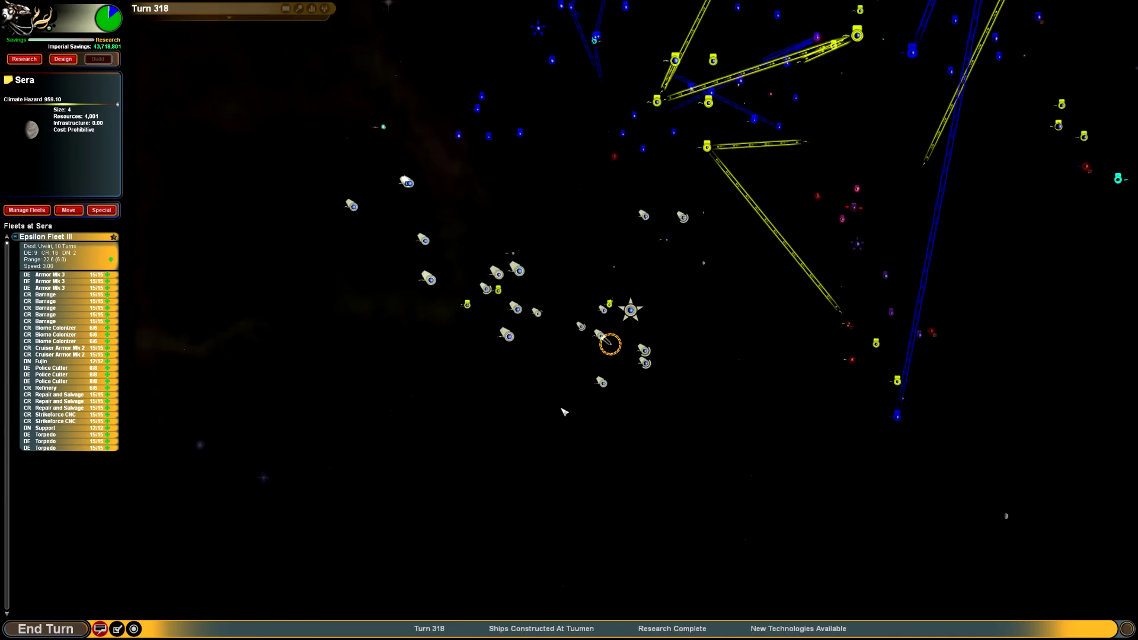
{"action": "left_click", "coordinate": [672, 253]}
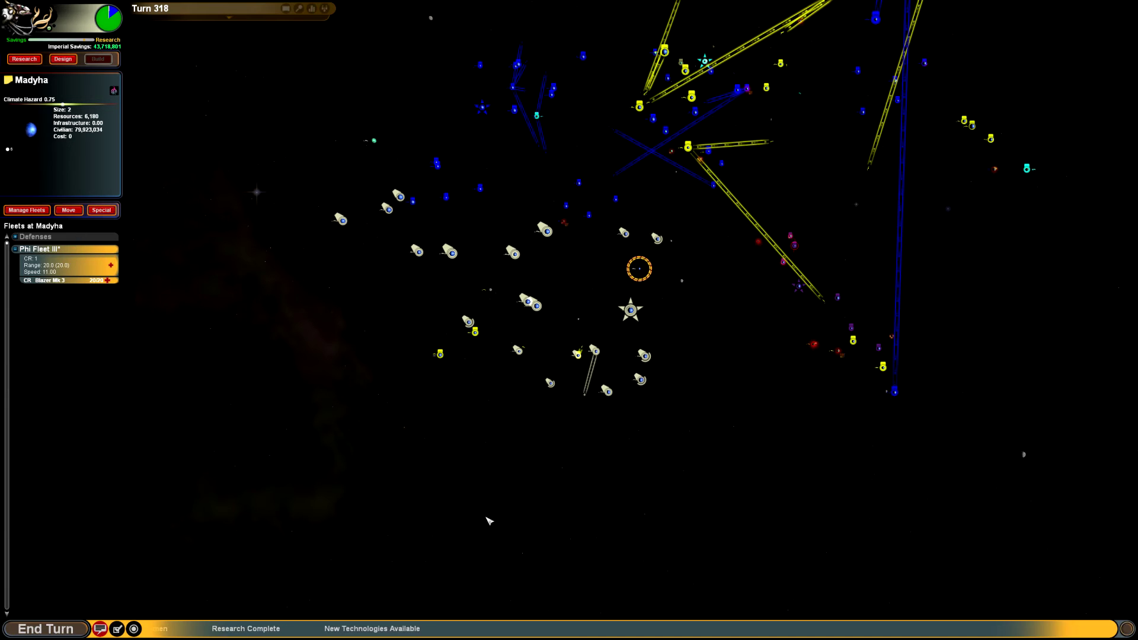
Acknowledge the finished Anti-Matter Cannon, browse the weapon nodes, and confirm Pulse Phasers research.
{"action": "left_click", "coordinate": [32, 60]}
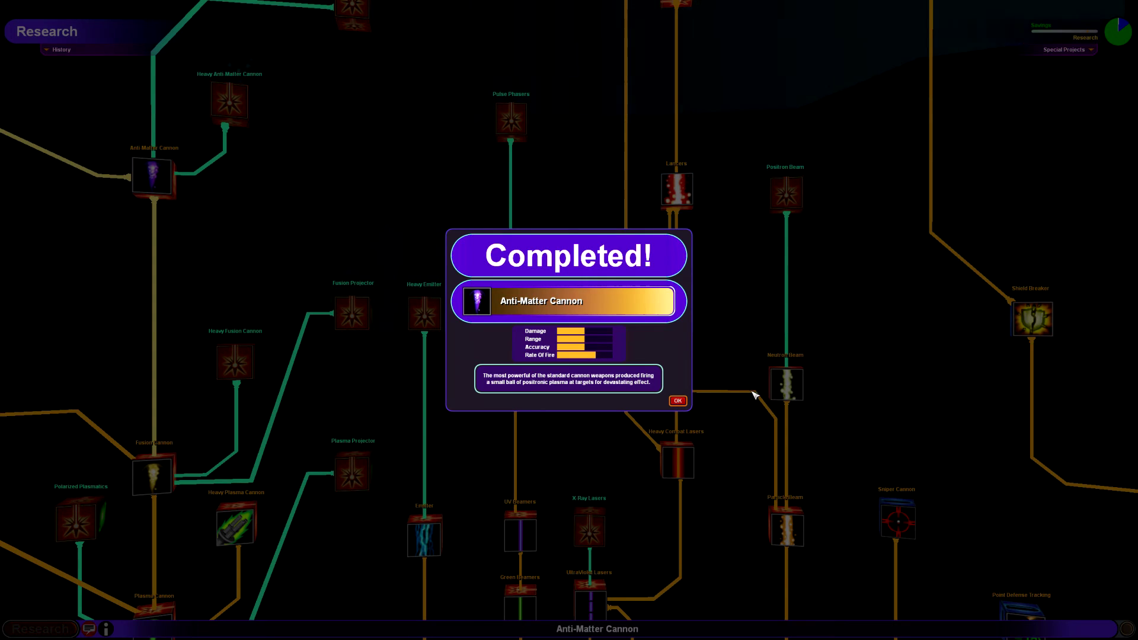
{"action": "left_click", "coordinate": [678, 401]}
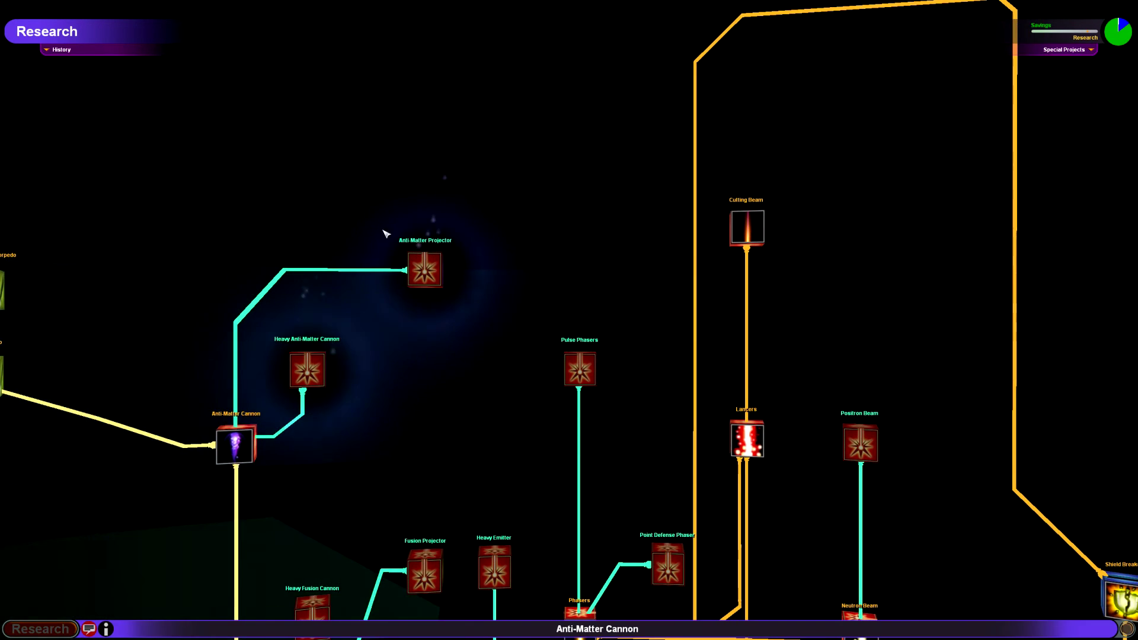
{"action": "left_click", "coordinate": [307, 369]}
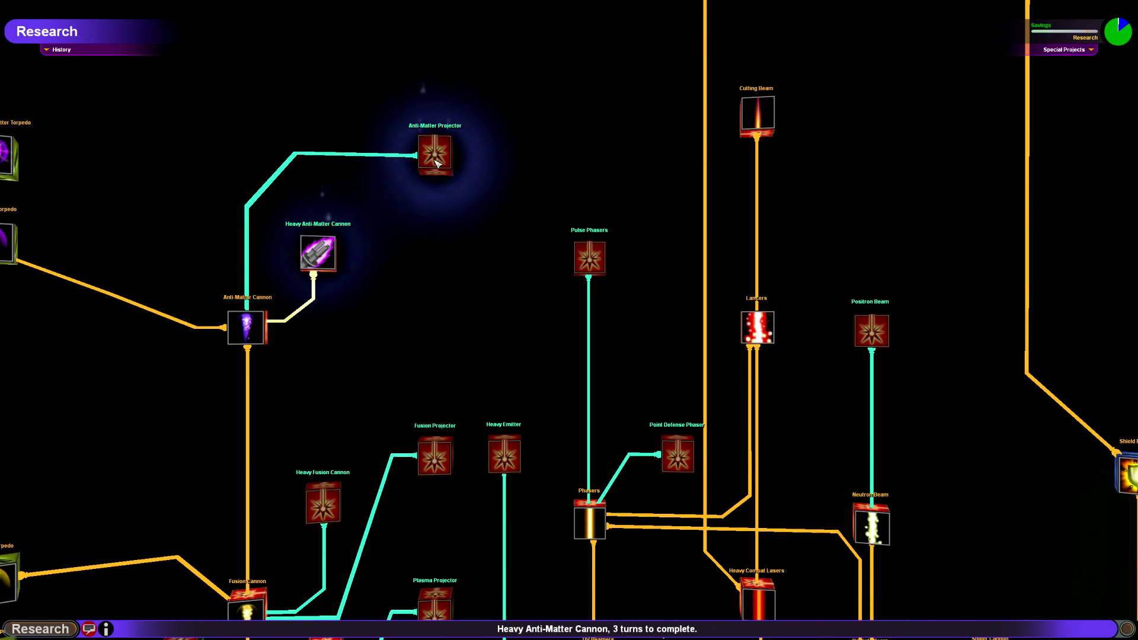
{"action": "left_click", "coordinate": [435, 163]}
{"action": "left_click", "coordinate": [431, 457]}
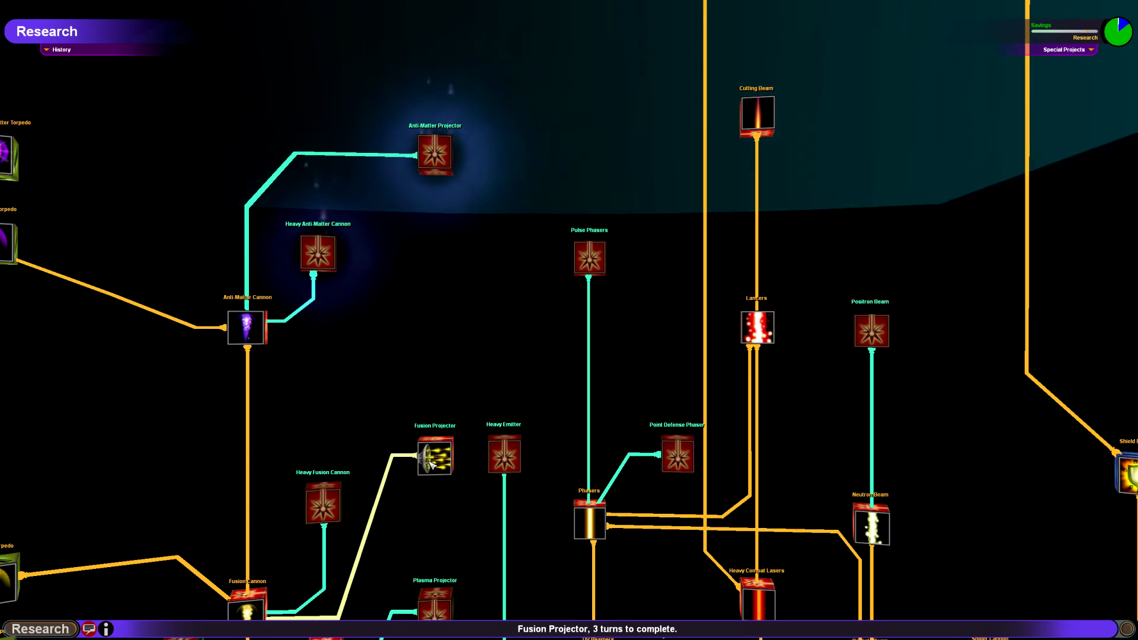
{"action": "left_click", "coordinate": [504, 456]}
{"action": "left_click", "coordinate": [589, 258]}
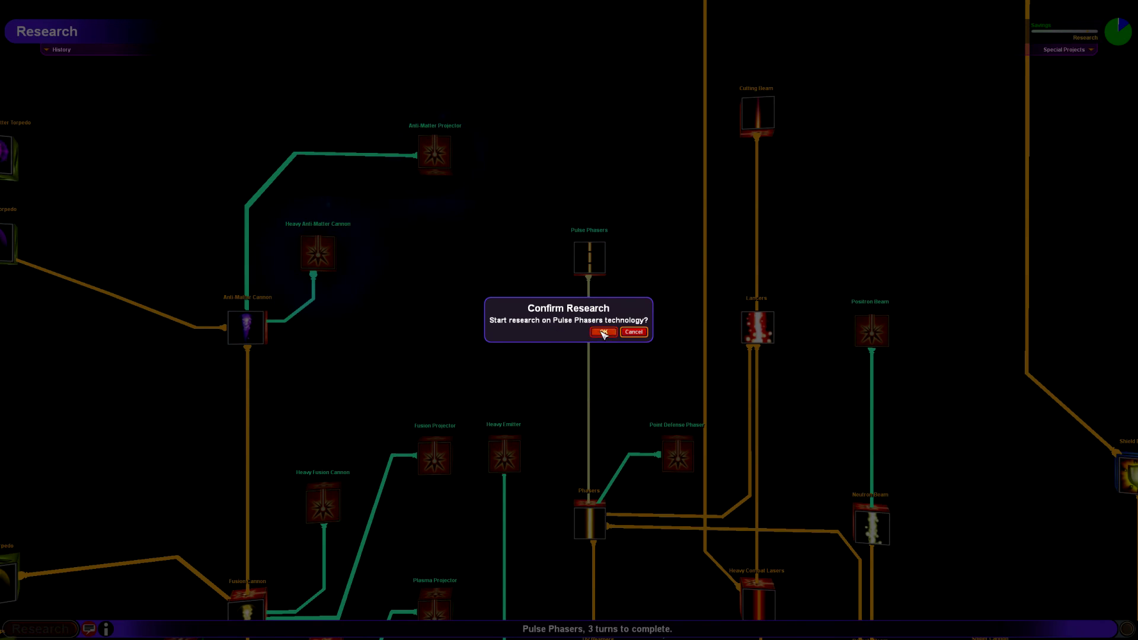
{"action": "left_click", "coordinate": [603, 333]}
Leave the research tree, end turn 318, and dismiss the Shonobu encounter.
{"action": "key", "text": "Escape"}
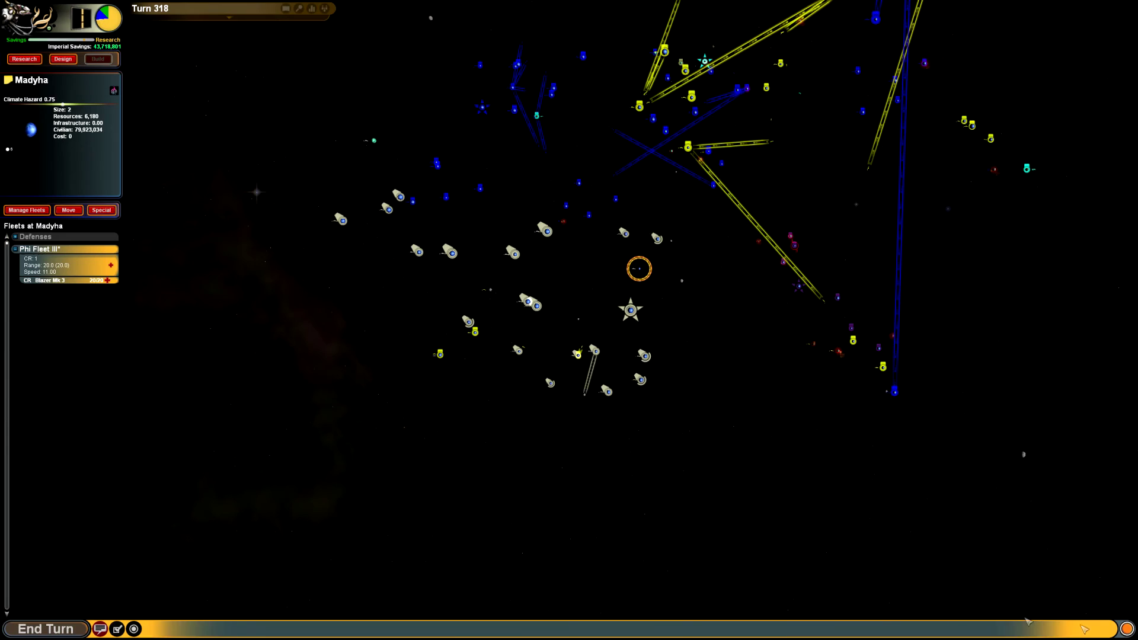
{"action": "key", "text": "Return"}
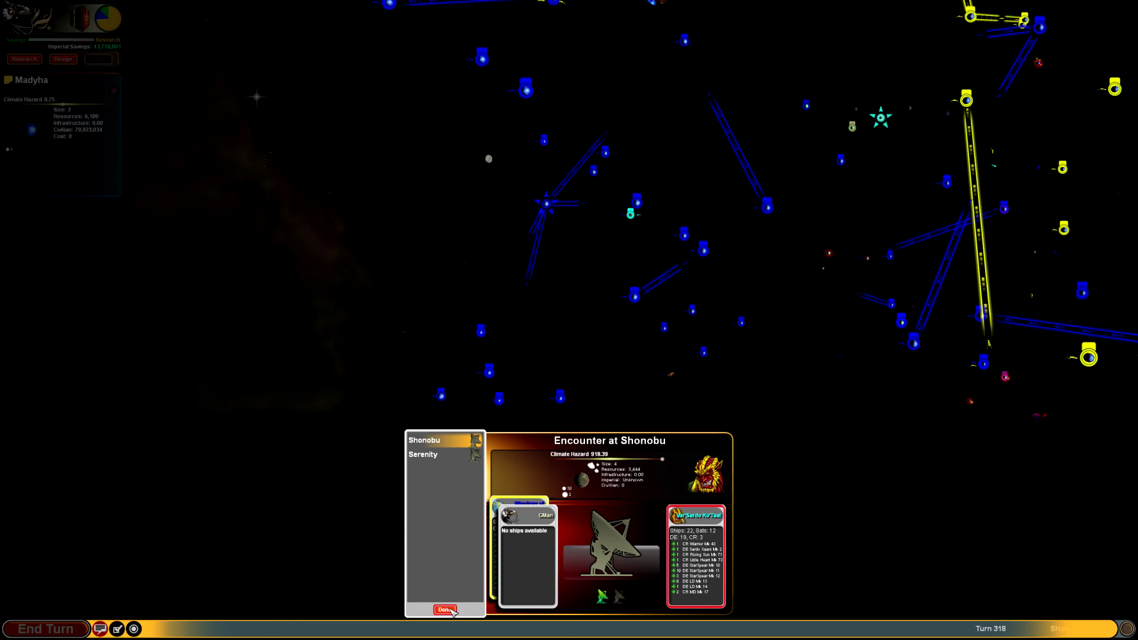
{"action": "key", "text": "Return"}
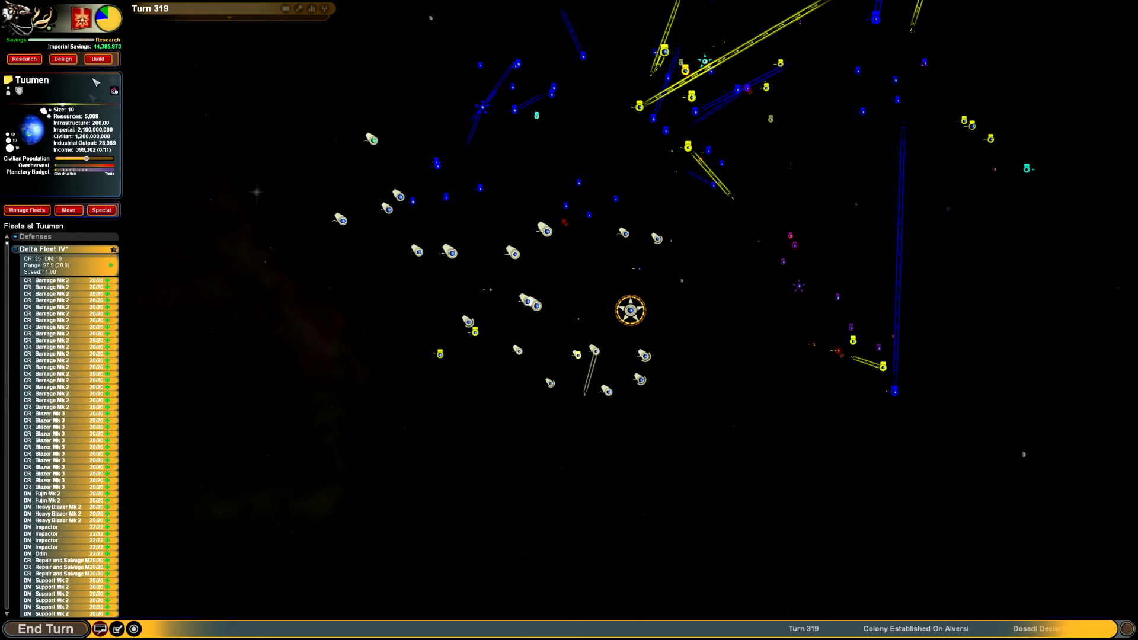
Reopen Tuumen's ship construction screen and list its dreadnought designs.
{"action": "left_click", "coordinate": [105, 64]}
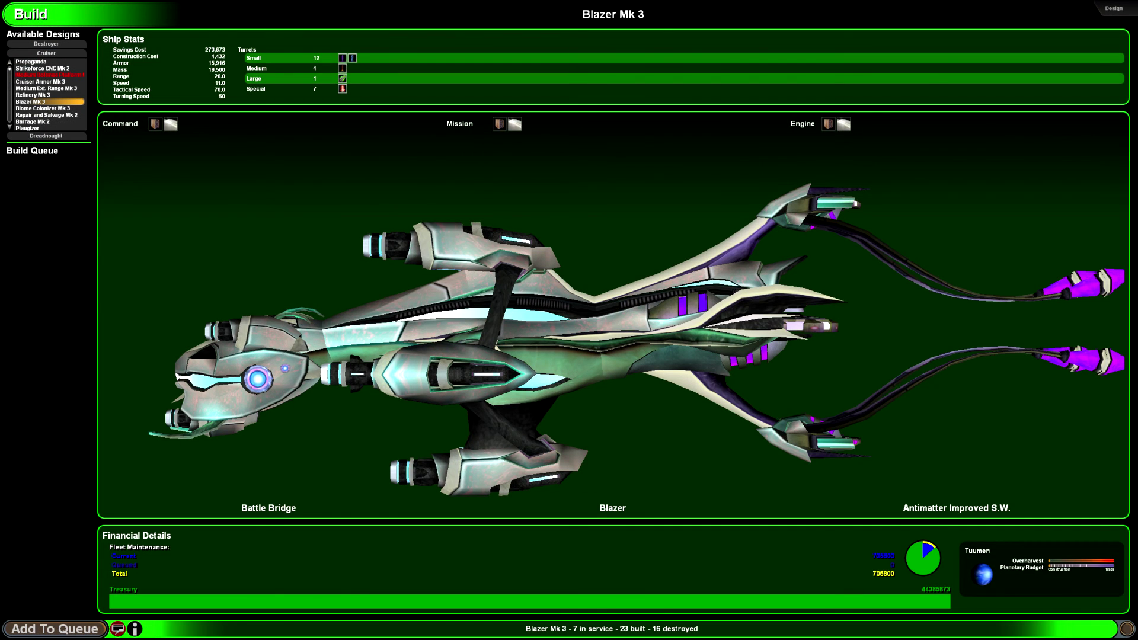
{"action": "key", "text": "Escape"}
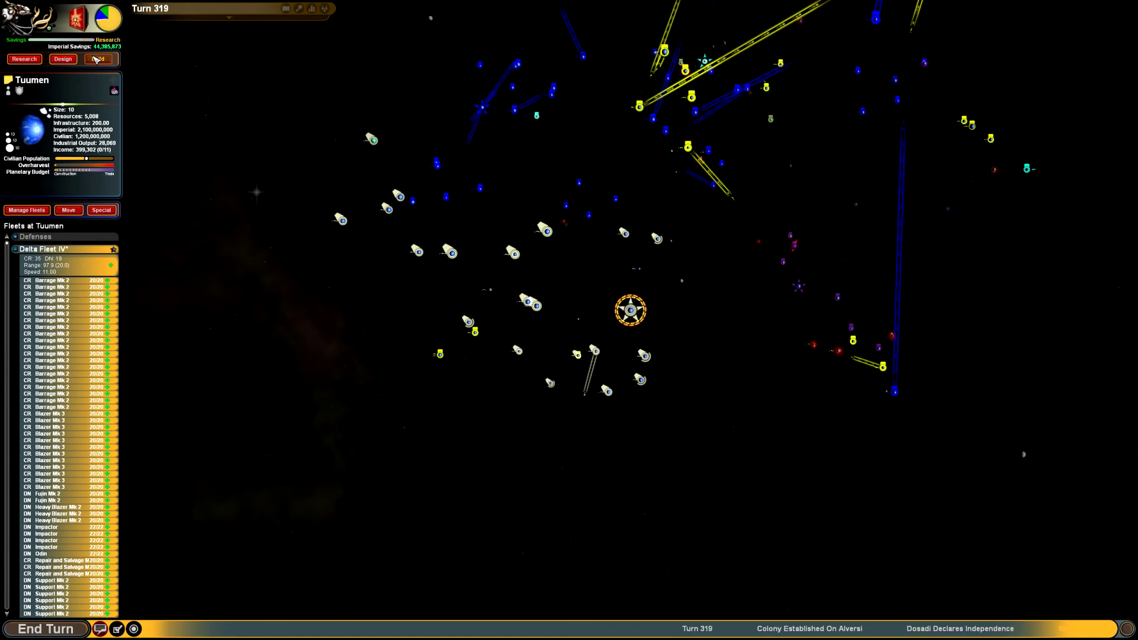
{"action": "left_click", "coordinate": [96, 59]}
{"action": "left_click", "coordinate": [16, 136]}
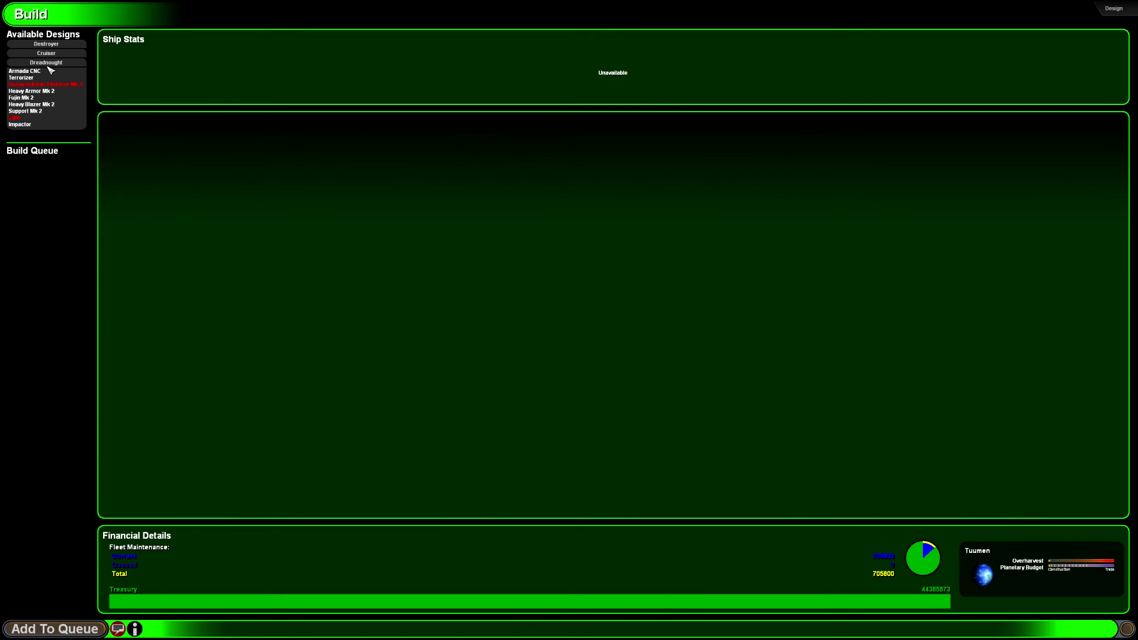
Switch the design workshop from dreadnoughts to stations and rotate the station model.
{"action": "left_click", "coordinate": [1104, 12]}
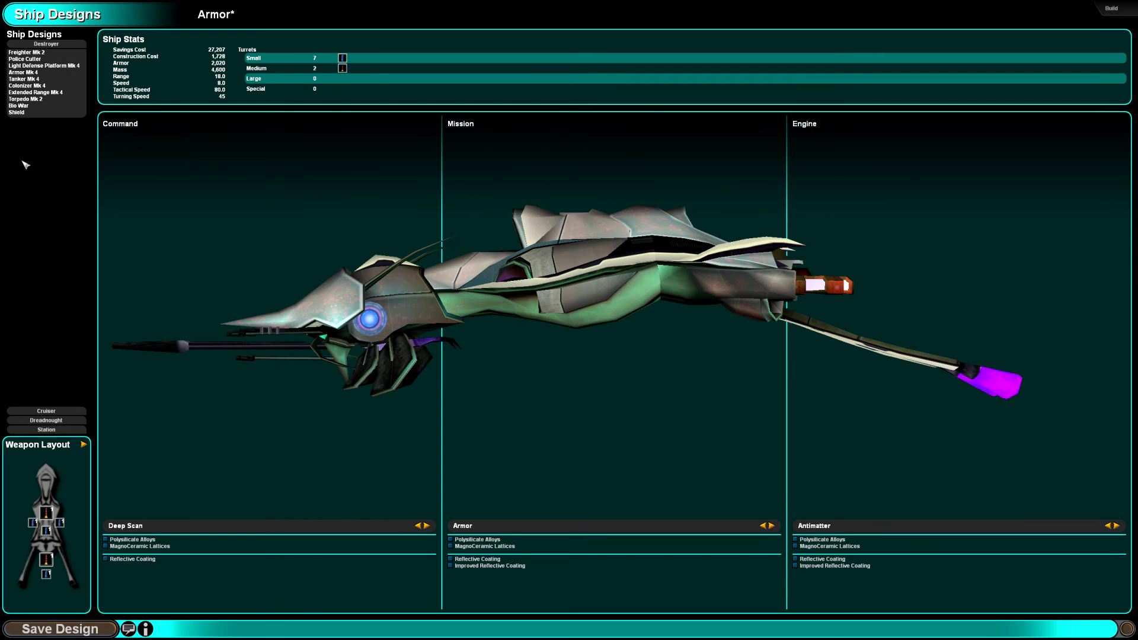
{"action": "left_click", "coordinate": [44, 420]}
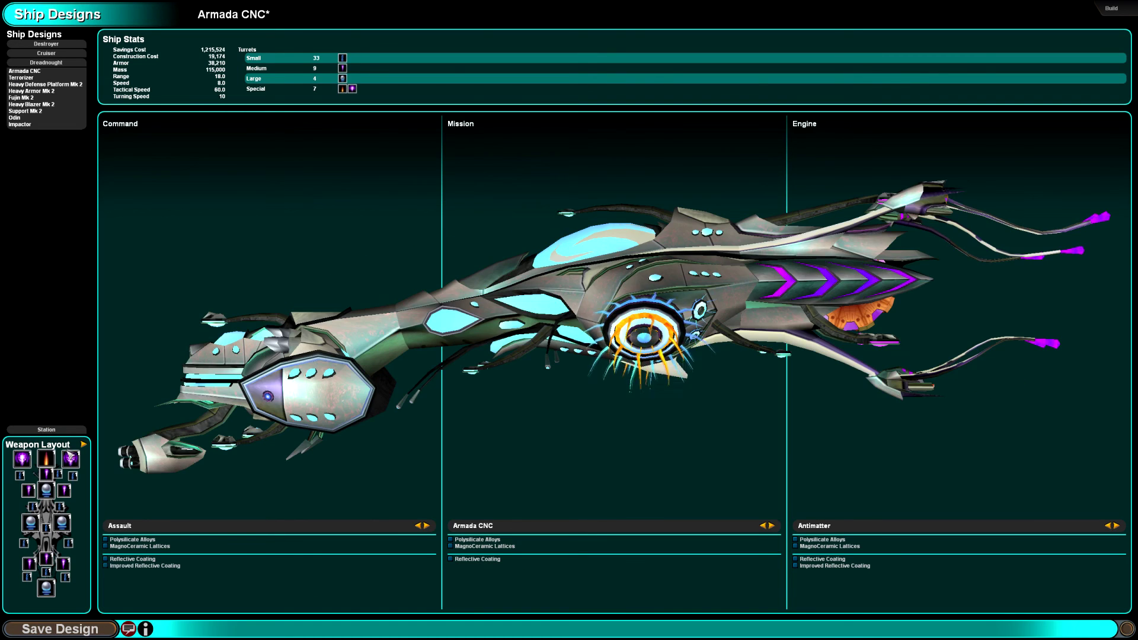
{"action": "left_click", "coordinate": [45, 429]}
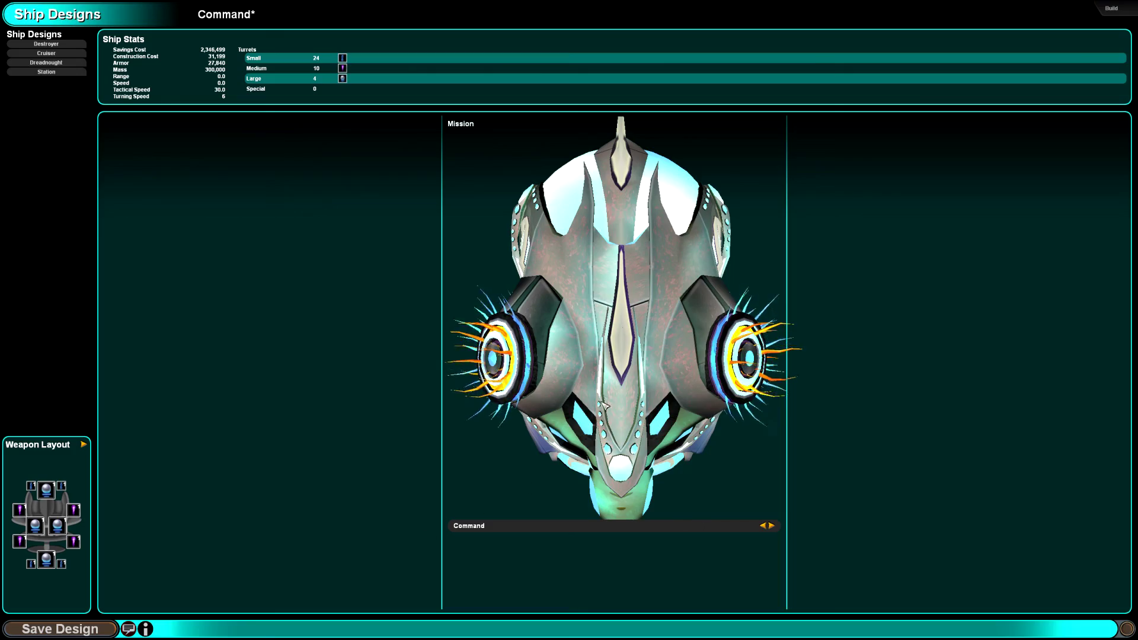
{"action": "mouse_move", "coordinate": [613, 418]}
{"action": "left_mouse_down"}
{"action": "mouse_move", "coordinate": [667, 372]}
{"action": "mouse_move", "coordinate": [673, 422]}
{"action": "left_mouse_up"}
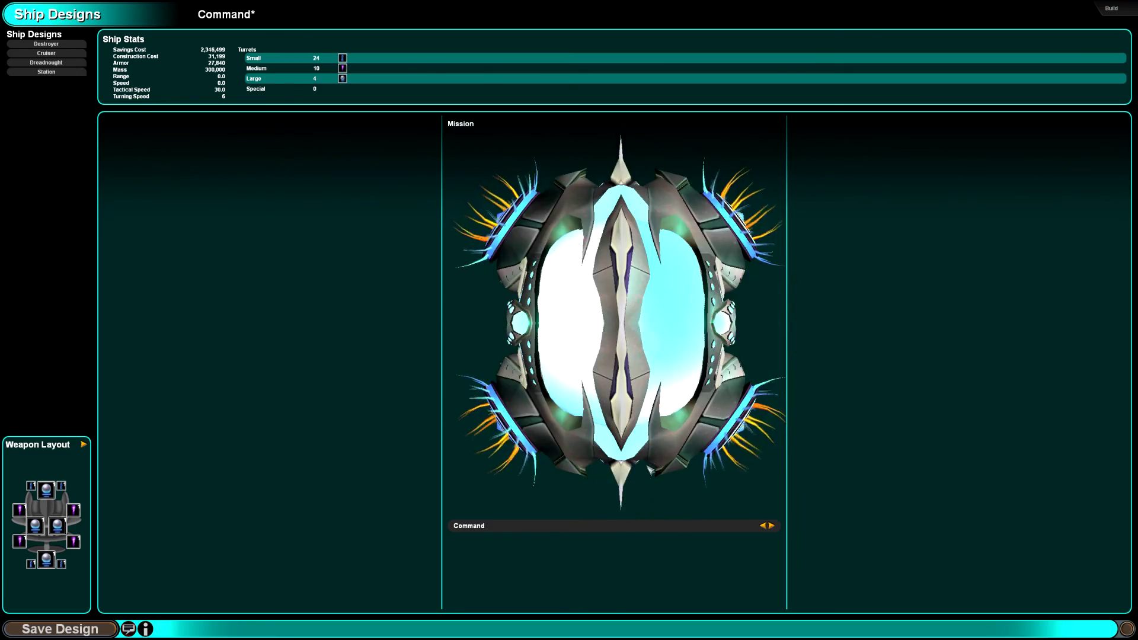
{"action": "mouse_move", "coordinate": [673, 423]}
{"action": "left_mouse_down"}
{"action": "mouse_move", "coordinate": [673, 400]}
{"action": "mouse_move", "coordinate": [569, 508]}
{"action": "left_mouse_up"}
Set the station mission to Science and save the design as 'Science'.
{"action": "left_click", "coordinate": [520, 532]}
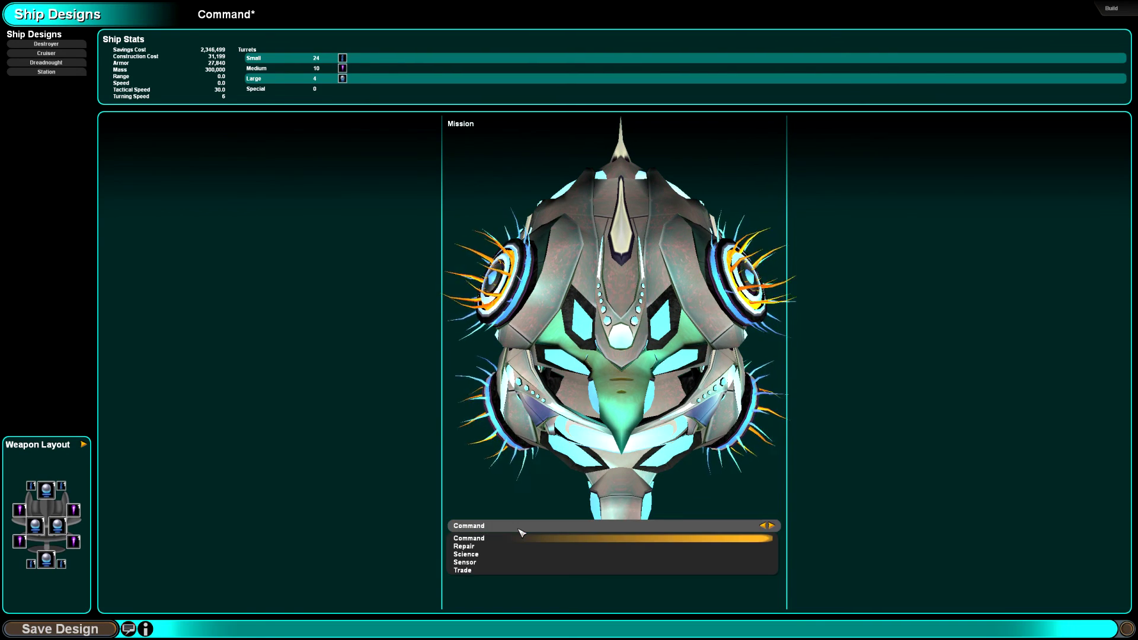
{"action": "left_click", "coordinate": [498, 542]}
{"action": "left_click", "coordinate": [496, 529]}
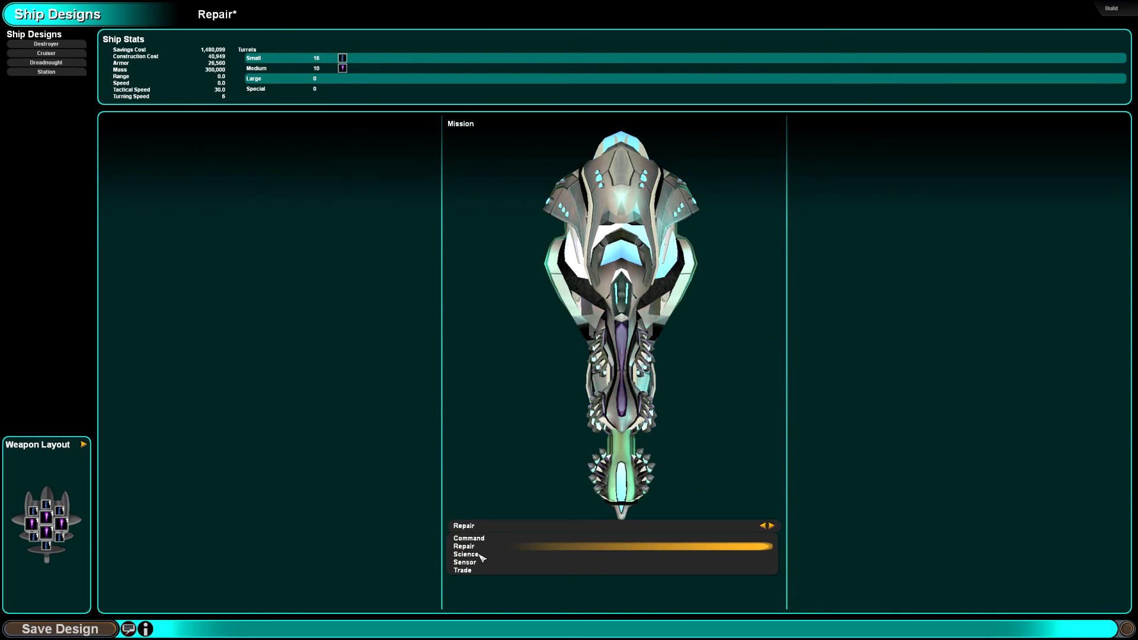
{"action": "left_click", "coordinate": [480, 553]}
{"action": "left_click_drag", "start_coordinate": [601, 439], "coordinate": [451, 467]}
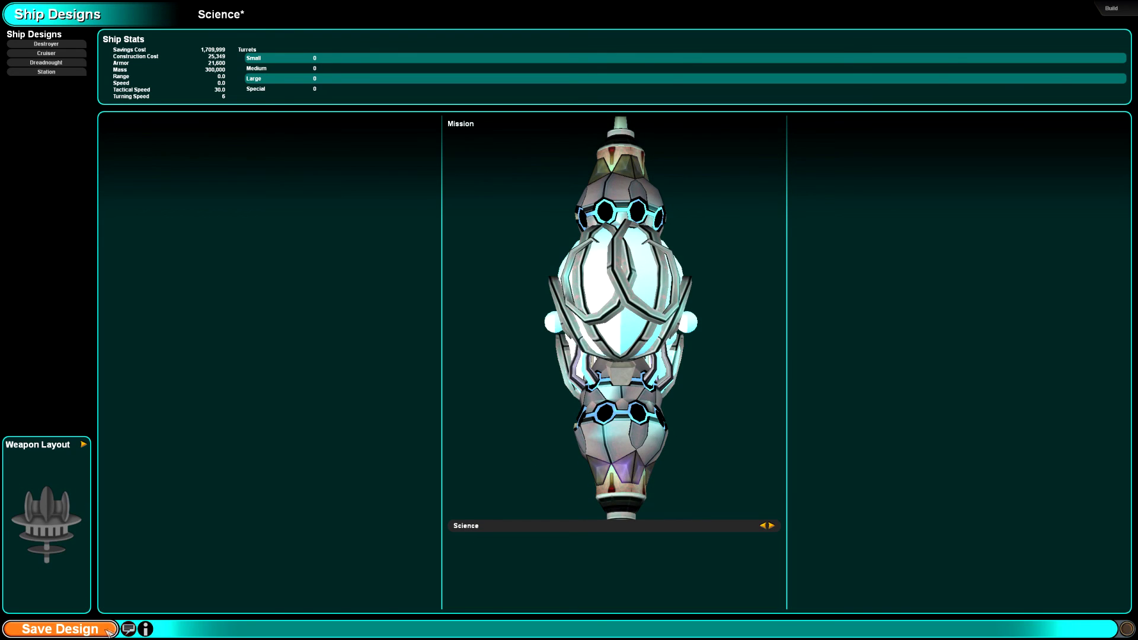
{"action": "mouse_move", "coordinate": [146, 629]}
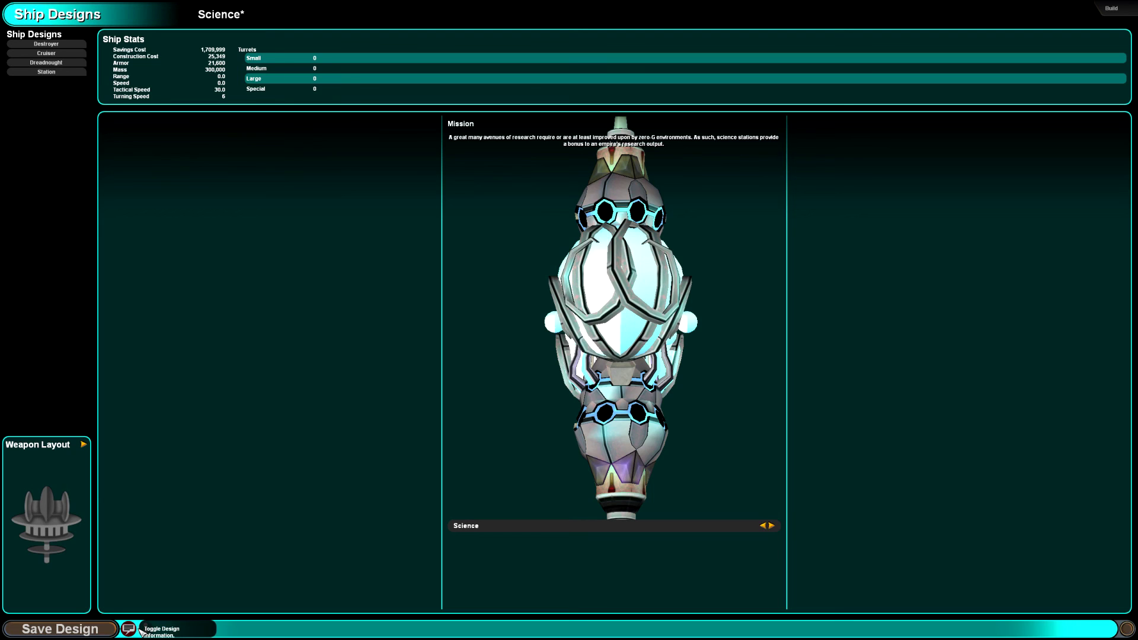
{"action": "left_click", "coordinate": [77, 629]}
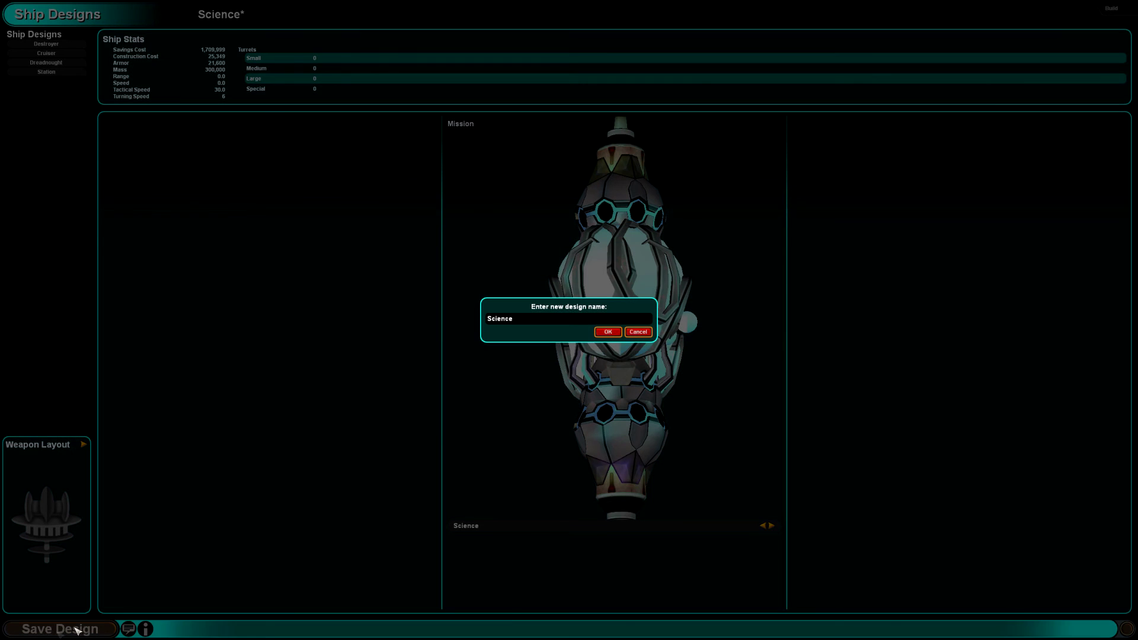
{"action": "left_click", "coordinate": [608, 331]}
{"action": "left_click", "coordinate": [500, 528]}
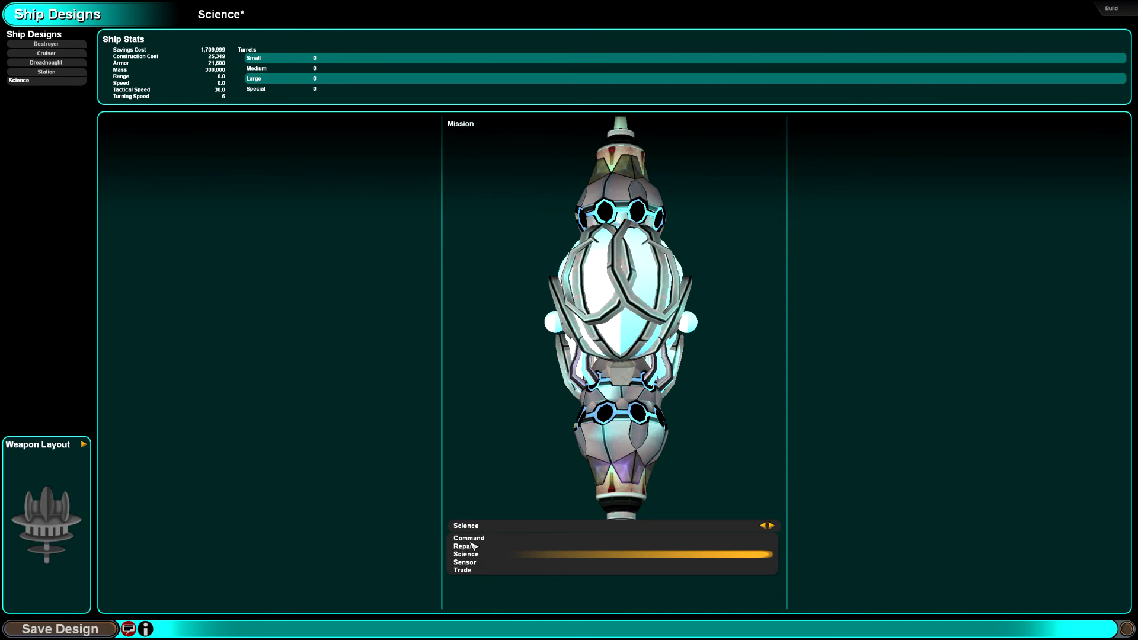